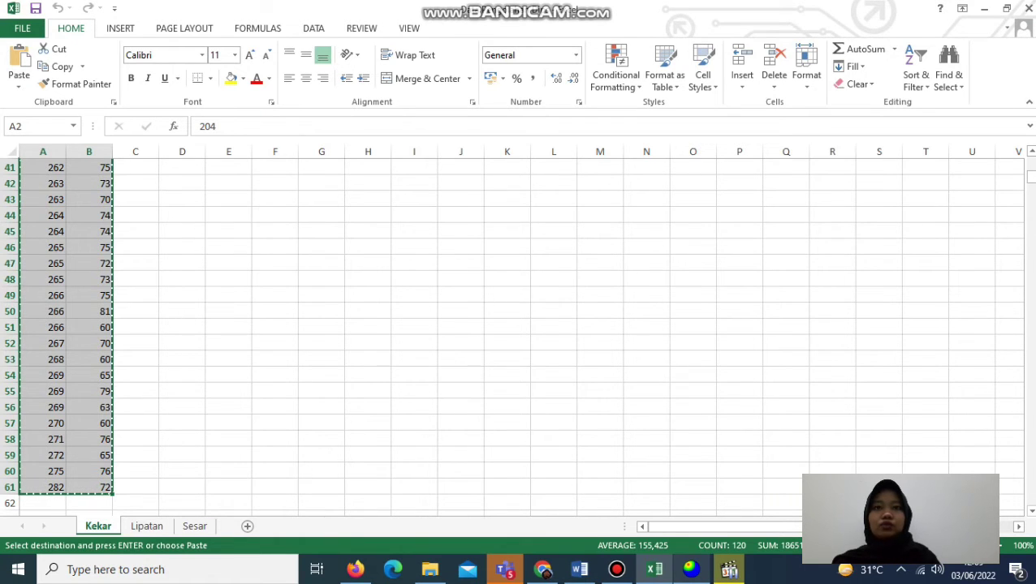
- Switch to Dips, set the global orientation format to Strike (Right) / Dip, and display the contour plot of the pasted strike and dip data
left_click(691, 569)
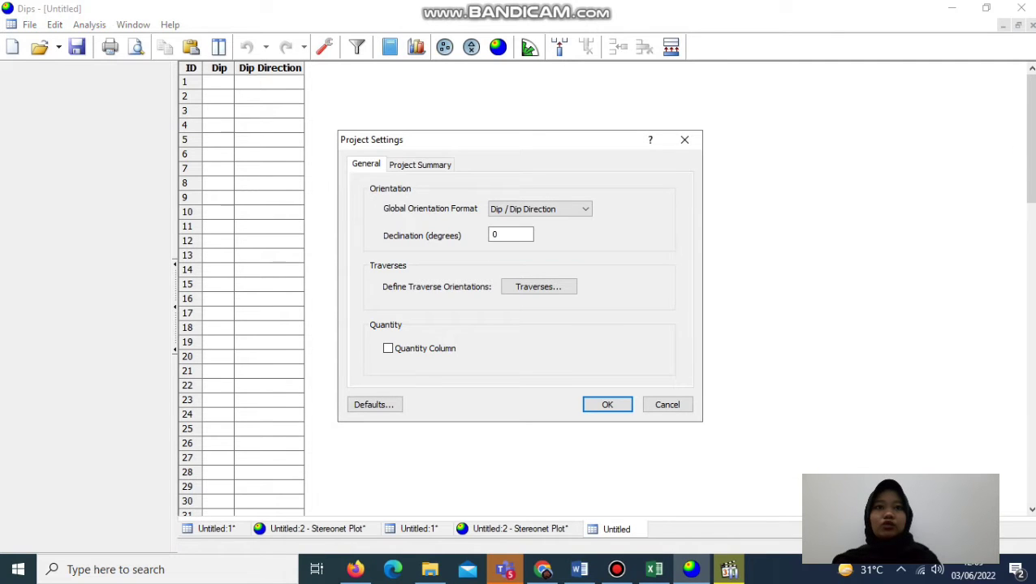
left_click(539, 209)
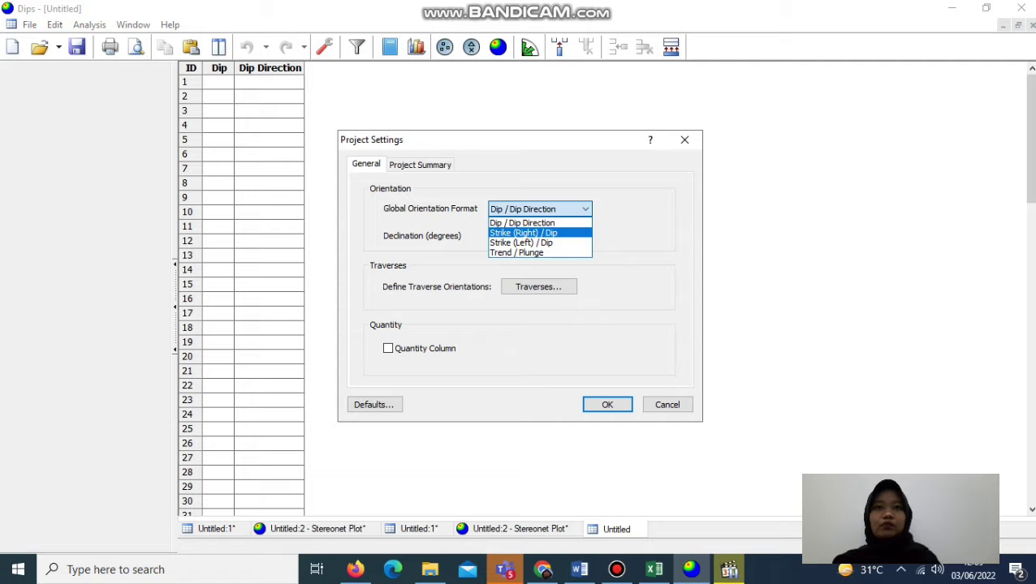
left_click(523, 233)
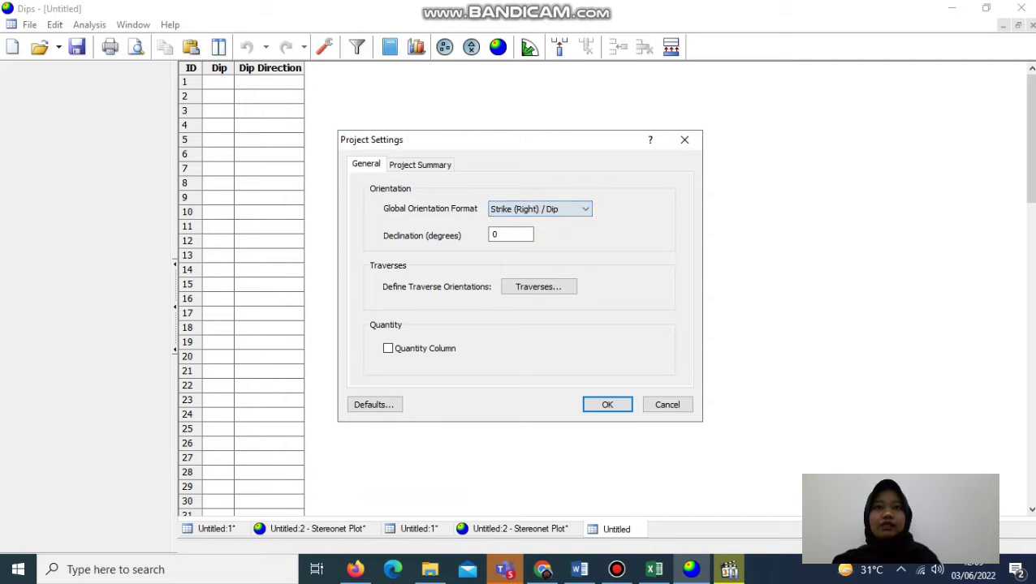
key("Return")
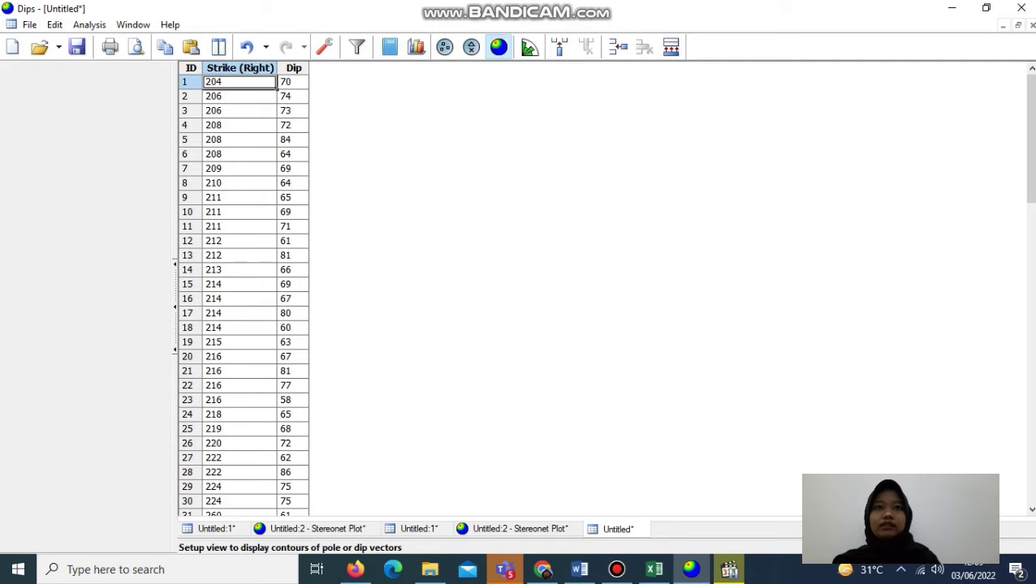
left_click(498, 46)
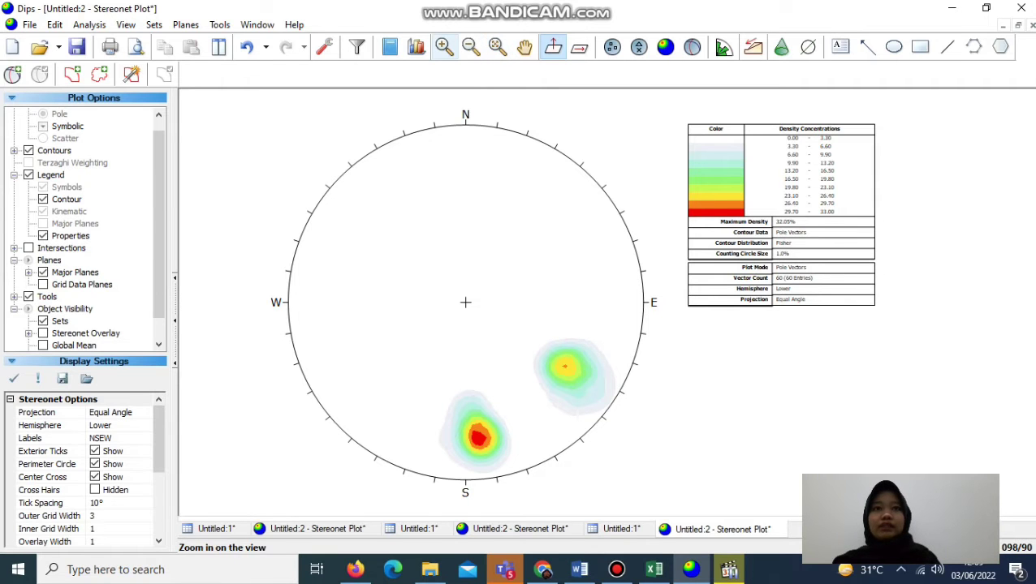
- Add a user plane labelled Max 1 at 265/75 on the red contour peak, showing only its pole and label
left_click(444, 46)
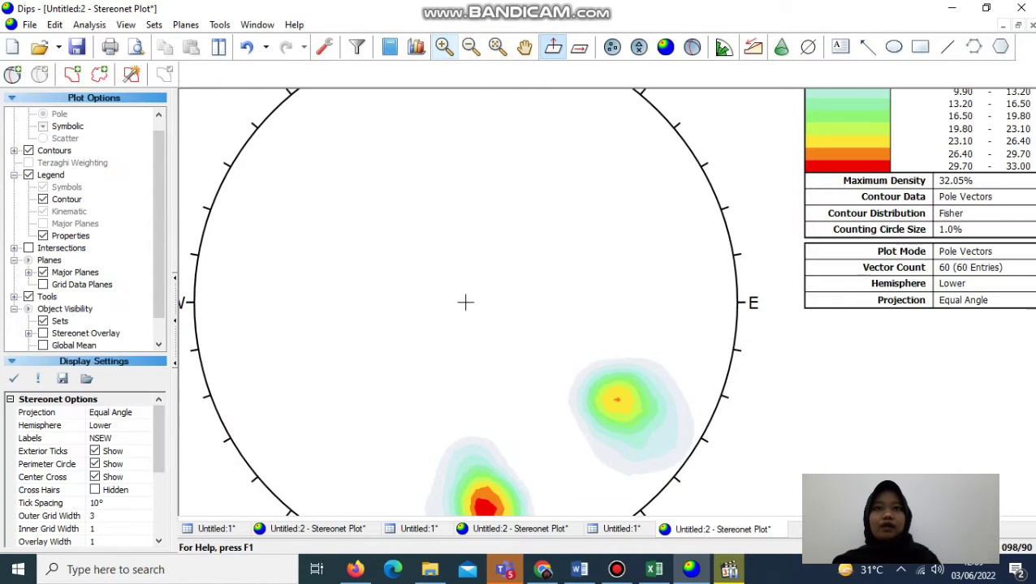
left_click(525, 46)
left_click_drag(465, 303, 464, 92)
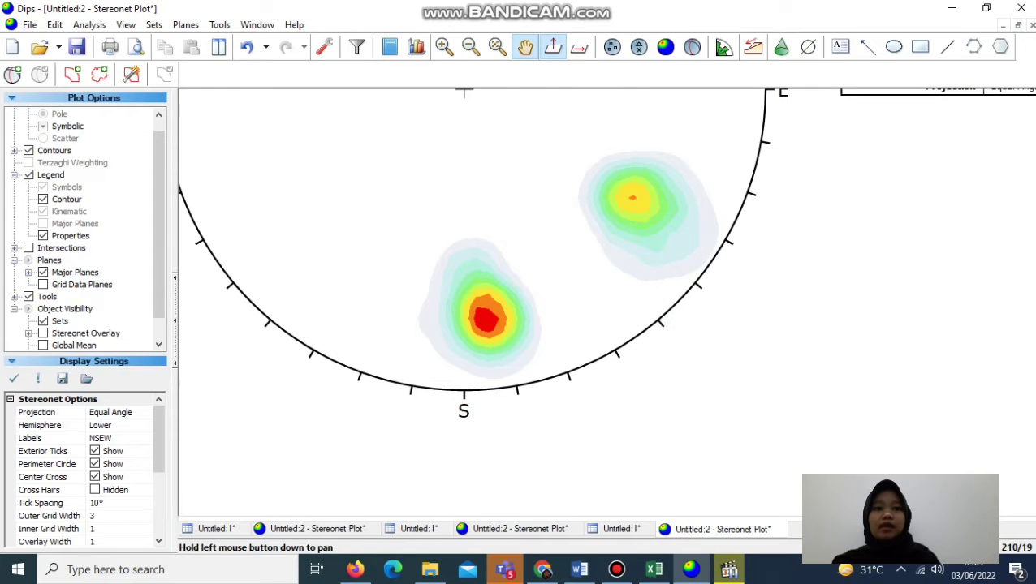
key("Escape")
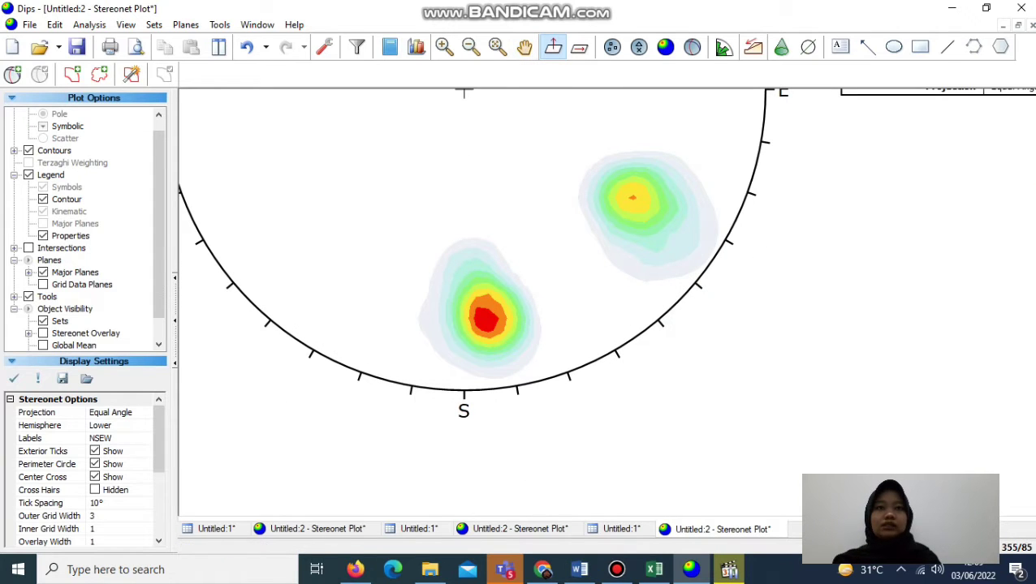
left_click(13, 74)
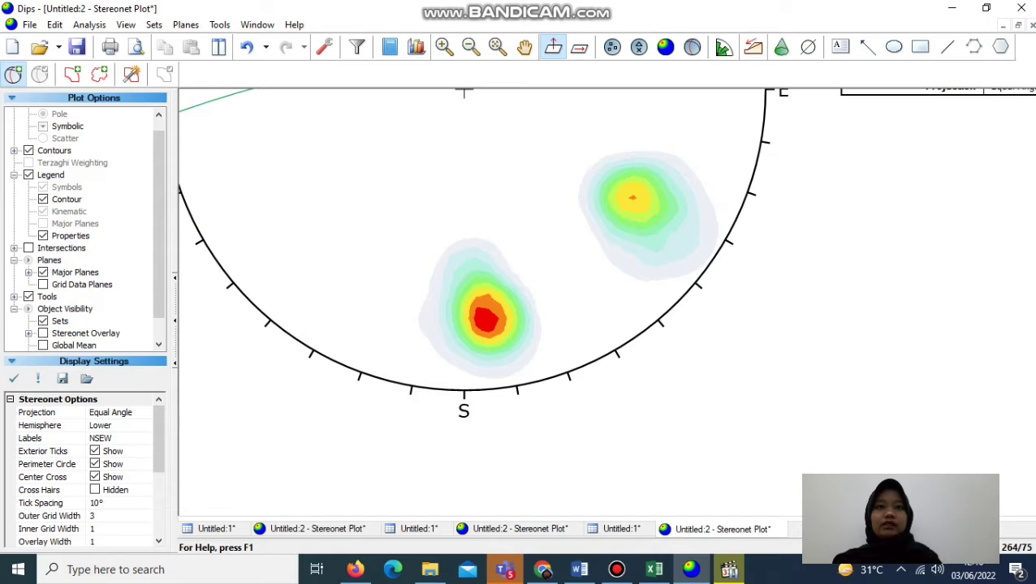
left_click(485, 319)
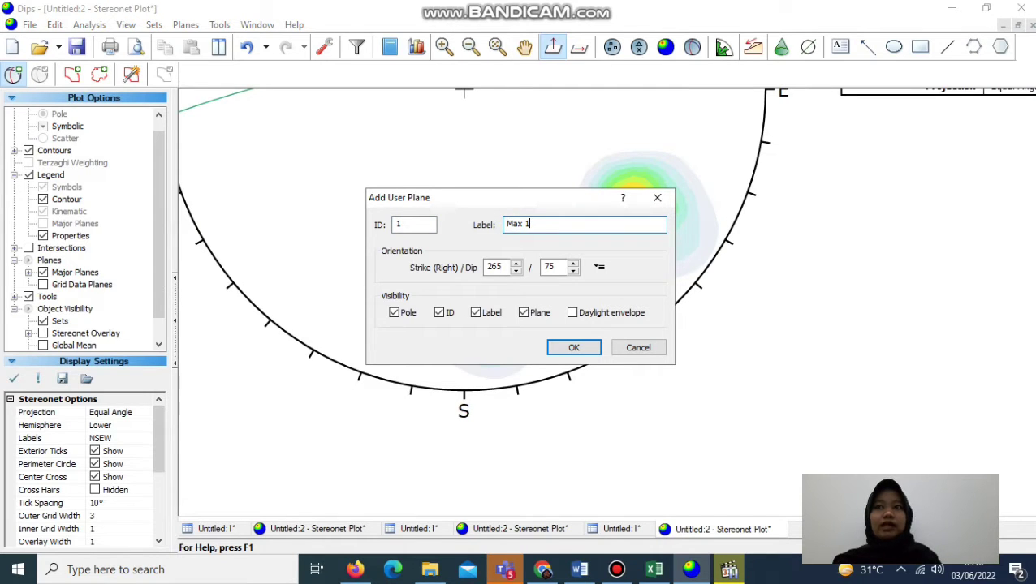
left_click(523, 313)
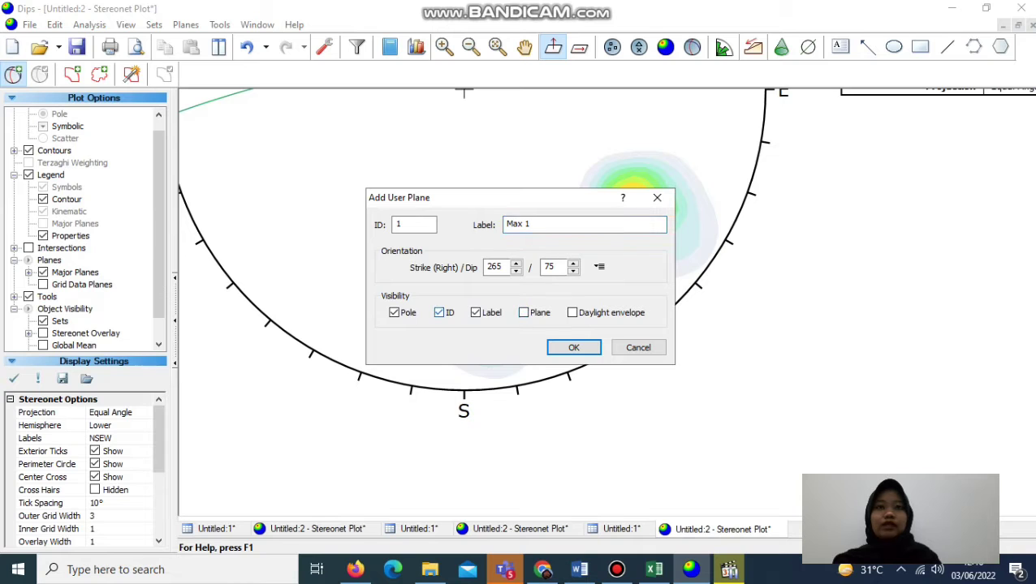
left_click(573, 347)
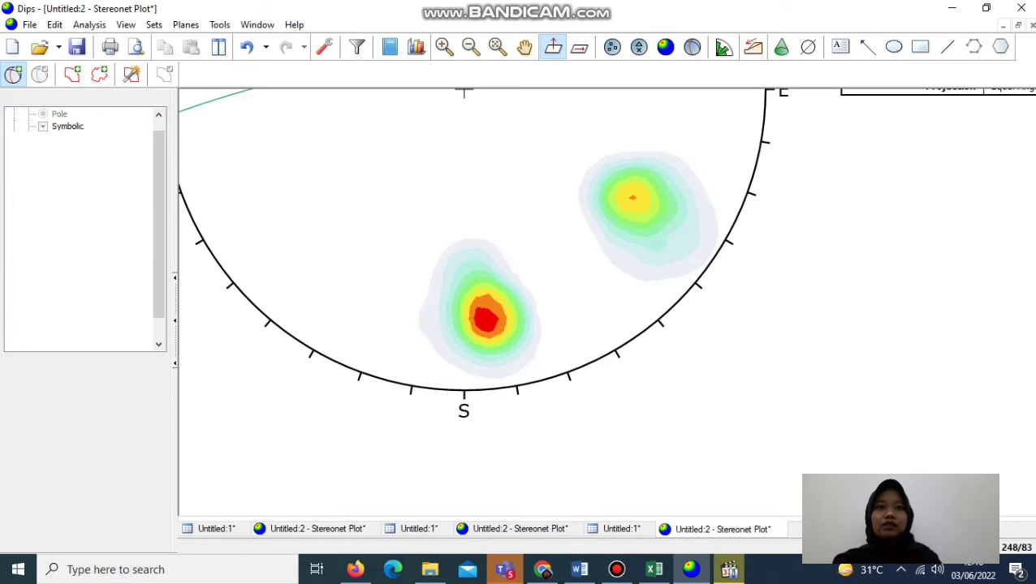
- Add a user plane labelled Max 2 at 213/68 on the yellow contour peak, showing only its pole and label
left_click(12, 73)
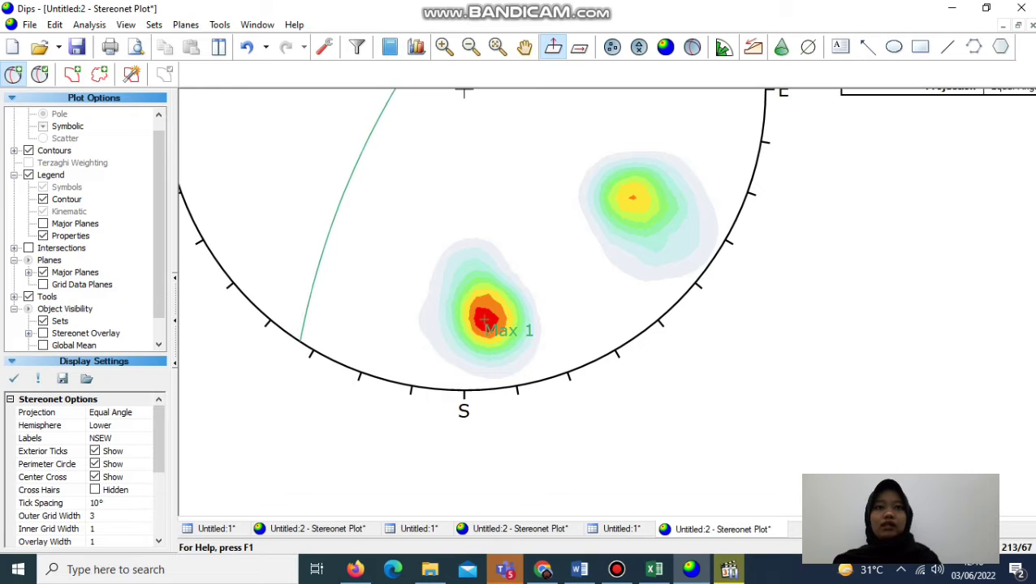
left_click(633, 198)
left_click(569, 225)
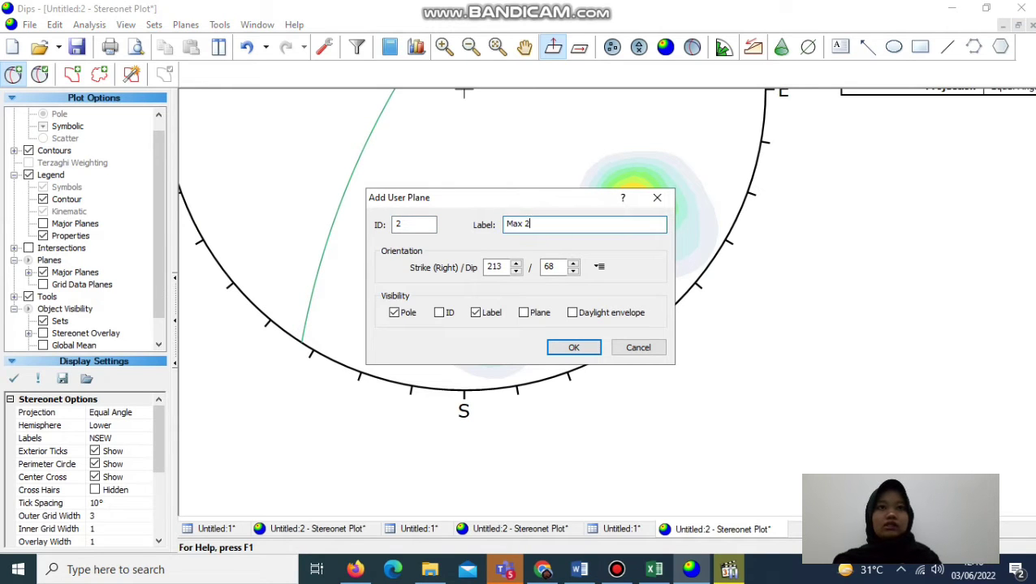
left_click(573, 347)
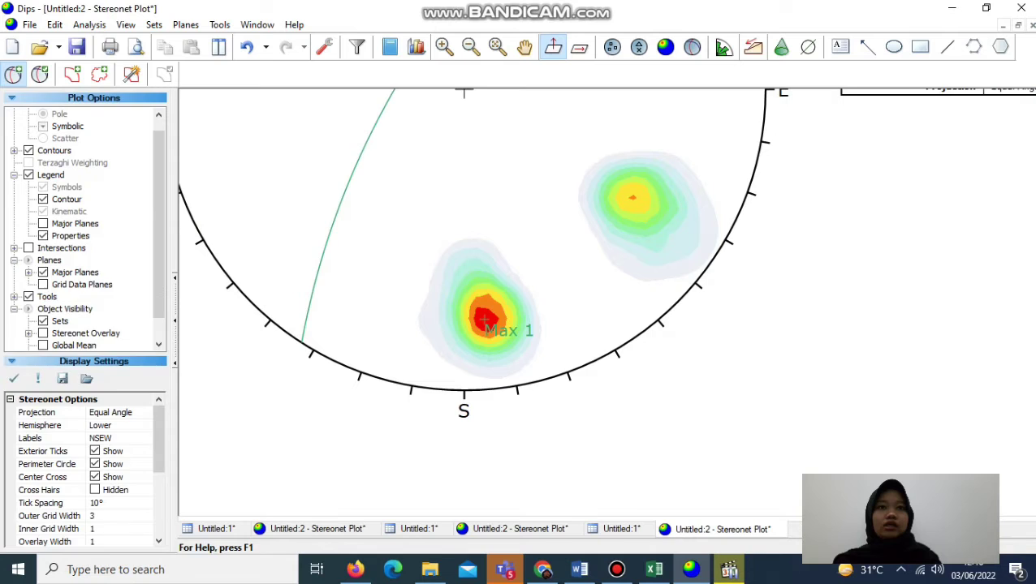
- Add user planes labelled P1 at 265/75 and P2 at 213/68, showing only the plane and label of each
left_click(13, 74)
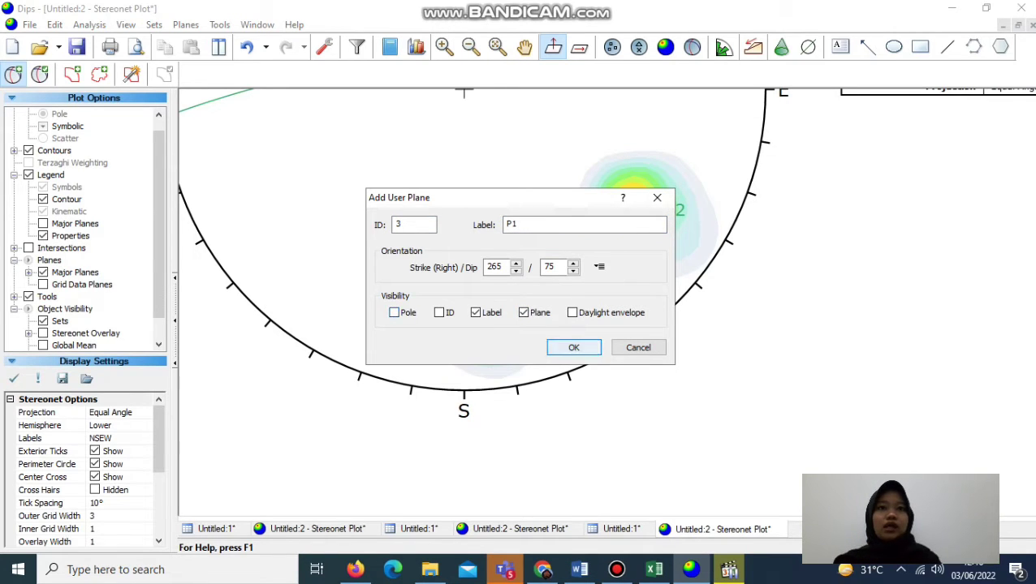
left_click(574, 347)
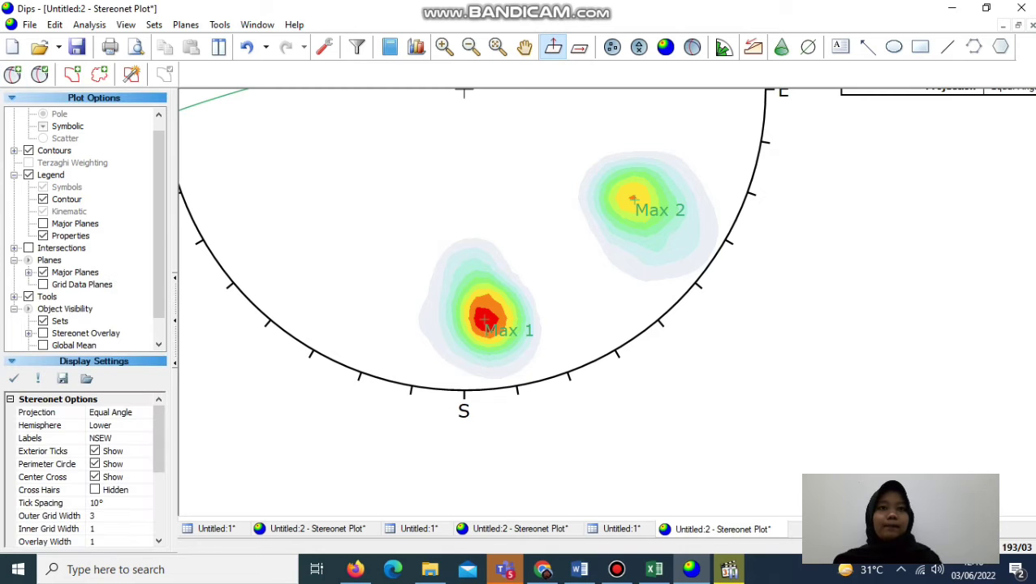
left_click(524, 47)
left_click_drag(464, 90, 423, 241)
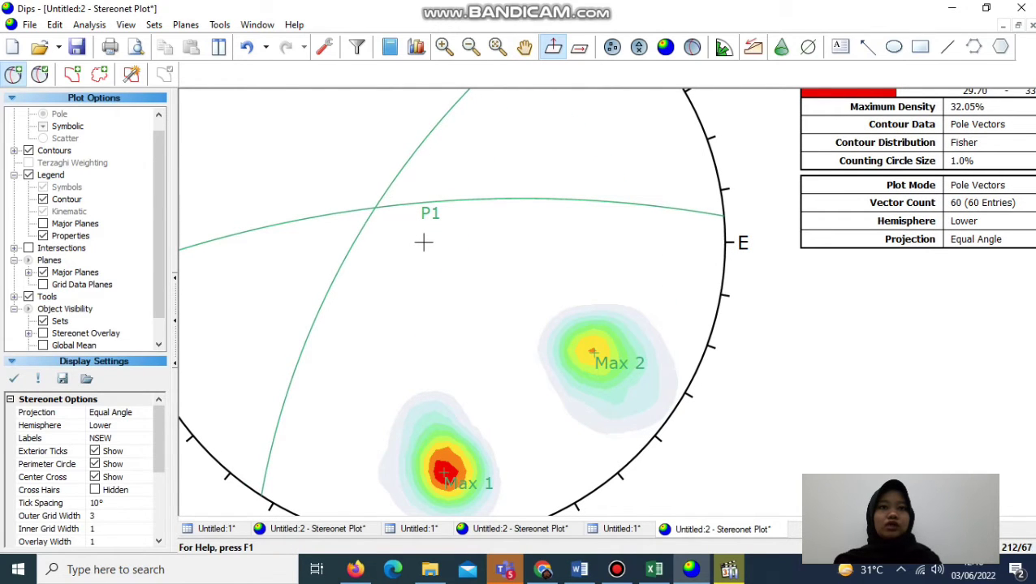
left_click(423, 241)
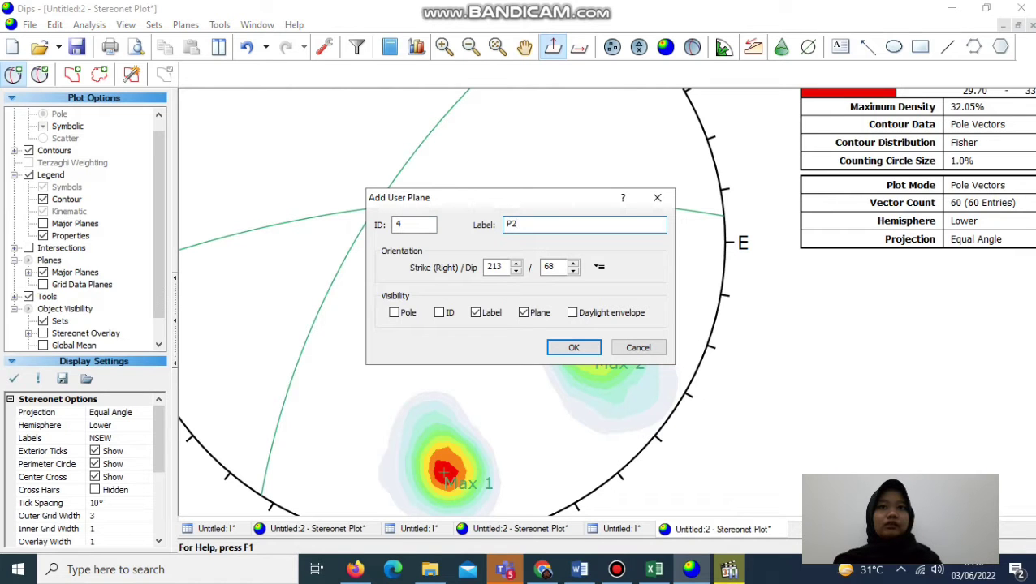
key("Return")
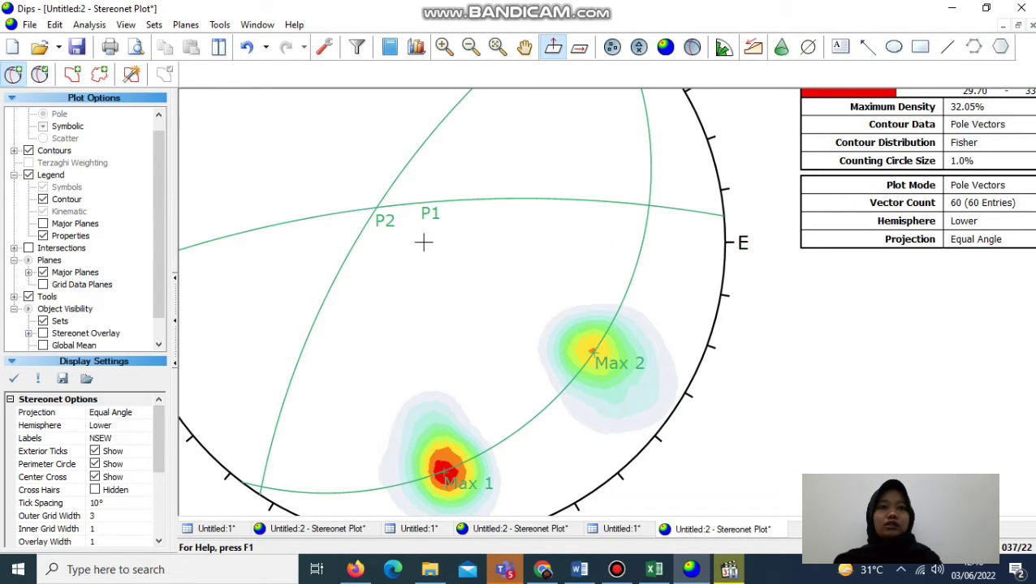
- Add a user plane labelled Sigma 2 at 37/22 on the intersection of P1 and P2, showing only its pole and label
left_click(423, 241)
left_click(561, 225)
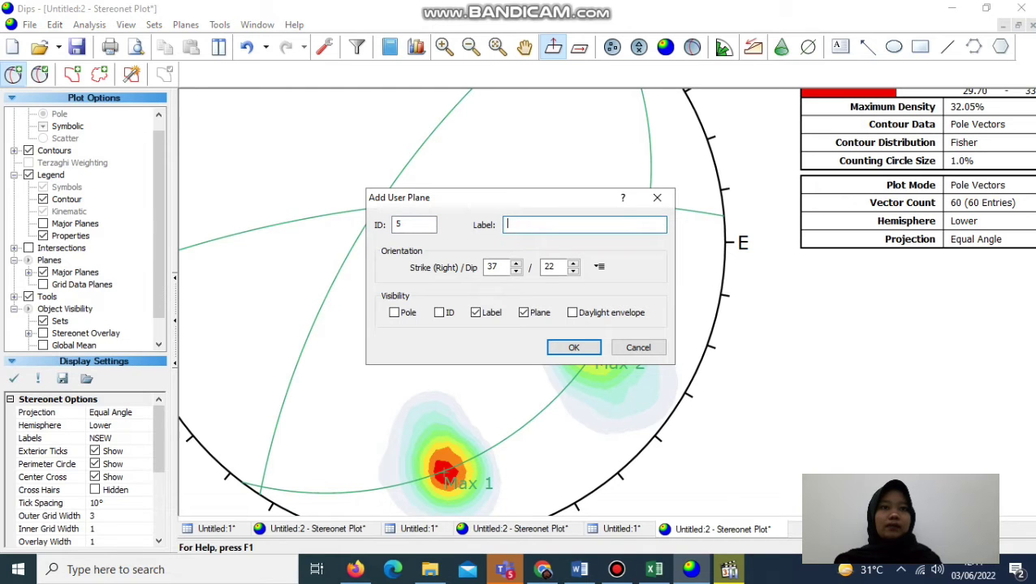
type("Sigma 2")
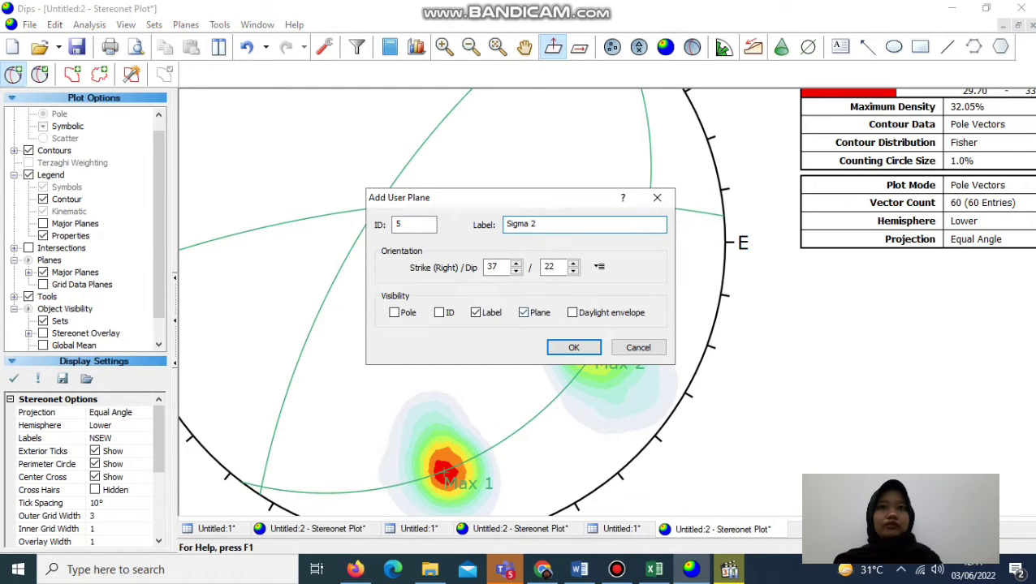
left_click(524, 313)
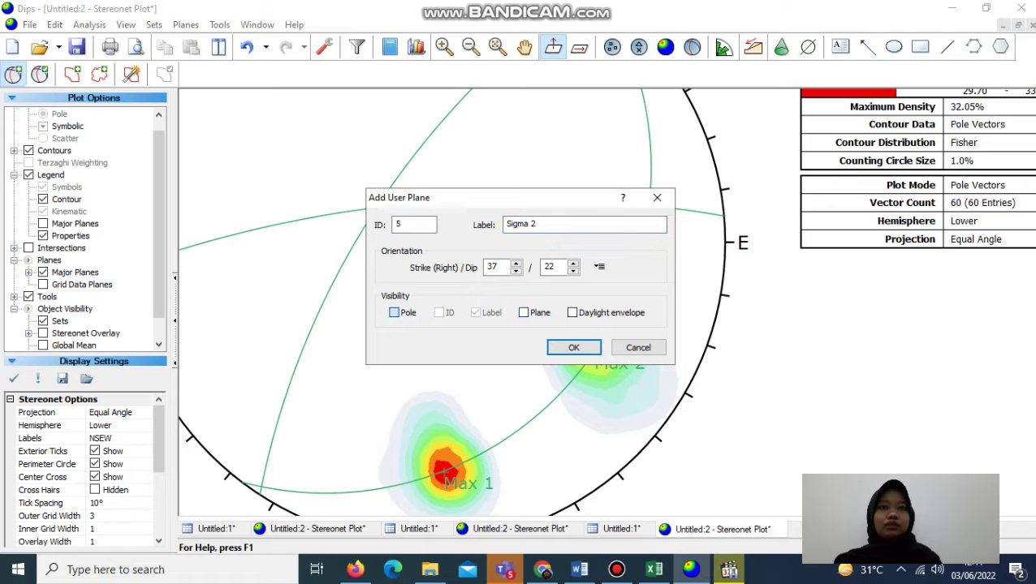
left_click(573, 347)
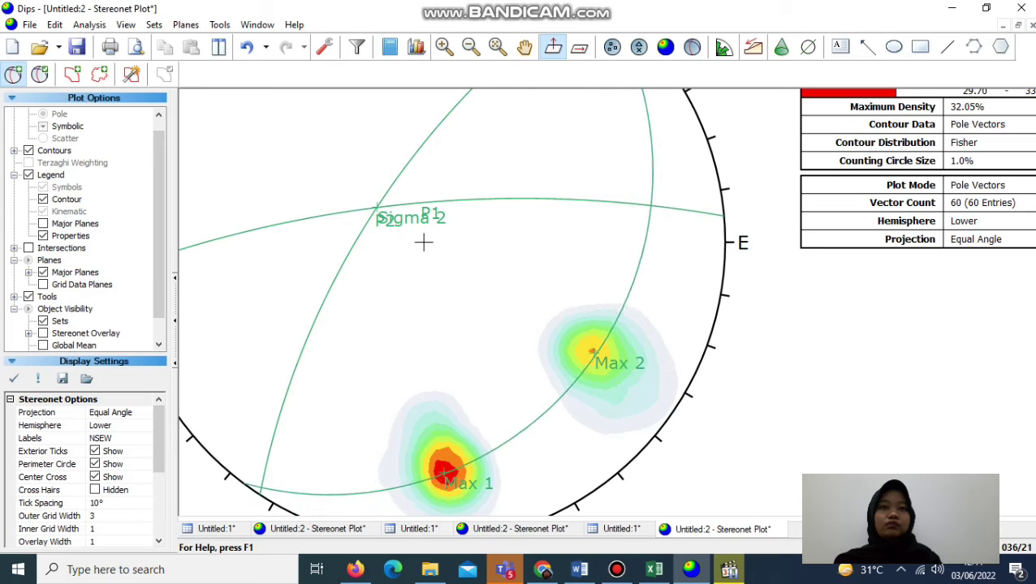
- Add a user plane labelled Griddle plane at 37/21, passing through Max 1 and Max 2, with its plane and label shown
left_click(423, 242)
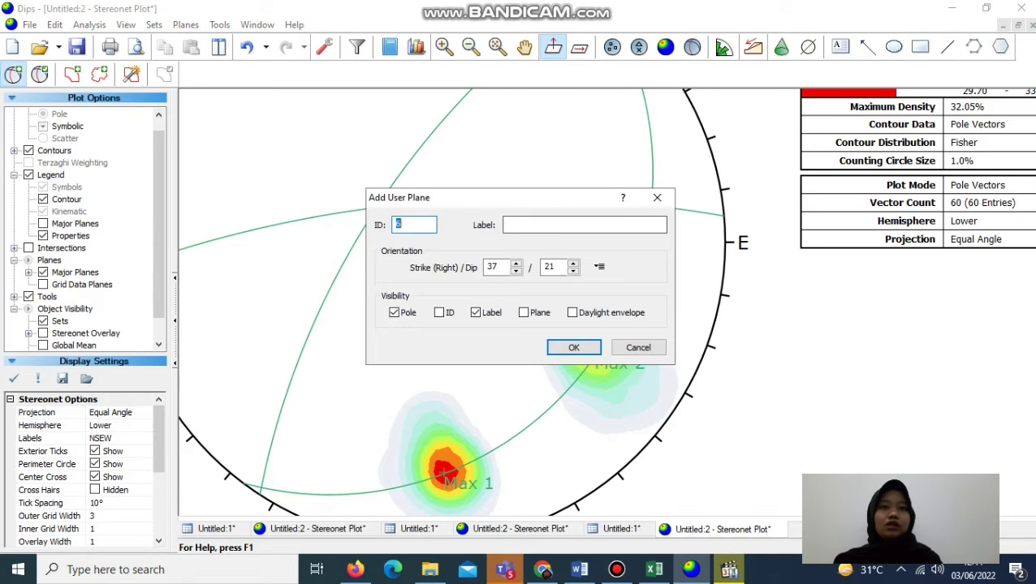
type("Gridl")
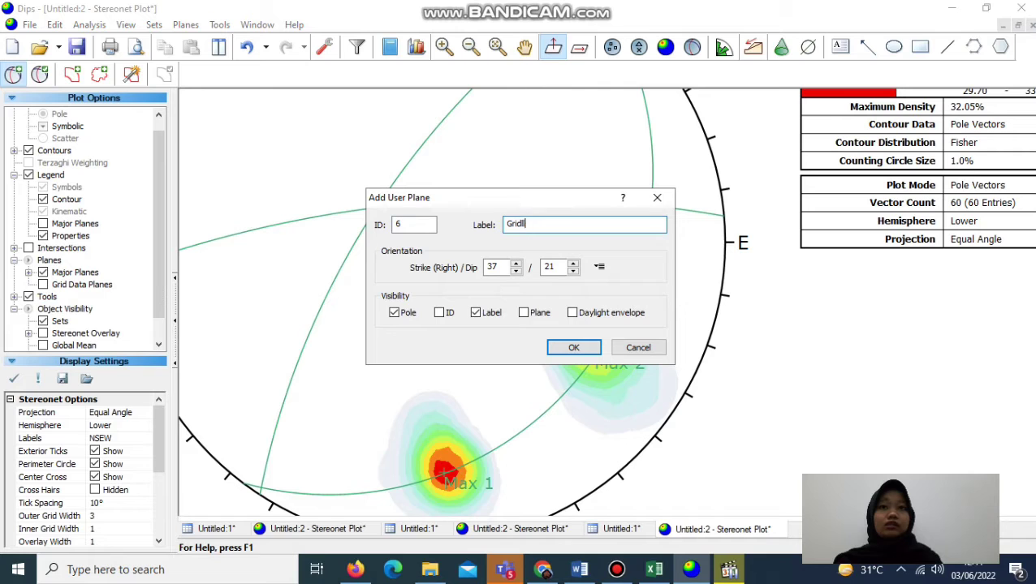
type("ele plane")
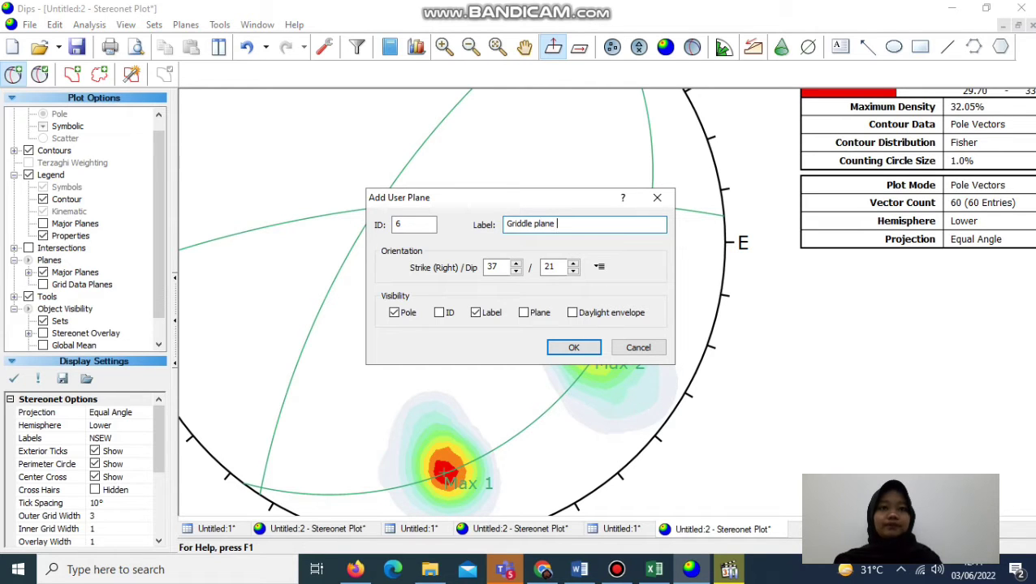
left_click(523, 312)
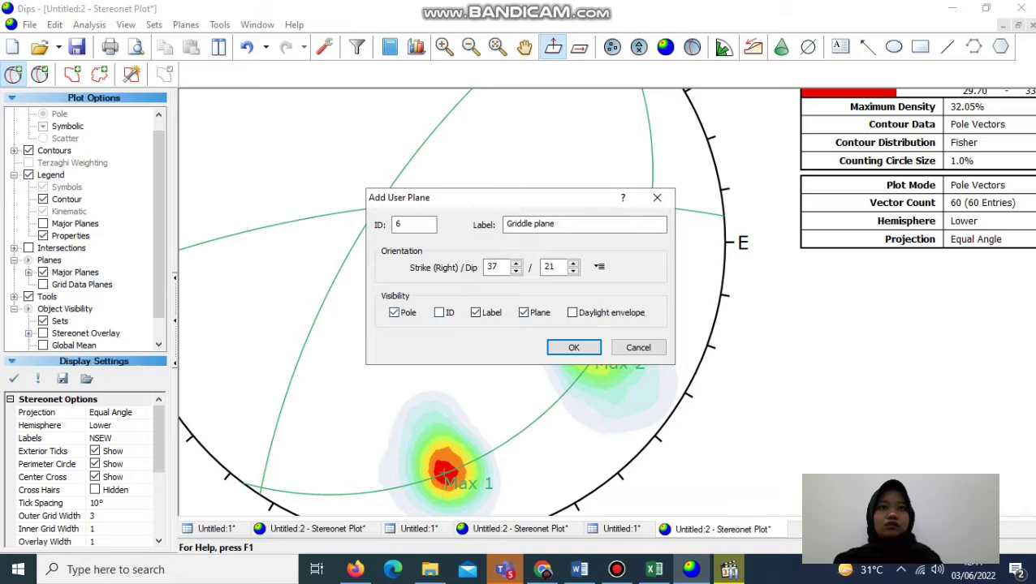
left_click(573, 347)
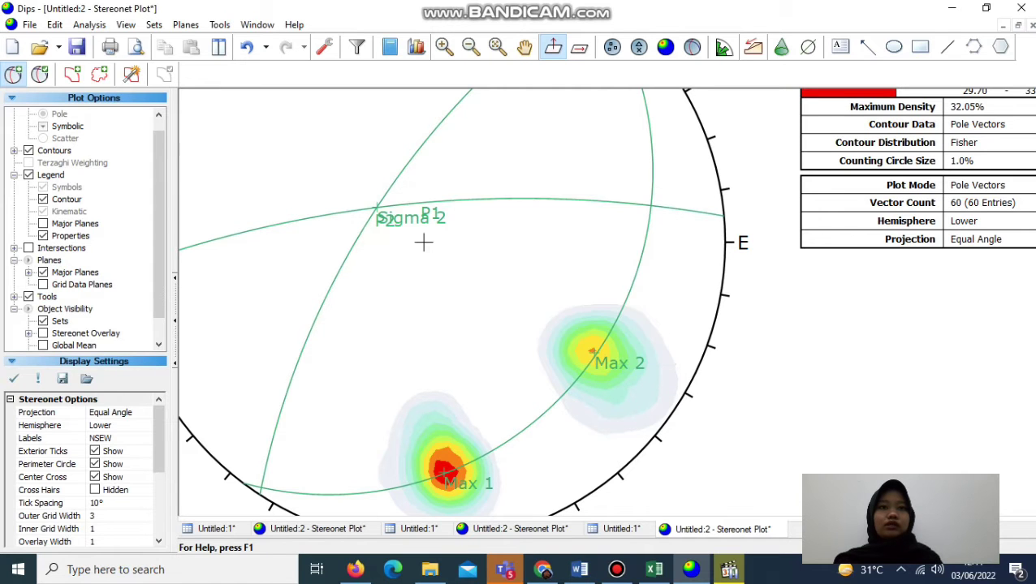
- Measure the angle along the Griddle plane between its intersections with P2 and P1
left_click(471, 46)
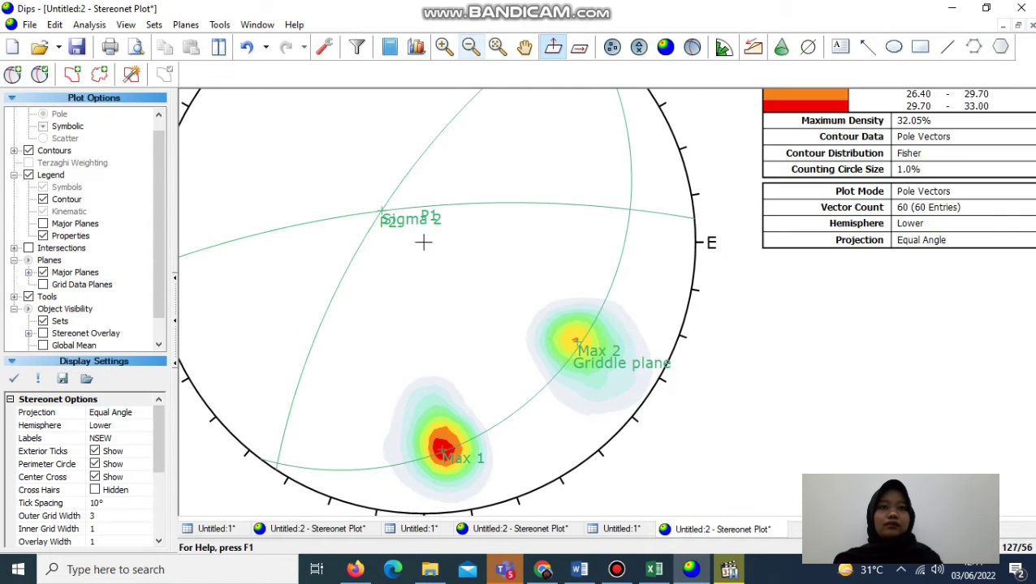
left_click(470, 46)
left_click(471, 46)
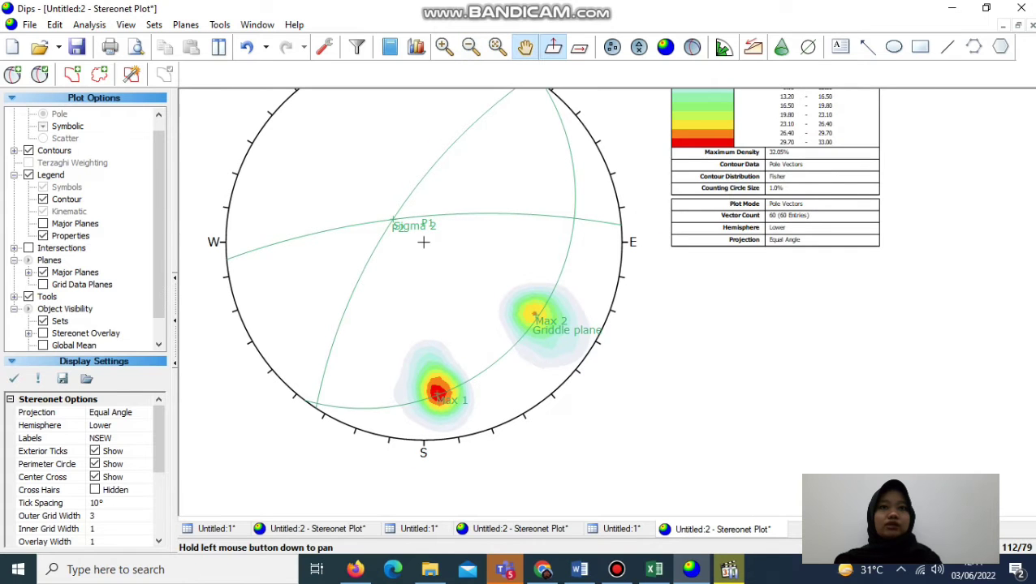
left_click_drag(450, 264, 452, 311)
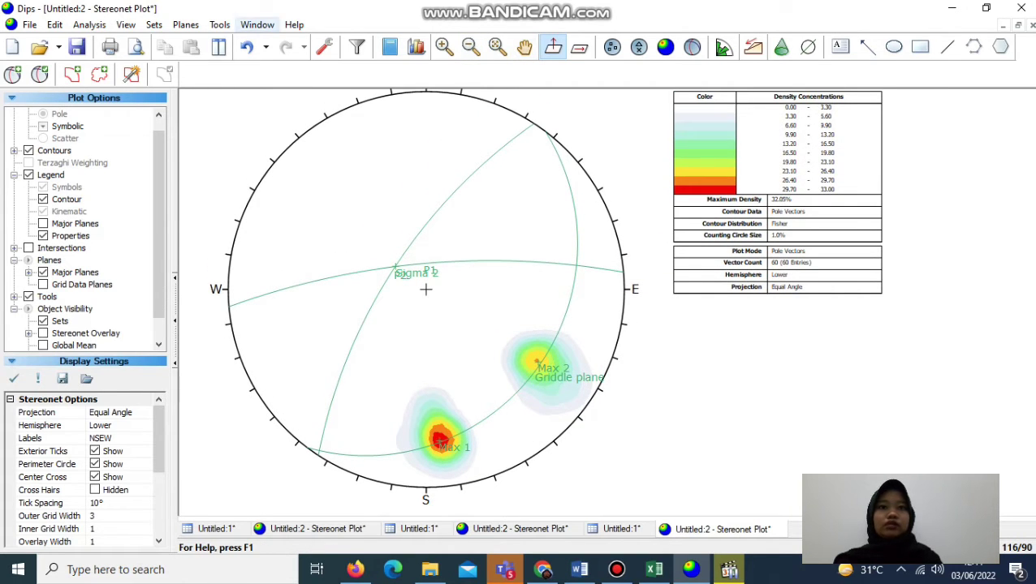
left_click(219, 24)
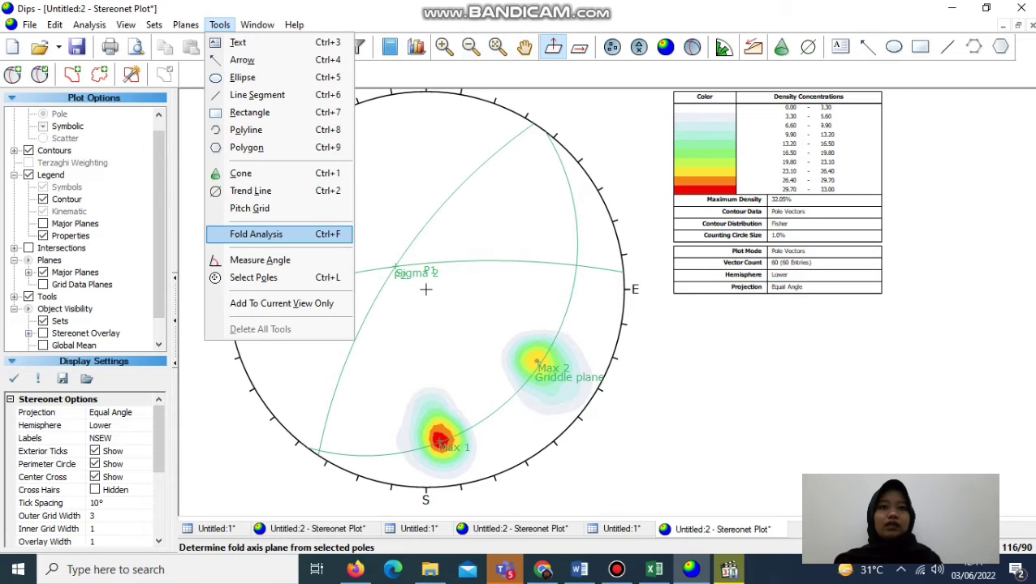
left_click(260, 260)
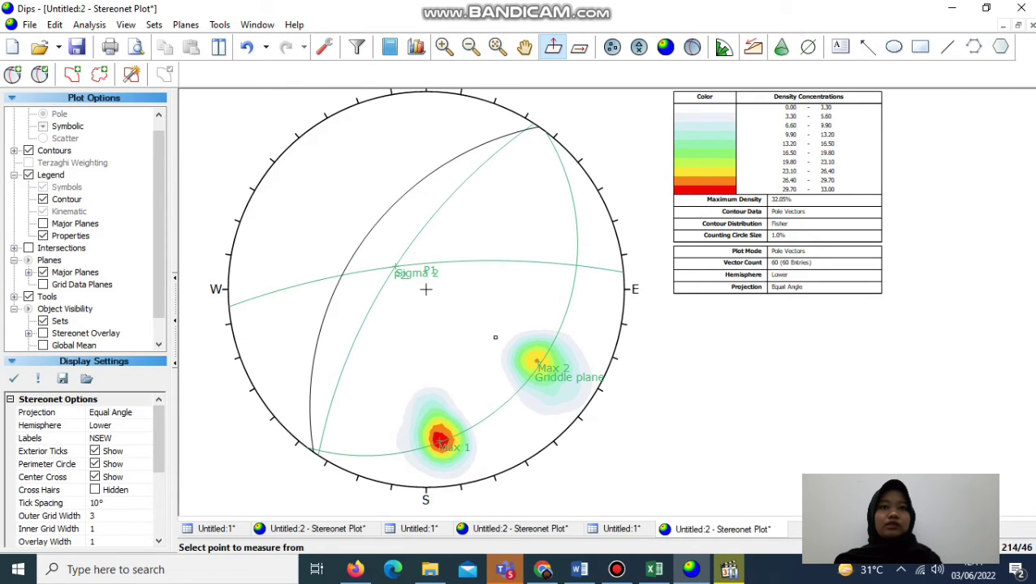
left_click(319, 449)
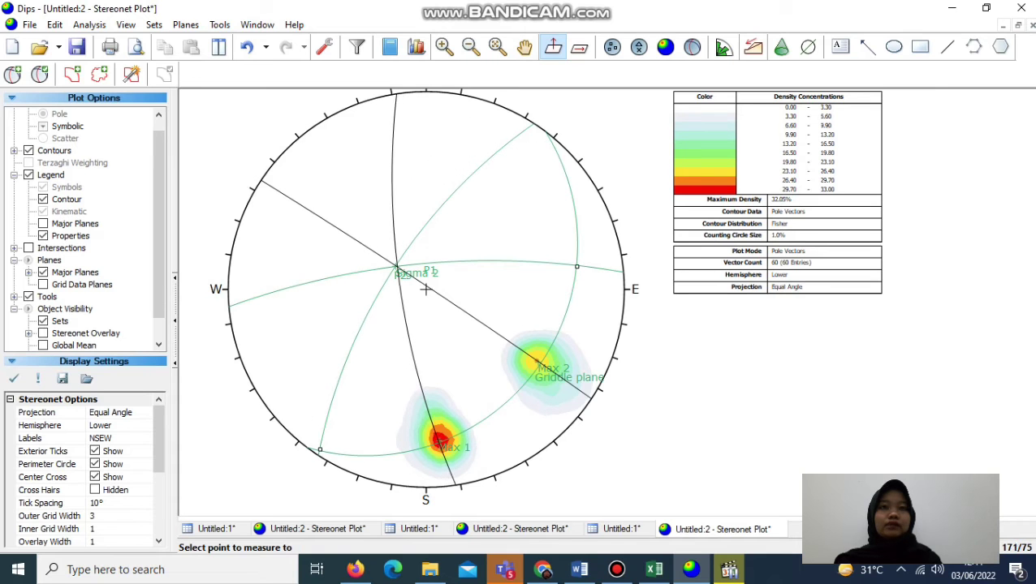
left_click(576, 267)
double_click(480, 214)
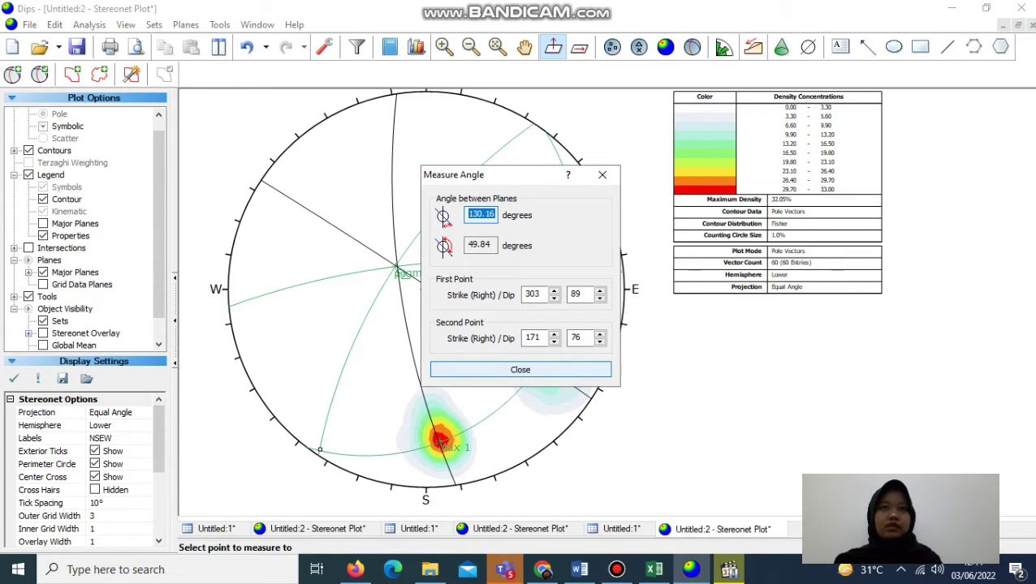
left_click(530, 370)
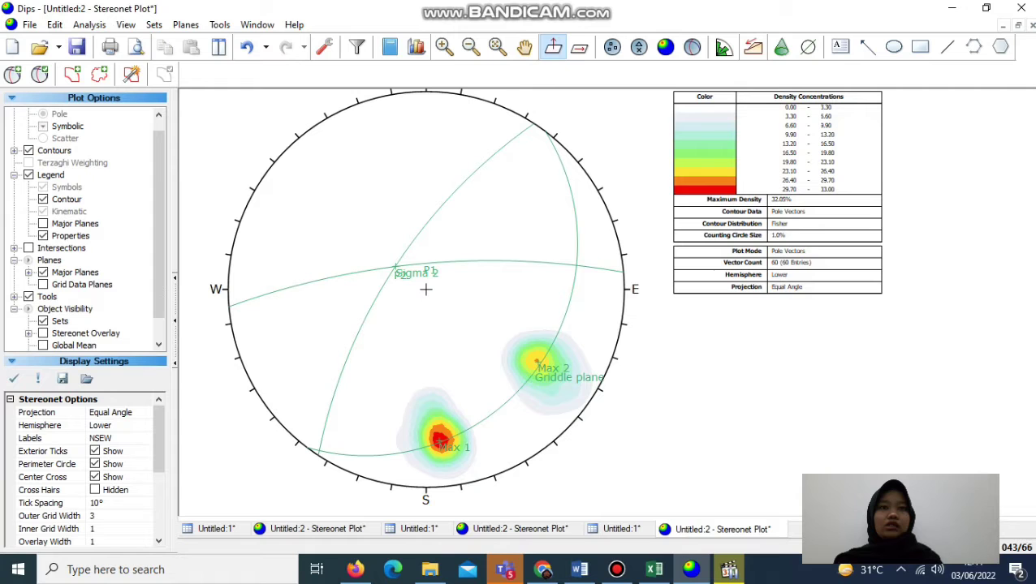
- Place a pitch grid aligned with the Griddle plane
left_click(219, 24)
mouse_move(257, 24)
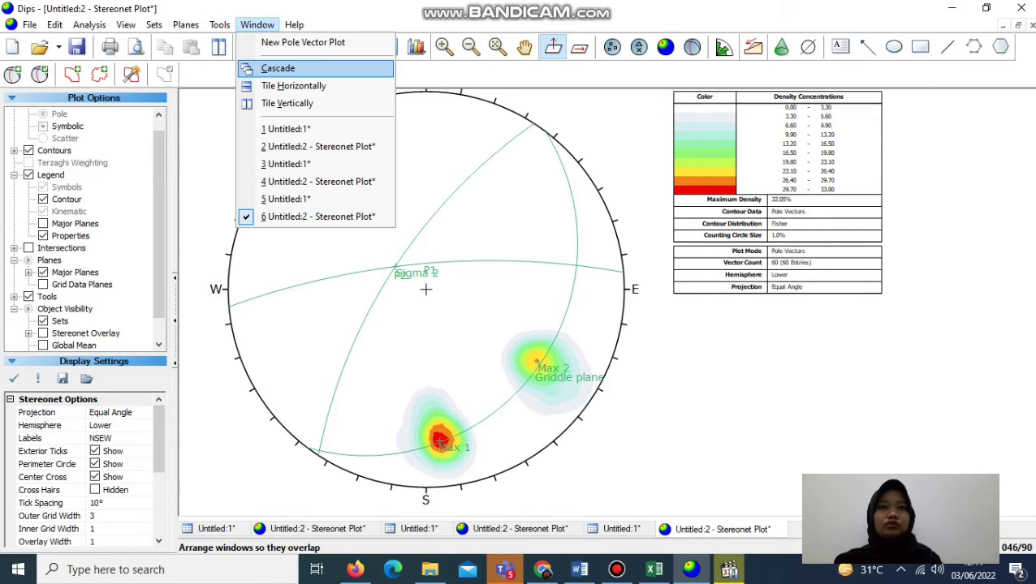
mouse_move(220, 24)
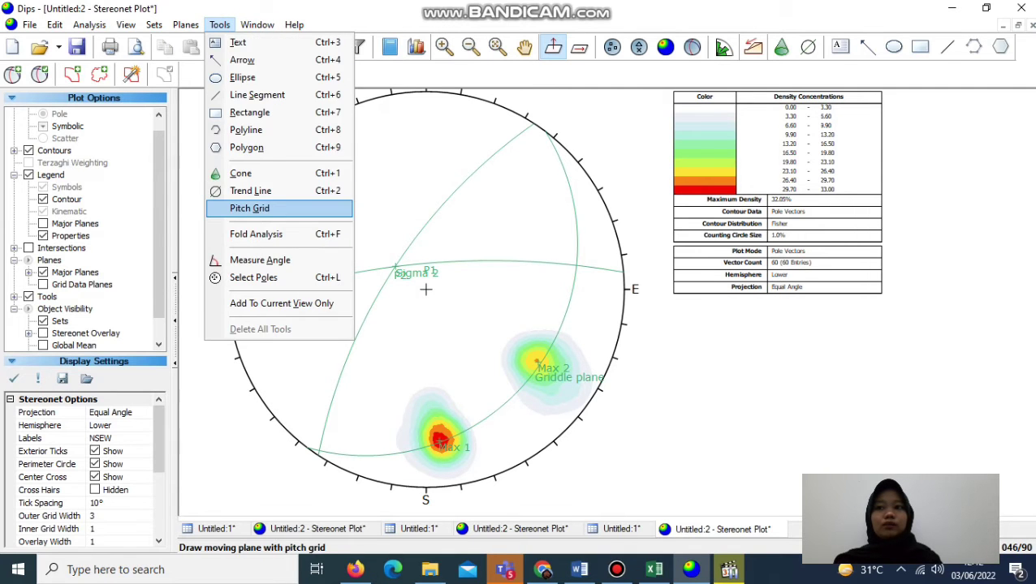
left_click(249, 208)
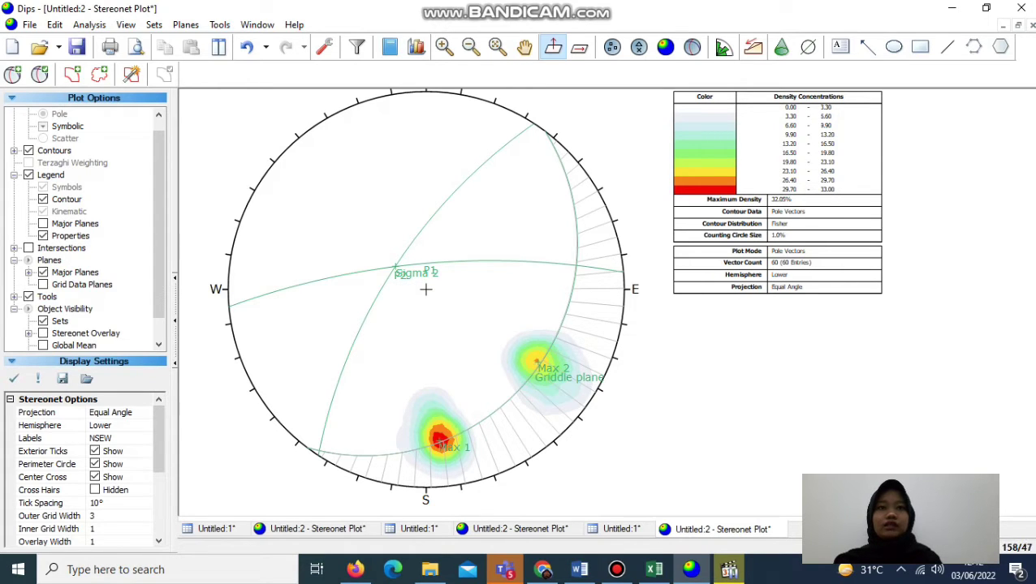
left_click(12, 74)
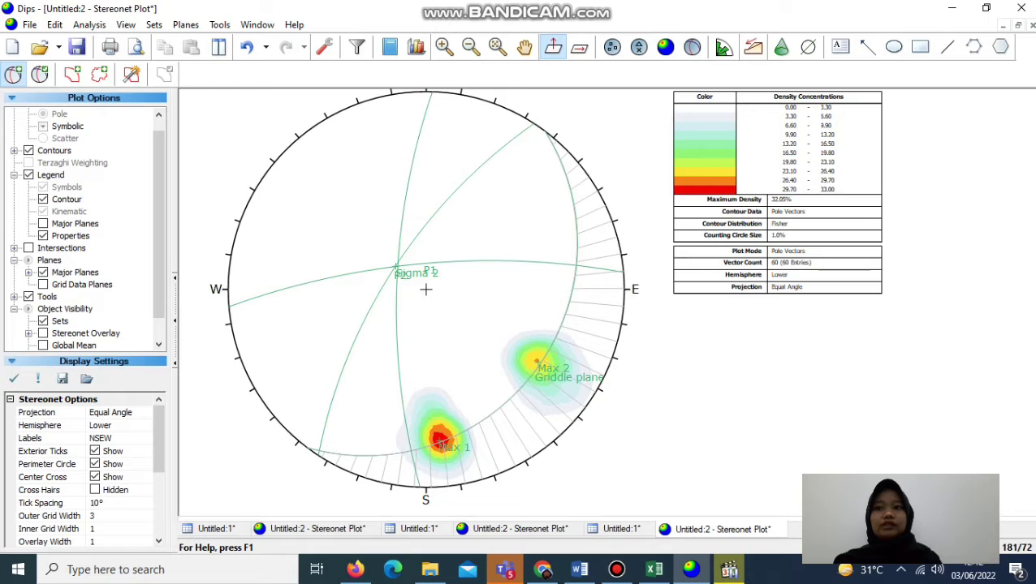
left_click(426, 289)
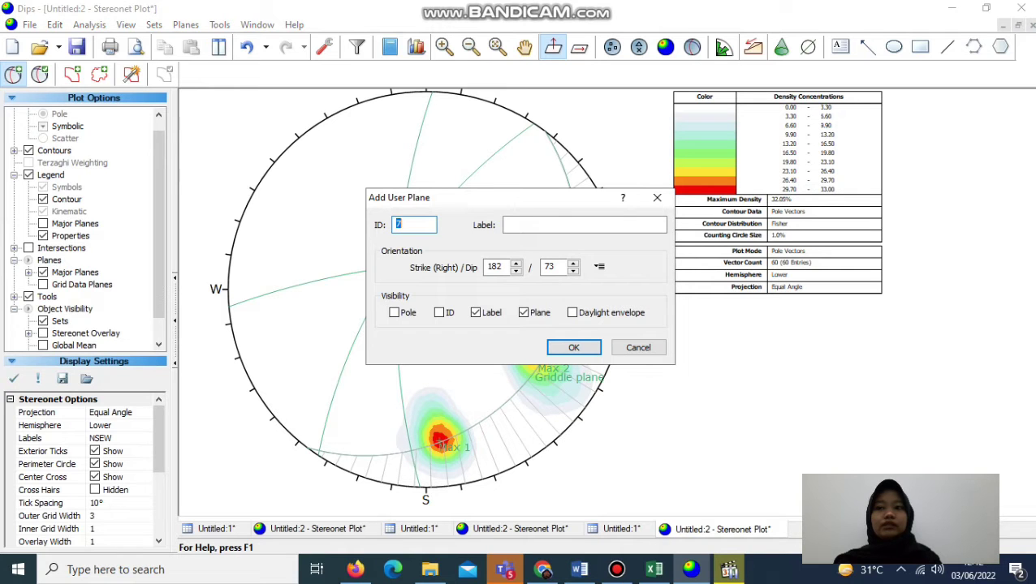
left_click(638, 347)
- Add a user plane labelled Sigma 3 at 237/71 on the Griddle plane between Max 1 and Max 2, showing only its pole and label
left_click(12, 74)
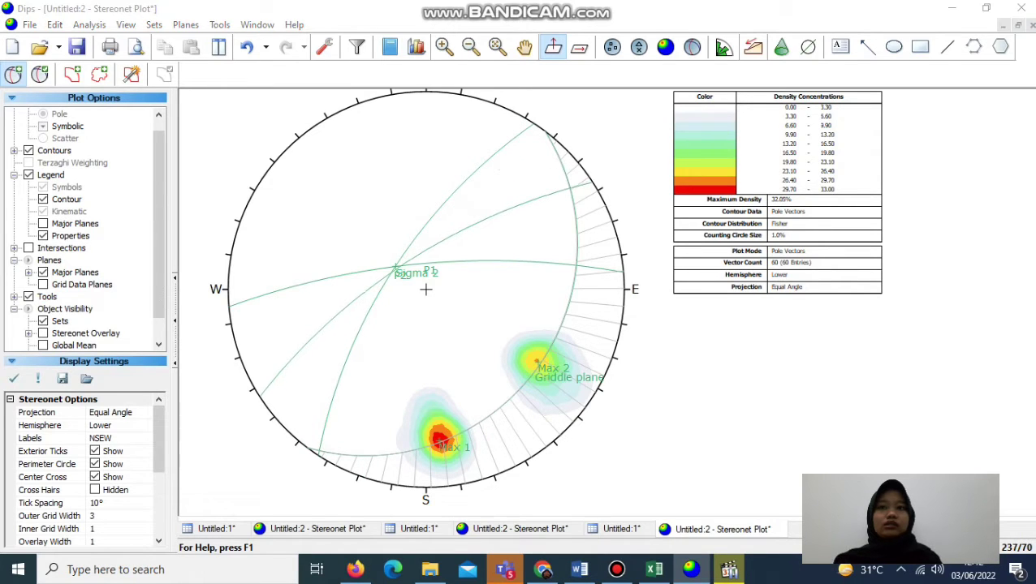
left_click(503, 408)
left_click(568, 226)
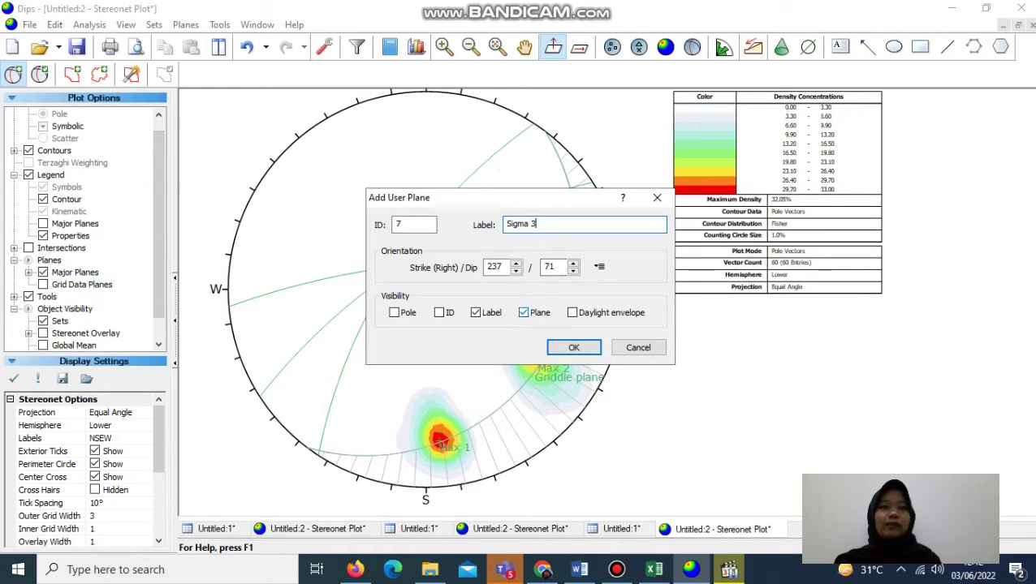
left_click(394, 312)
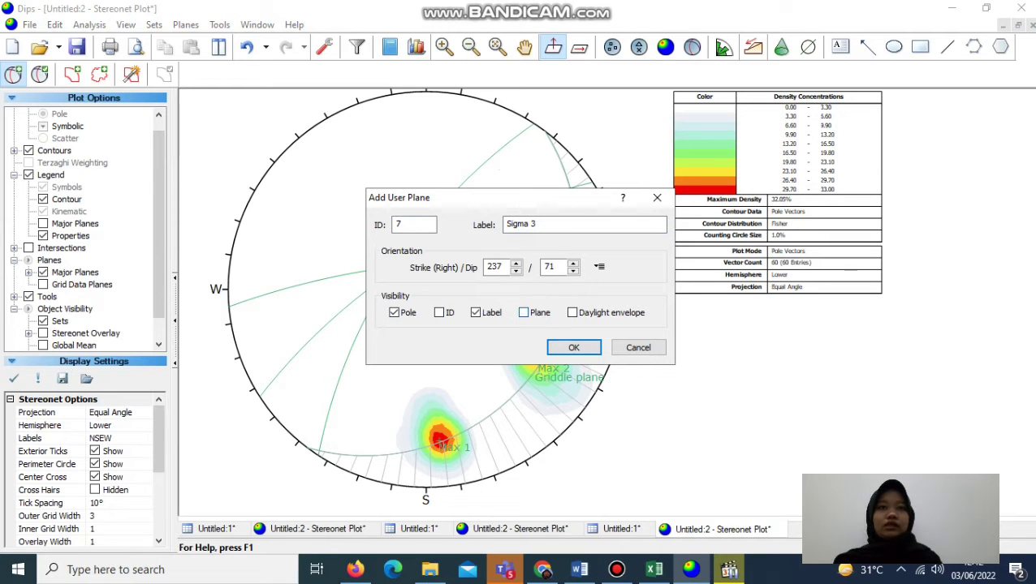
left_click(574, 348)
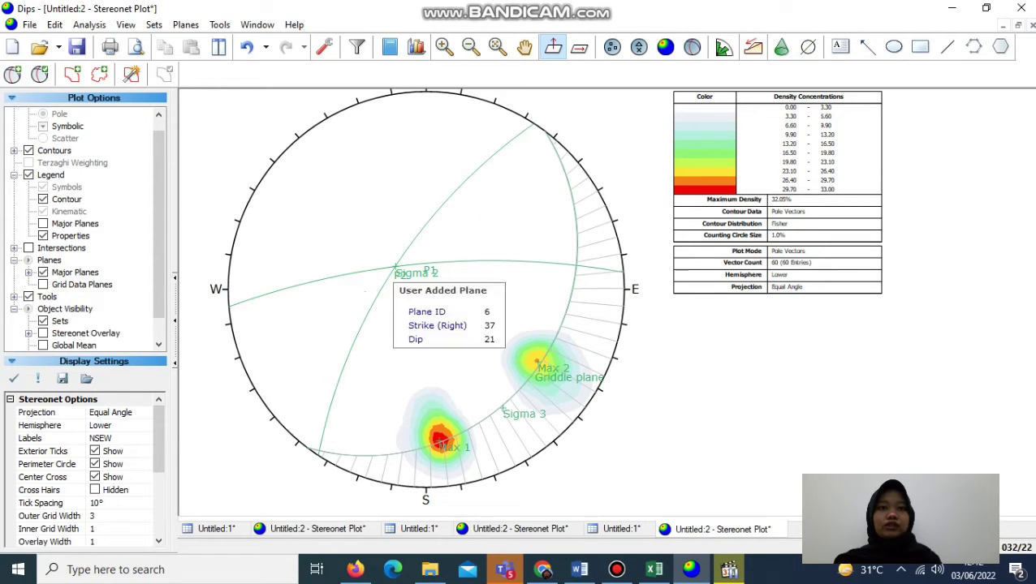
- Add a user plane labelled Sigma 1 at 145/83 on the Griddle plane, showing only its pole and label
left_click(12, 74)
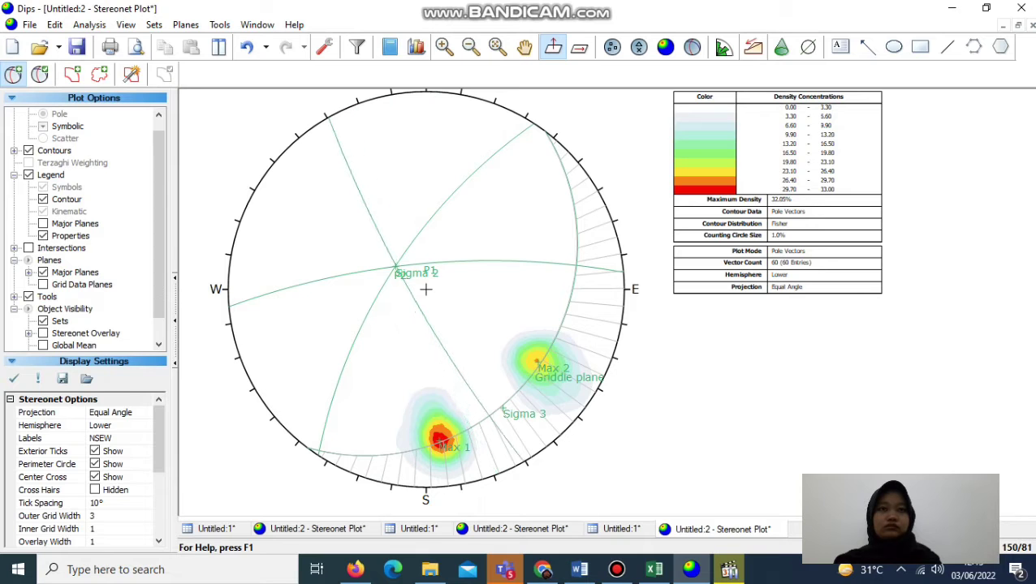
left_click(424, 289)
left_click(568, 225)
type("Sigma 3")
key("BackSpace")
type("1")
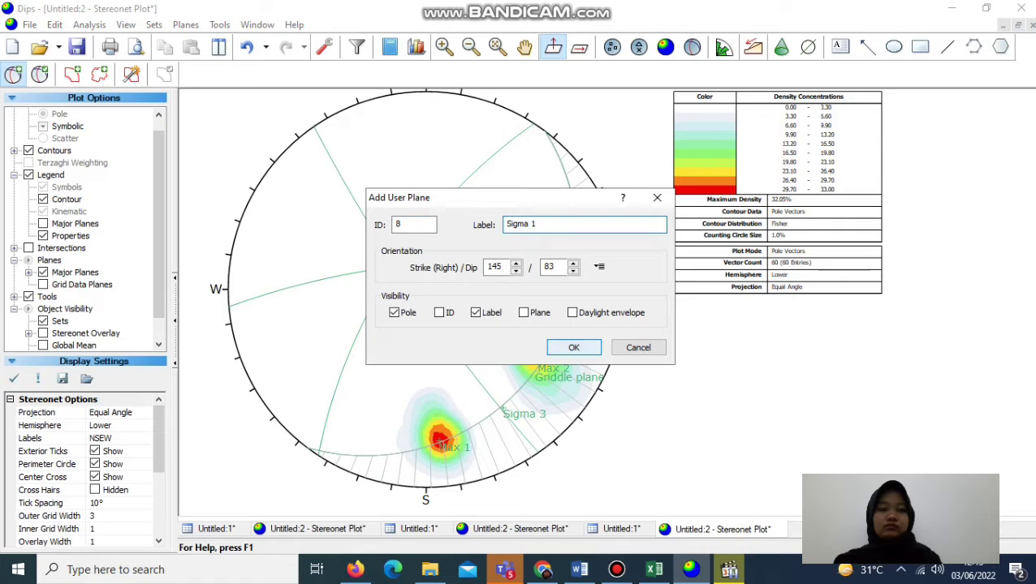
key("Return")
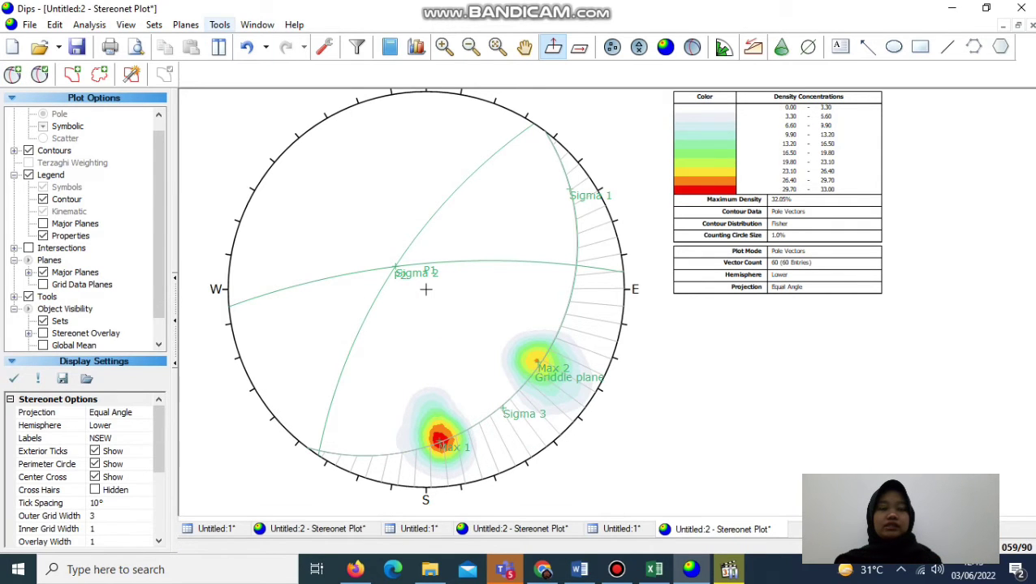
- Delete all drawn tools, including the pitch grid, and list the major planes in the legend
left_click(219, 25)
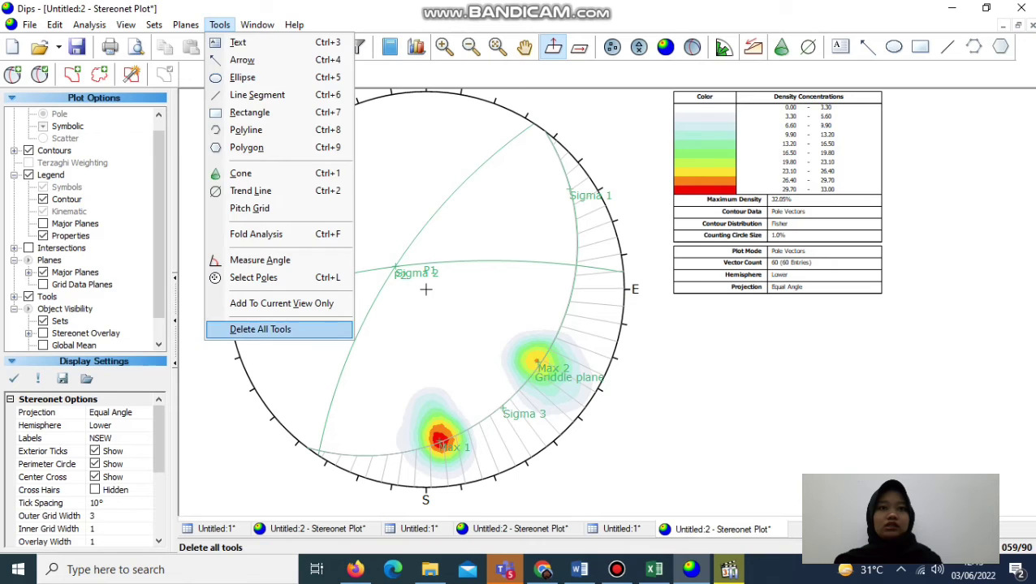
left_click(260, 329)
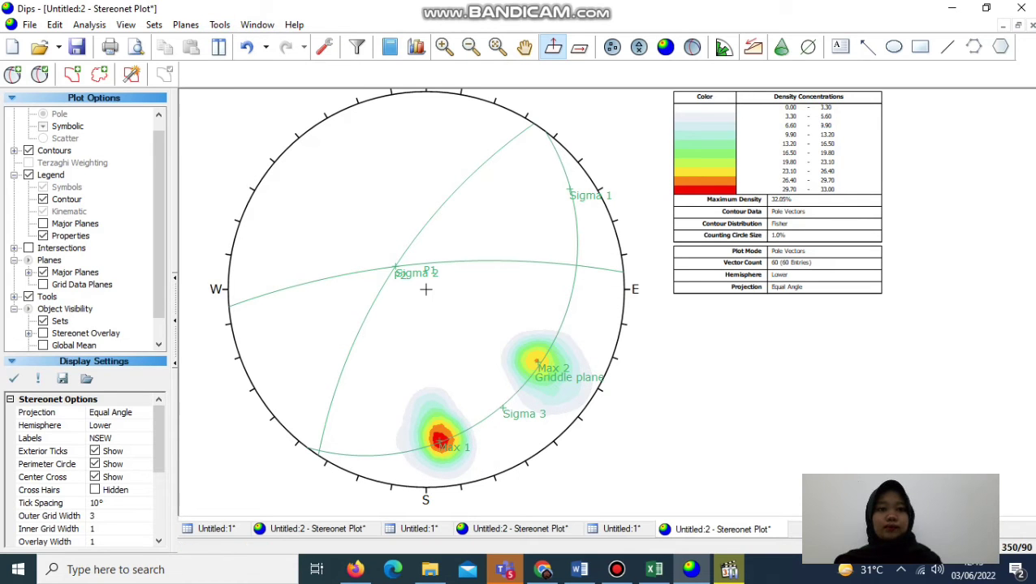
left_click(43, 224)
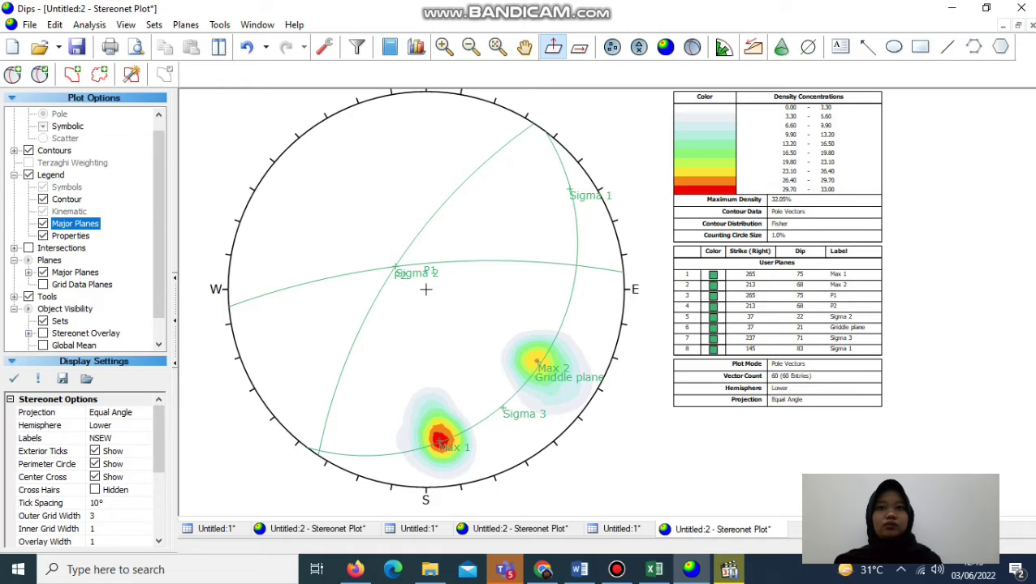
- Show the stereonet overlay as an Equatorial grid
left_click(28, 333)
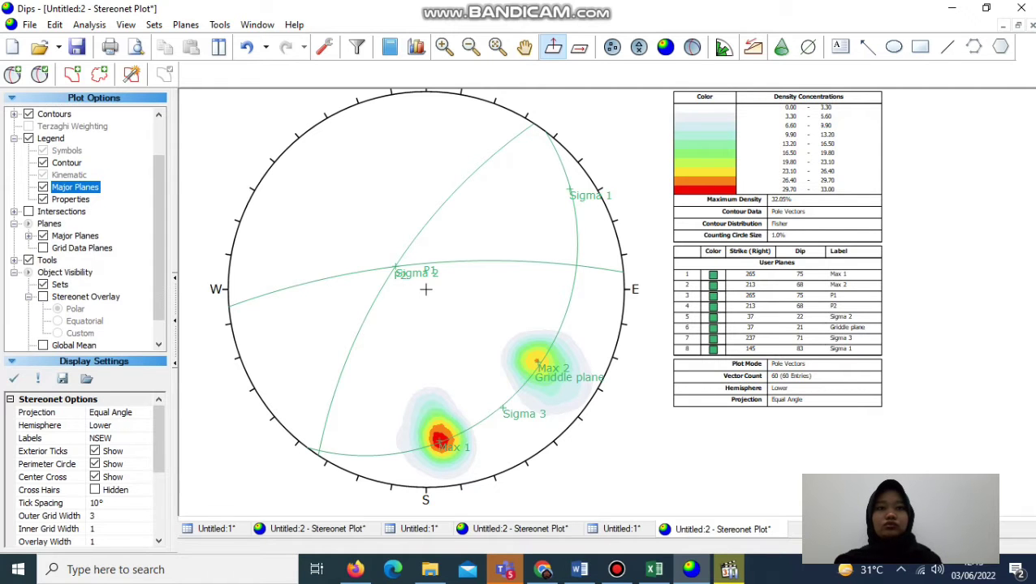
left_click(43, 297)
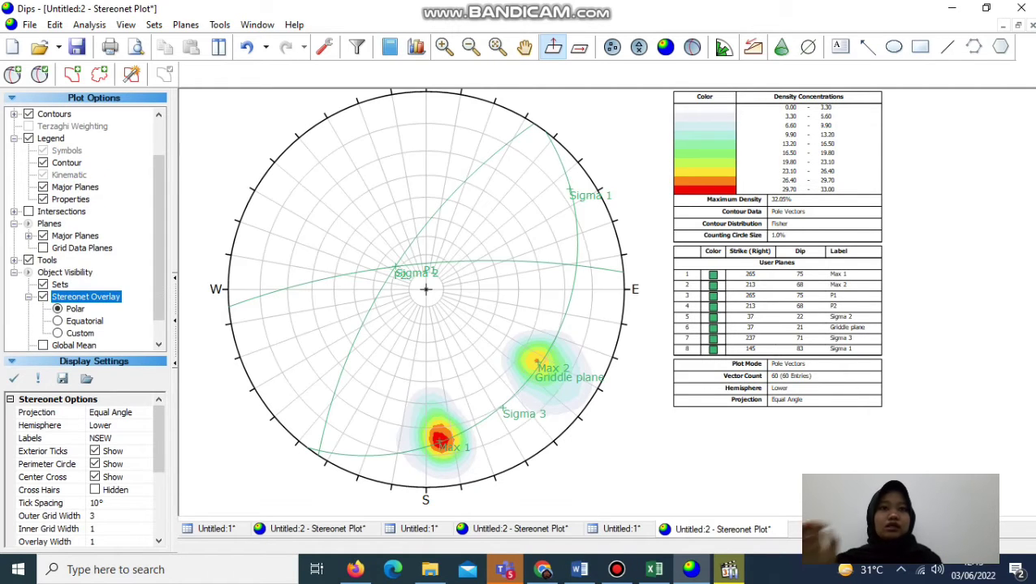
left_click(57, 309)
left_click(58, 321)
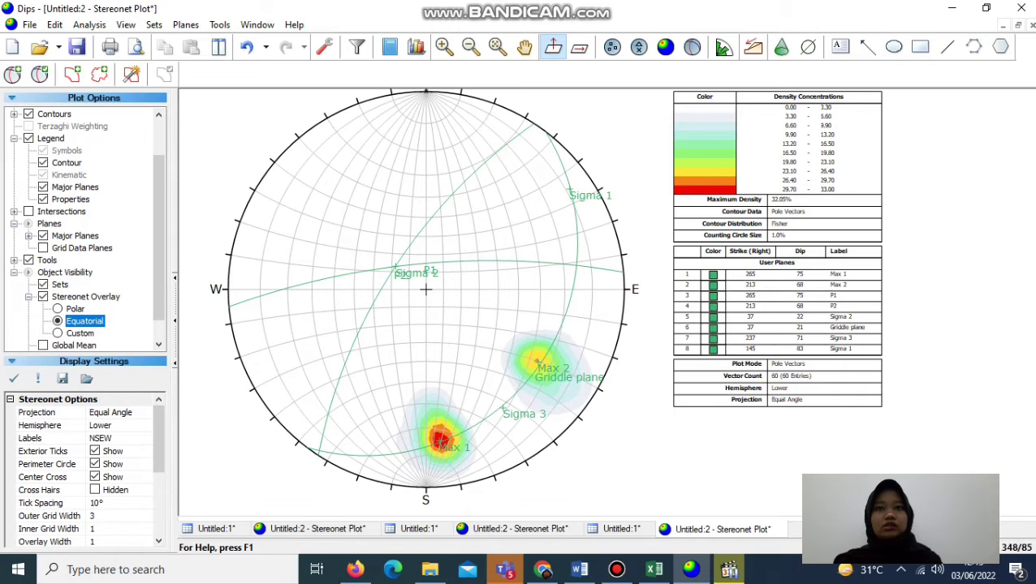
left_click(208, 355)
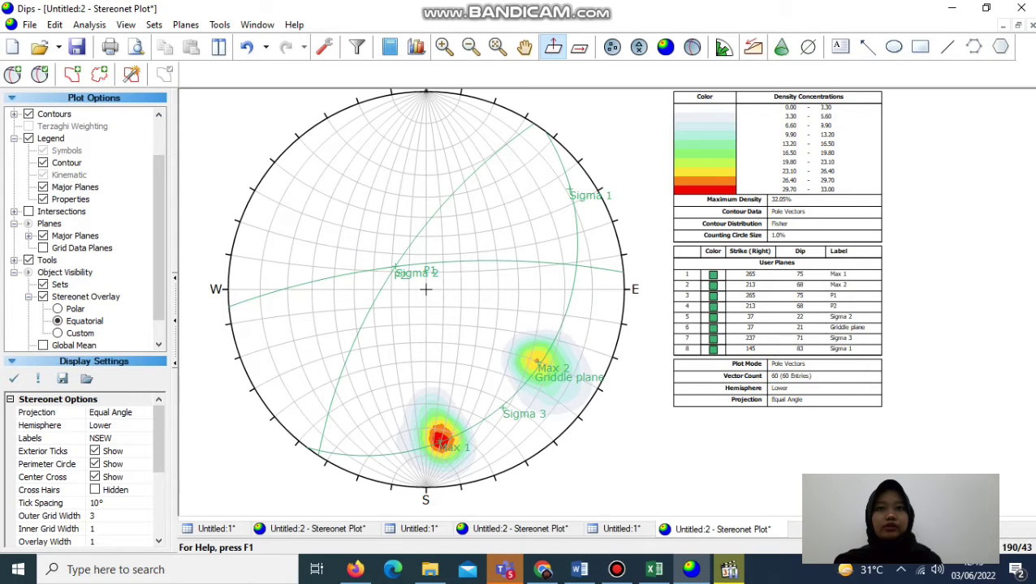
- Edit the user planes and set the colour of Max 2 to blue
left_click(472, 263)
right_click(471, 263)
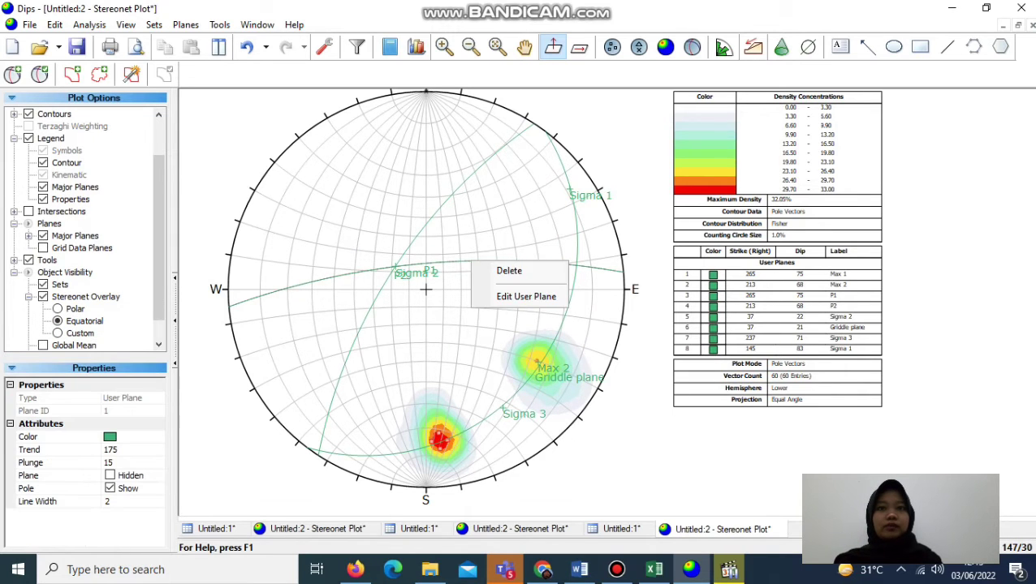
left_click(526, 296)
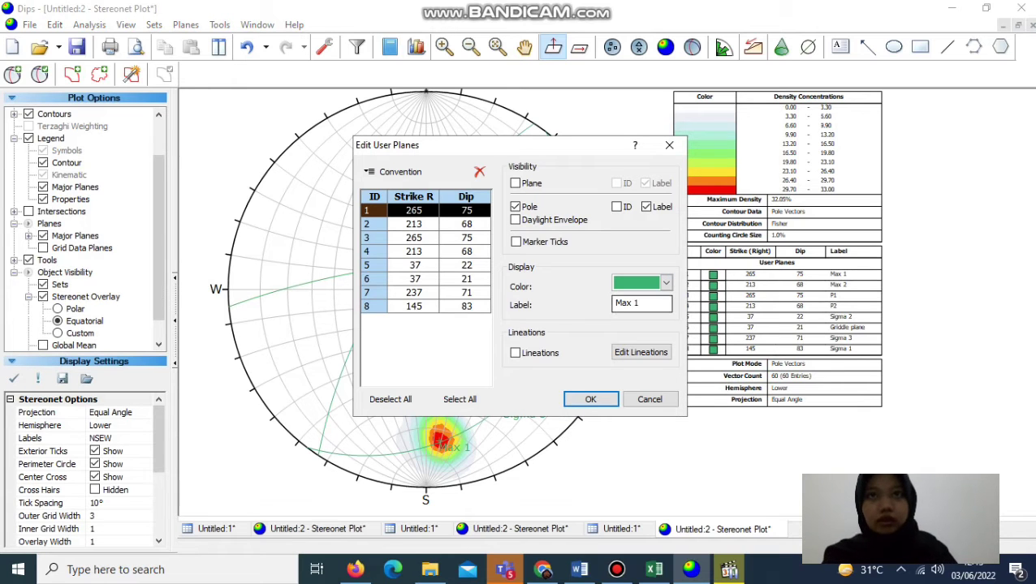
left_click(465, 238)
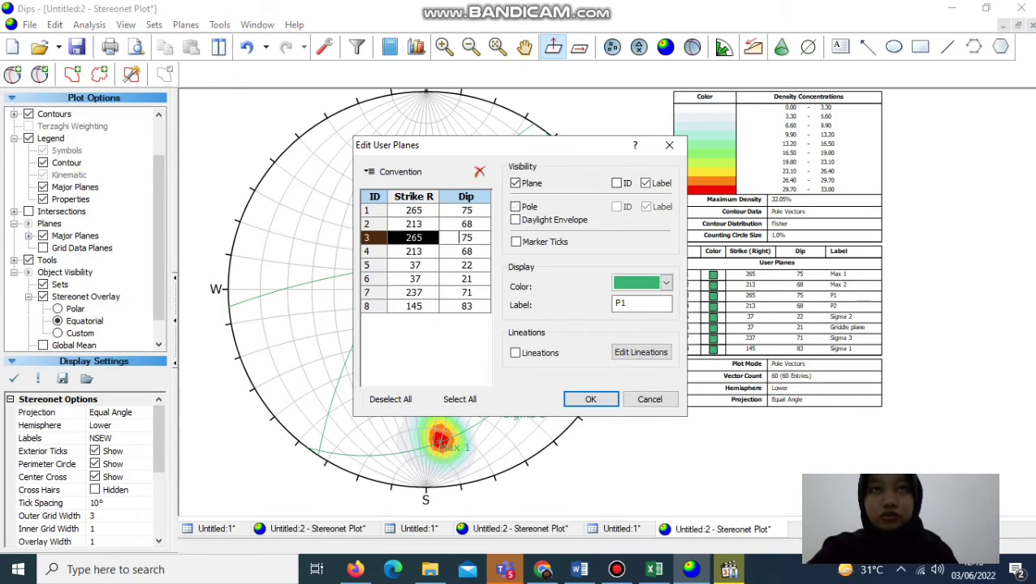
left_click(465, 224)
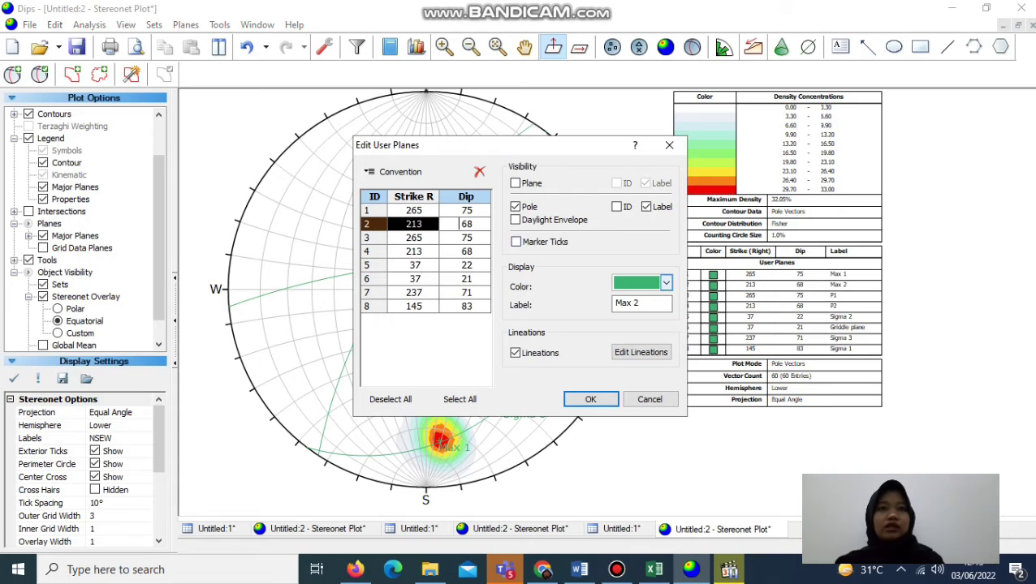
left_click(667, 283)
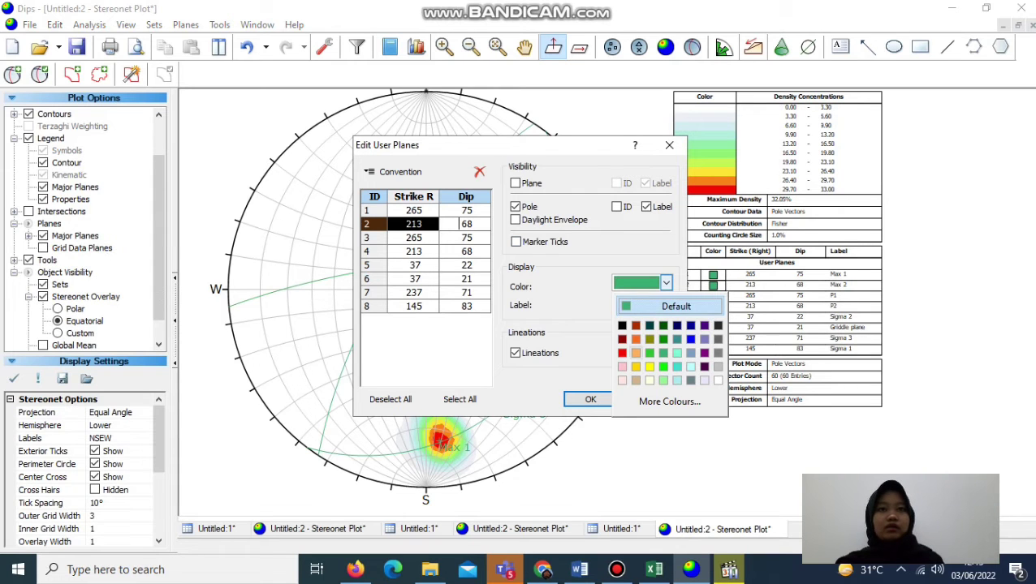
left_click(690, 339)
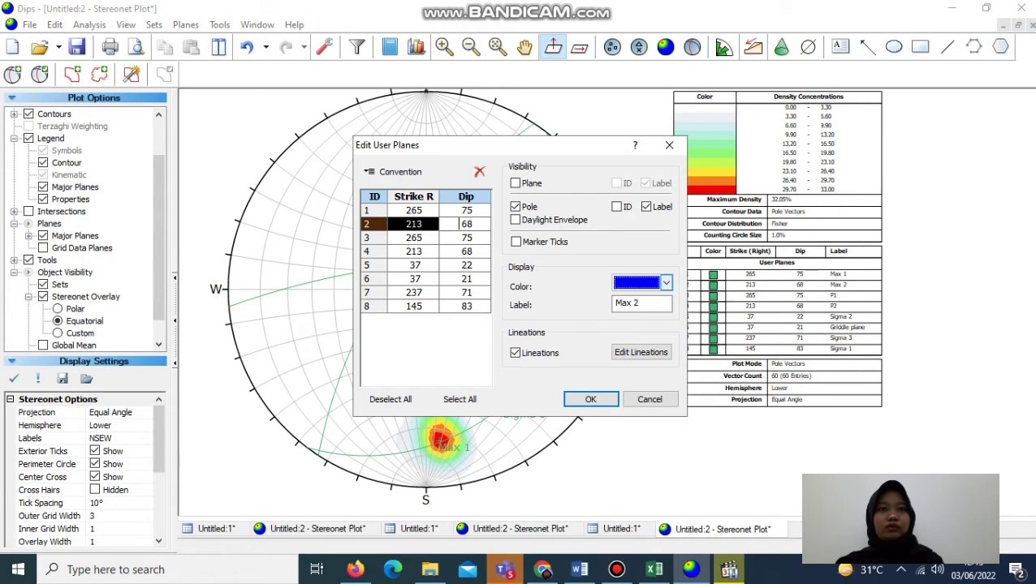
- Set the colour of user plane P2 to blue and the colour of Sigma 2 to red
left_click(414, 250)
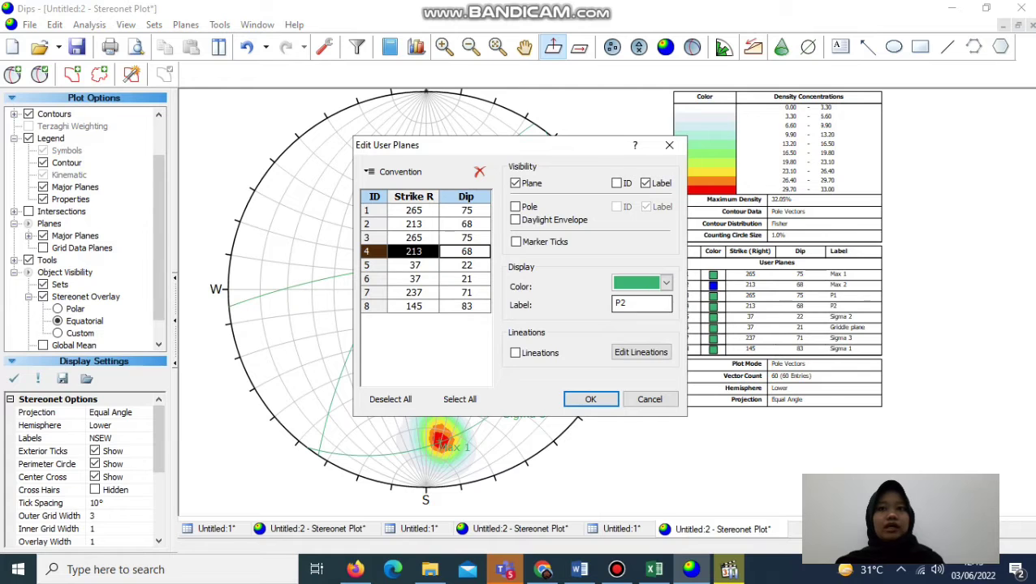
left_click(667, 283)
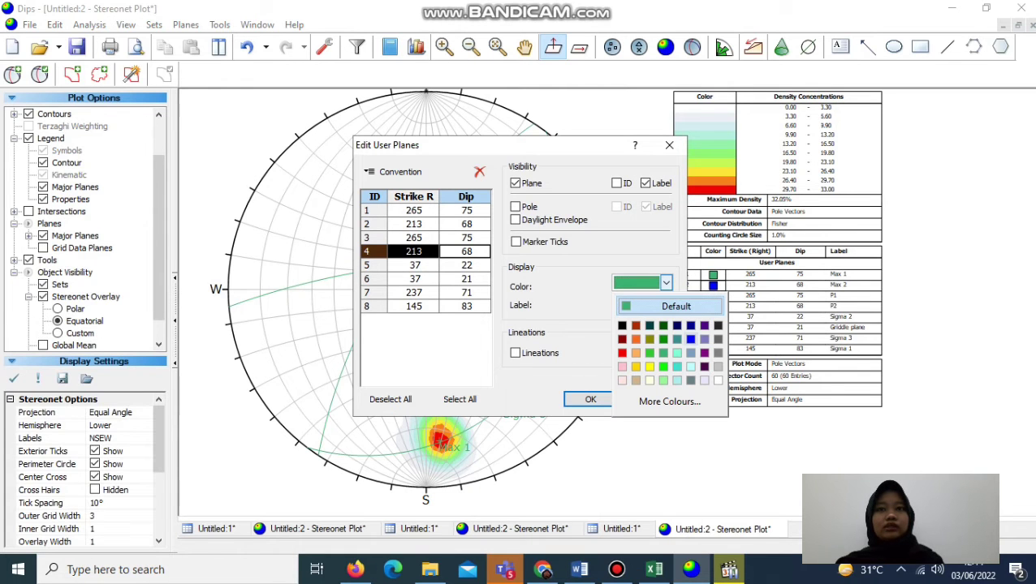
left_click(690, 338)
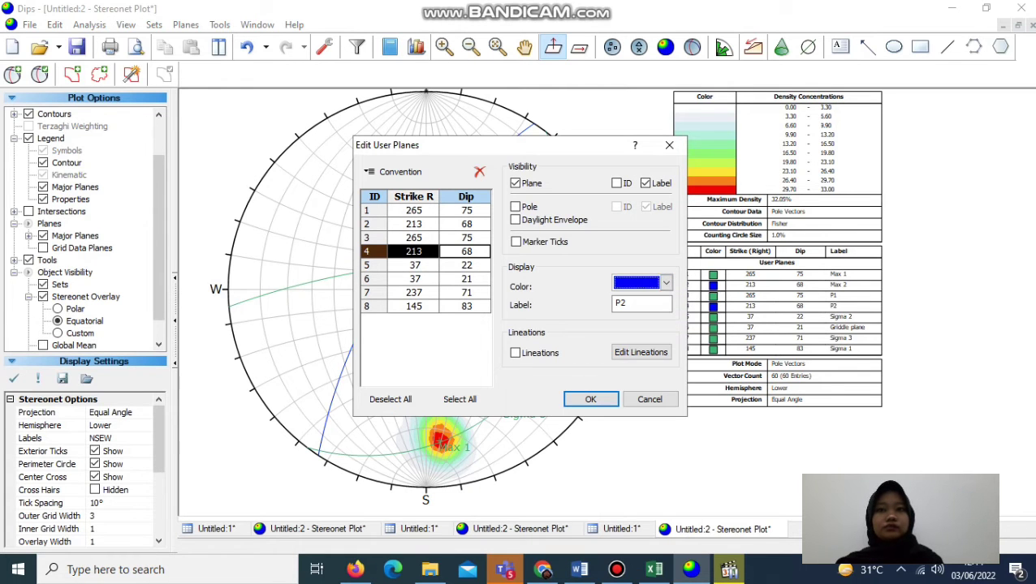
left_click(414, 265)
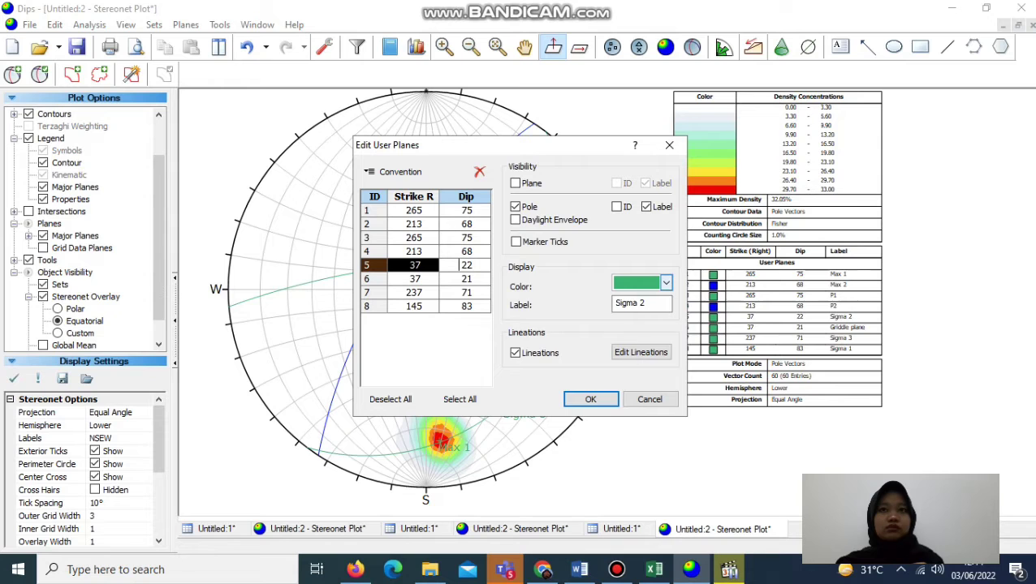
left_click(666, 284)
left_click(622, 352)
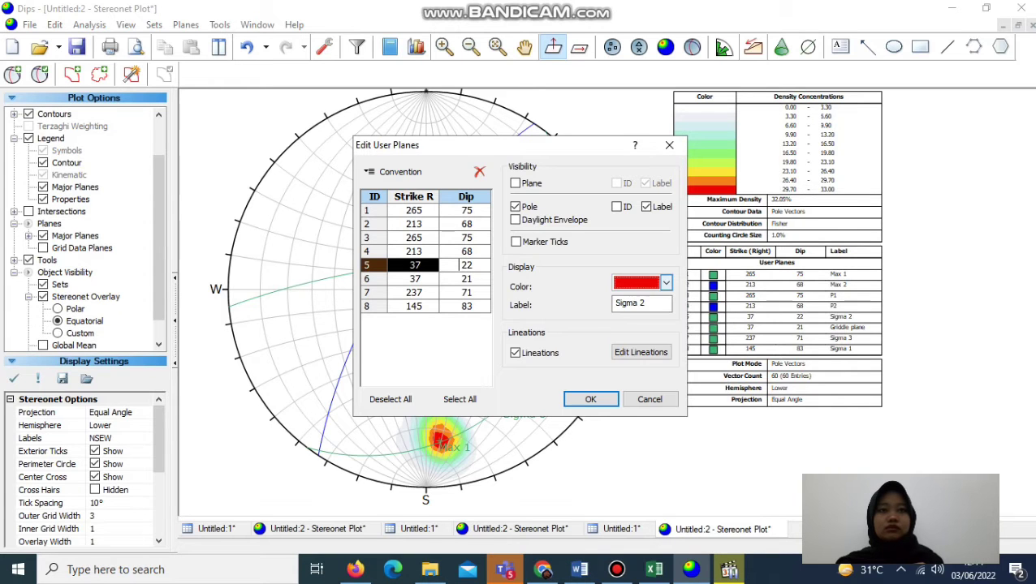
- Set the colour of the Griddle plane to yellow and the colour of Sigma 3 to orange
left_click(467, 280)
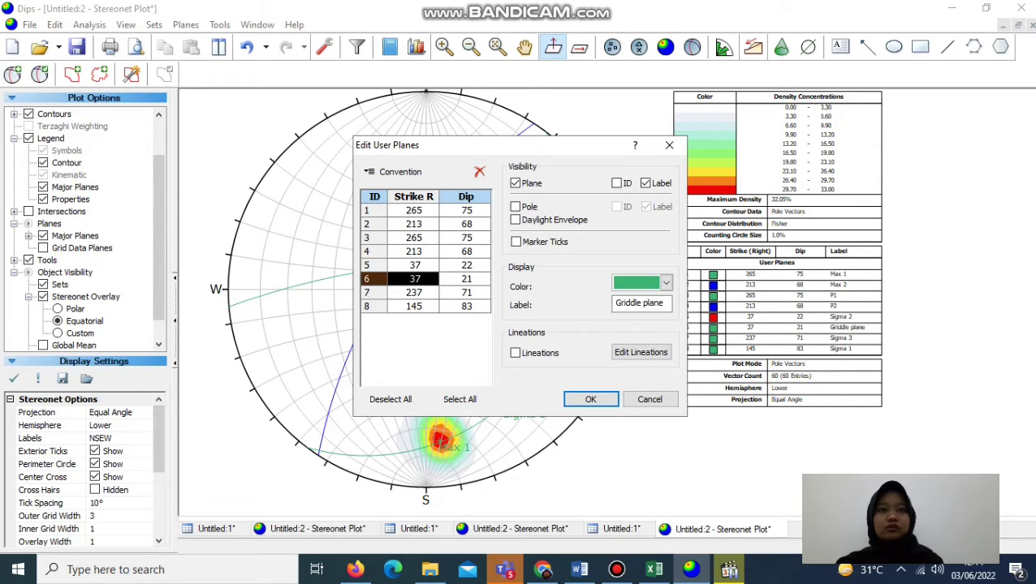
left_click(667, 282)
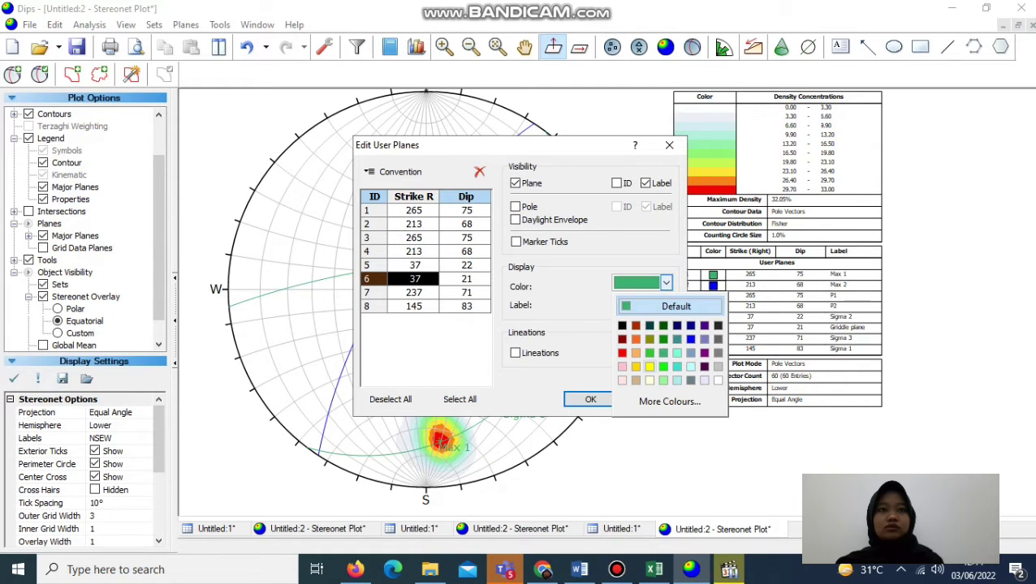
left_click(649, 366)
left_click(467, 292)
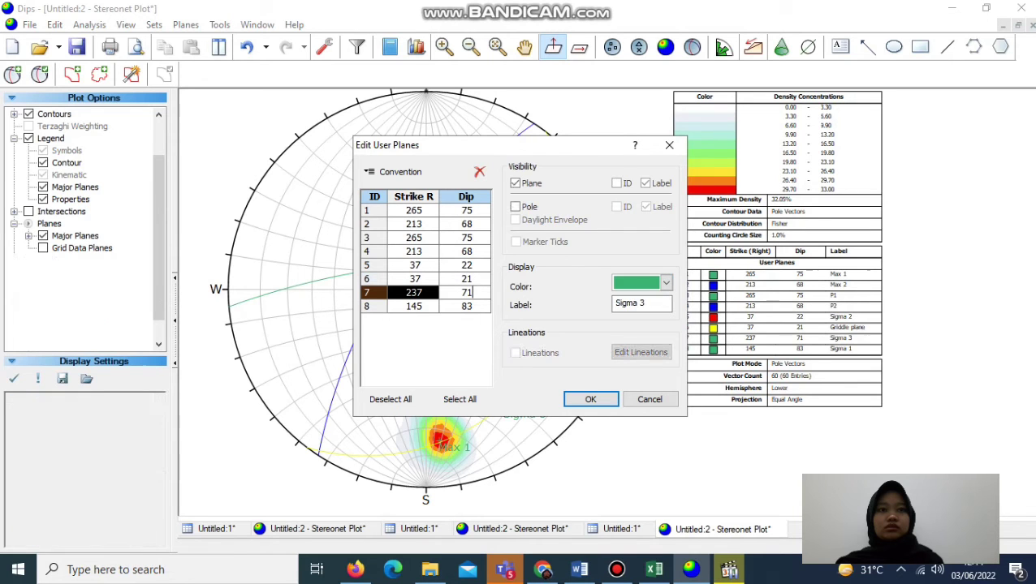
left_click(667, 282)
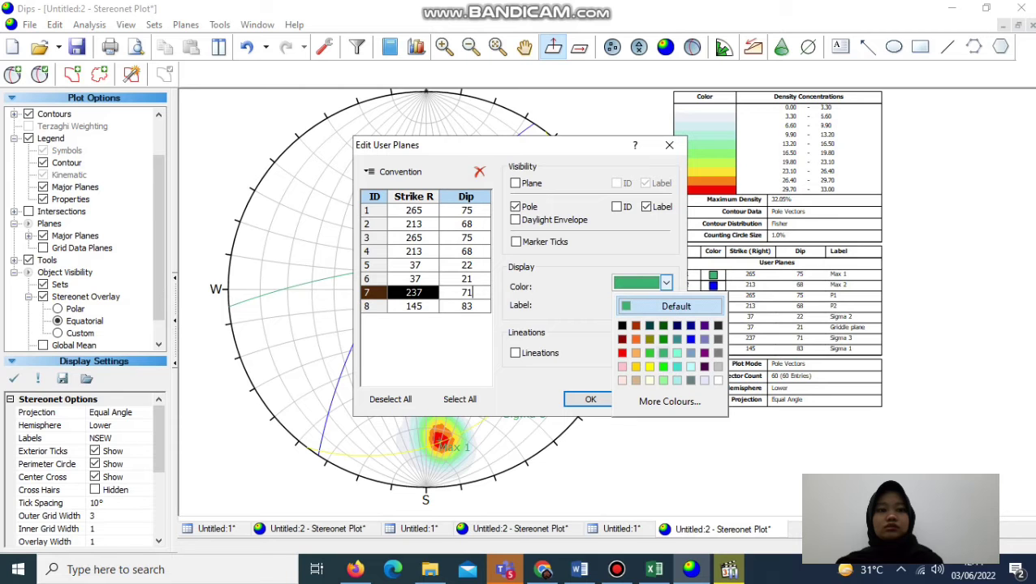
left_click(636, 353)
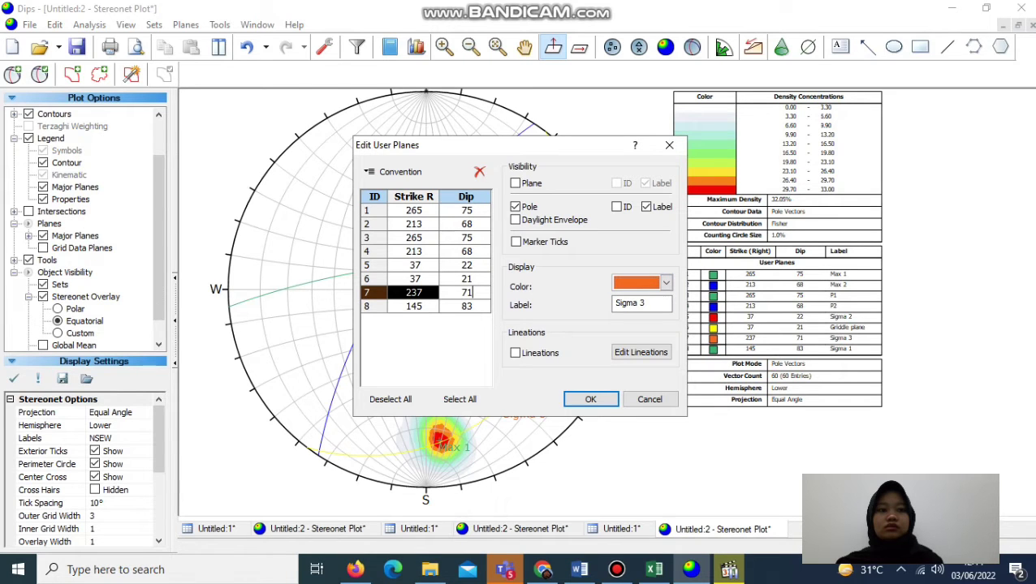
- Set the colour of Sigma 1 to greyish violet, apply the user plane edits, and switch the orientation convention to Trend/Plunge
left_click(414, 306)
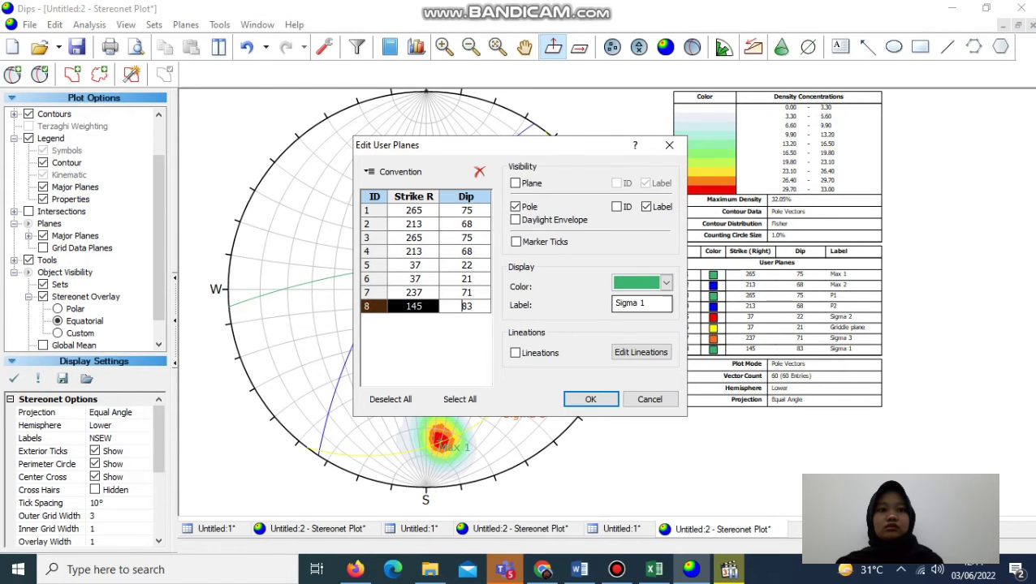
left_click(665, 282)
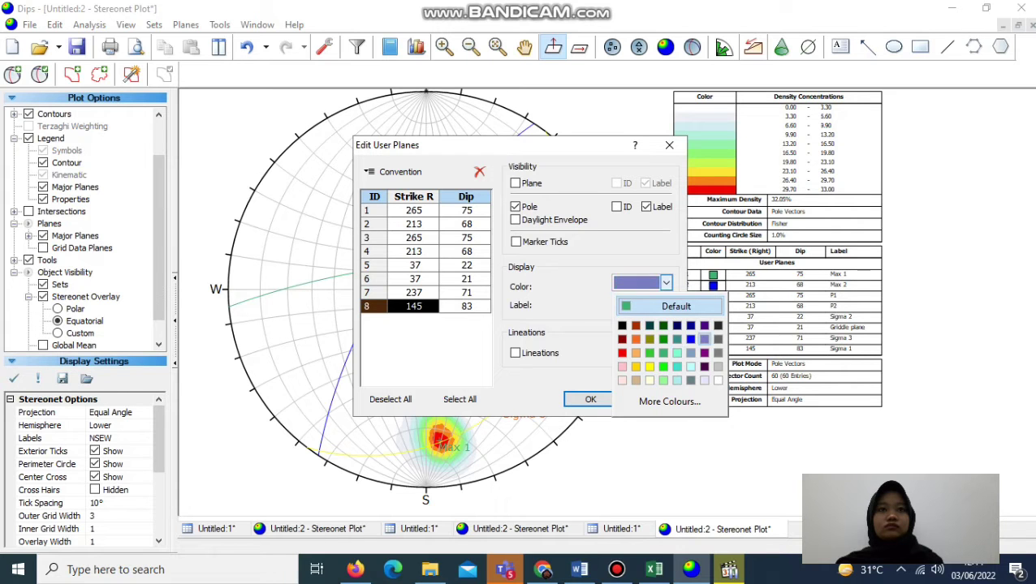
left_click(704, 339)
left_click(590, 400)
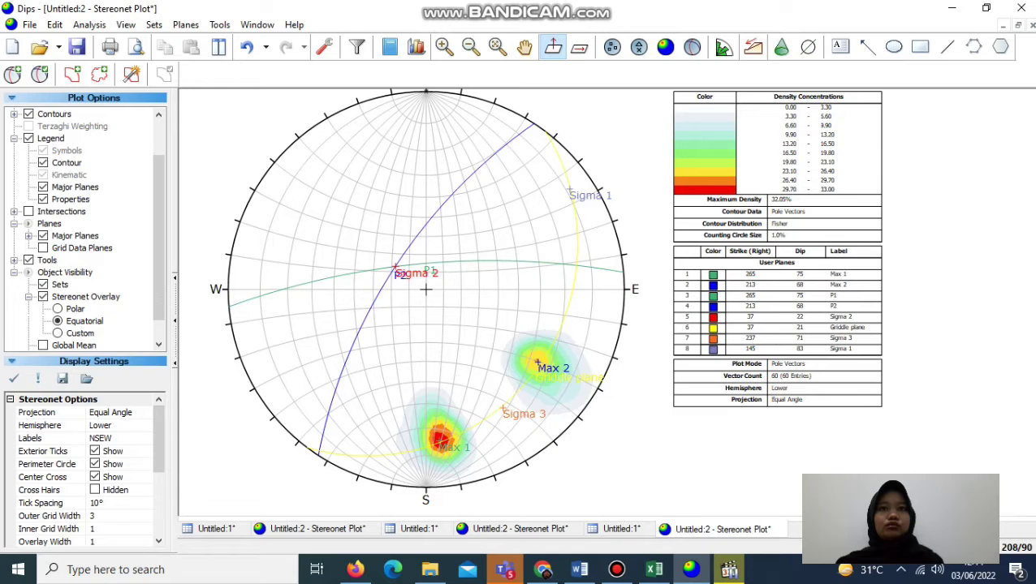
left_click(970, 548)
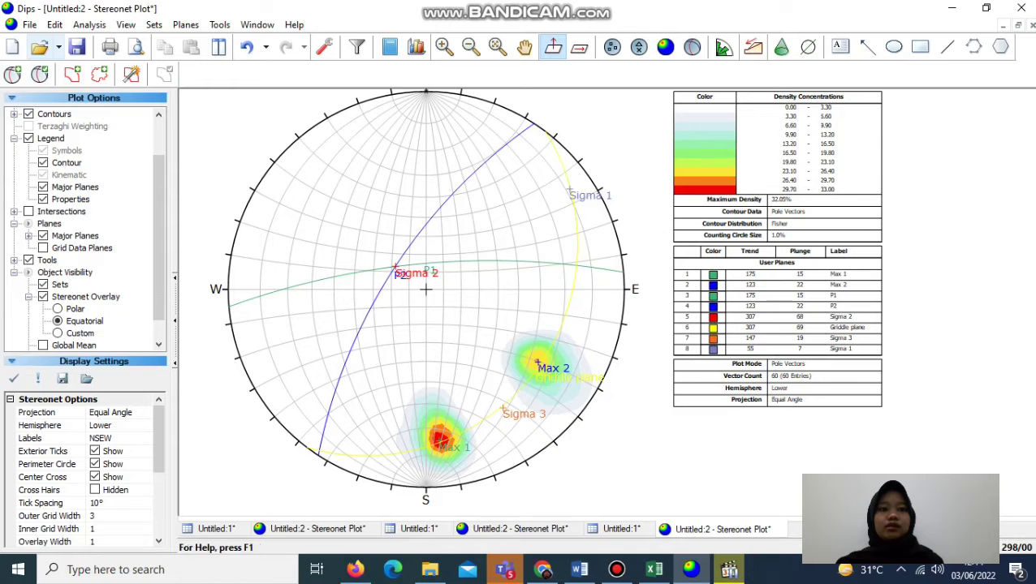
- Create a new Dips document, then switch to Excel and copy the numeric strike and dip values in D2:E11 of the Lipatan sheet
left_click(29, 25)
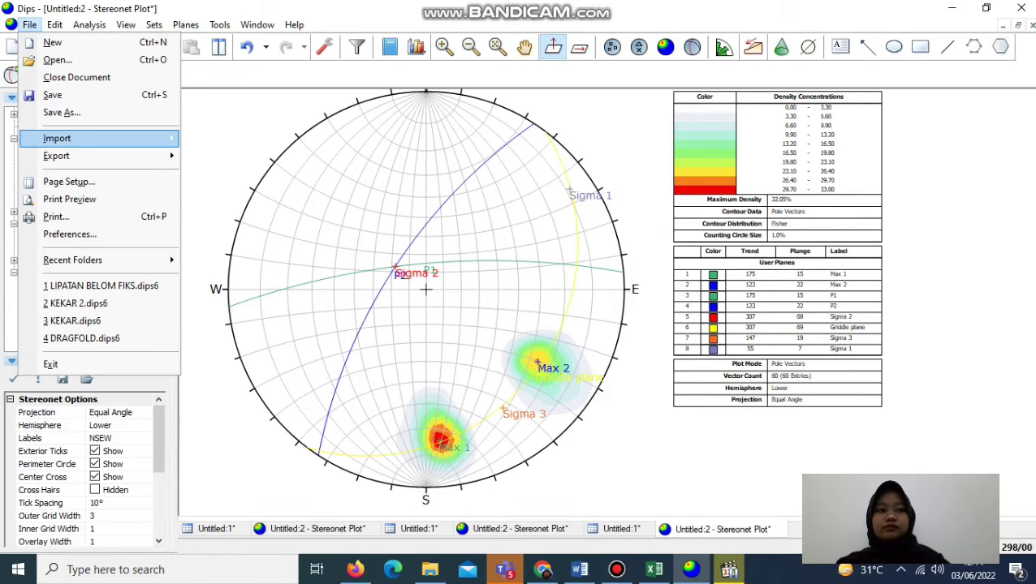
left_click(45, 39)
left_click(654, 569)
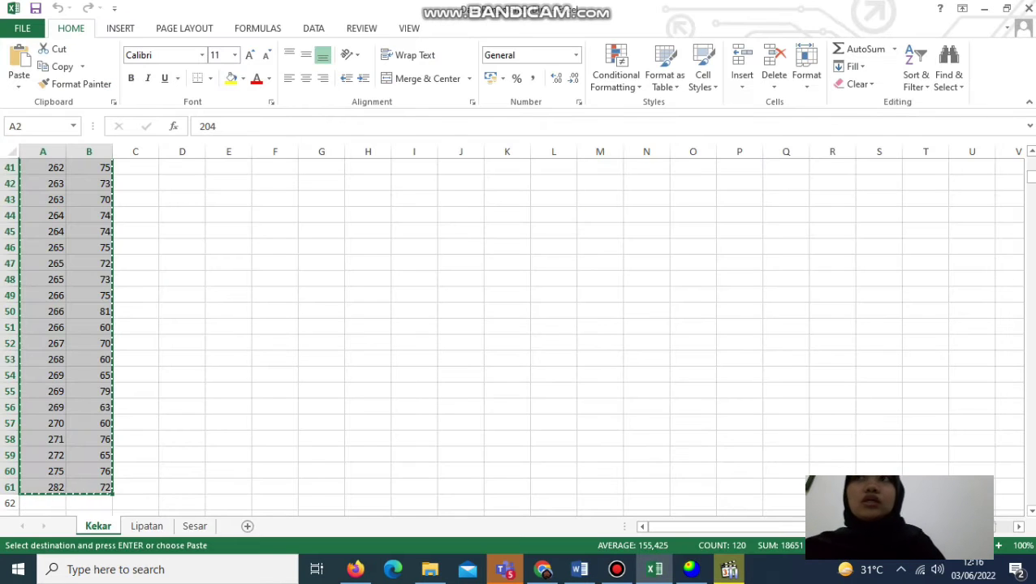
key("ctrl+Page_Down")
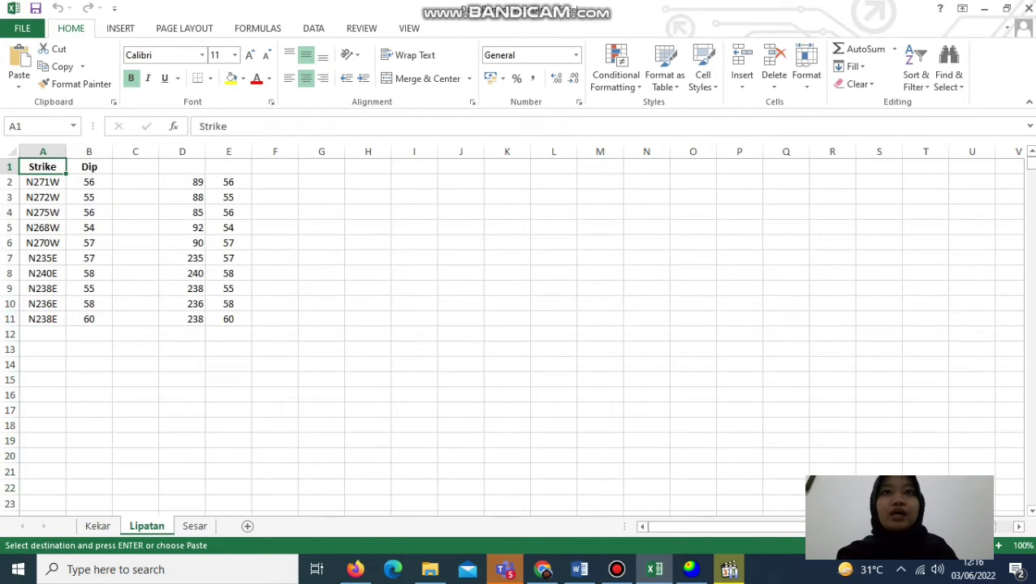
left_click(89, 197)
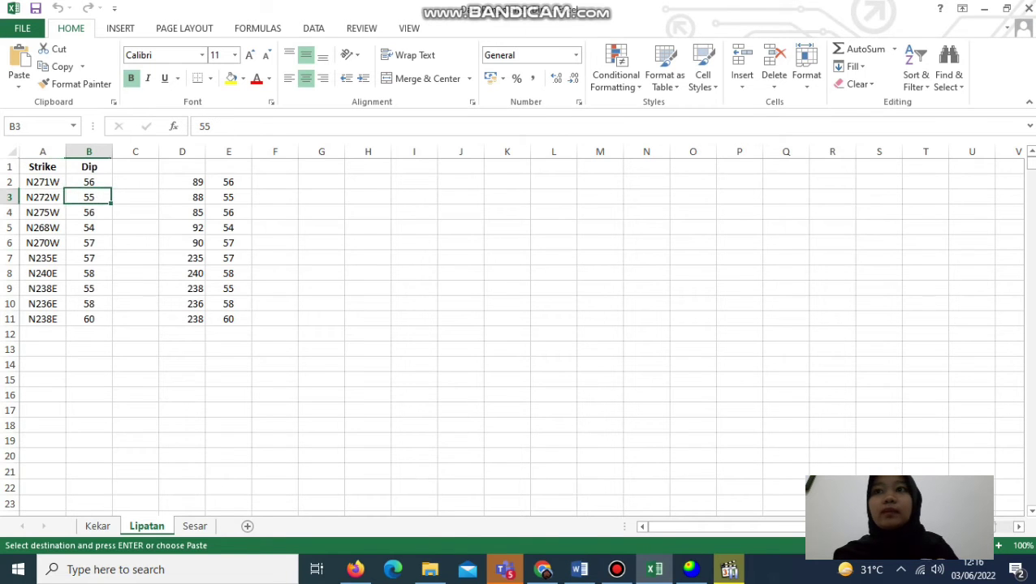
left_click(136, 182)
left_click_drag(182, 182, 229, 319)
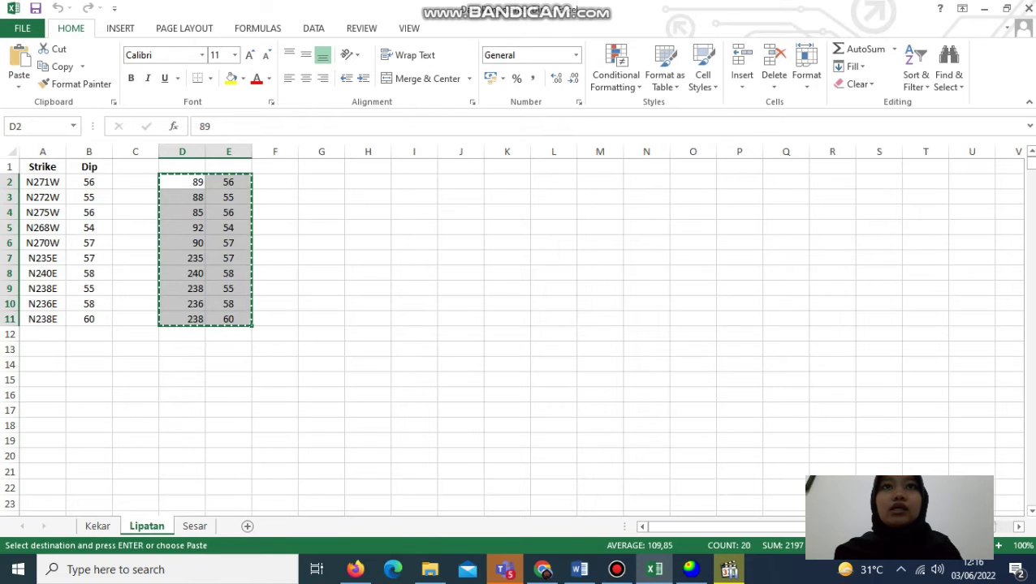
- Return to Dips, set the global orientation format to Strike (Right) / Dip, and paste the copied data from the first row
key("alt+Tab")
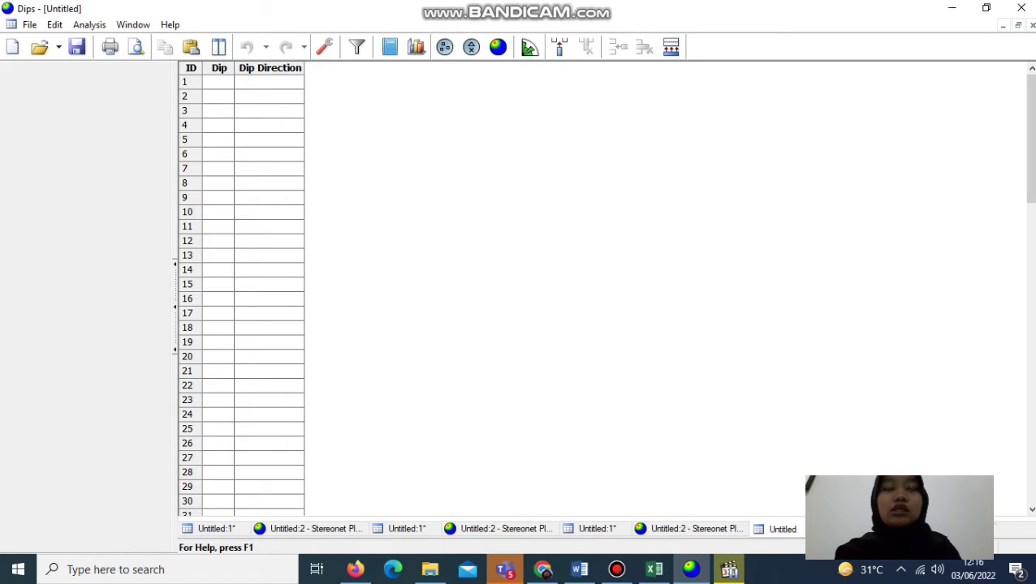
left_click(324, 46)
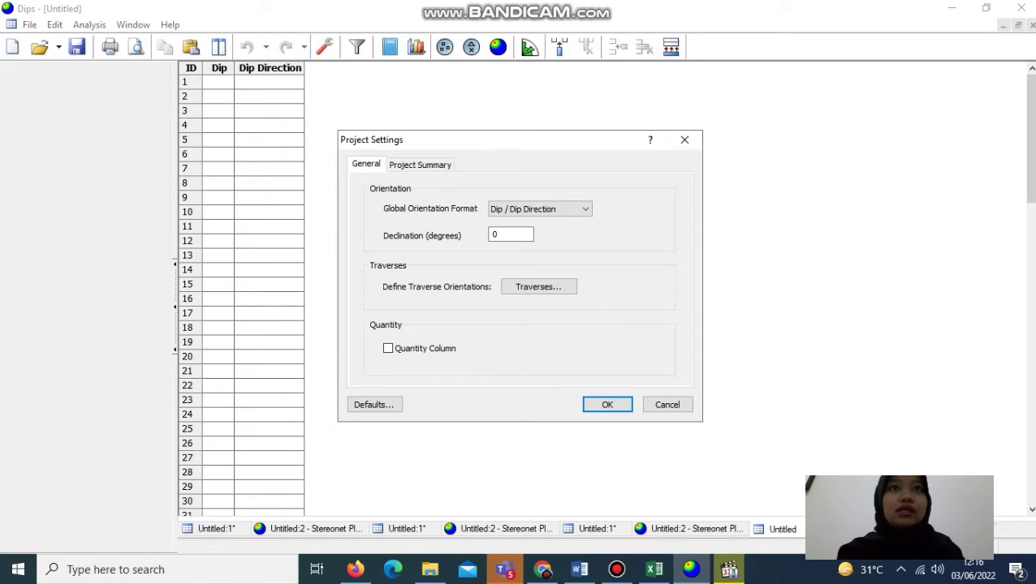
left_click(540, 209)
key("Return")
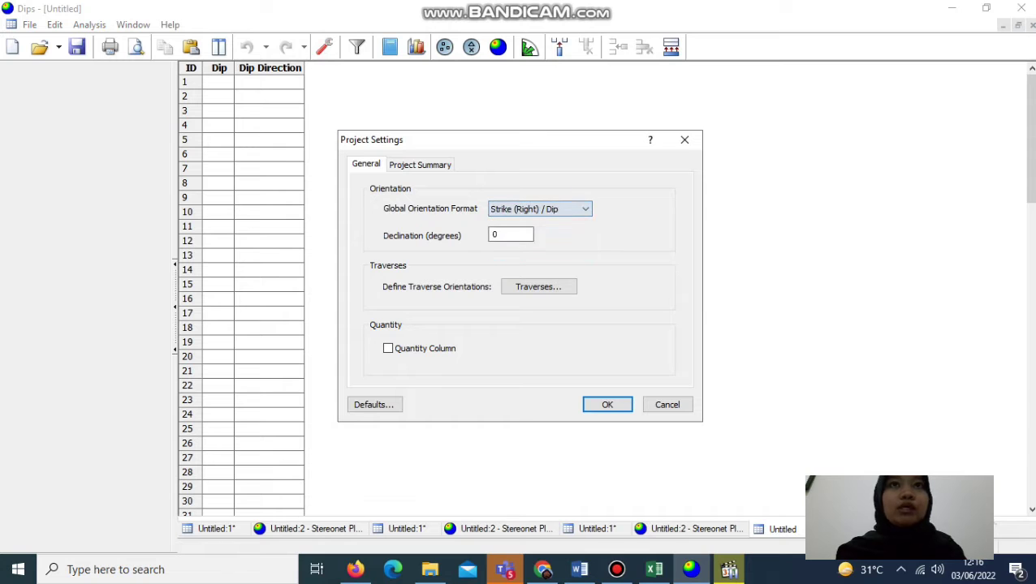
left_click(608, 404)
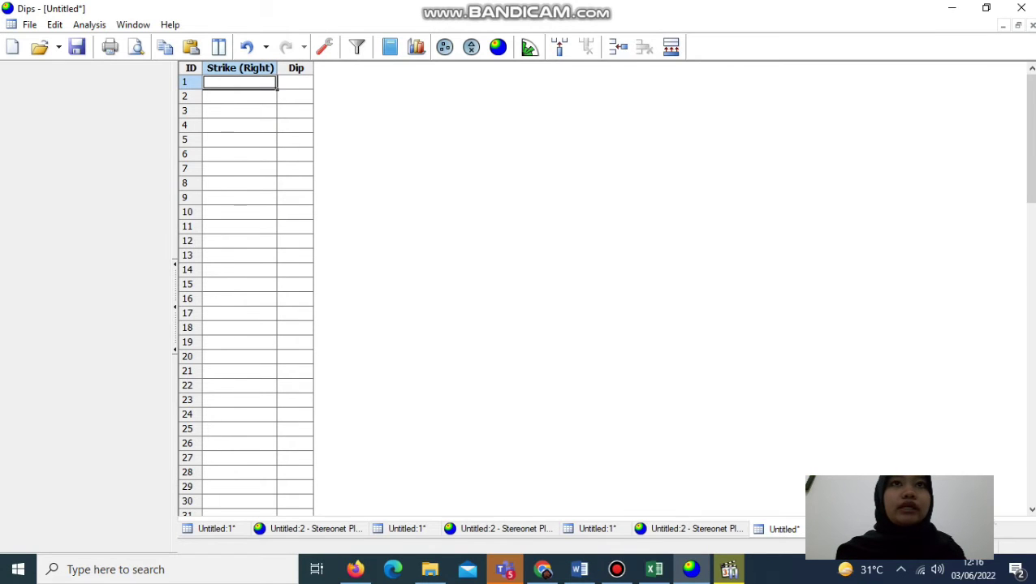
key("ctrl+v")
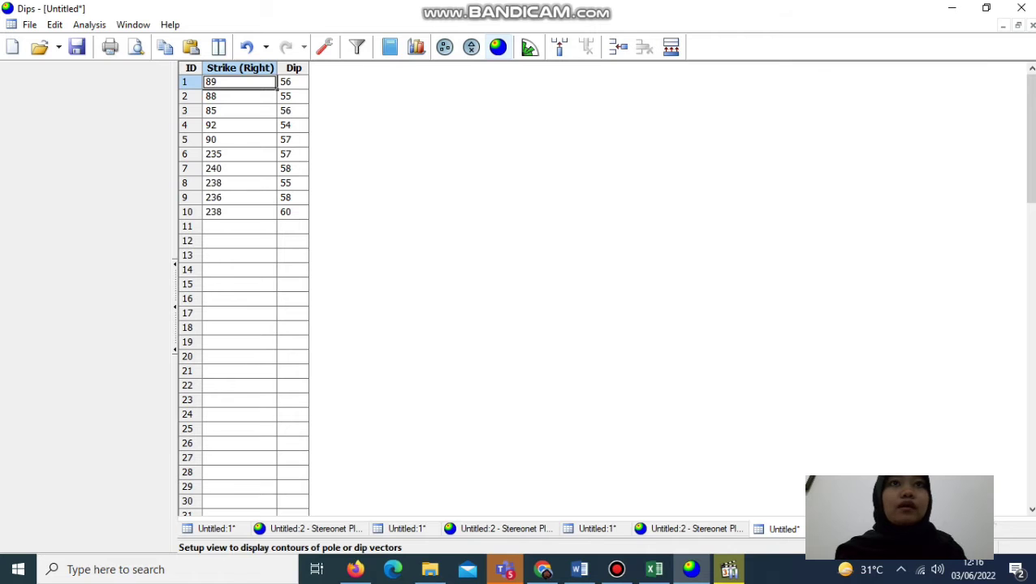
- Display the contoured stereonet plot of the pasted Lipatan data
left_click(497, 47)
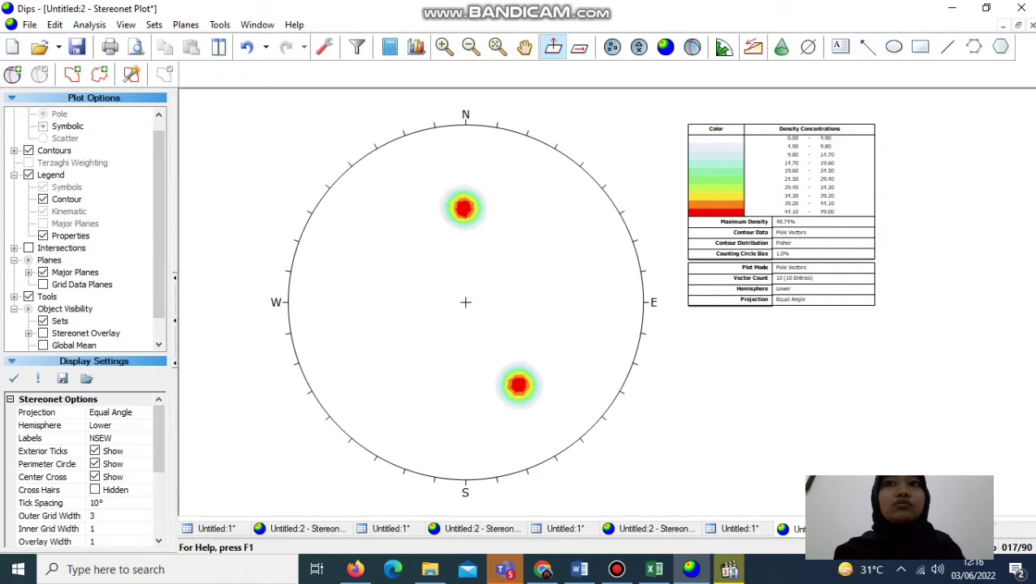
left_click(444, 46)
left_click(444, 47)
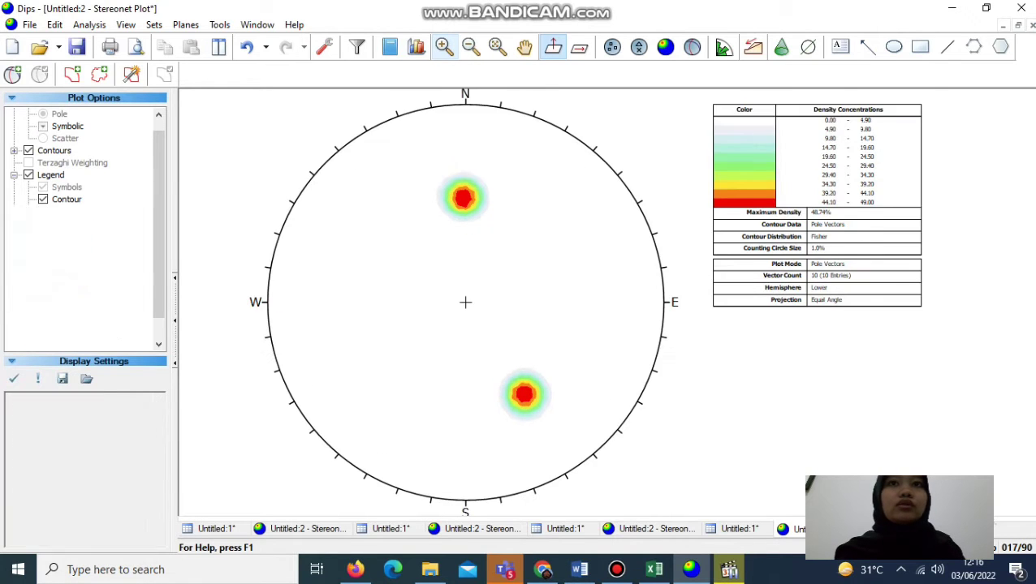
left_click(444, 46)
- Add a user plane labelled Max 1 at 89/56 on the northern concentration, showing only its pole and label
left_click(12, 74)
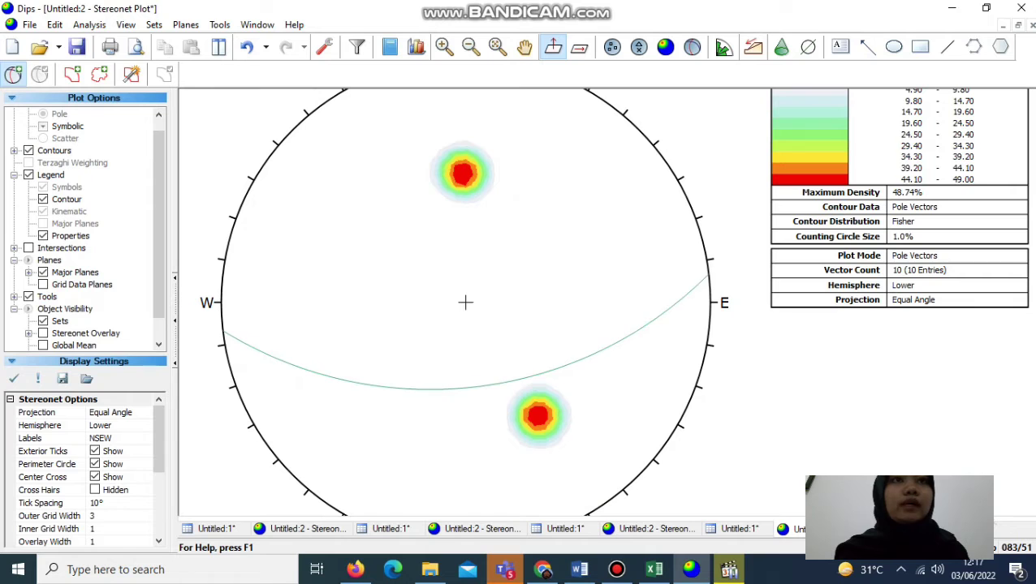
left_click(464, 303)
left_click(545, 225)
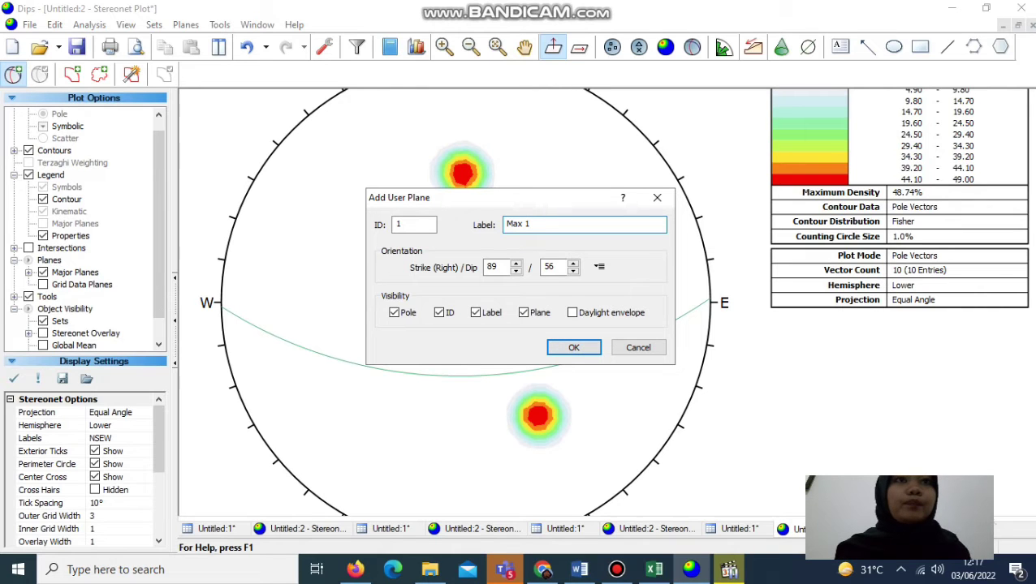
left_click(523, 313)
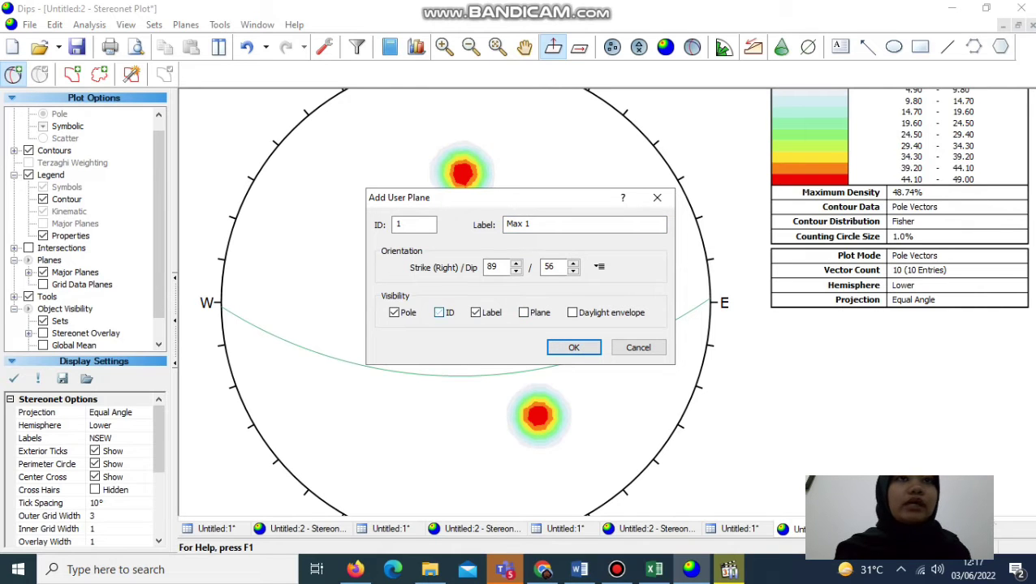
left_click(573, 347)
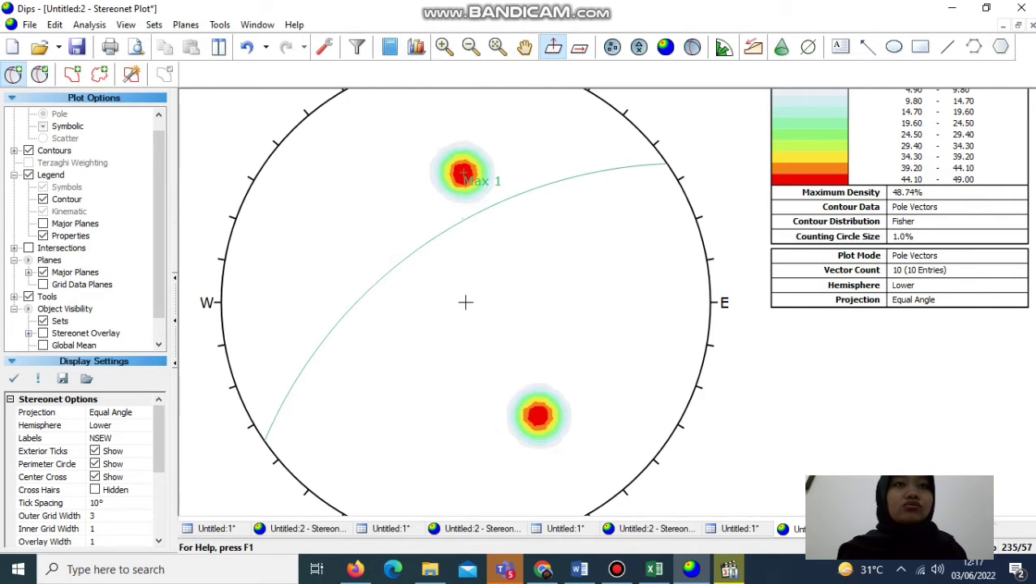
- Add a user plane labelled Max 2 at 237/57 on the southeastern concentration, showing only its pole and label
left_click(537, 416)
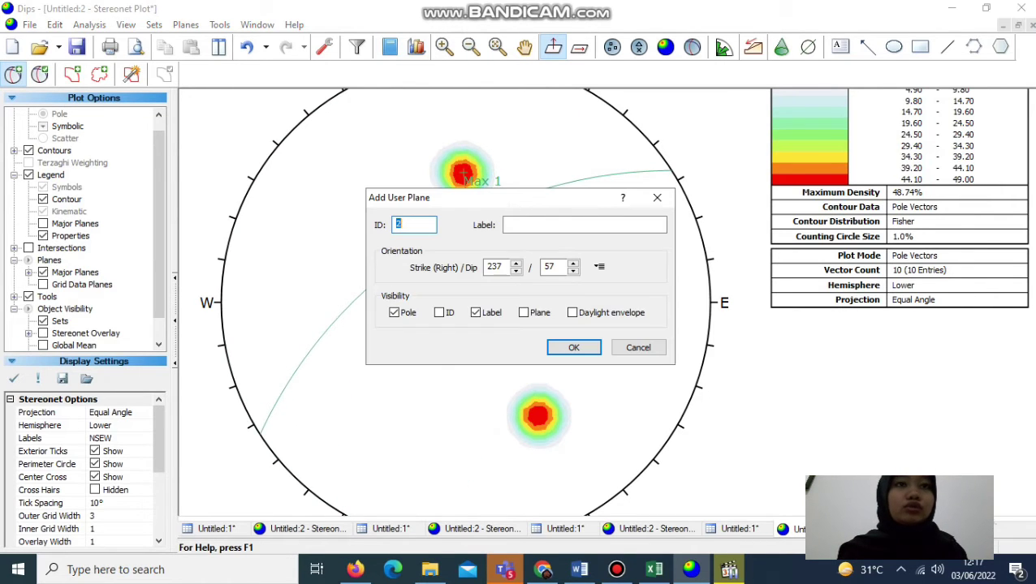
left_click(584, 224)
type("Max 2")
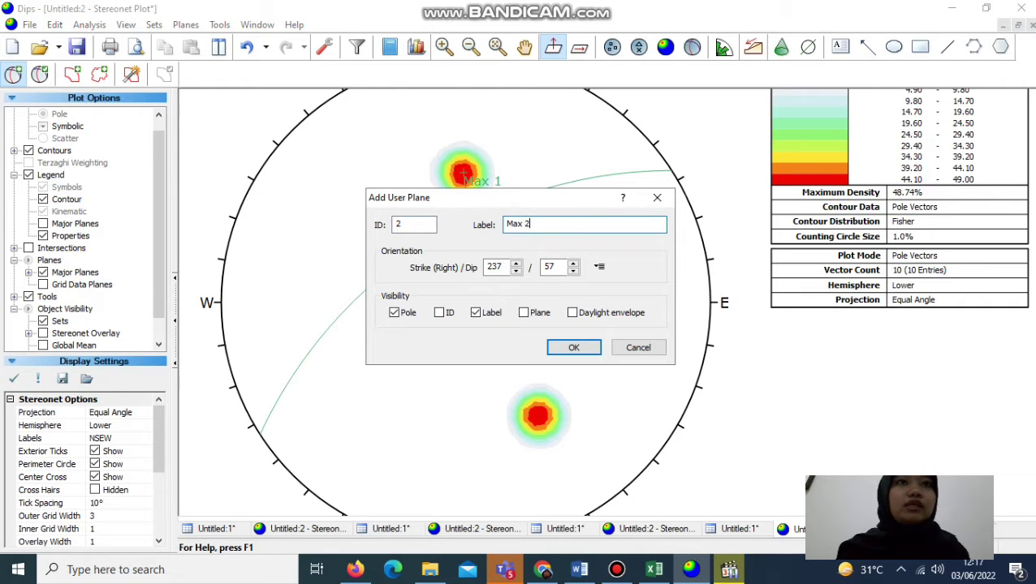
left_click(573, 347)
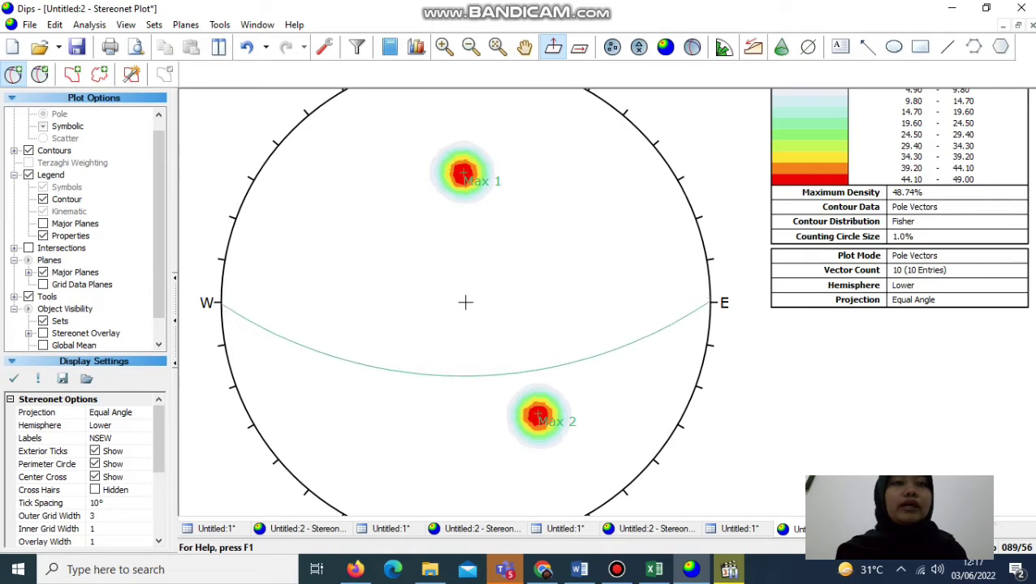
- Add a user plane labelled Sayap Lipatan 1 at 90/56 from the Max 1 pole, showing only its plane and label
left_click(462, 173)
left_click(536, 225)
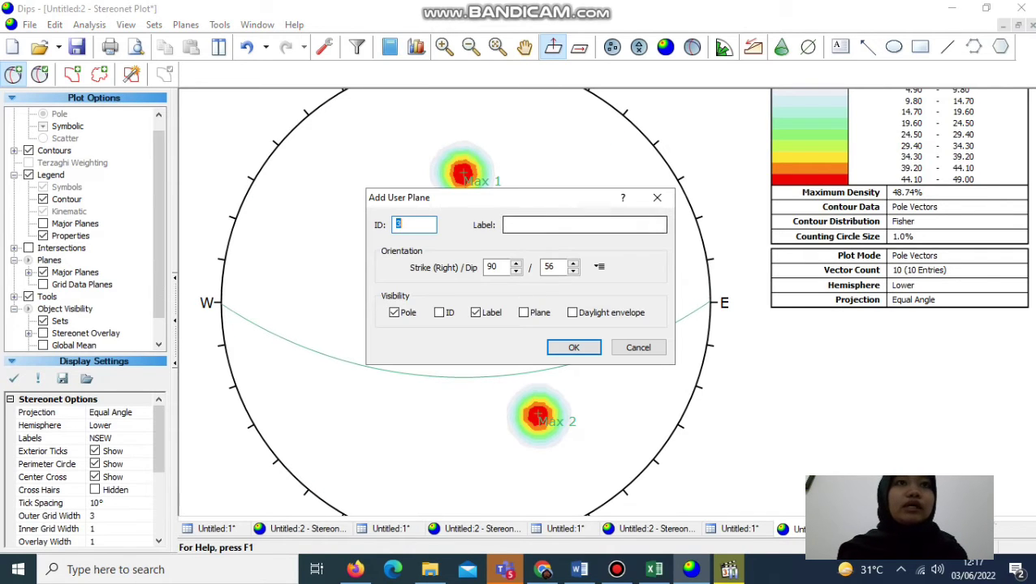
type("Sayap Lipatan 1")
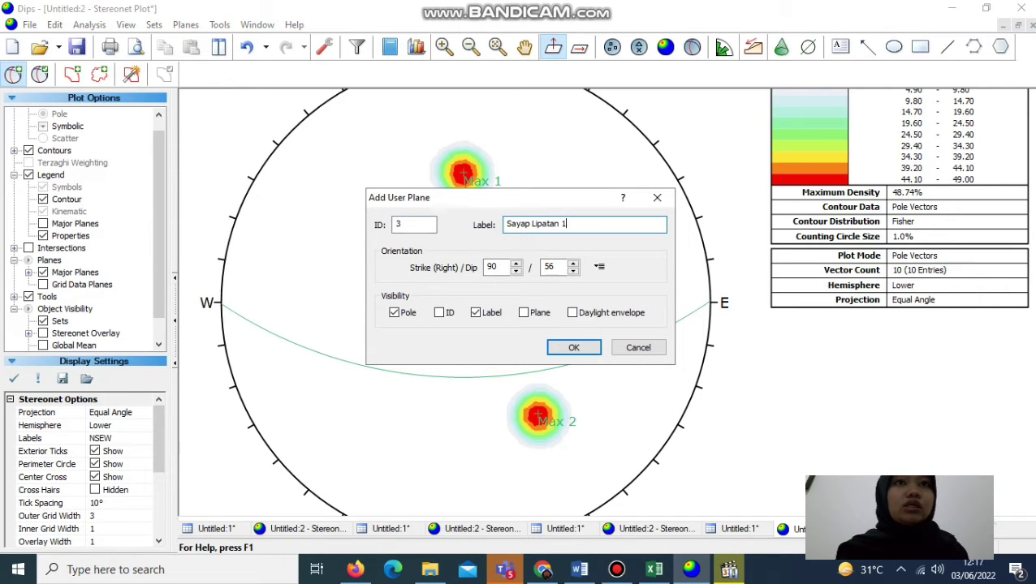
left_click(524, 313)
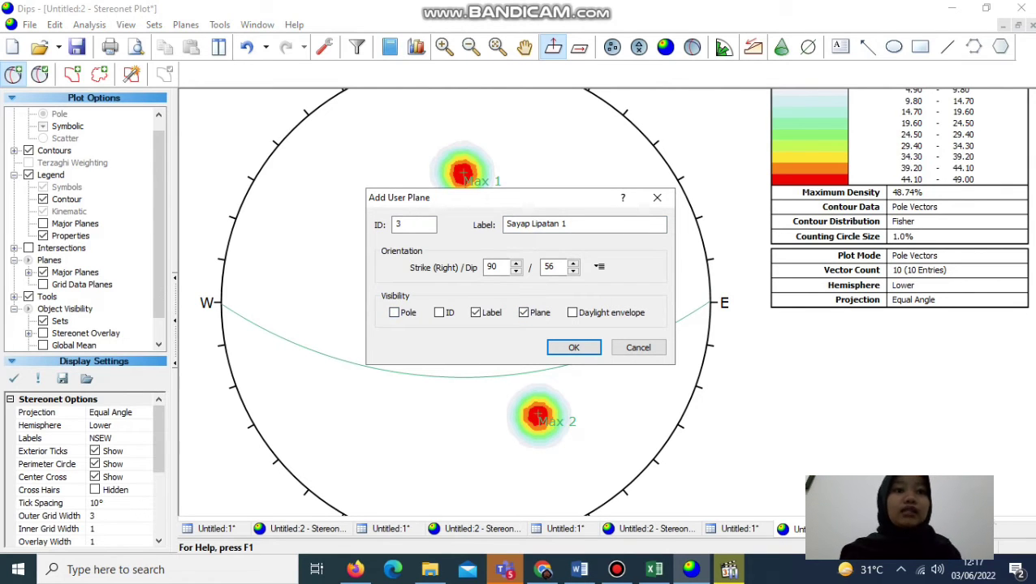
left_click(573, 347)
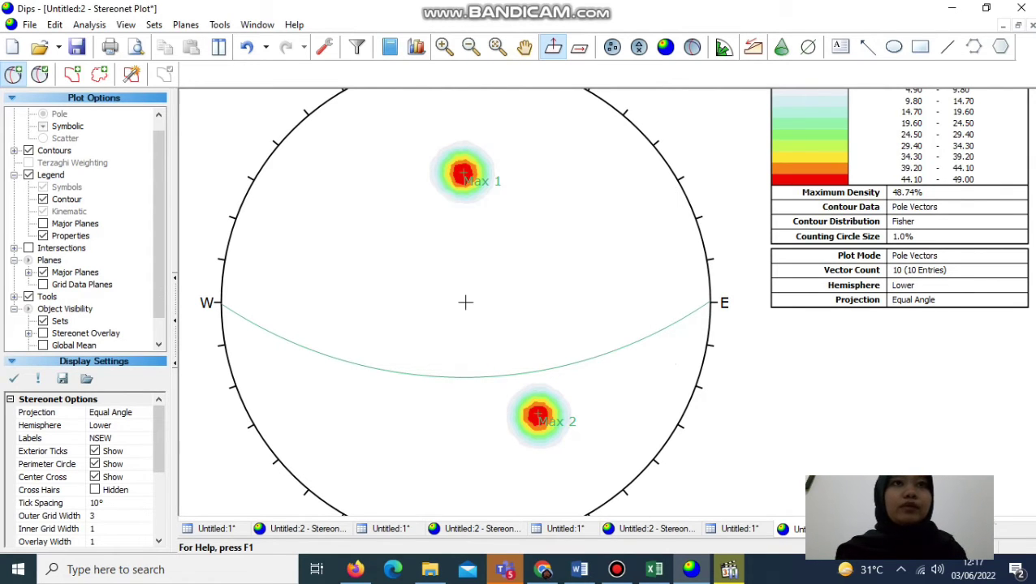
- Add a user plane labelled Sayap Lipatan 2 at 237/58 from the Max 2 pole, showing only its plane and label
left_click(13, 74)
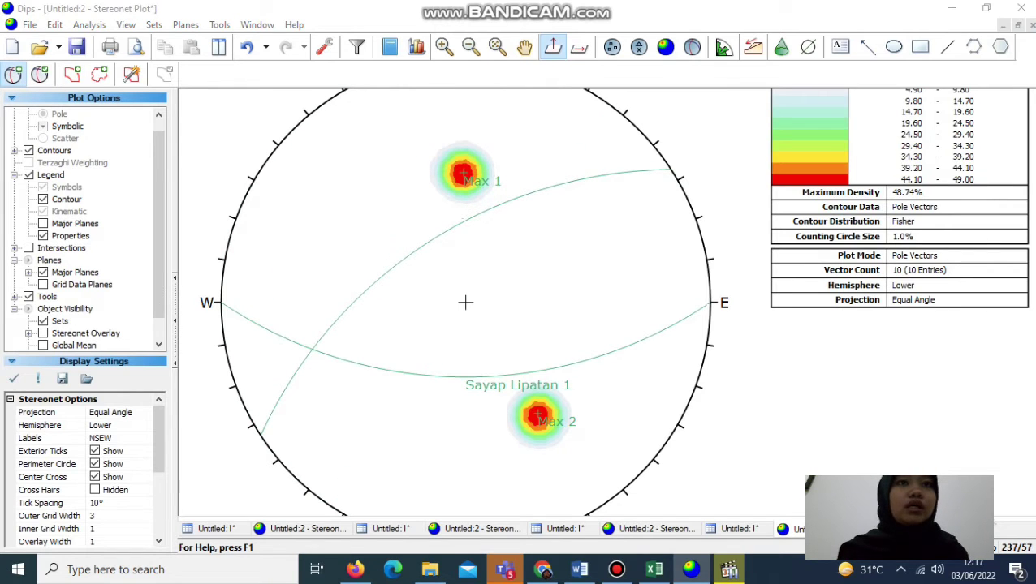
left_click(465, 302)
left_click(551, 225)
type("Sayap")
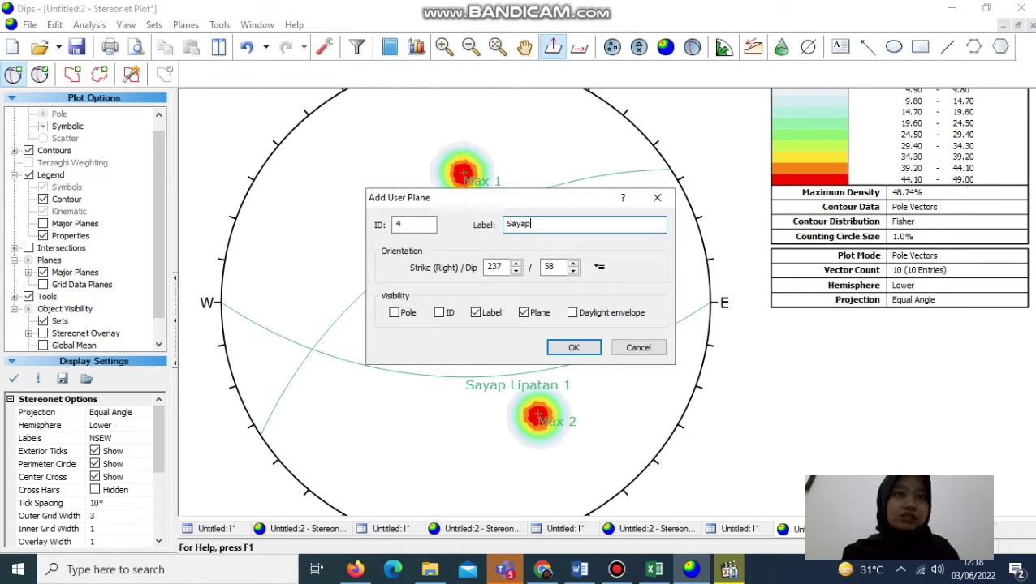
type(" Lipatan 2")
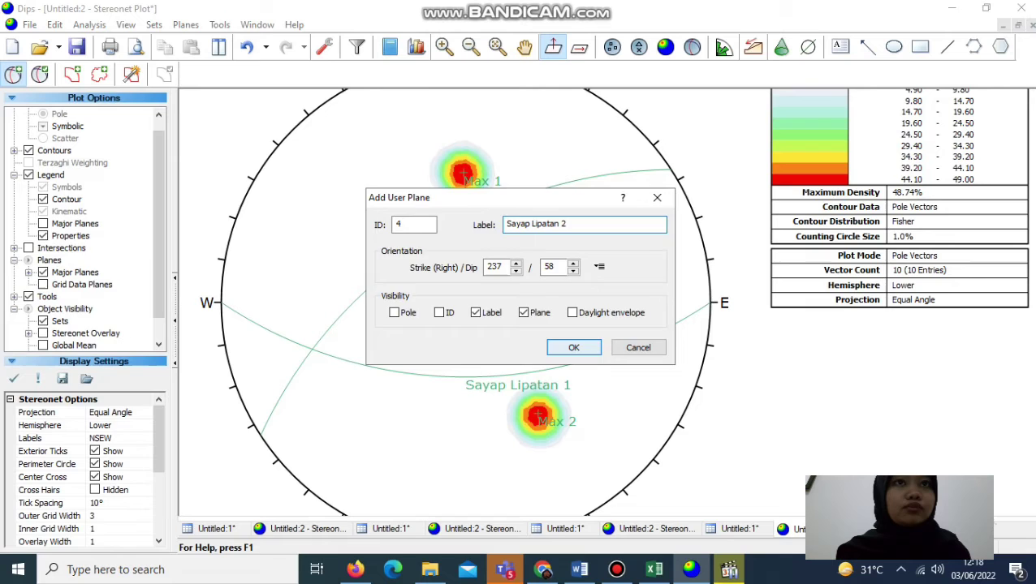
left_click(573, 347)
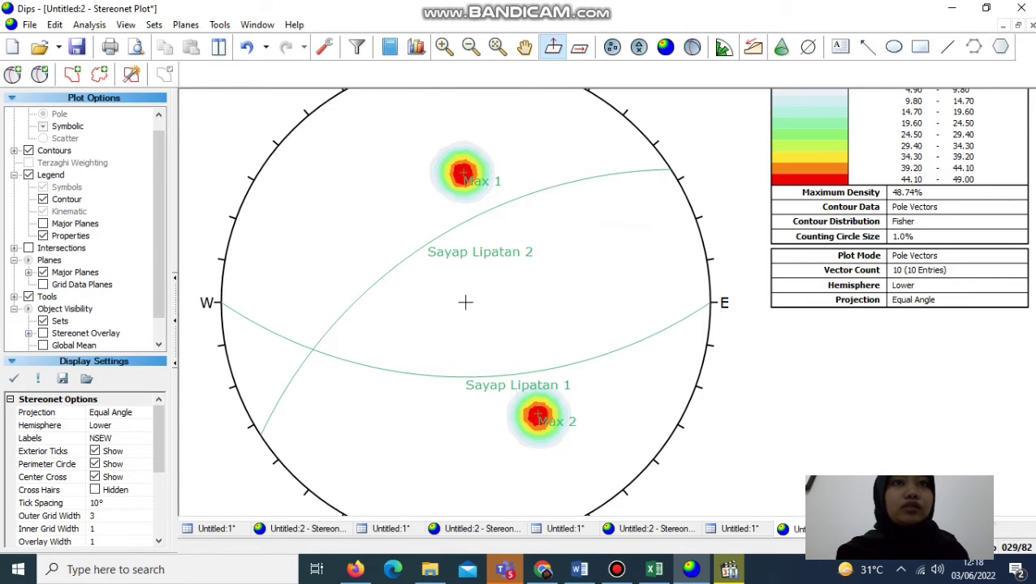
- Add a user plane labelled Sigma 2 at 343/66 with its pole on the limbs' intersection, showing only pole and label
left_click(12, 75)
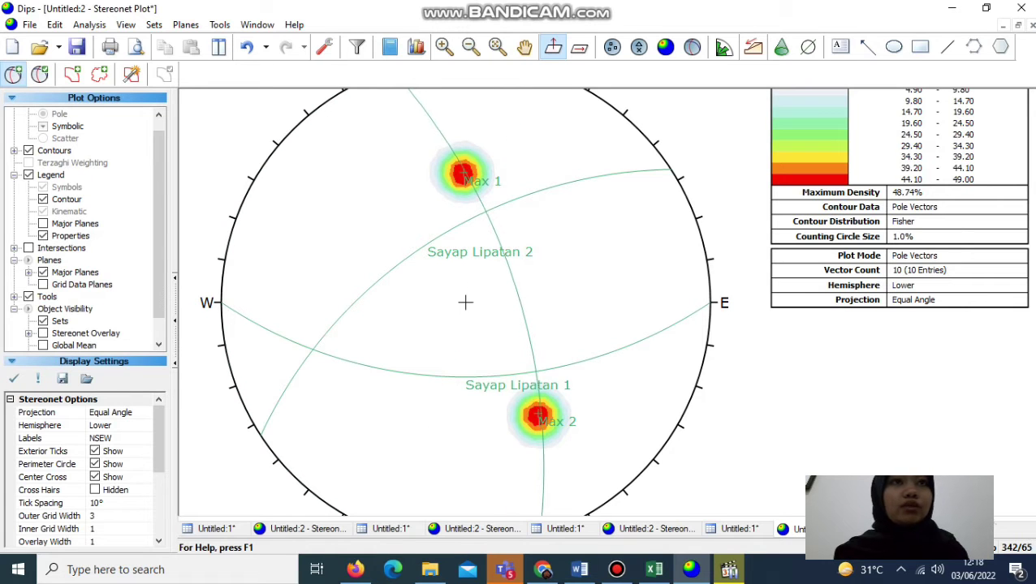
left_click(465, 303)
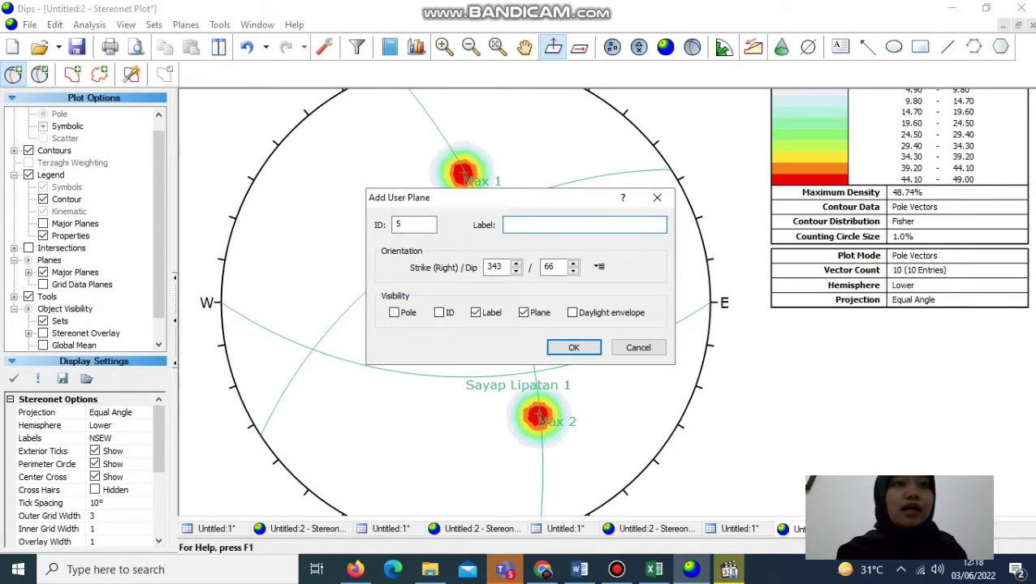
type("Sigma 2")
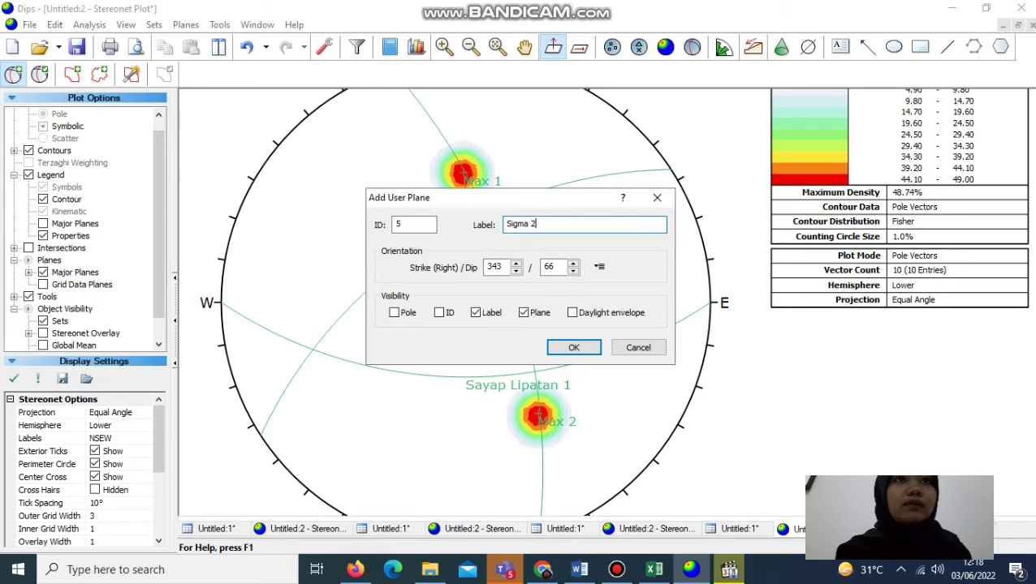
left_click(523, 313)
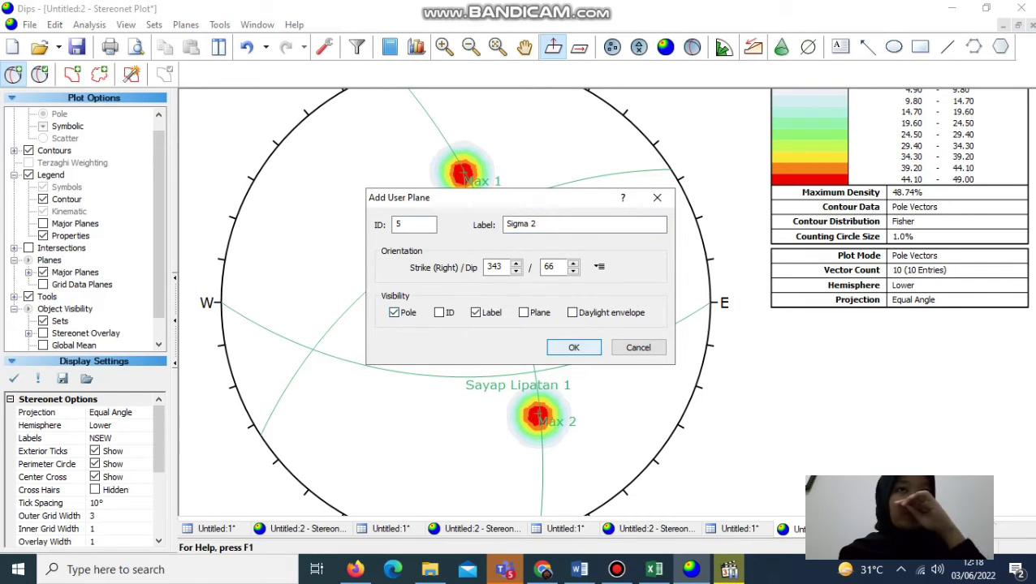
left_click(574, 347)
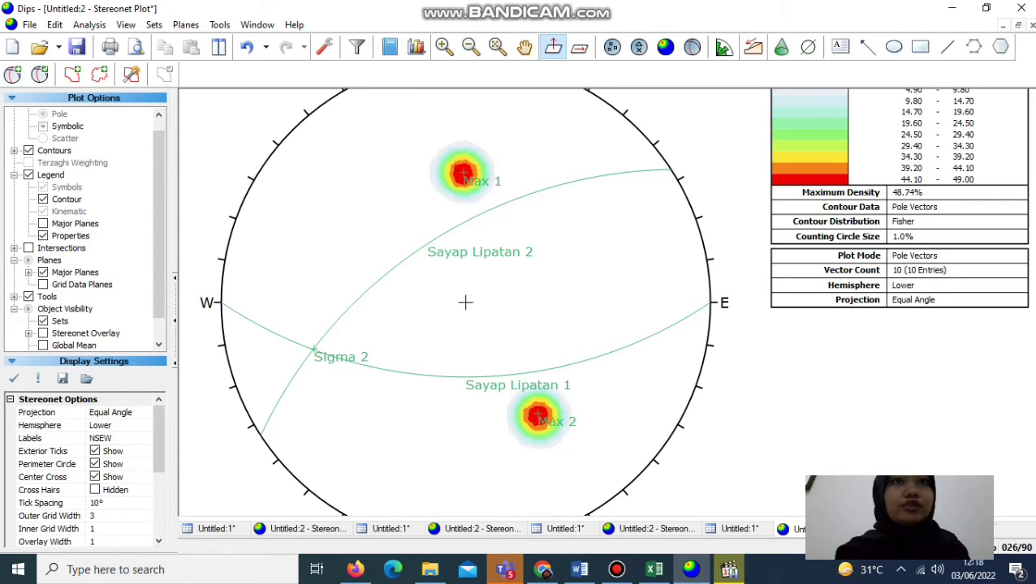
- Add a user plane labelled Bidang Bantu at 342/66 through Max 1 and Max 2, showing only its plane and label
left_click(13, 74)
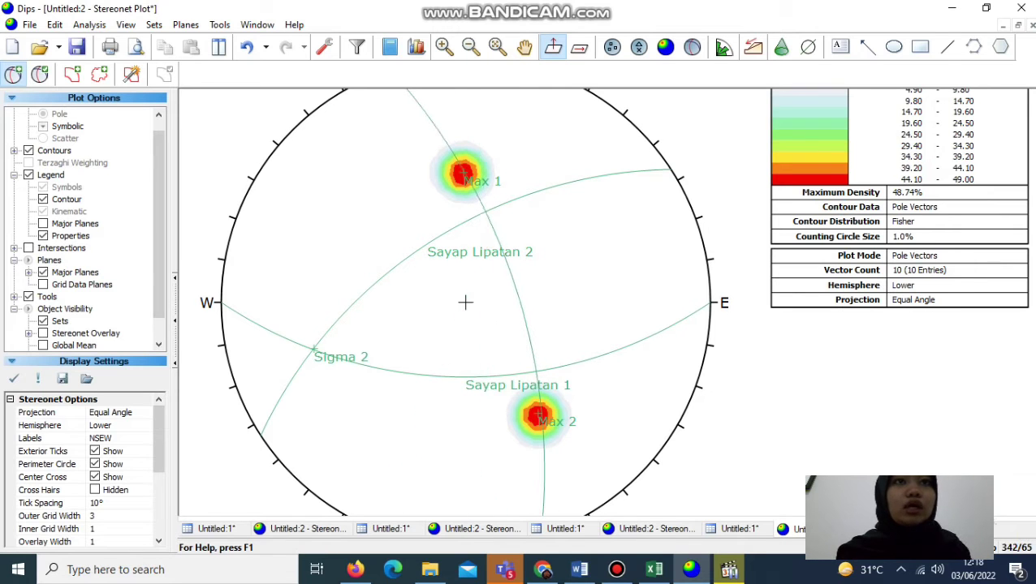
left_click(465, 302)
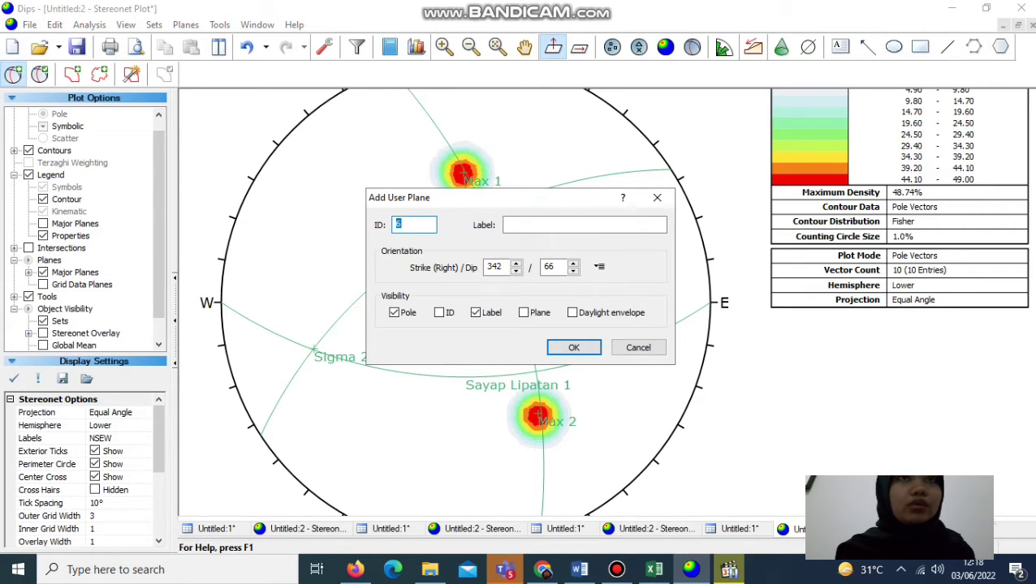
left_click(584, 225)
type("Bidang Bantu")
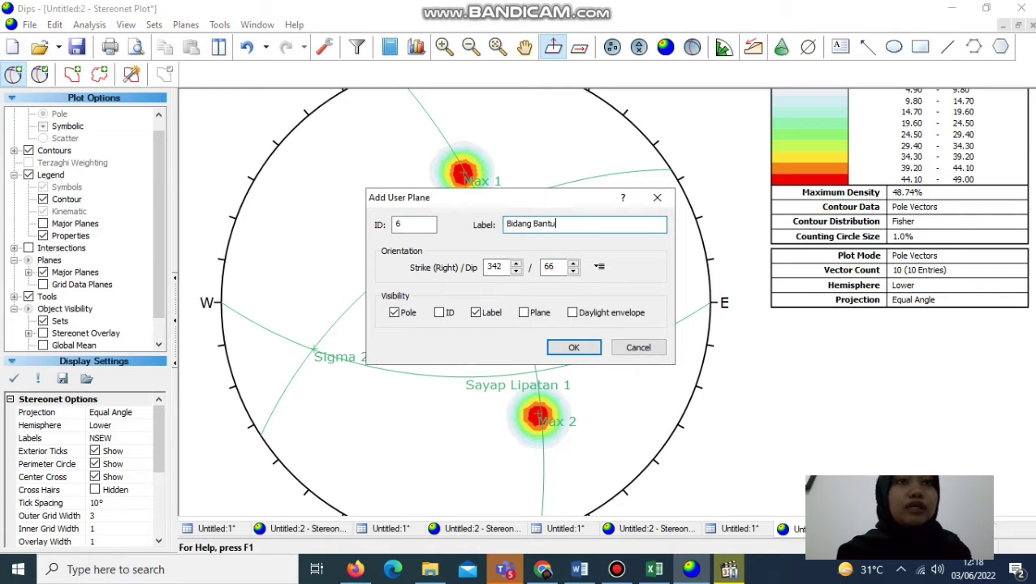
left_click(524, 312)
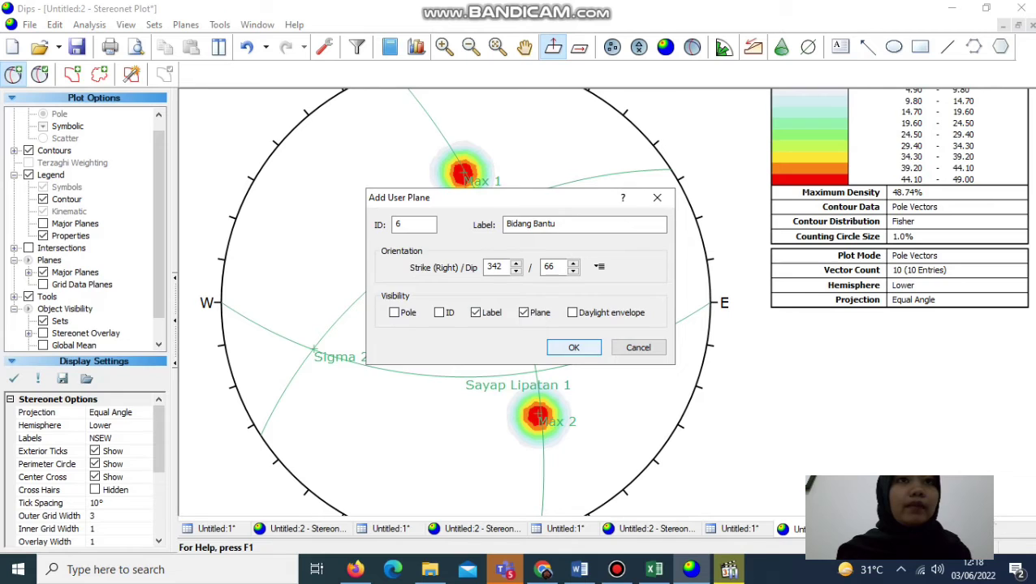
left_click(573, 348)
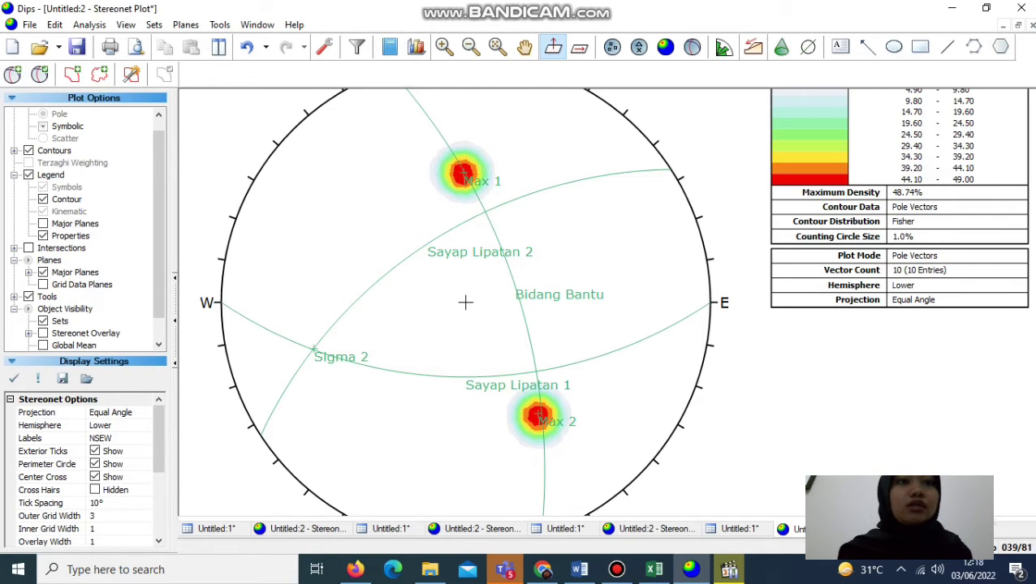
- Measure the angle between the points where Sayap Lipatan 1 and Sayap Lipatan 2 cross the Bidang Bantu plane
left_click(220, 24)
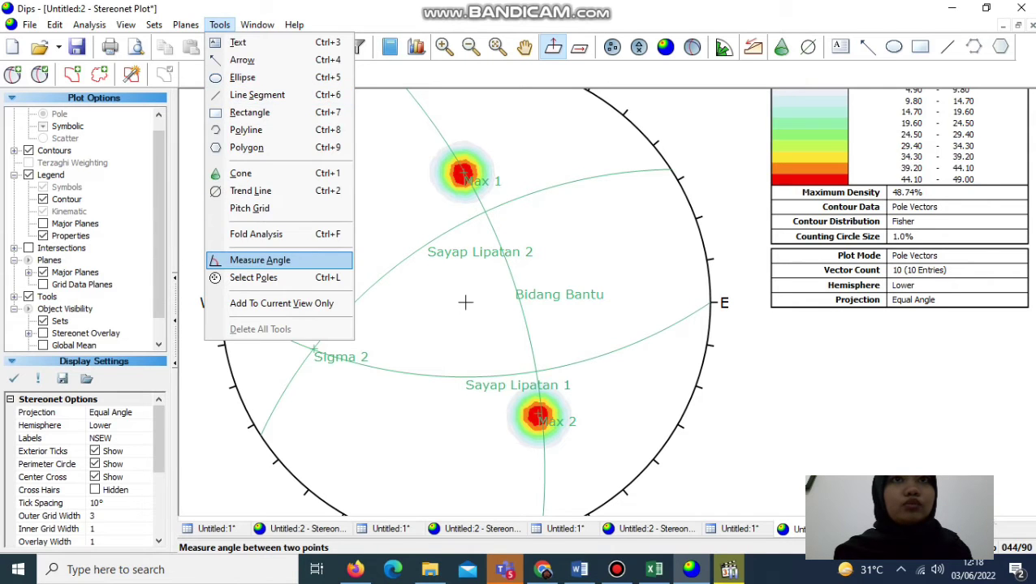
left_click(259, 260)
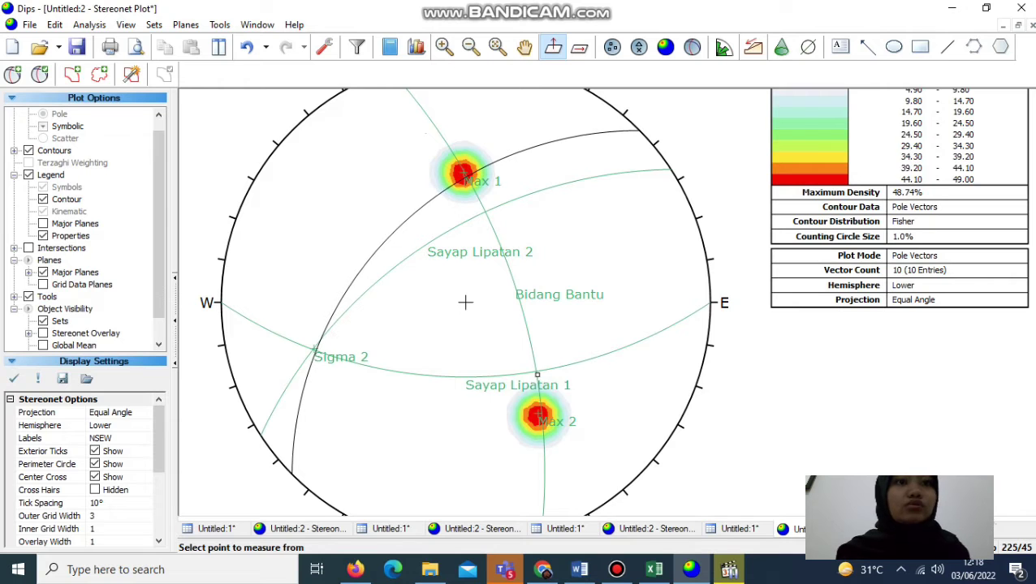
left_click(535, 371)
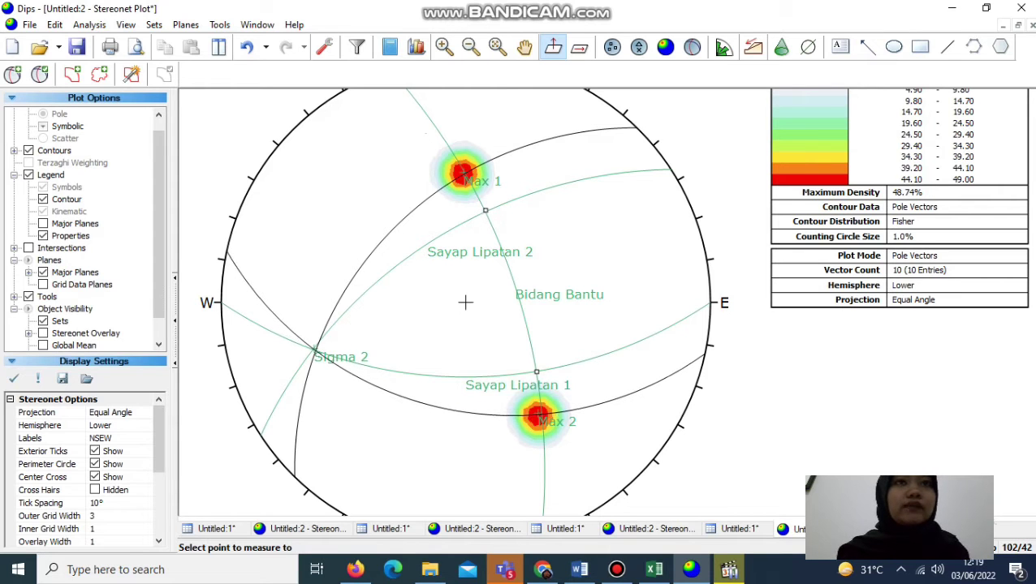
left_click(484, 210)
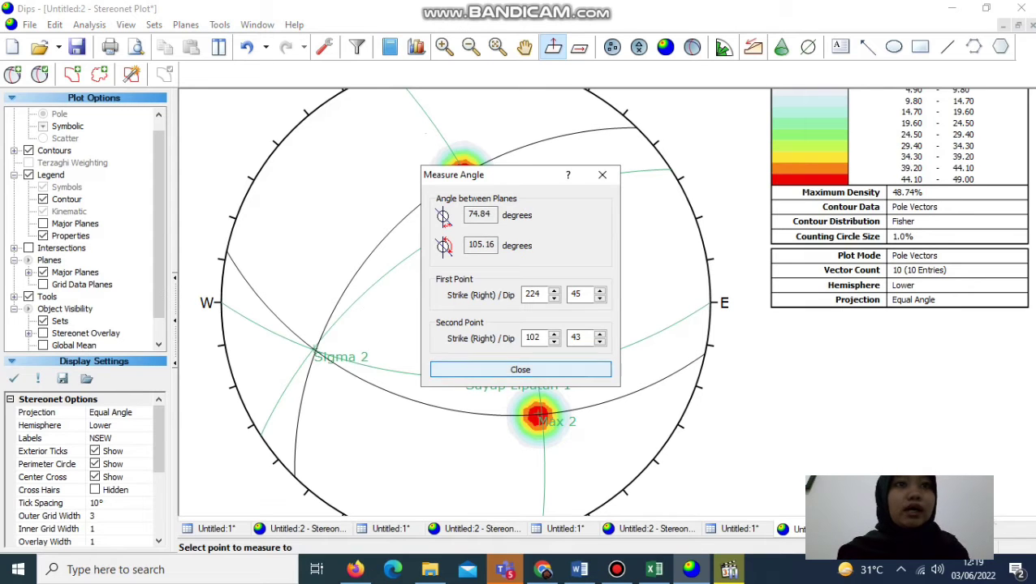
left_click(520, 369)
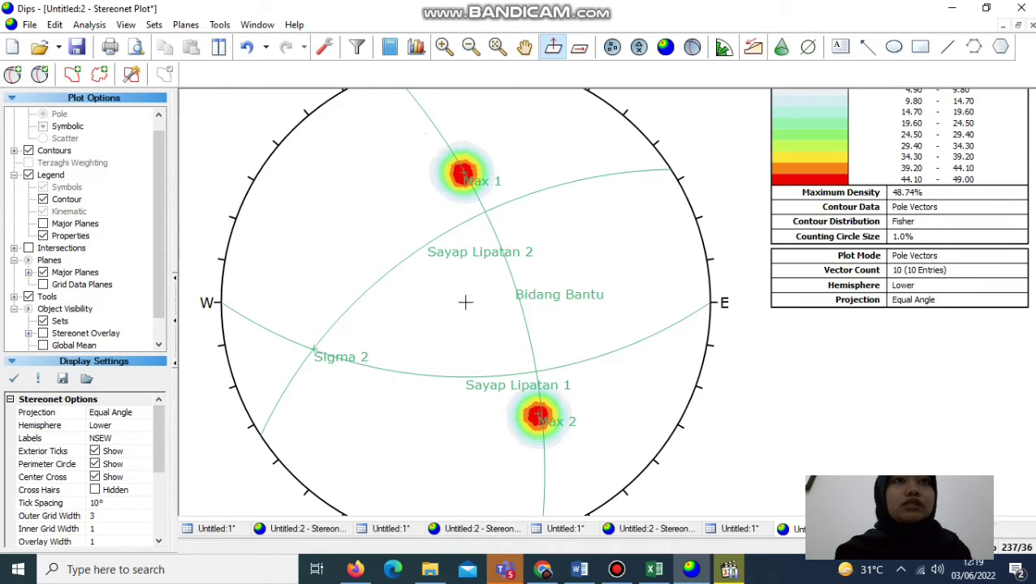
- Add a pitch grid on the Bidang Bantu plane and a user plane labelled Sigma 1 at 165/25, showing only its pole and label
left_click(219, 25)
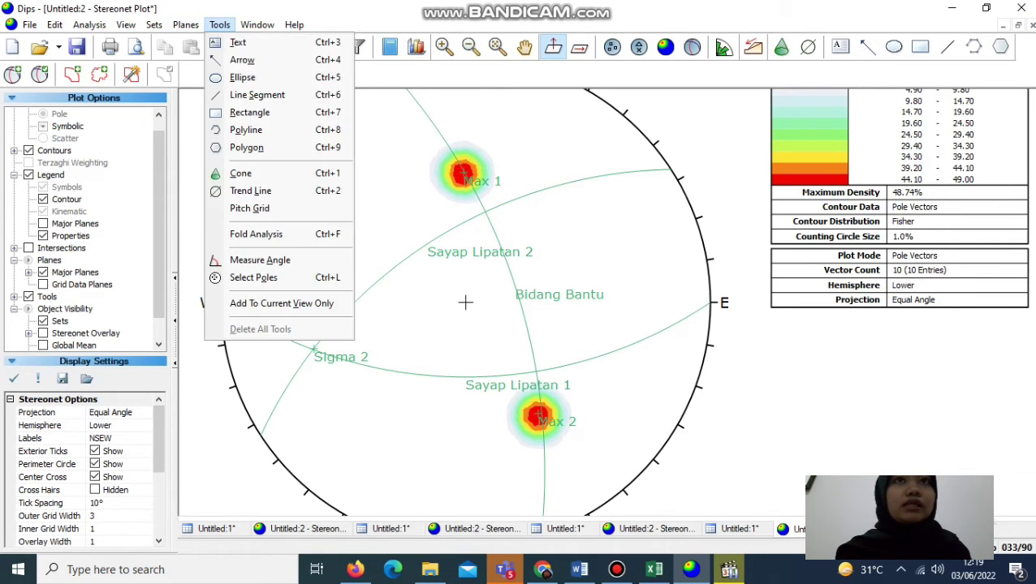
left_click(249, 207)
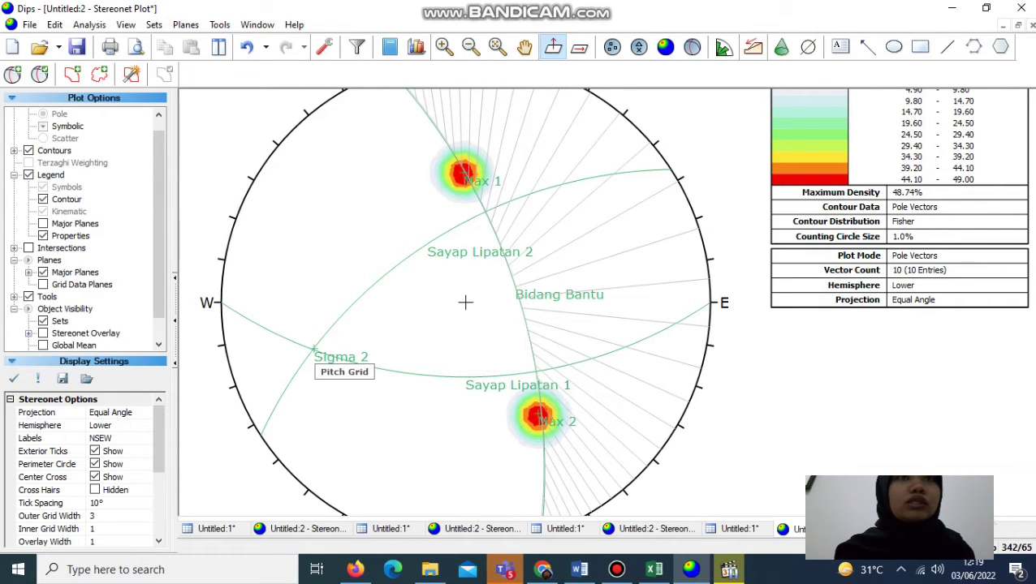
left_click(12, 74)
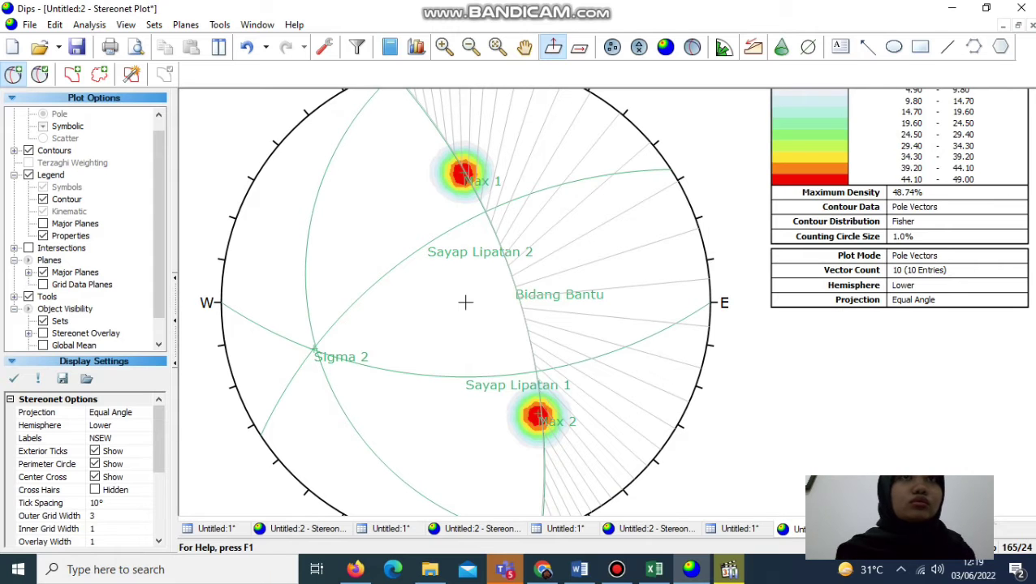
left_click(465, 302)
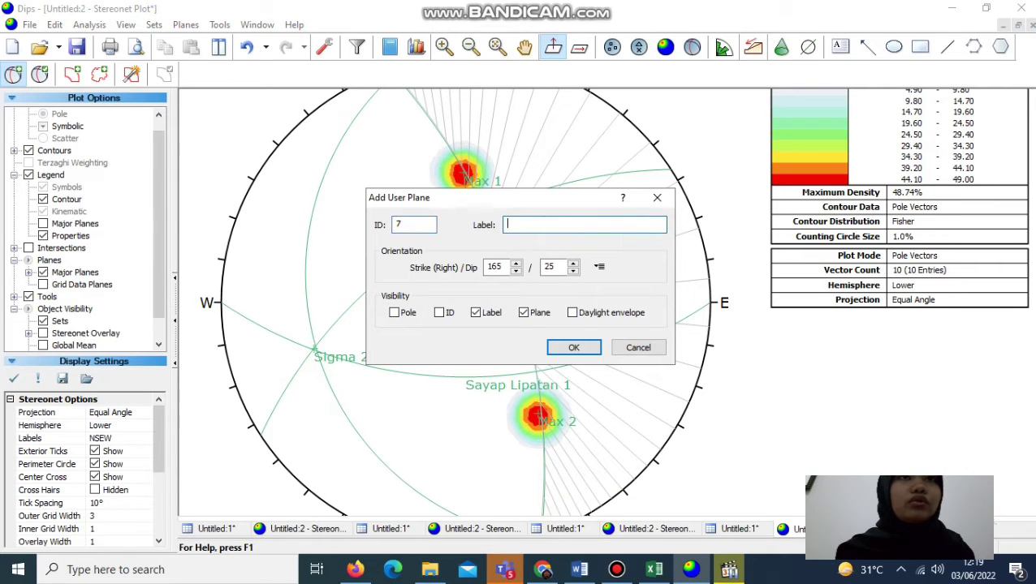
type("Sigma 1")
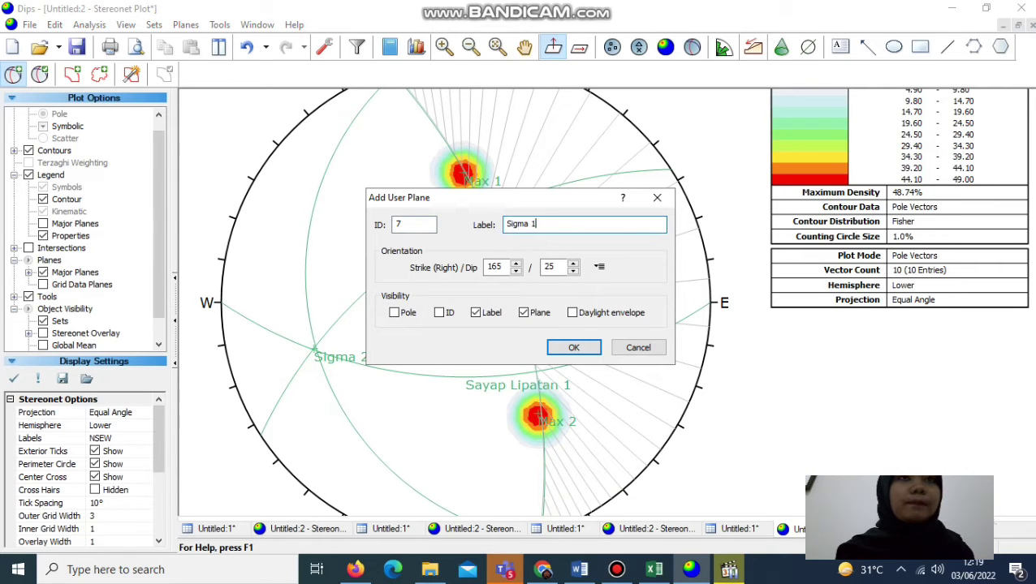
left_click(524, 313)
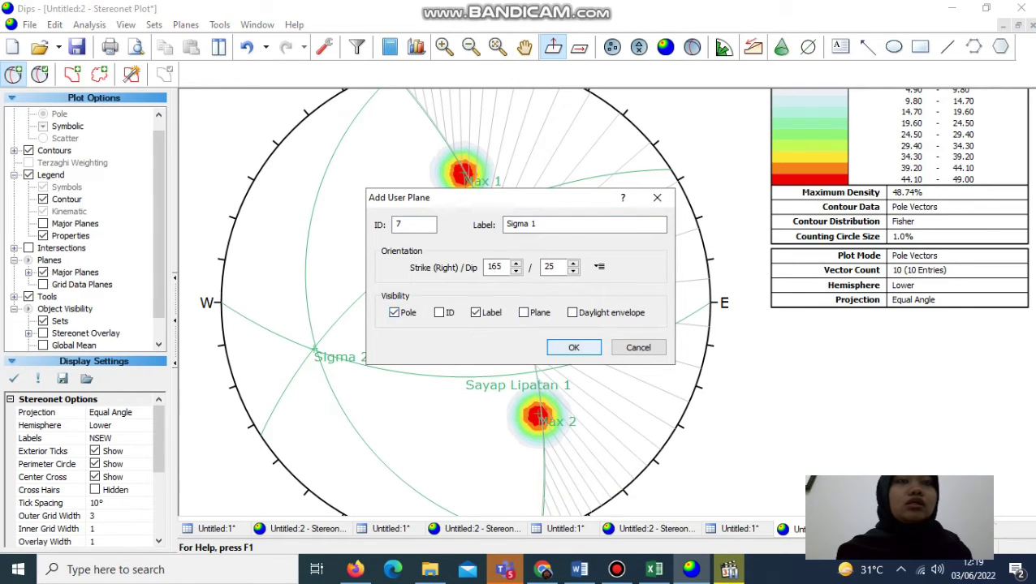
key("Return")
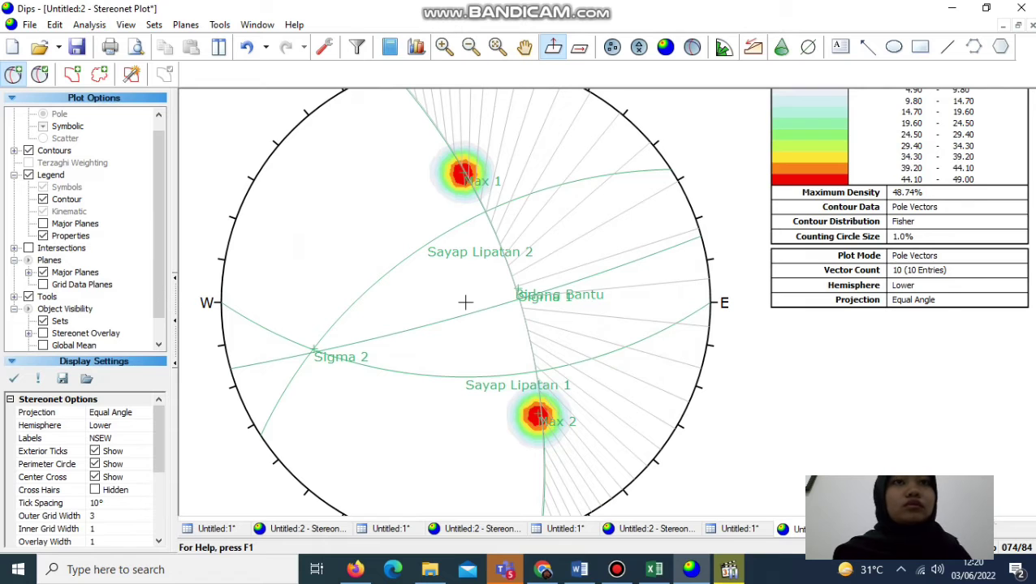
- Add a user plane labelled Sigma 3 at 75/84 with its pole on Bidang Bantu's northern end, showing only pole and label
left_click(466, 301)
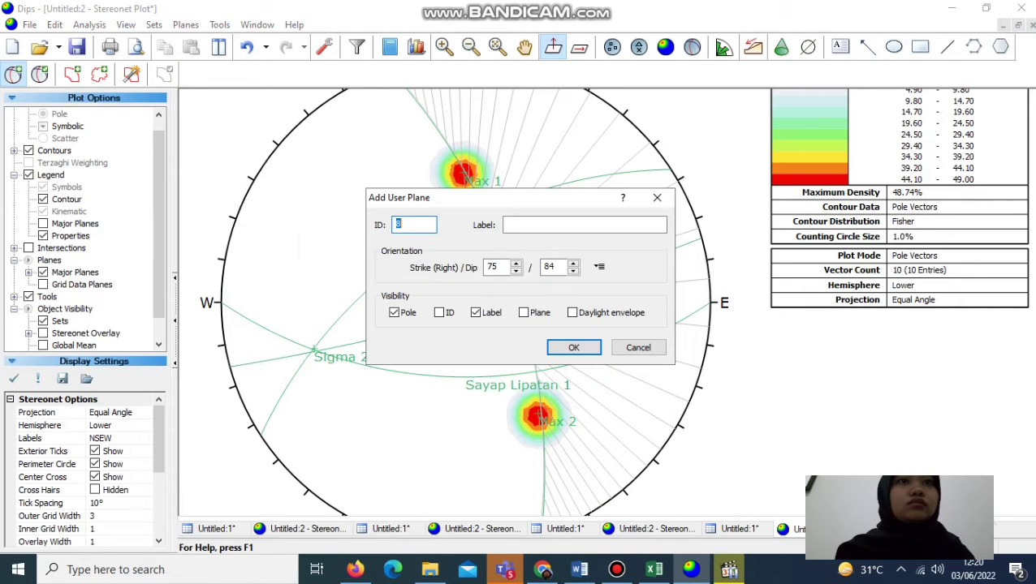
left_click(585, 225)
type("Sigma ")
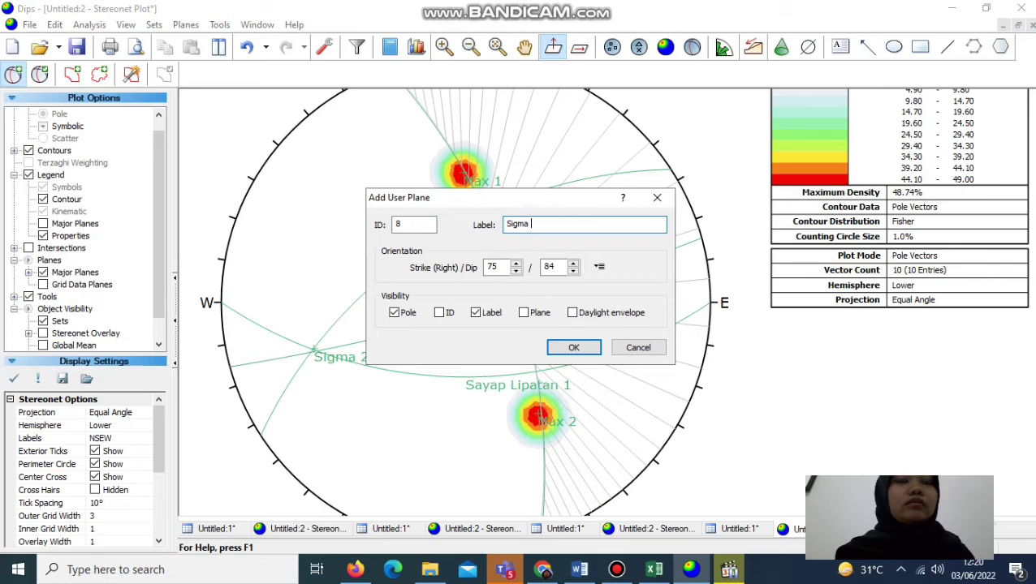
type("1")
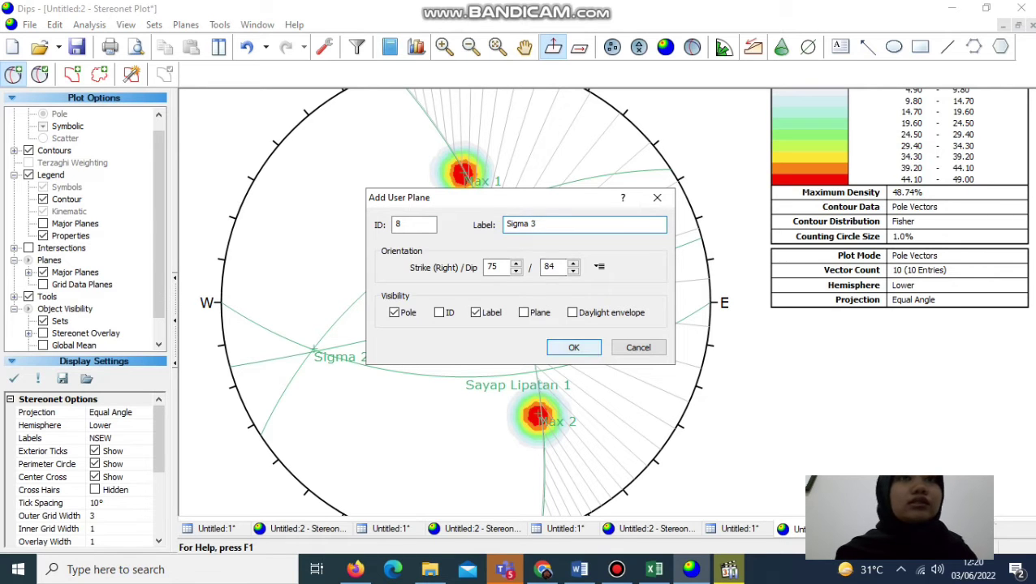
left_click(573, 348)
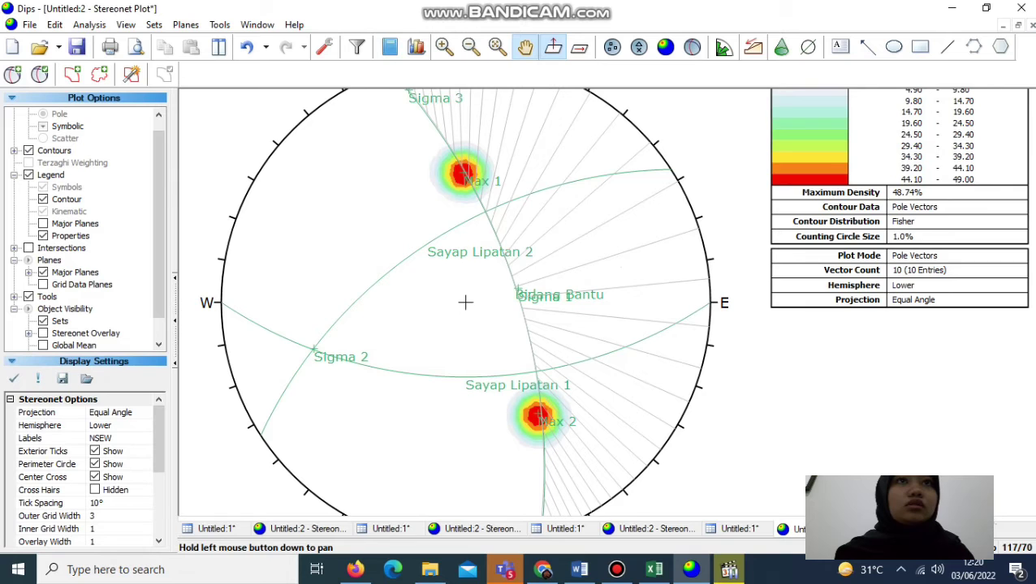
left_click_drag(465, 302, 474, 348)
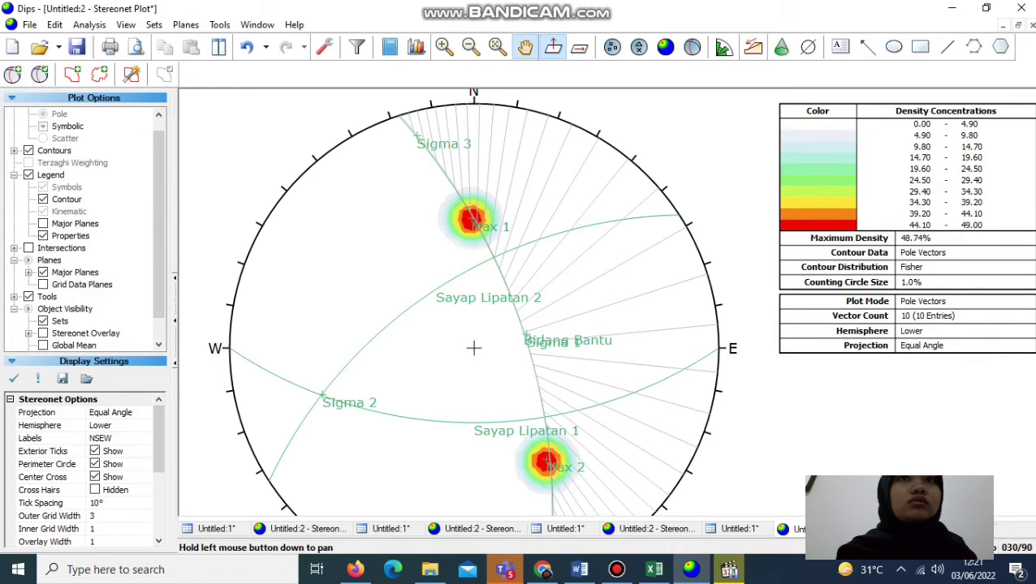
- Show the major planes in the legend and turn on the equatorial stereonet overlay
left_click(43, 223)
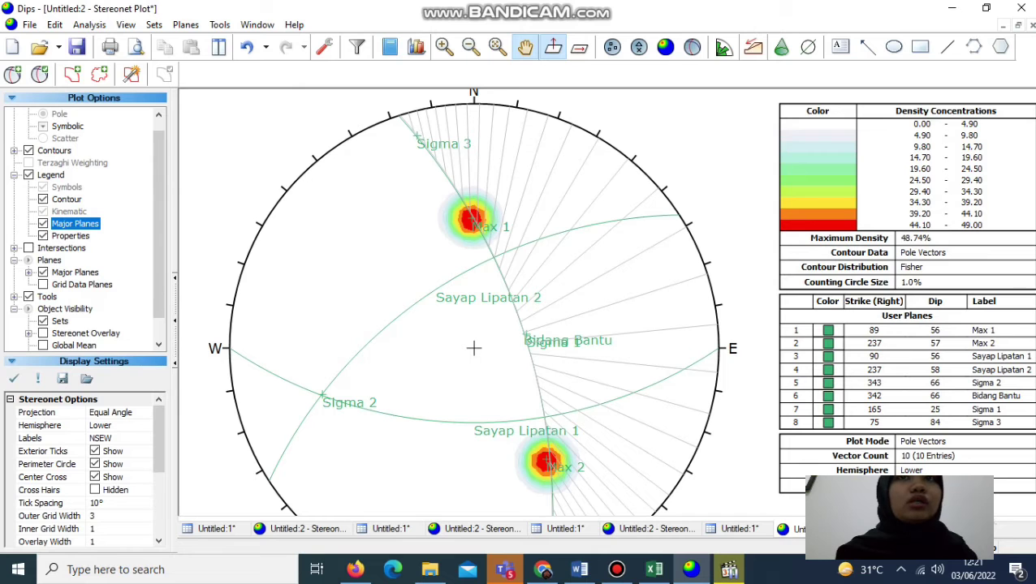
left_click(43, 333)
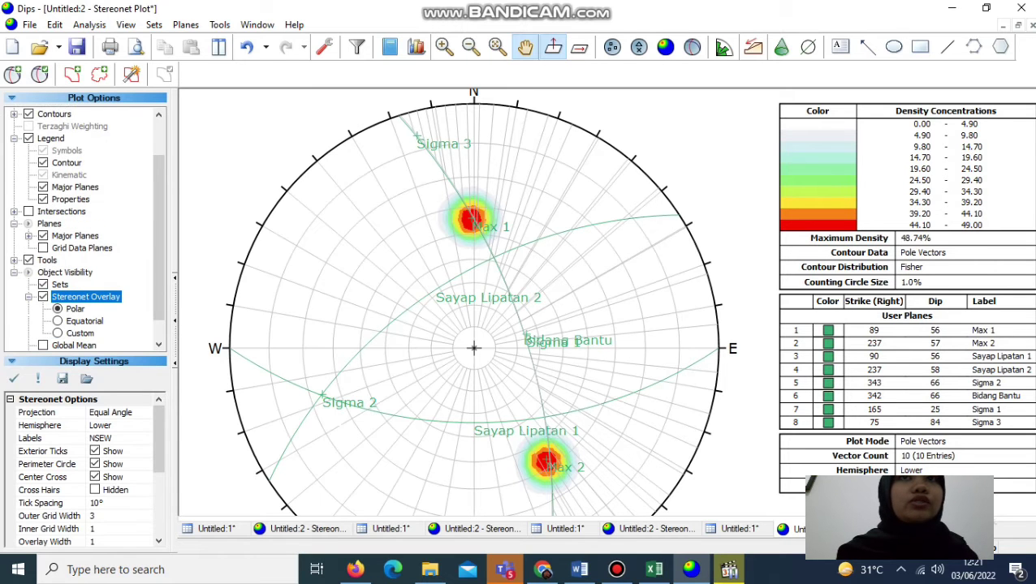
left_click(58, 322)
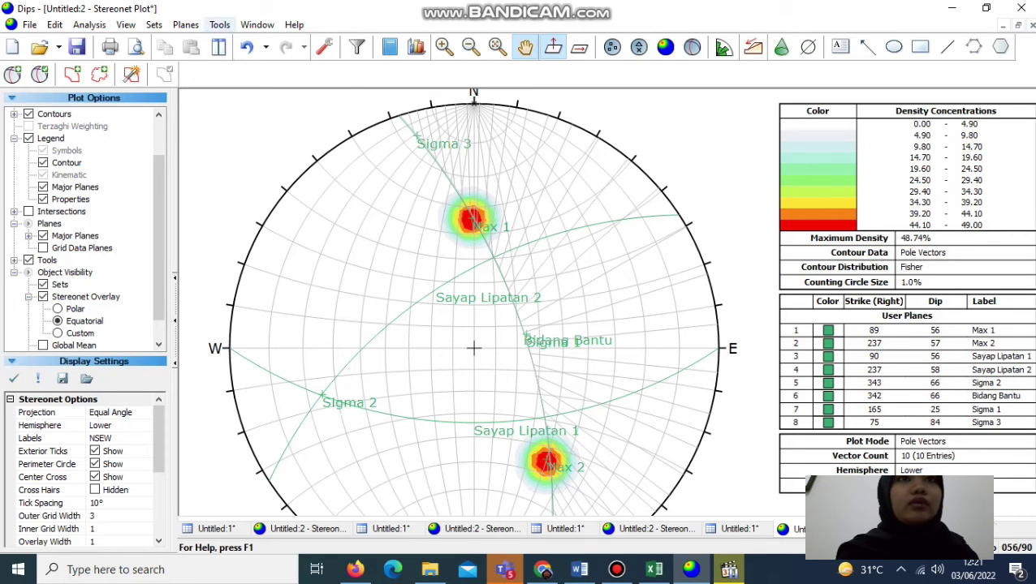
- Delete all tools from the stereonet to remove the pitch grid on the Bidang Bantu plane
left_click(219, 24)
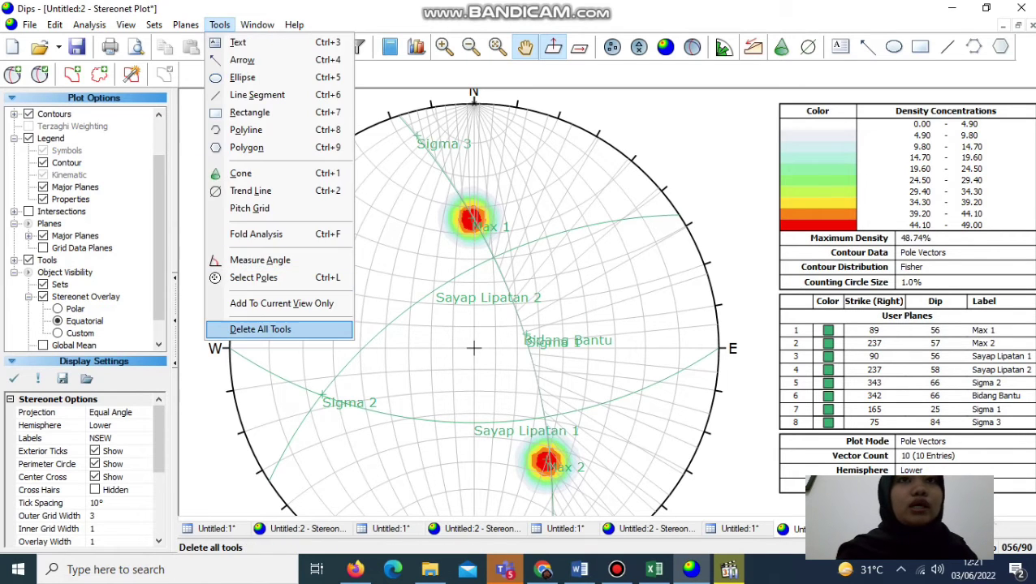
left_click(260, 329)
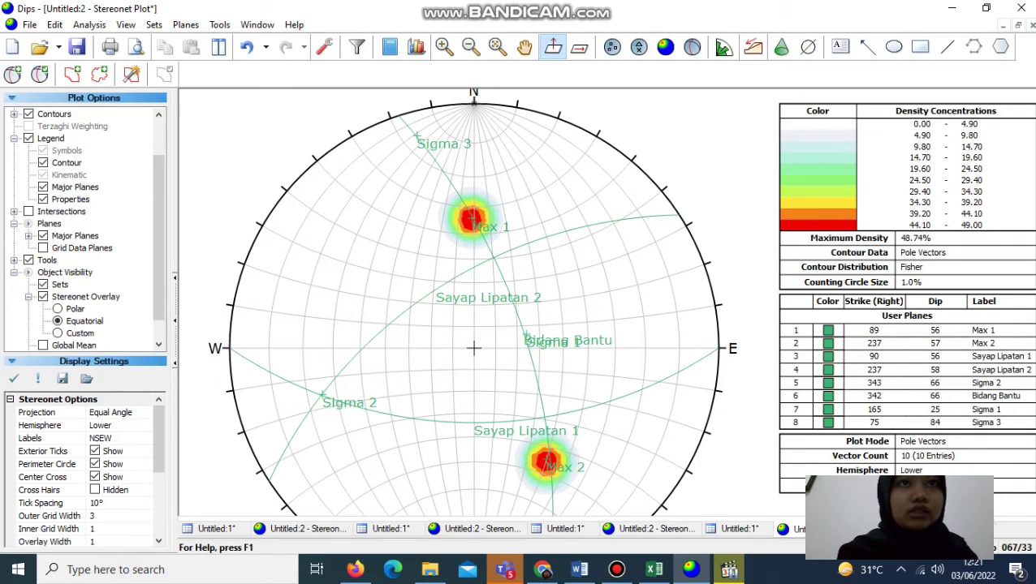
- Edit the user planes and set the colour of Max 2 and Sayap Lipatan 2 to blue
left_click(447, 284)
right_click(448, 284)
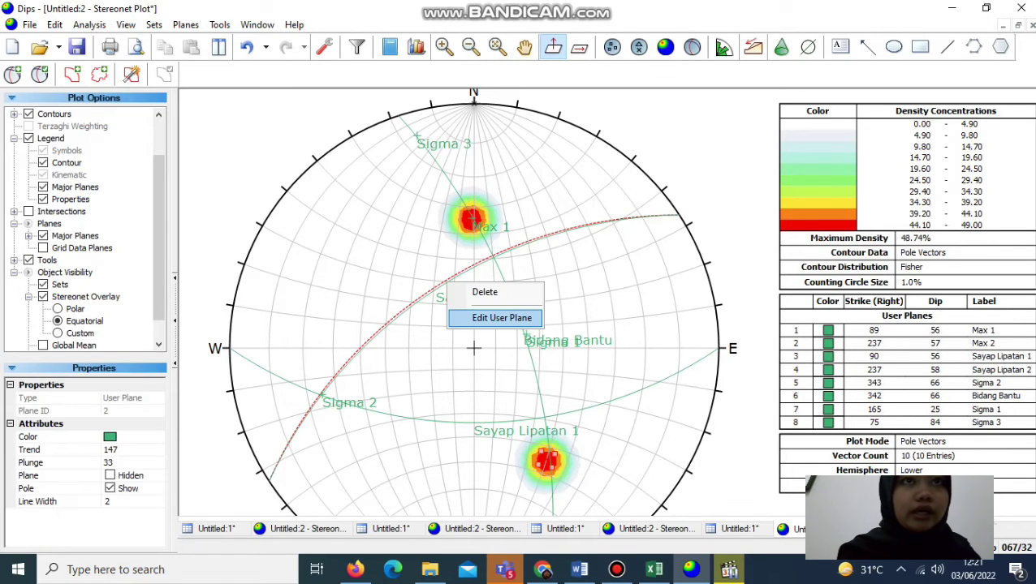
key("Escape")
key("Escape")
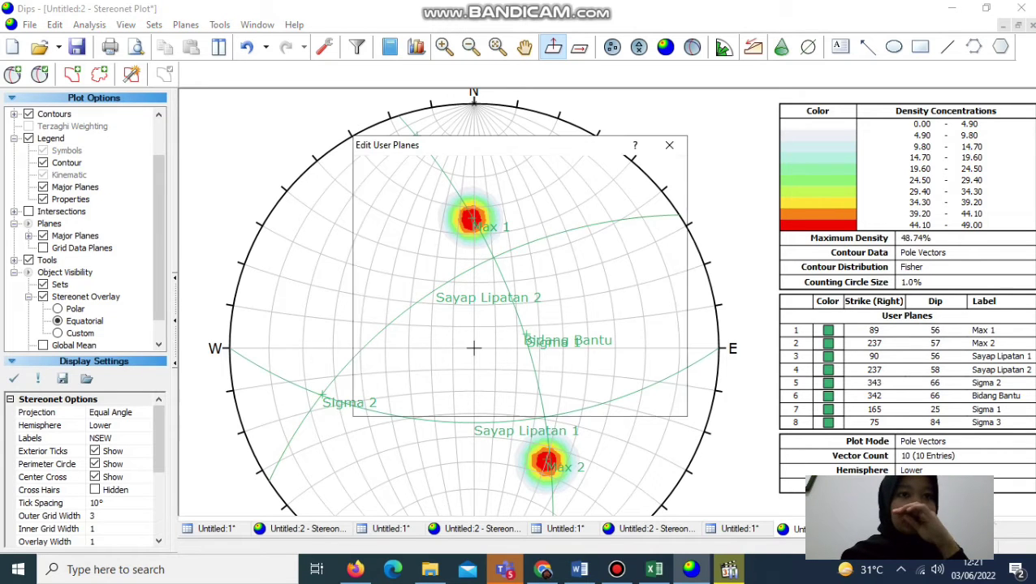
left_click(466, 210)
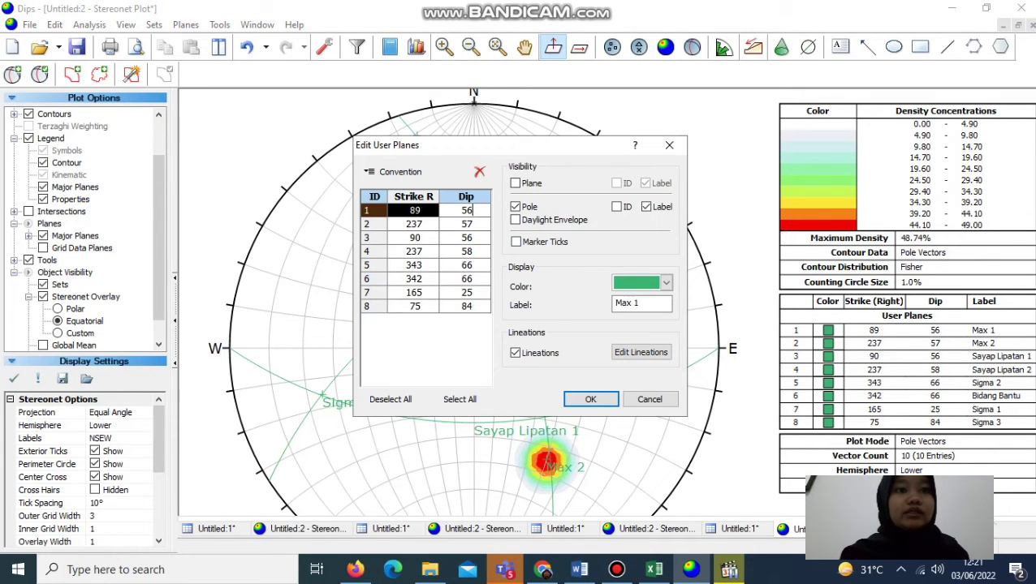
left_click(466, 210)
left_click(466, 238)
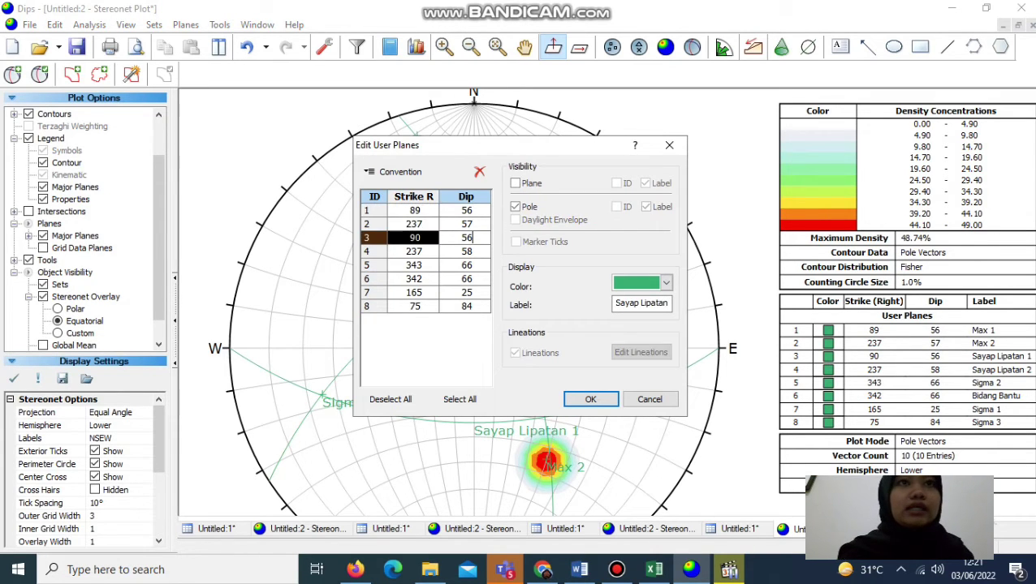
left_click(466, 224)
left_click(641, 283)
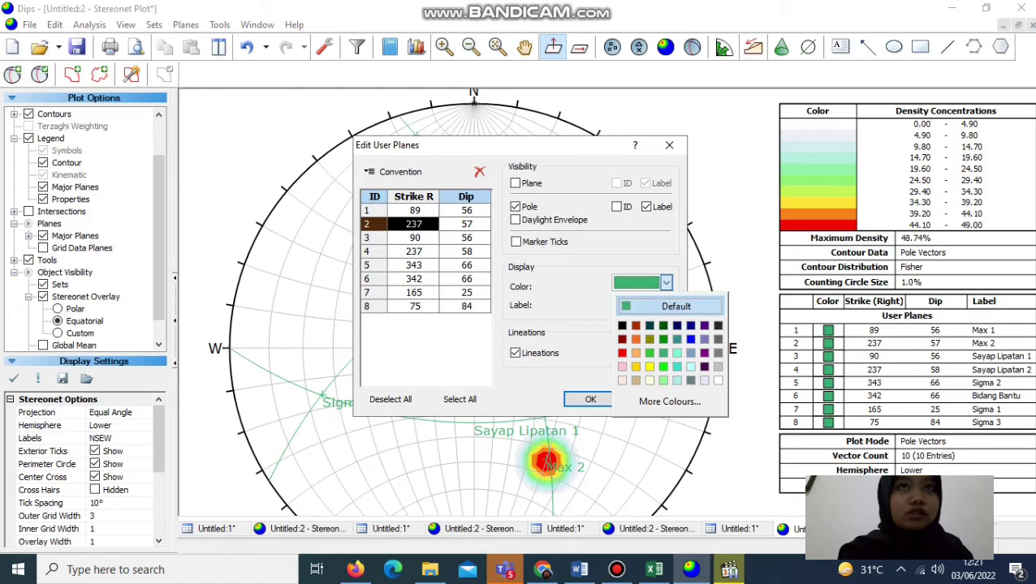
left_click(688, 338)
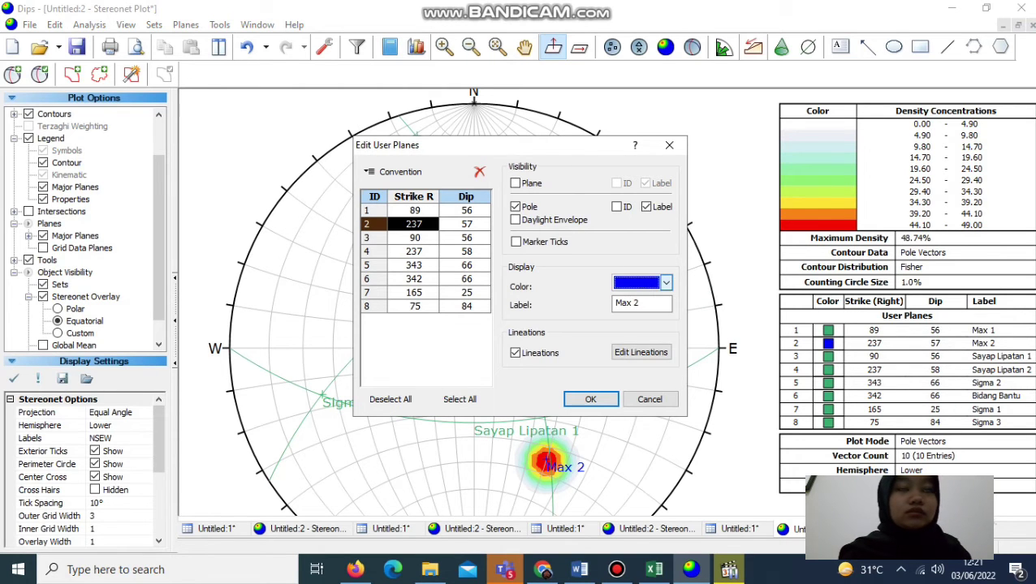
left_click(466, 251)
left_click(641, 283)
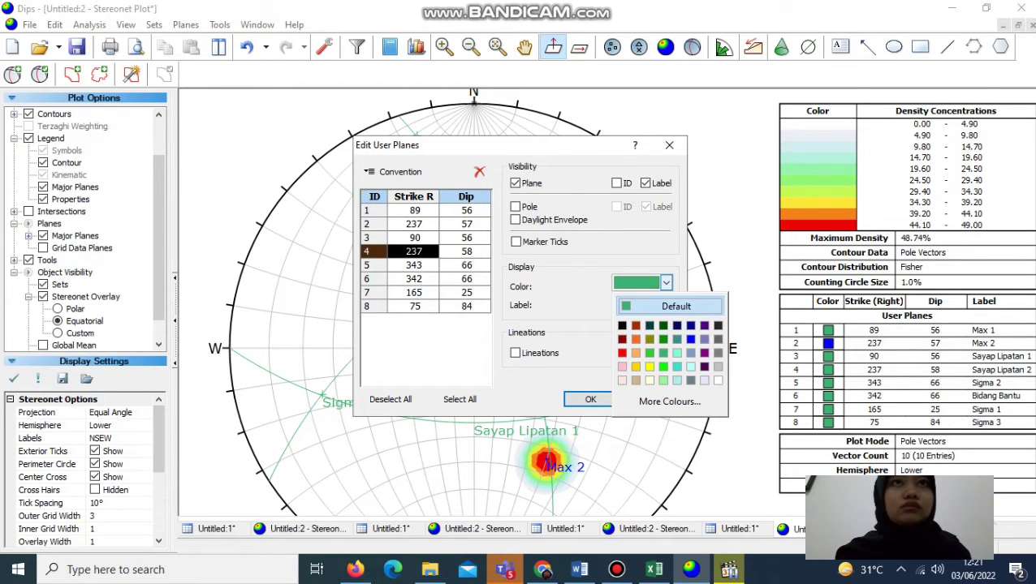
left_click(687, 338)
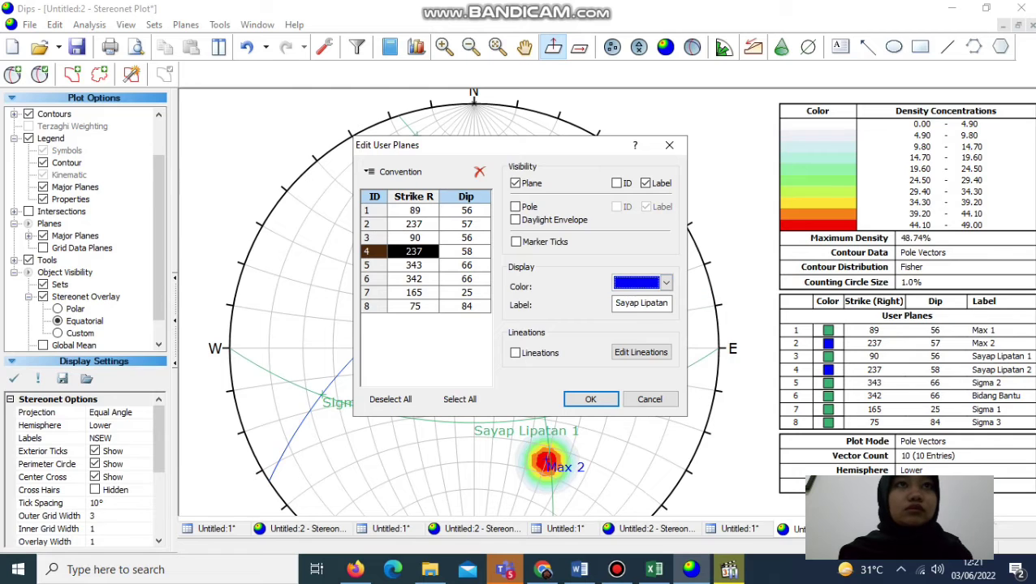
- Set the colour of the Sigma 2 user plane to red and of Bidang Bantu to orange
left_click(465, 265)
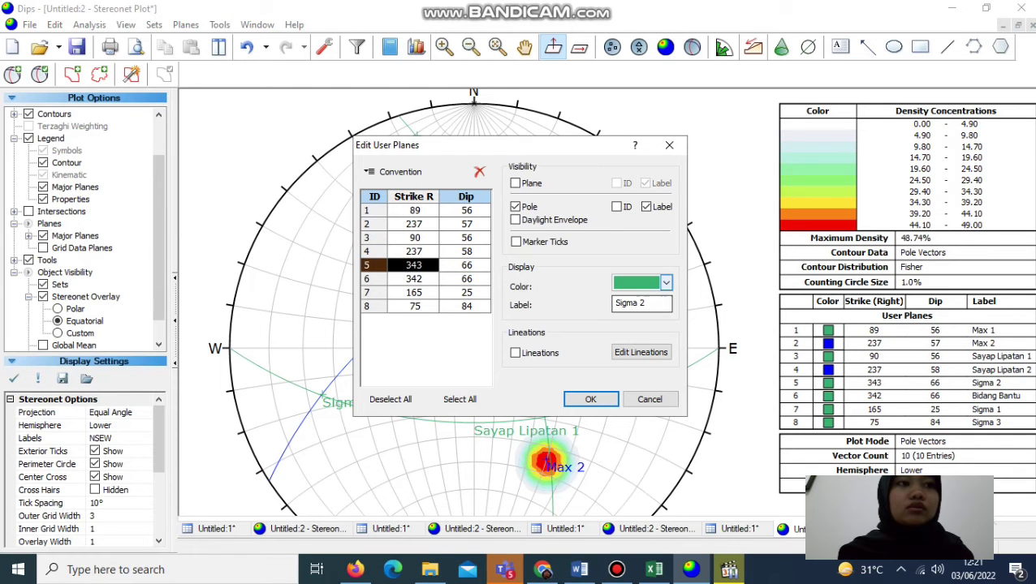
left_click(666, 283)
left_click(621, 352)
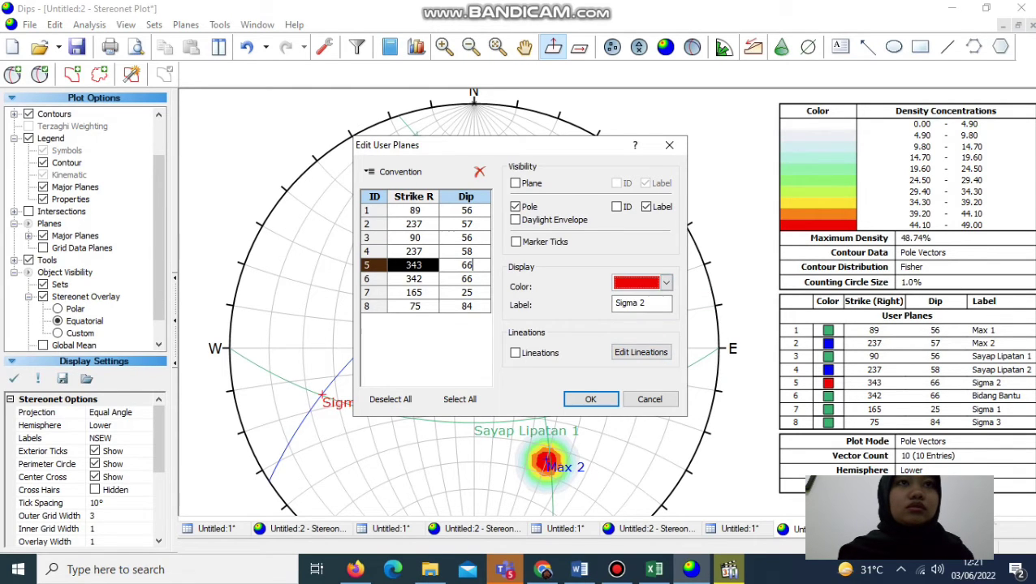
left_click(466, 279)
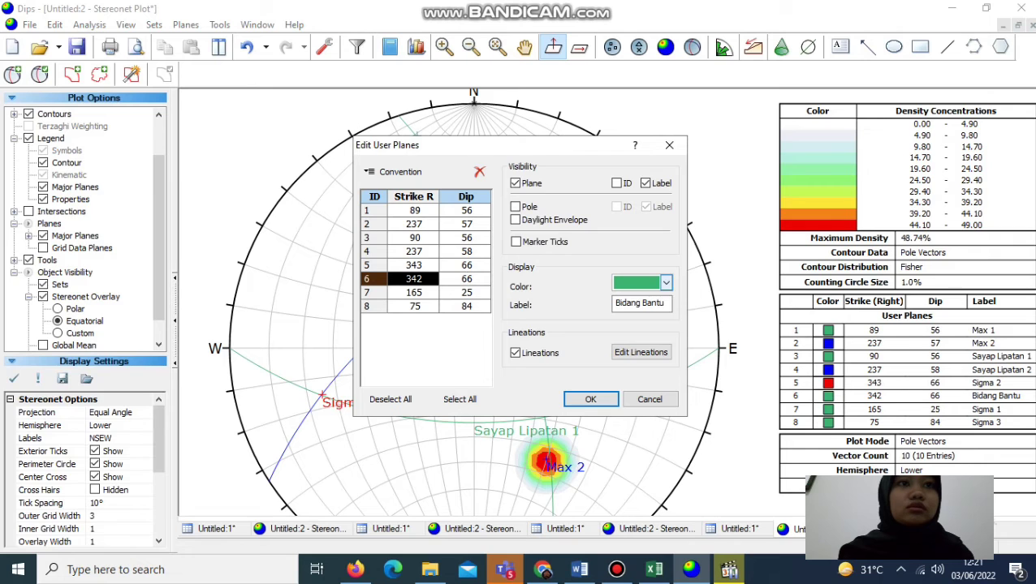
left_click(665, 282)
left_click(636, 338)
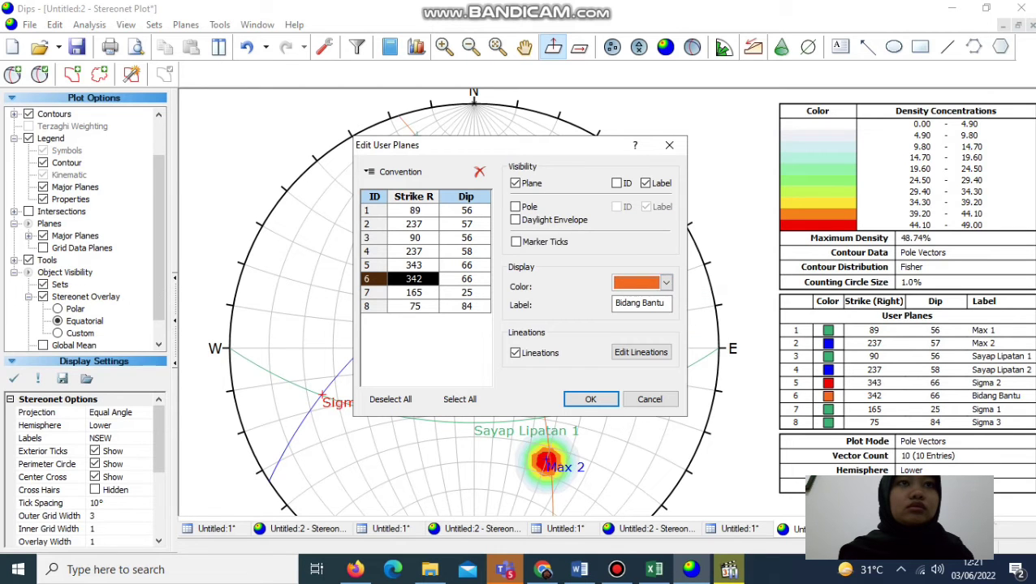
- Set the colour of the Sigma 1 and Sigma 3 user planes to red and apply the user plane edits
left_click(466, 293)
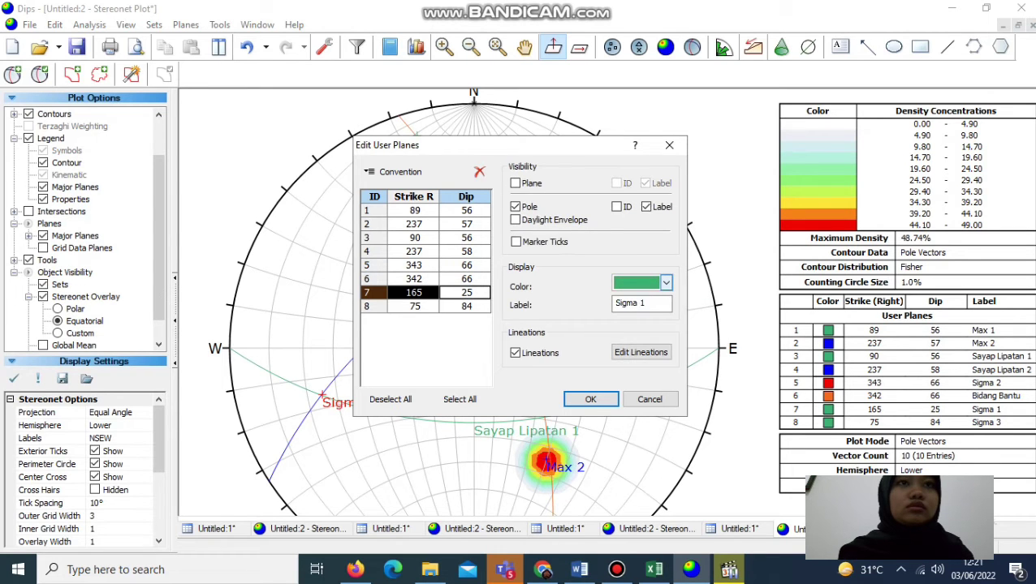
left_click(666, 282)
left_click(621, 352)
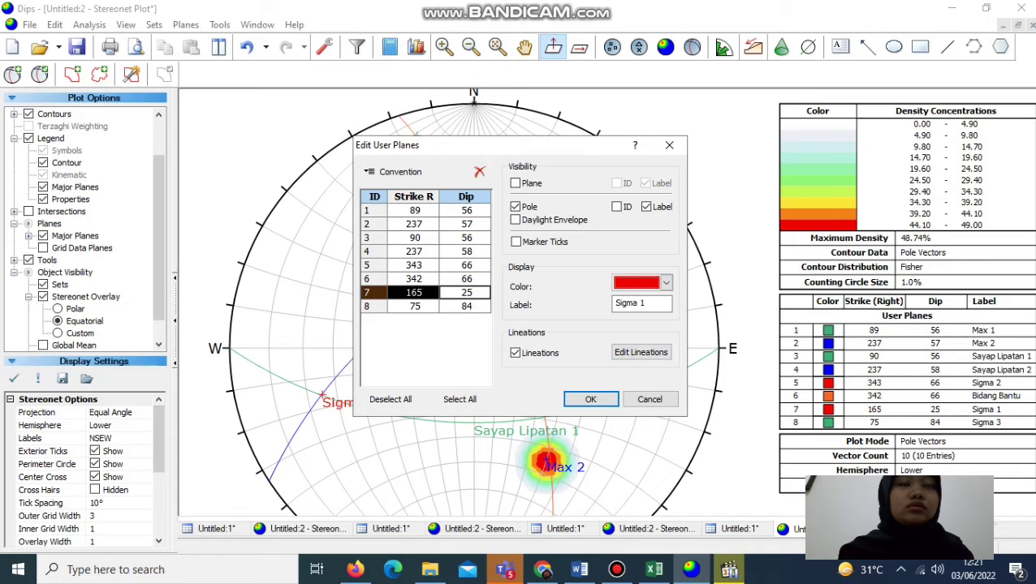
left_click(466, 307)
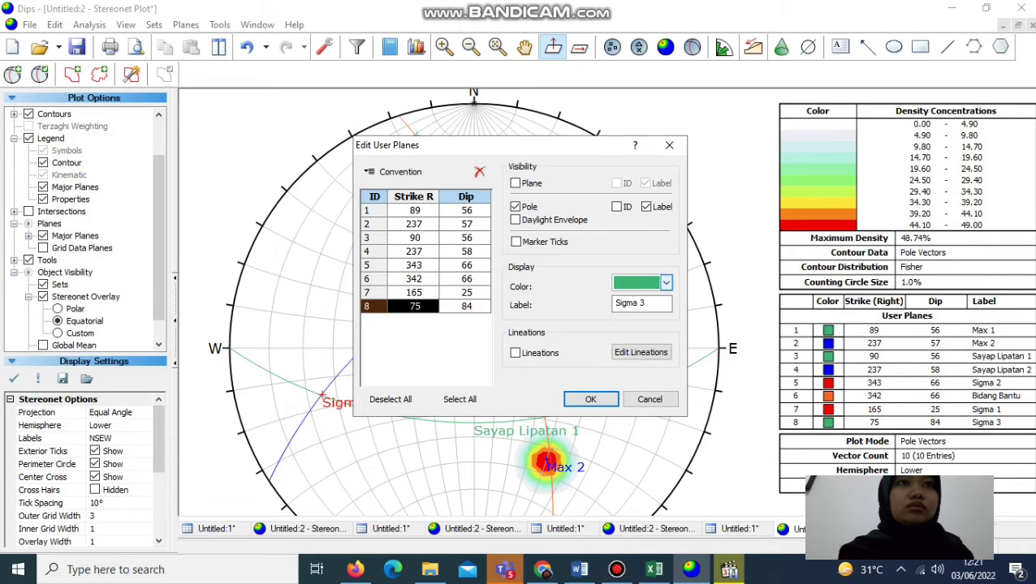
left_click(666, 282)
left_click(621, 353)
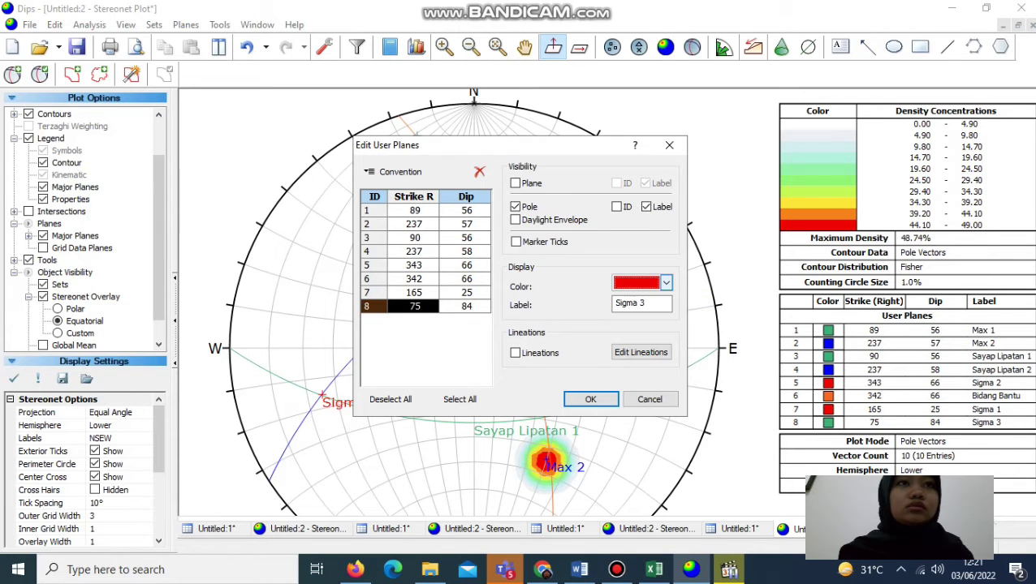
left_click(590, 399)
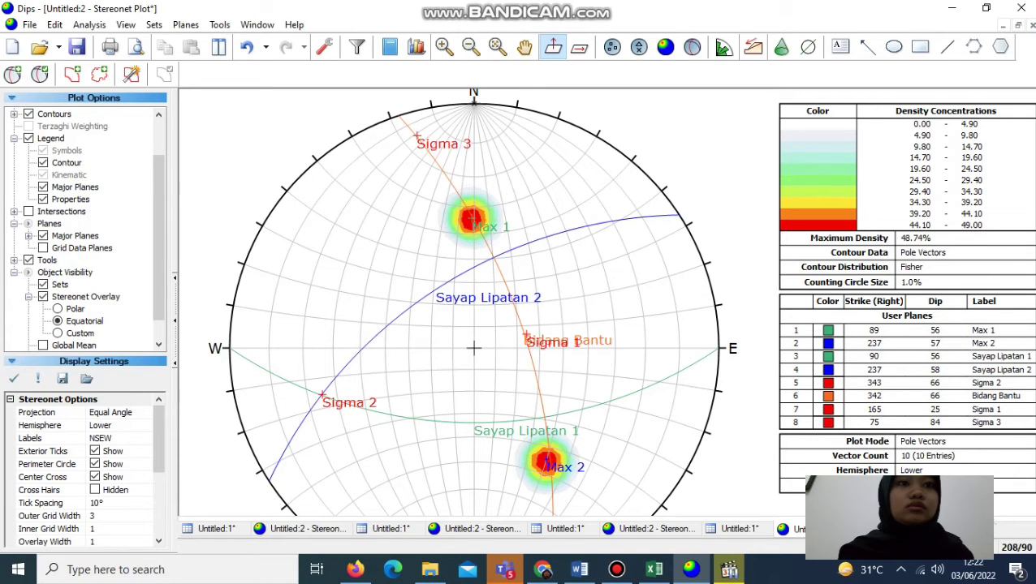
- Switch the orientation convention to trend and plunge, and export the stereonet as a JPEG image named LIPATAN FIKSS in the GEOSTRUKTUR folder
left_click(969, 548)
left_click(969, 548)
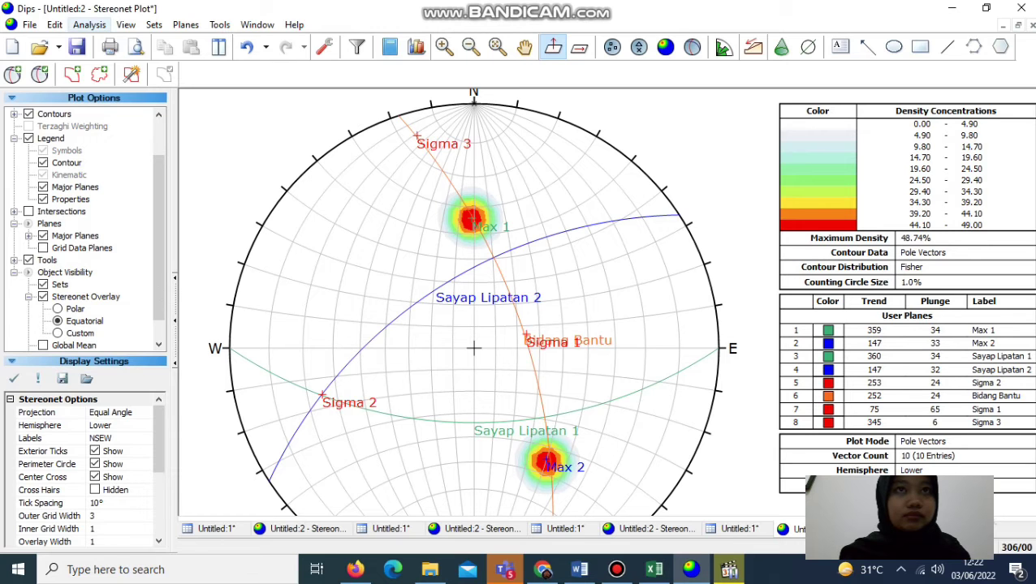
left_click(29, 25)
mouse_move(54, 24)
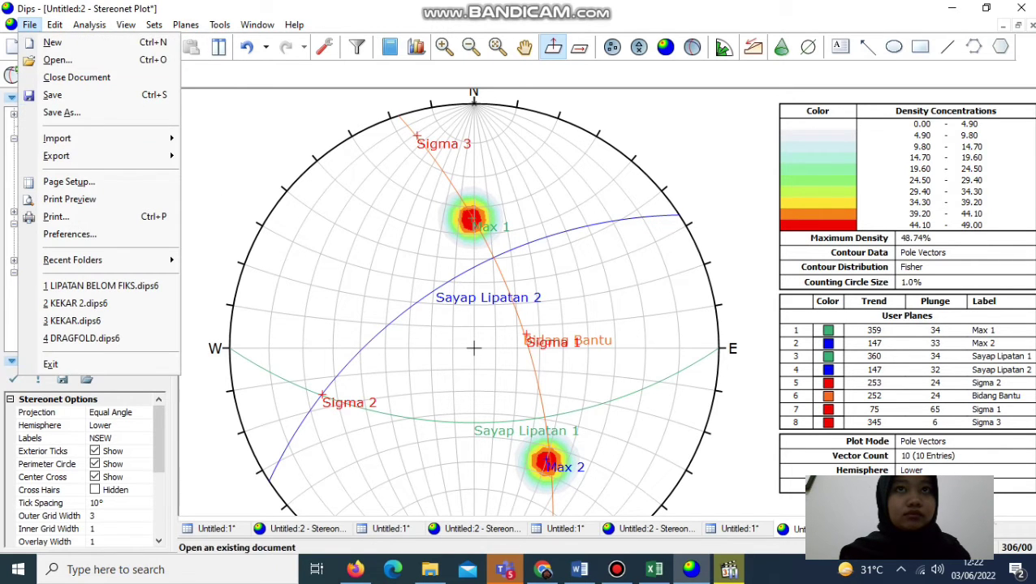
mouse_move(56, 155)
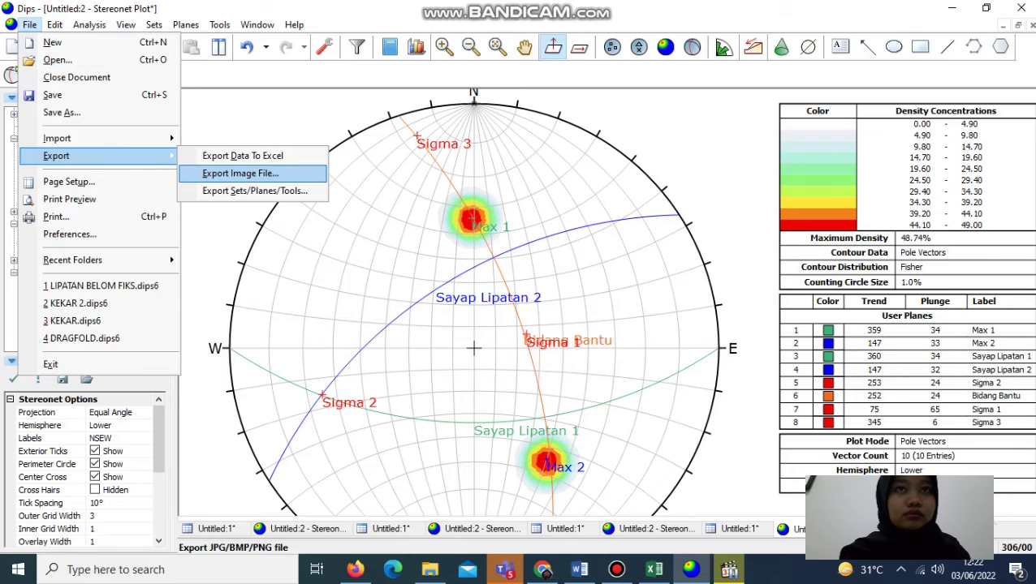
left_click(240, 173)
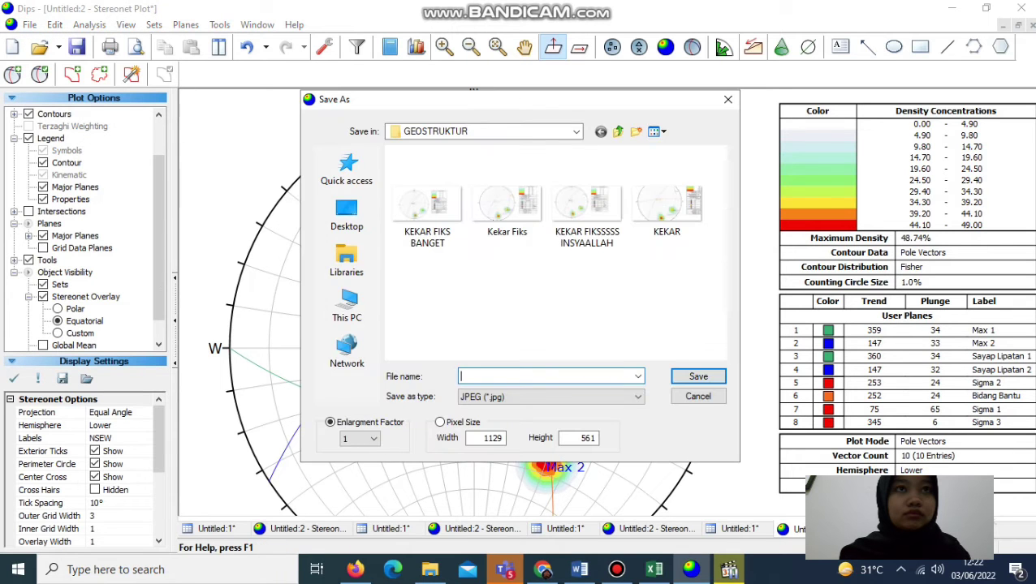
type("LI")
key("BackSpace")
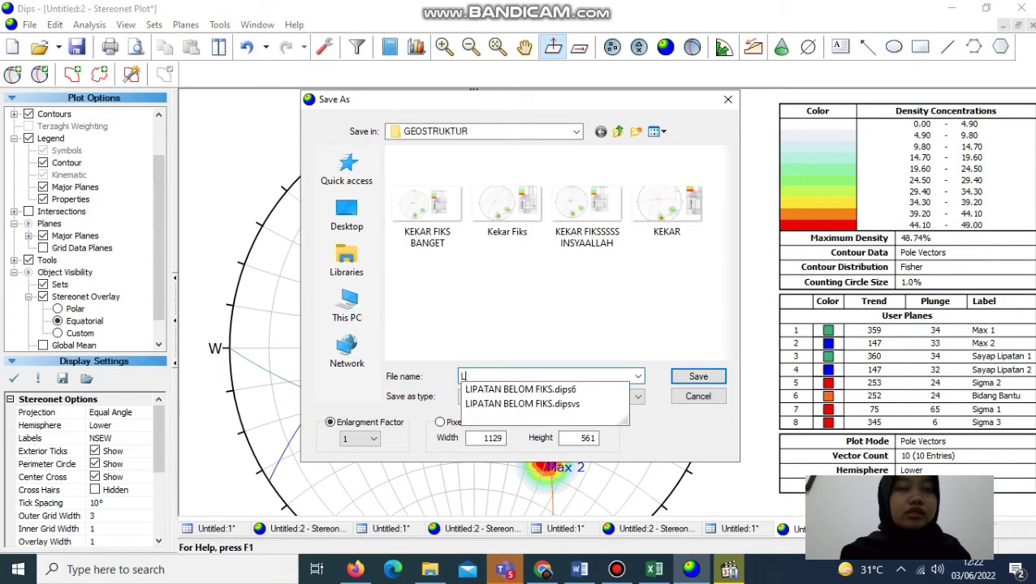
type("IPATAN ")
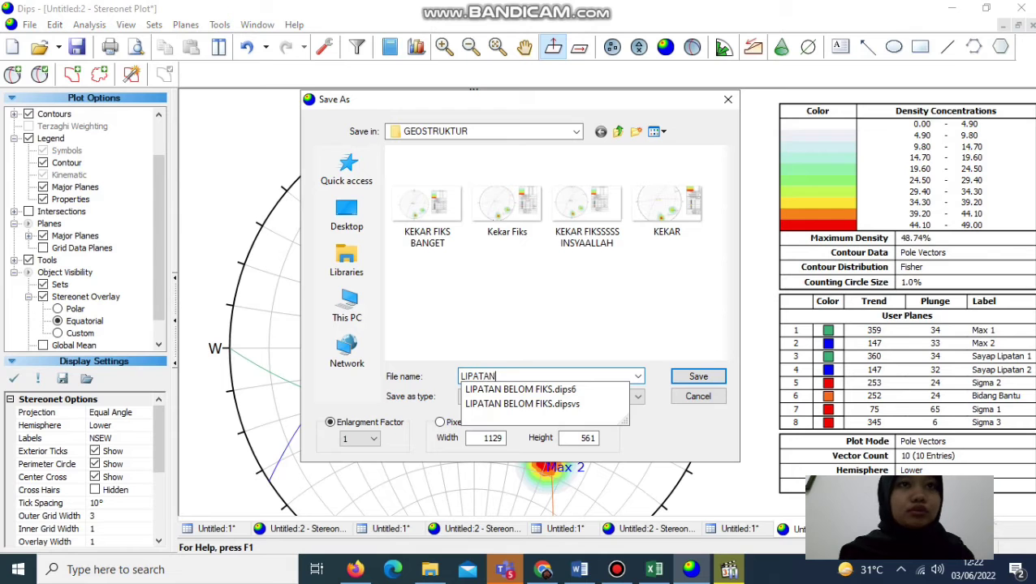
type("FIKSS")
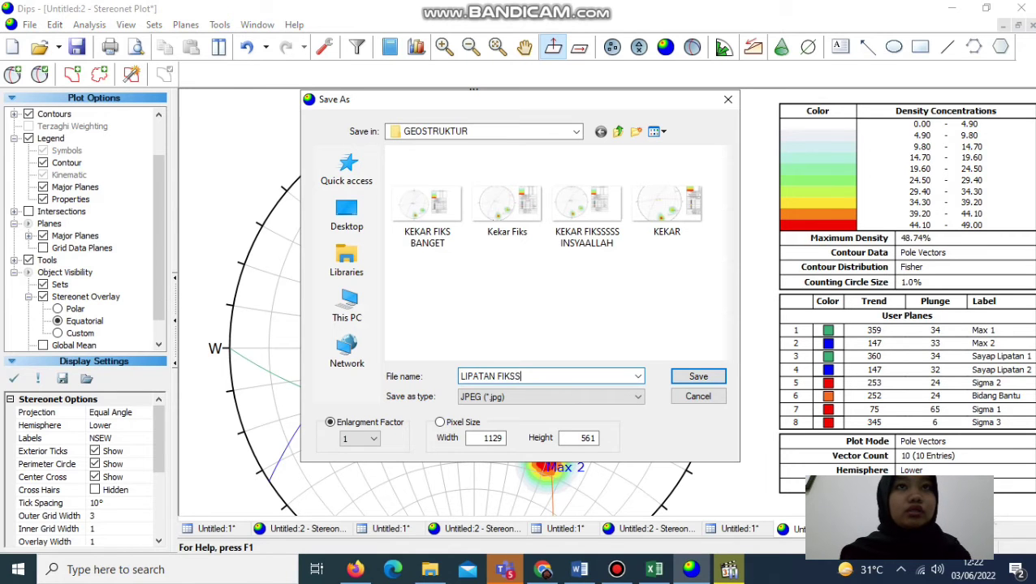
key("Return")
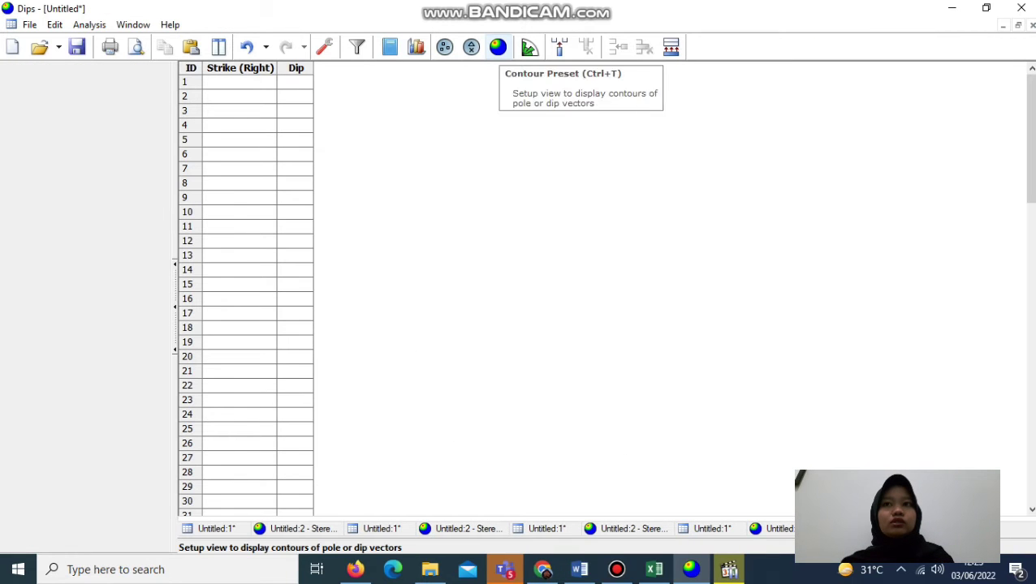
- Create a contour stereonet plot for the empty document, and select the first Bidang sesar value on the Sesar sheet in Excel
left_click(498, 46)
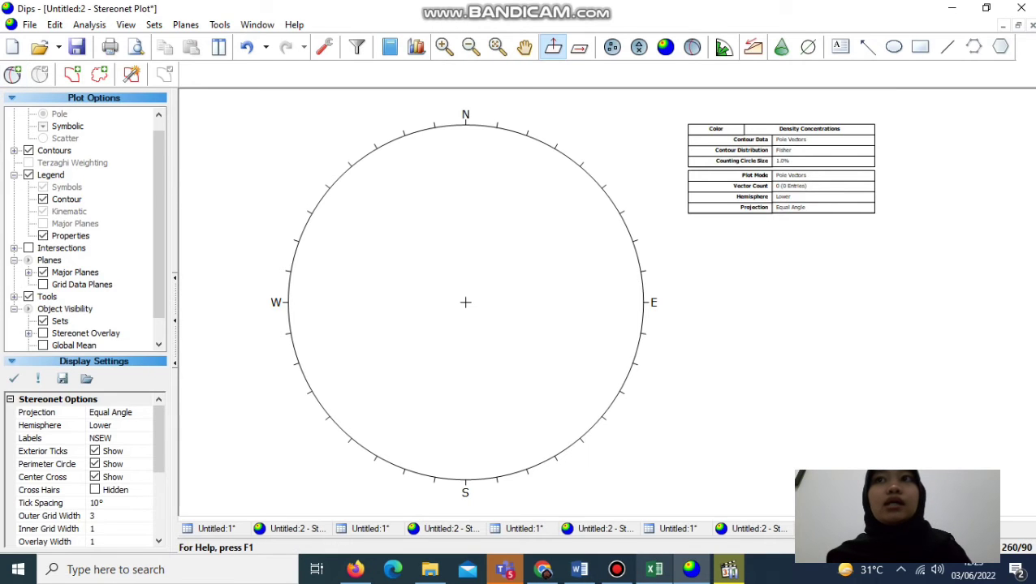
left_click(655, 570)
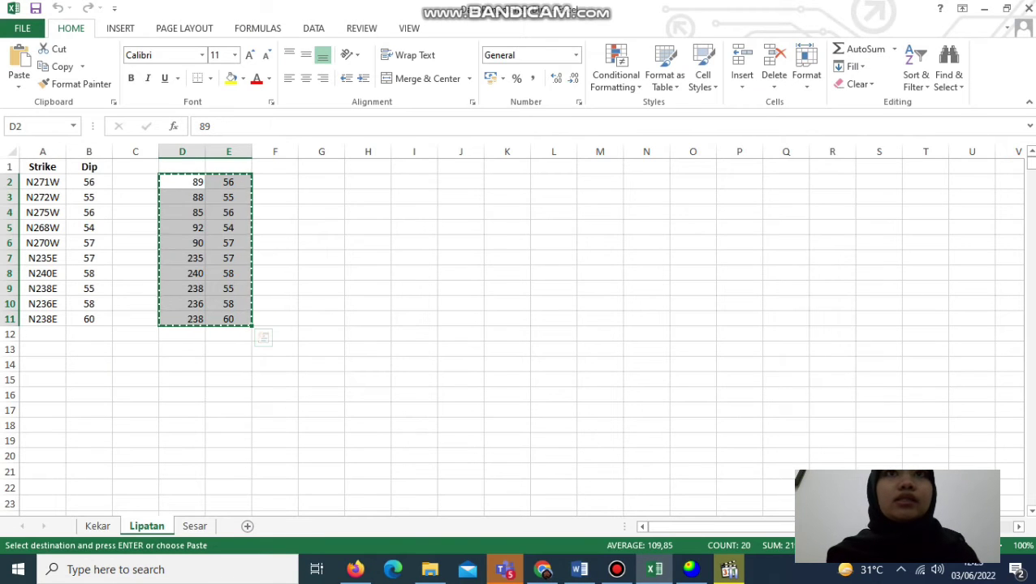
key("ctrl+Page_Down")
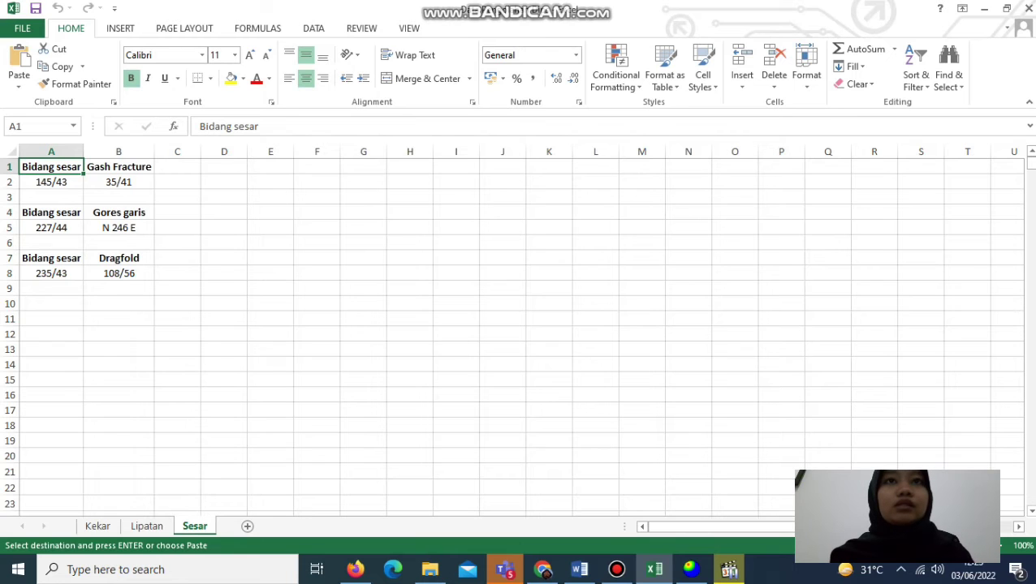
left_click(52, 181)
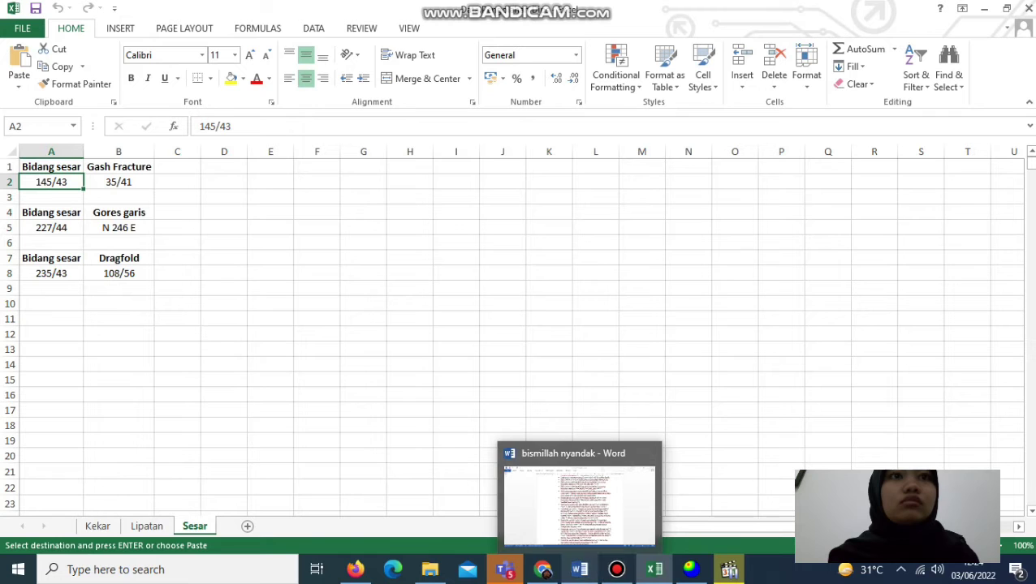
mouse_move(655, 569)
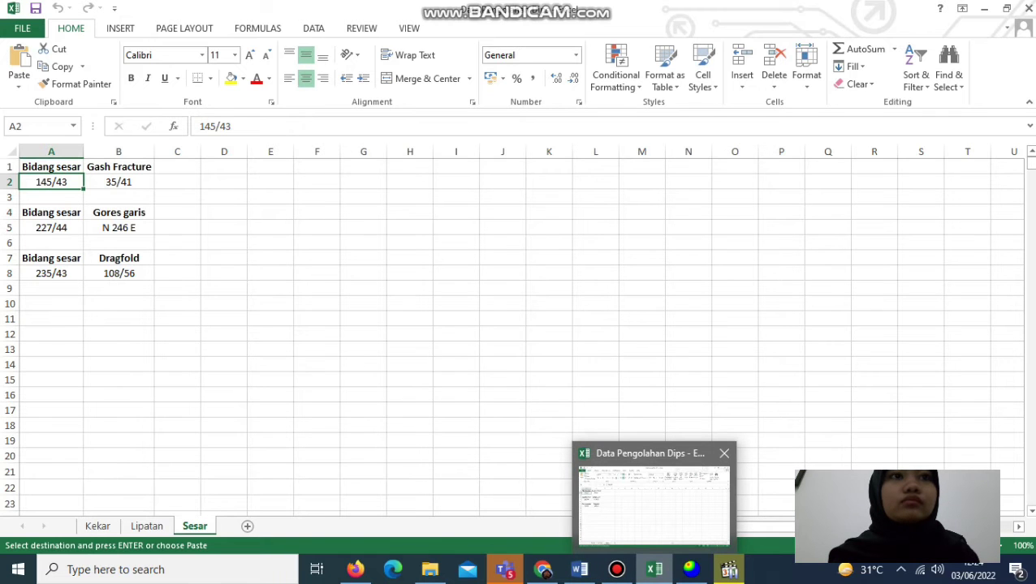
- Switch to Dips and define a user plane labelled Sesar with strike 145 and dip 43
left_click(691, 569)
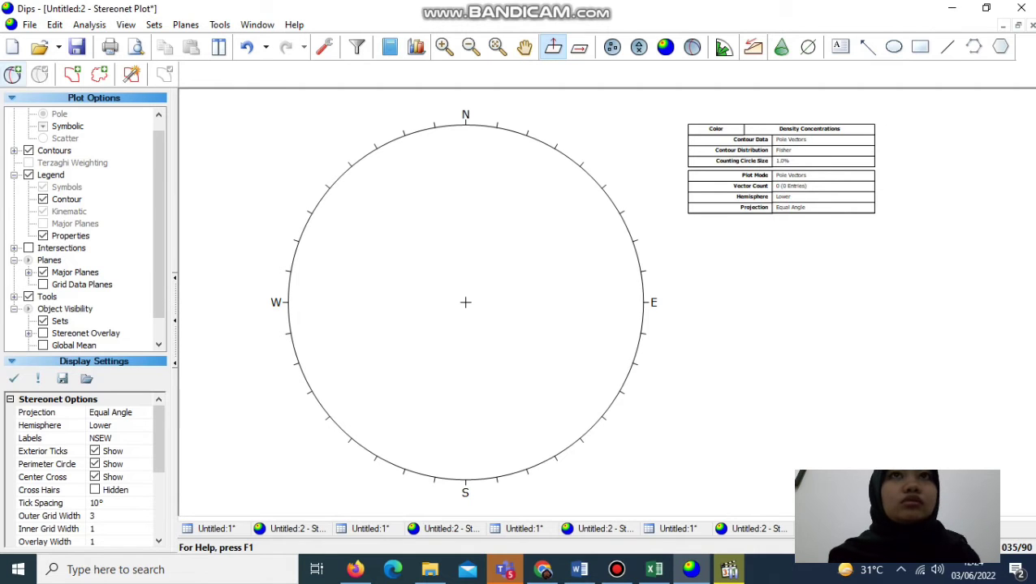
left_click(551, 294)
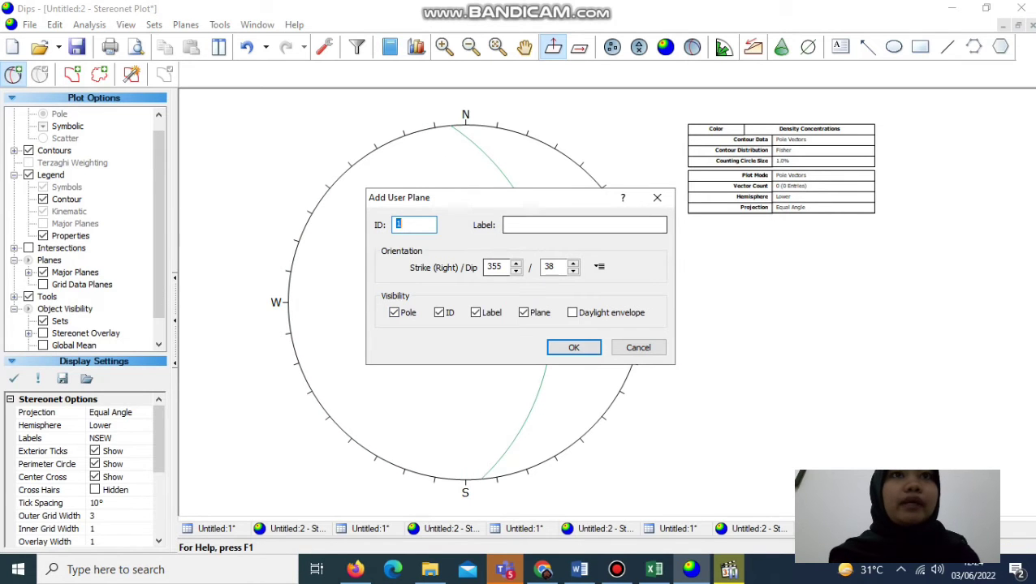
left_click(568, 225)
type("Sesar")
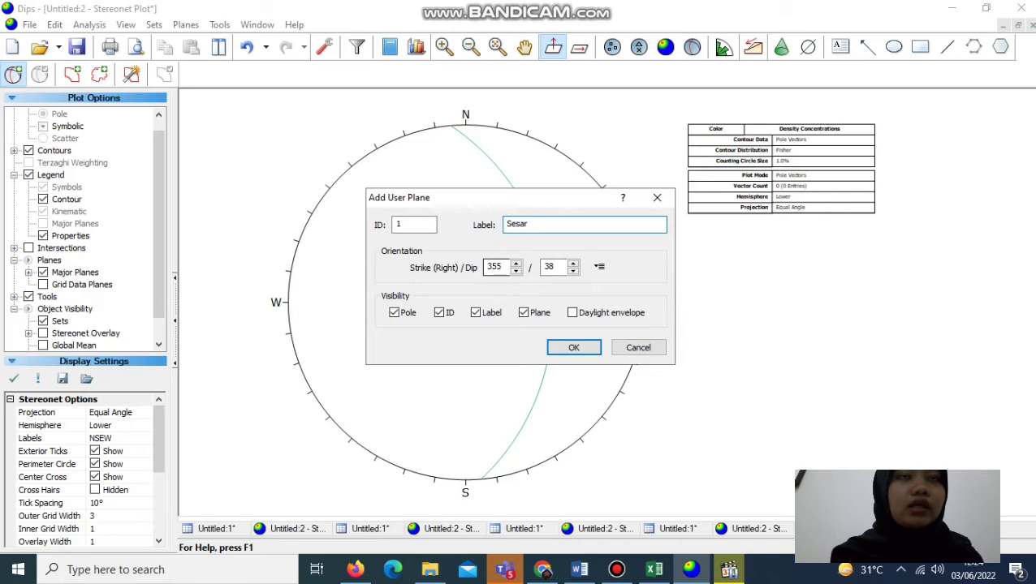
left_click(503, 267)
key("BackSpace")
key("BackSpace")
key("BackSpace")
type("145")
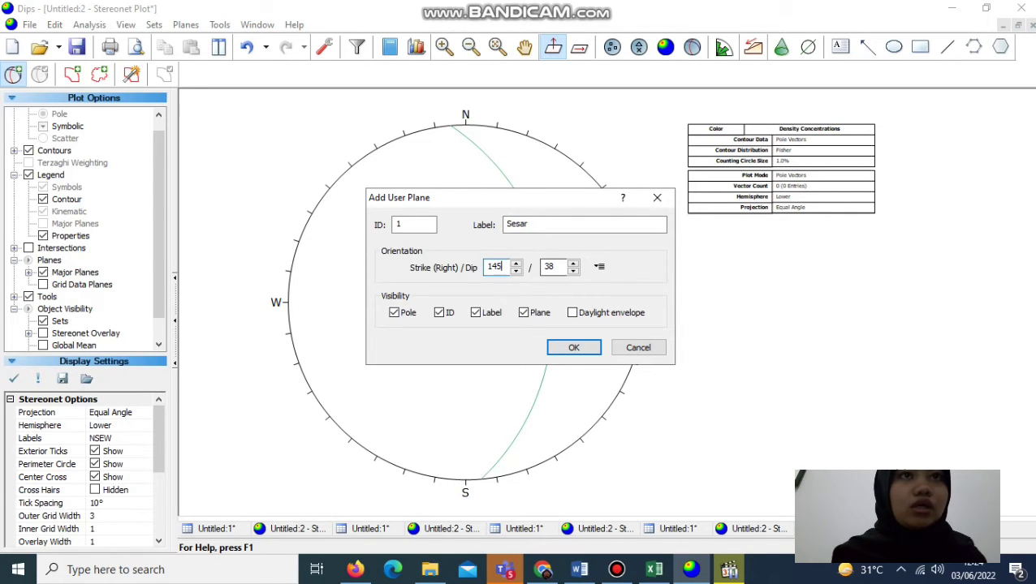
key("Tab")
key("BackSpace")
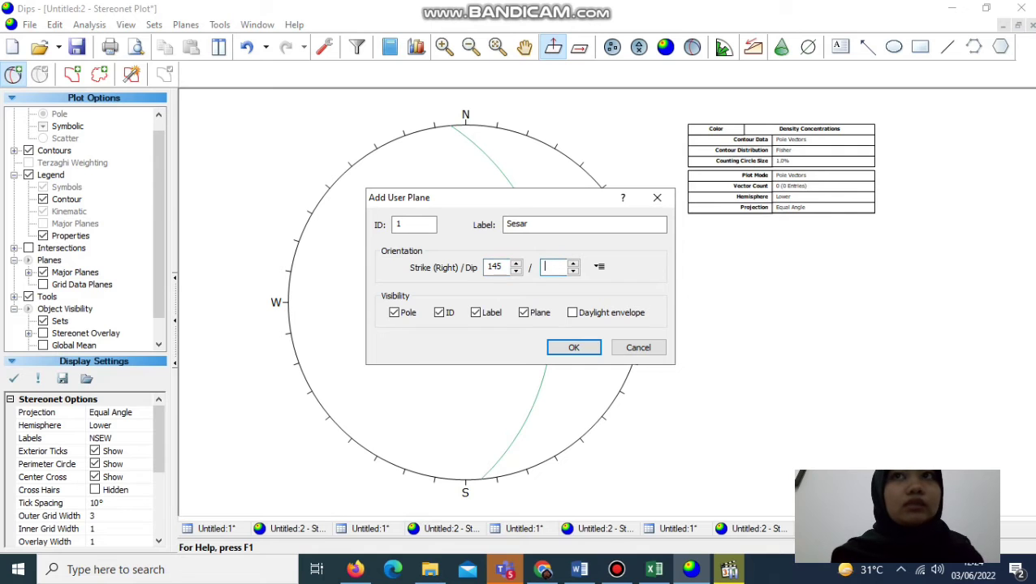
type("43")
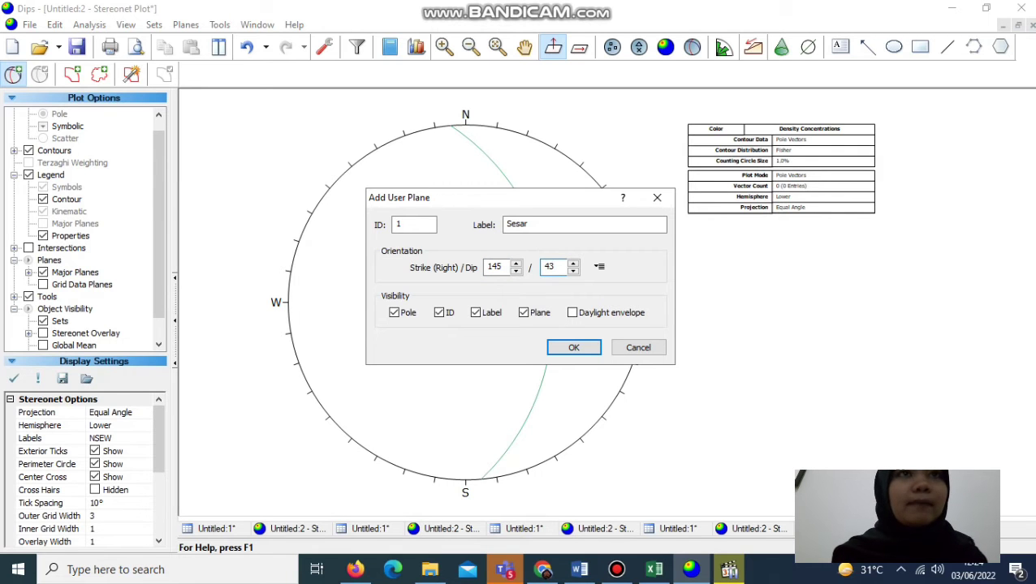
- Check the fault data in Excel, turn off the Sesar plane's pole and ID visibility, and add the plane to the stereonet
key("alt+Tab")
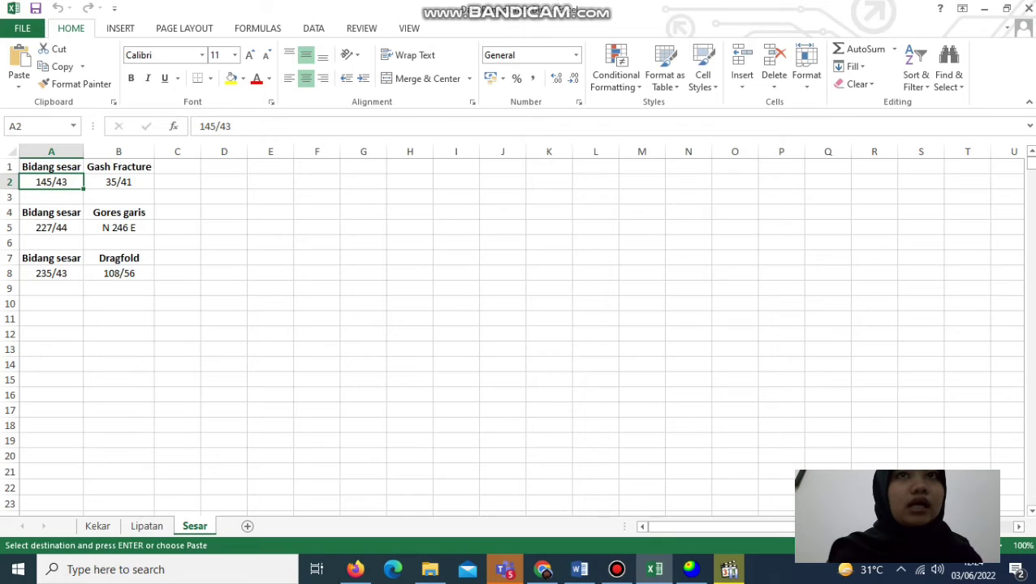
key("alt+Tab")
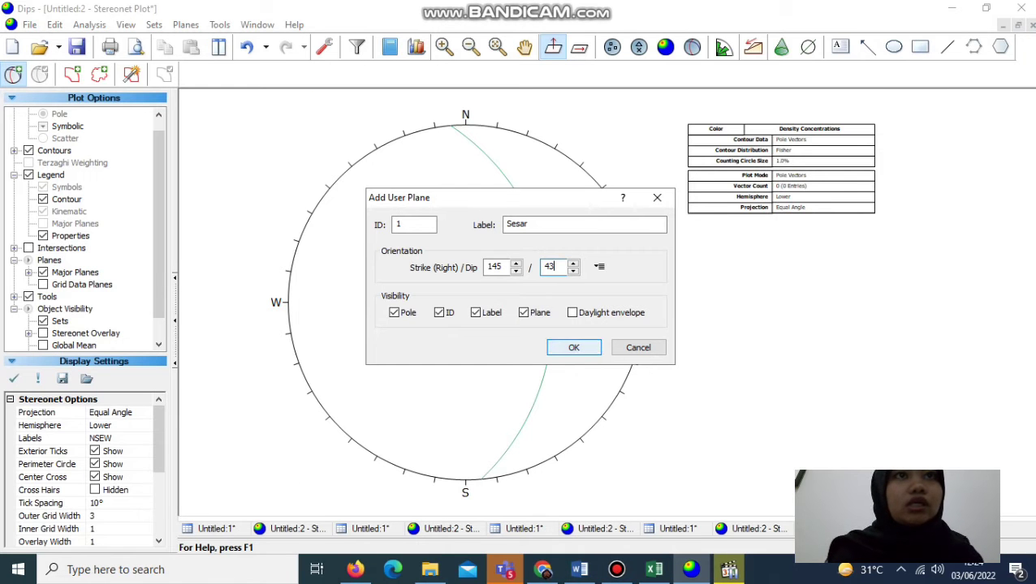
left_click(439, 313)
left_click(394, 313)
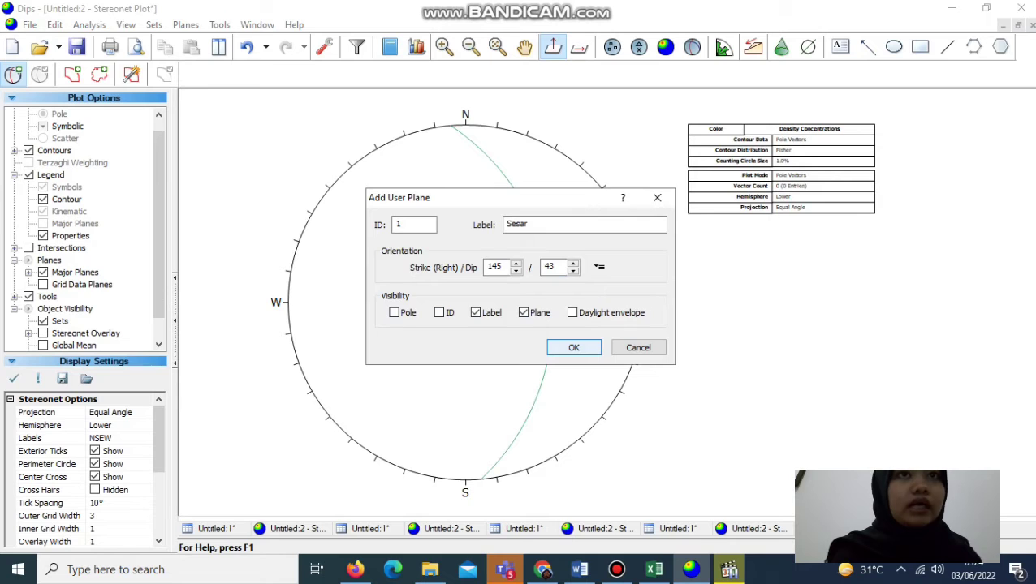
left_click(573, 348)
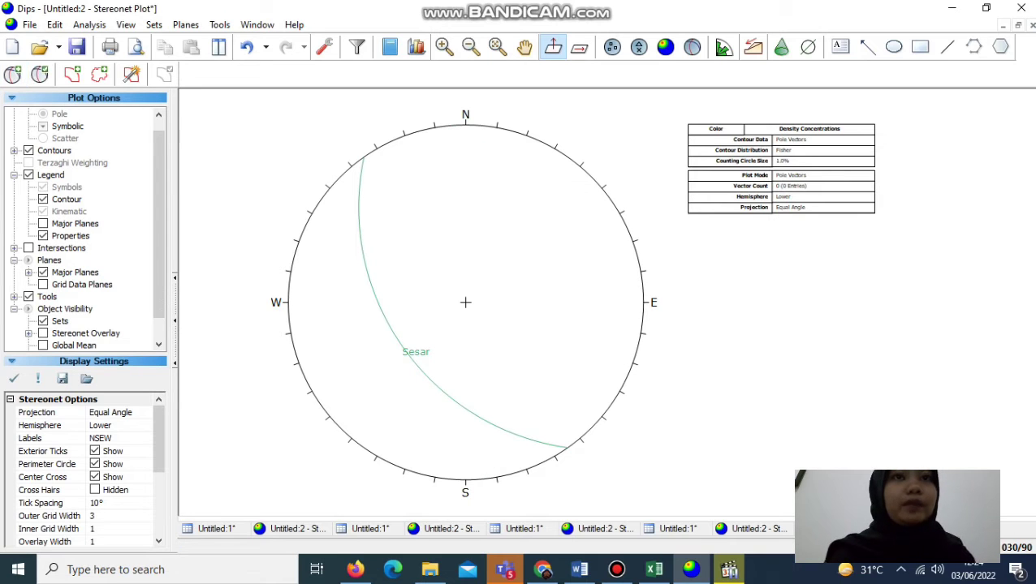
- Add a user plane labelled Gash Fracture with strike 35 and dip 41, taken from the Sesar sheet in Excel
left_click(497, 302)
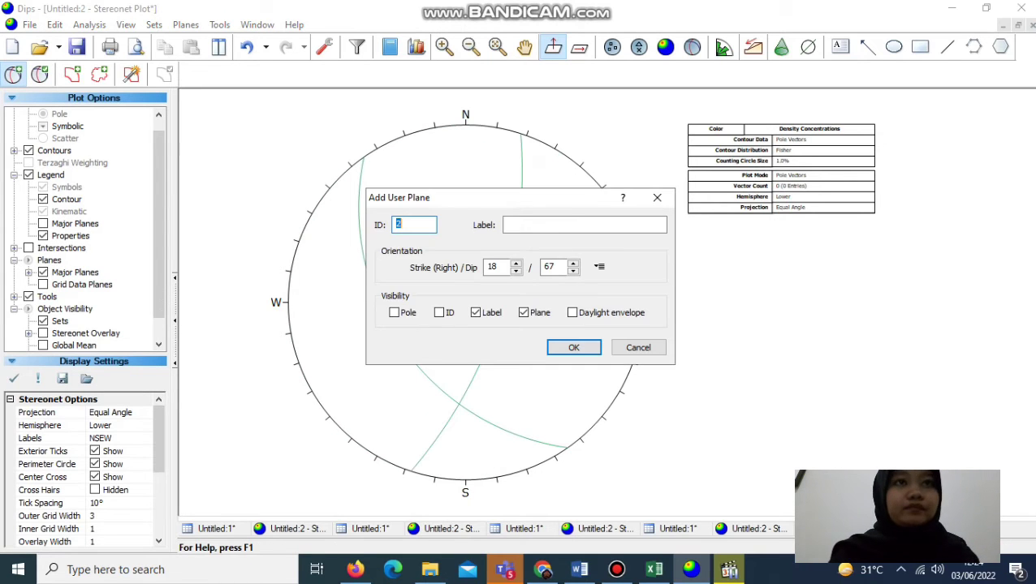
left_click(538, 225)
type("Gash Fracture")
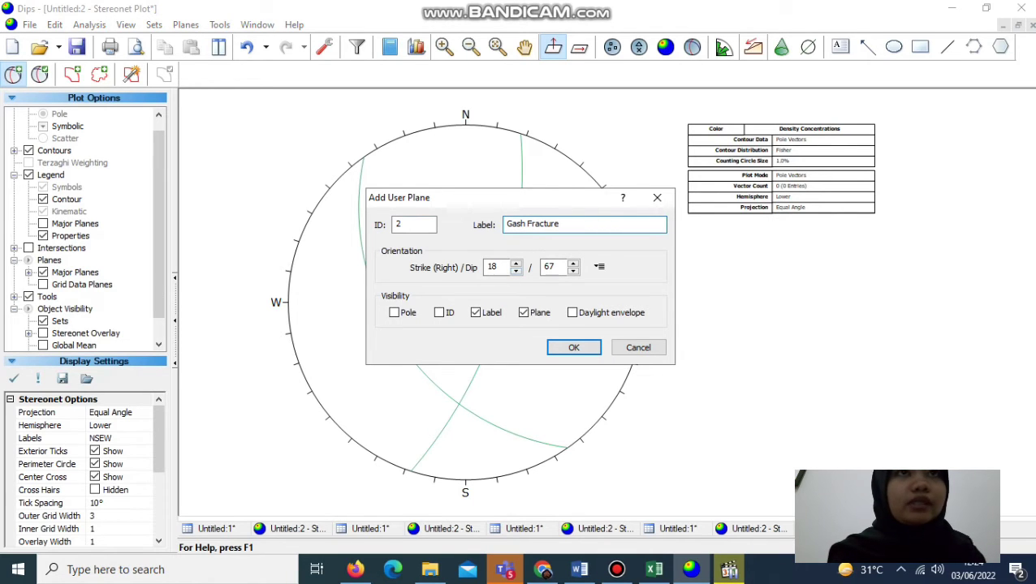
left_click(497, 267)
left_click(655, 570)
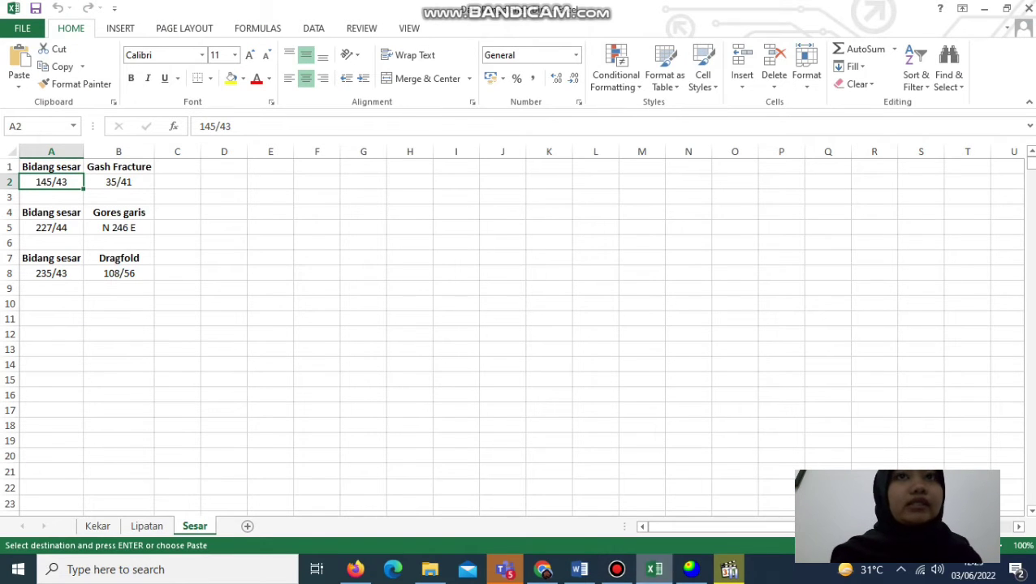
left_click(691, 569)
key("BackSpace")
key("BackSpace")
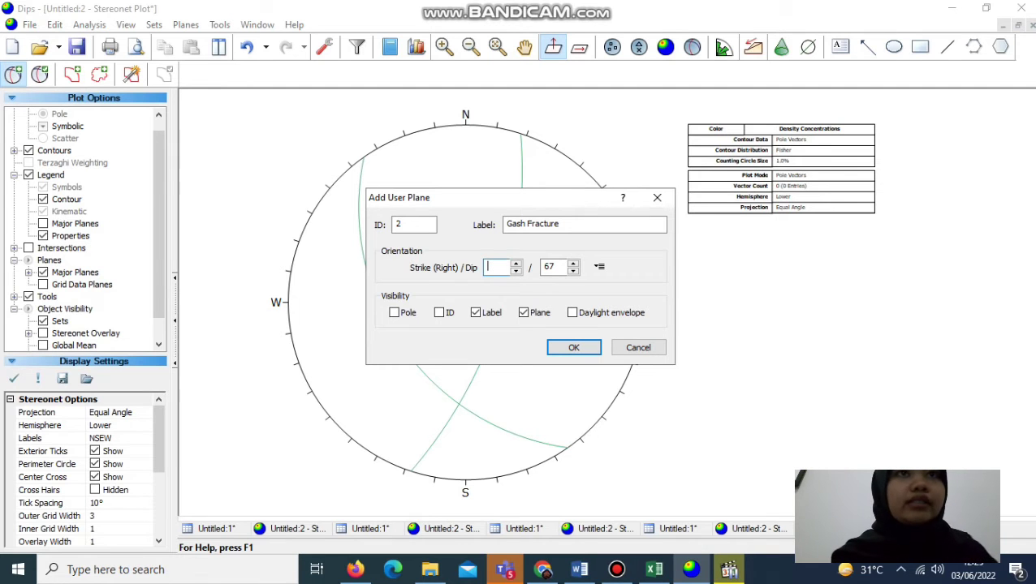
type("35")
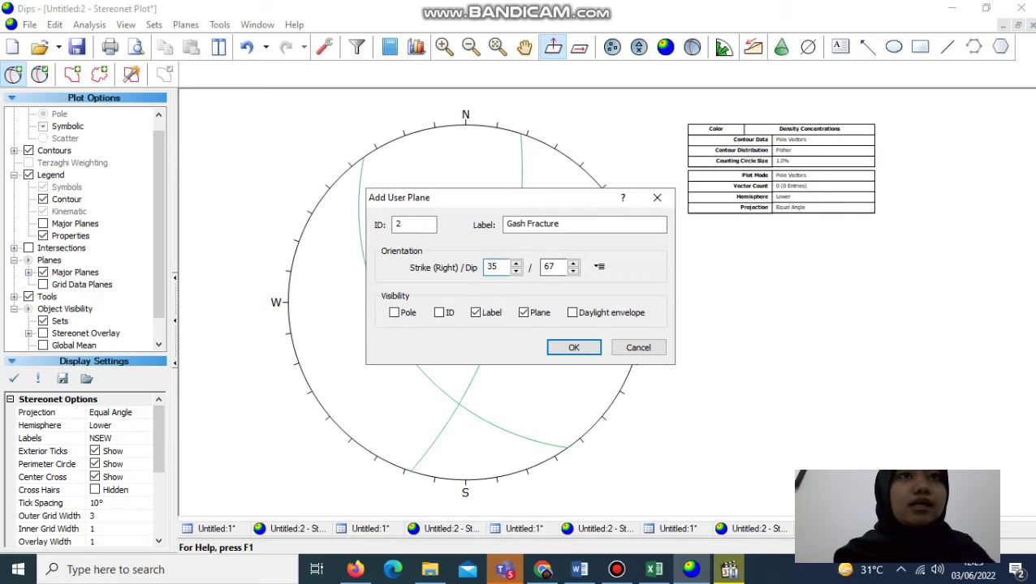
key("Tab")
key("BackSpace")
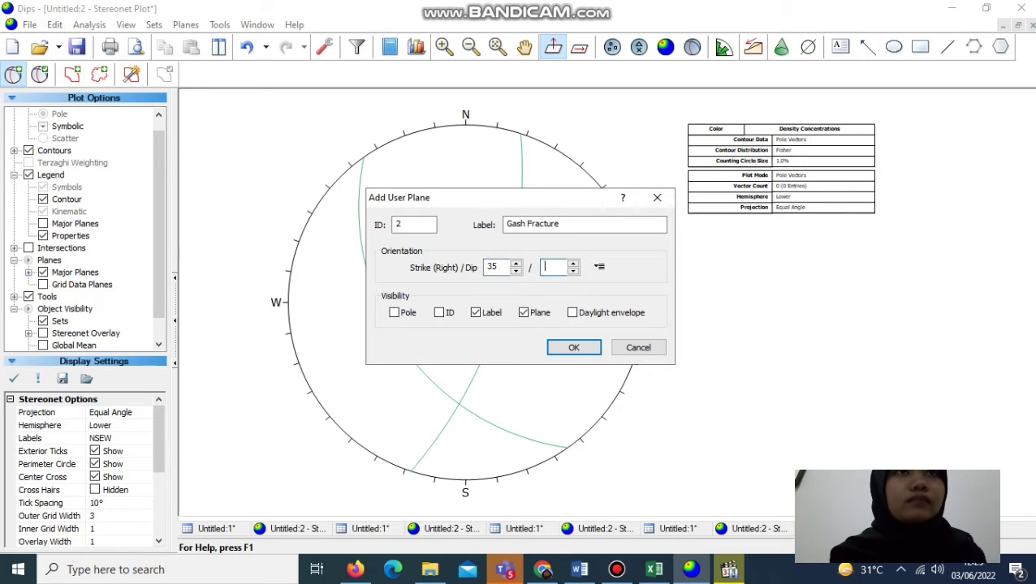
type("41")
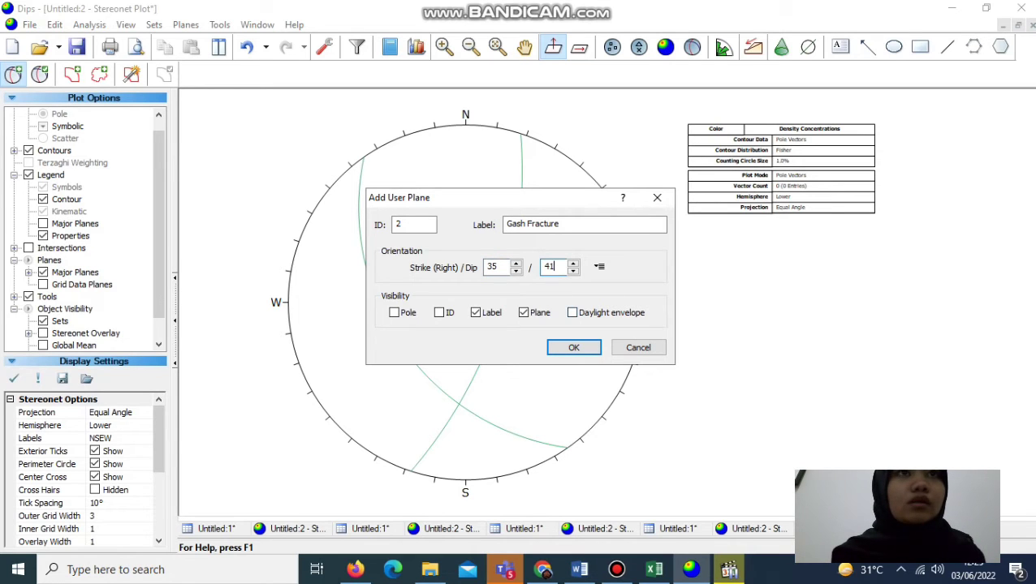
key("Return")
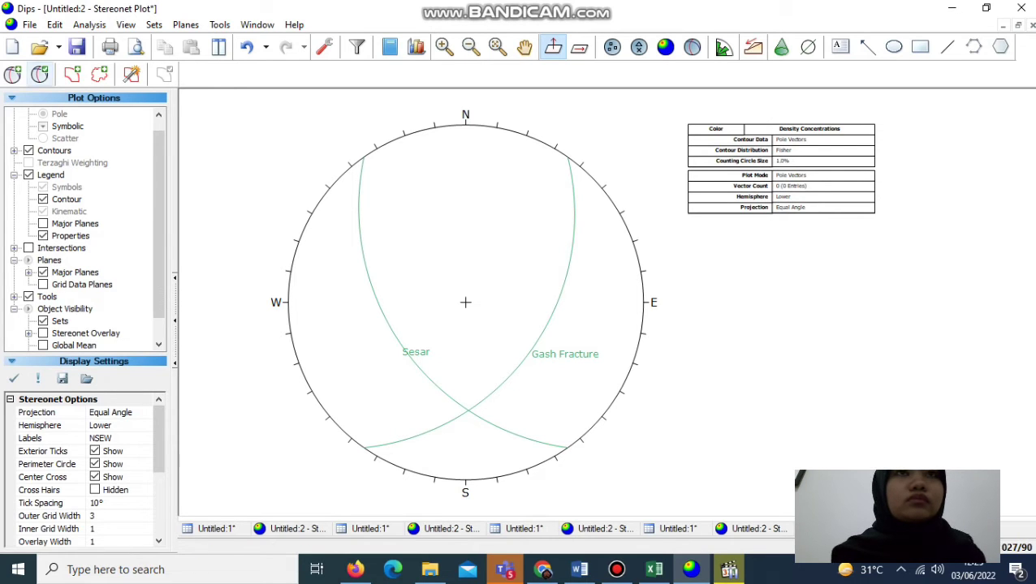
- Add a user plane labelled Sigma 2, strike 268 and dip 63, at the Sesar and Gash Fracture intersection, showing its pole instead of the plane
left_click(552, 46)
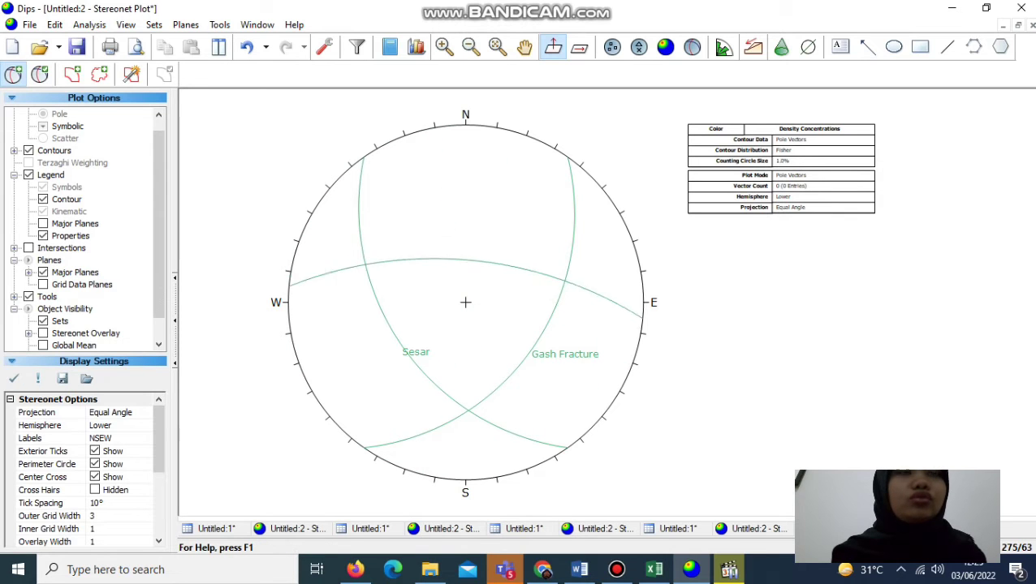
left_click(475, 261)
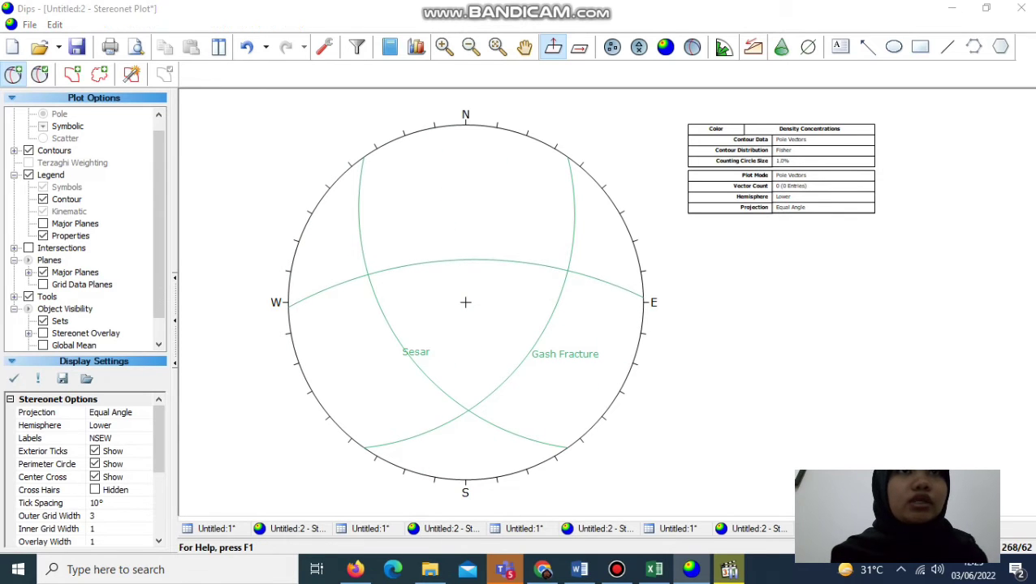
left_click(568, 225)
type("Sigma 2")
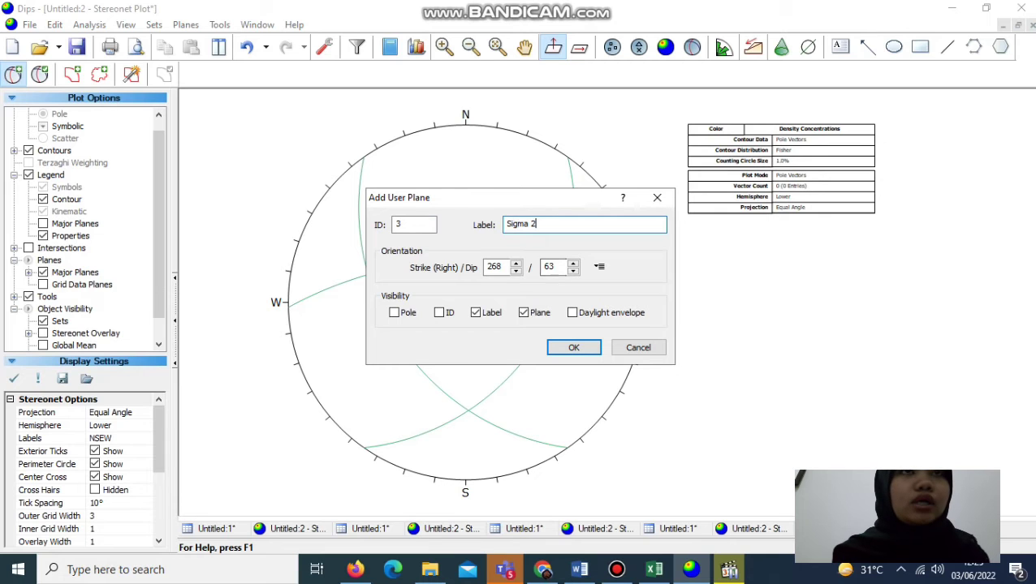
left_click(523, 312)
left_click(394, 312)
left_click(574, 348)
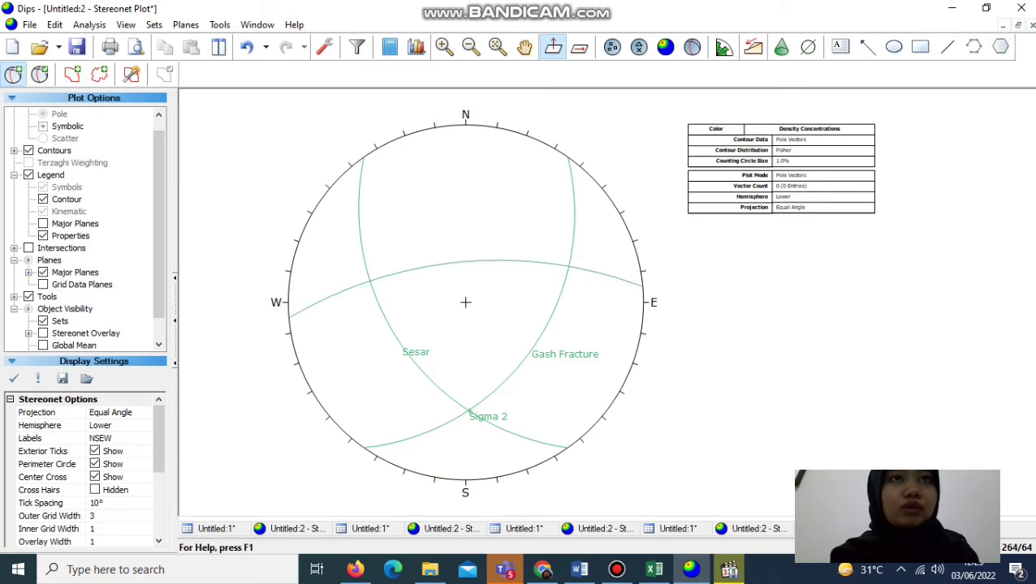
left_click(469, 411)
key("Tab")
type("Garis bantu")
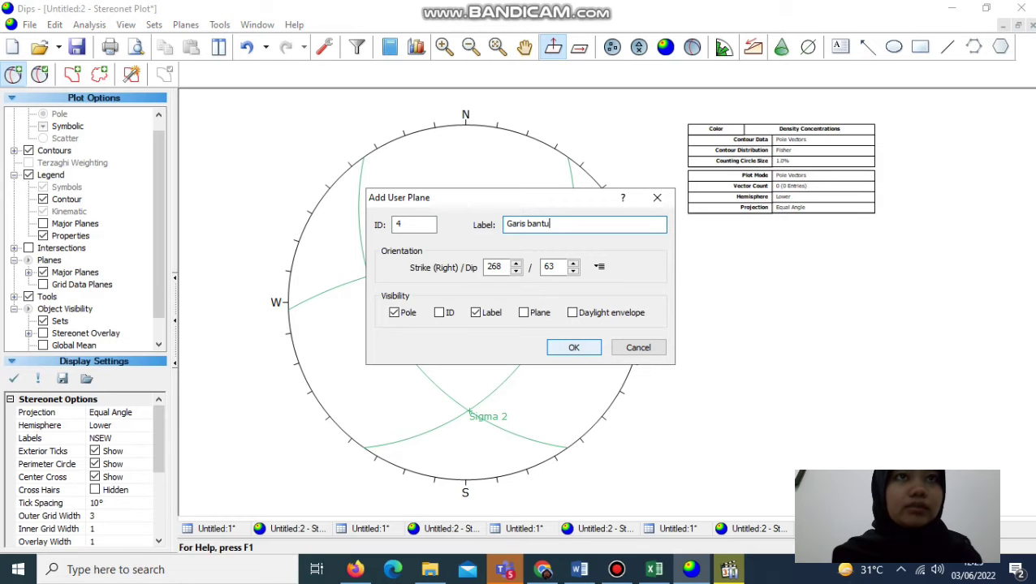
key("Return")
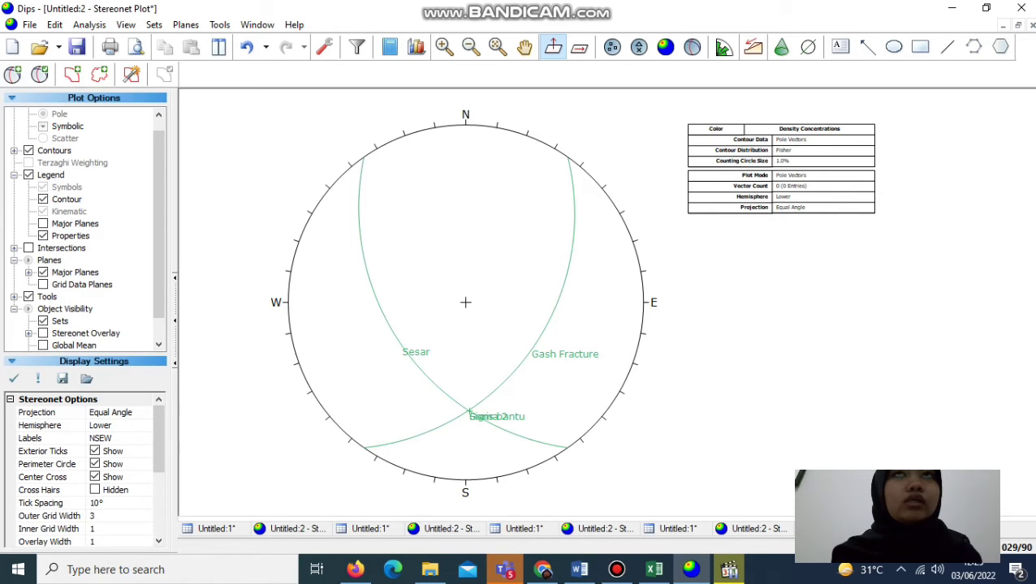
left_click(246, 47)
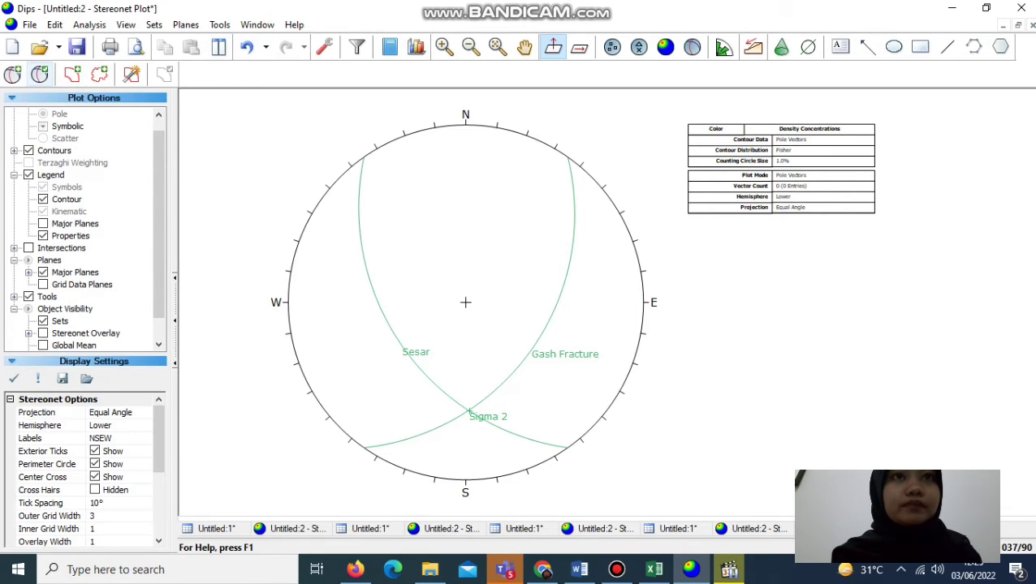
- Add a user plane labelled Garis bantu with strike 267 and dip 63 at the Sigma 2 pole, showing the plane instead of its pole
left_click(13, 74)
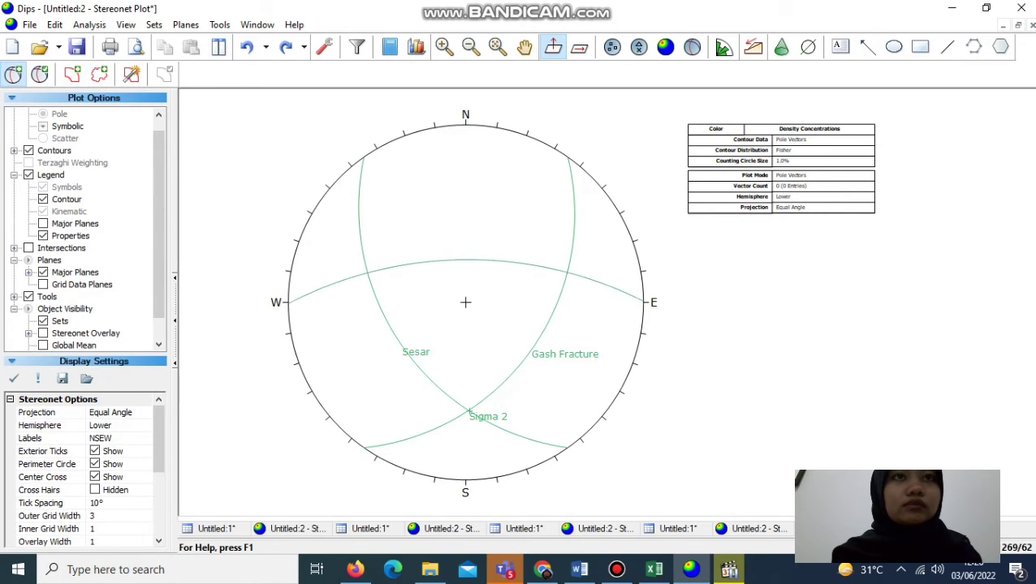
left_click(463, 260)
left_click(569, 225)
type("Garis bantu")
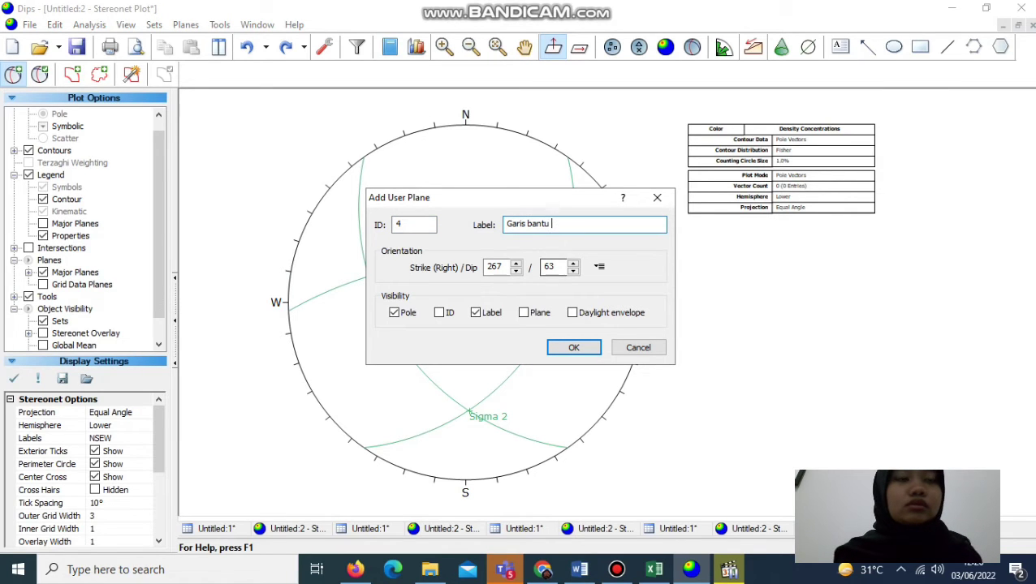
left_click(524, 312)
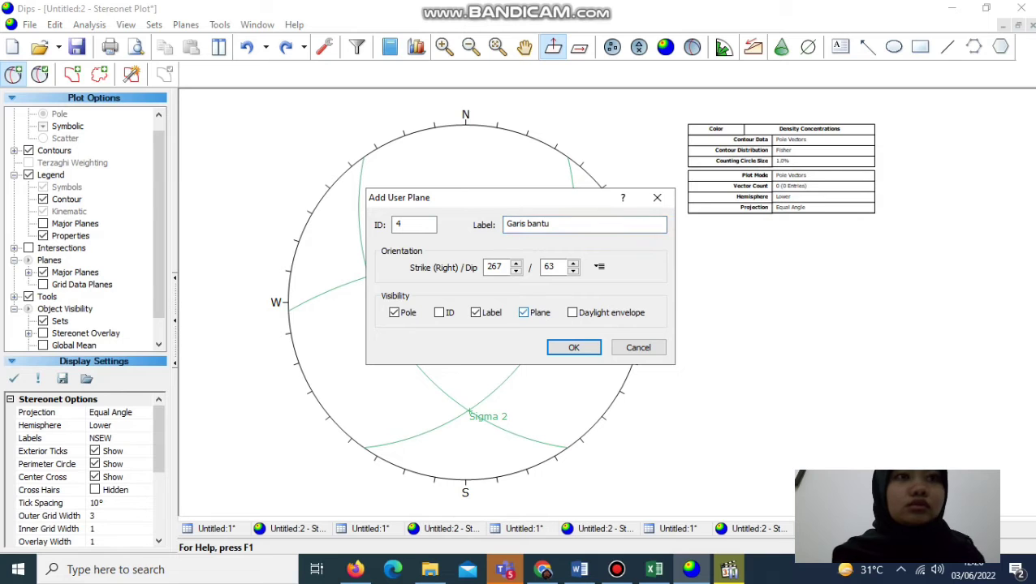
left_click(394, 312)
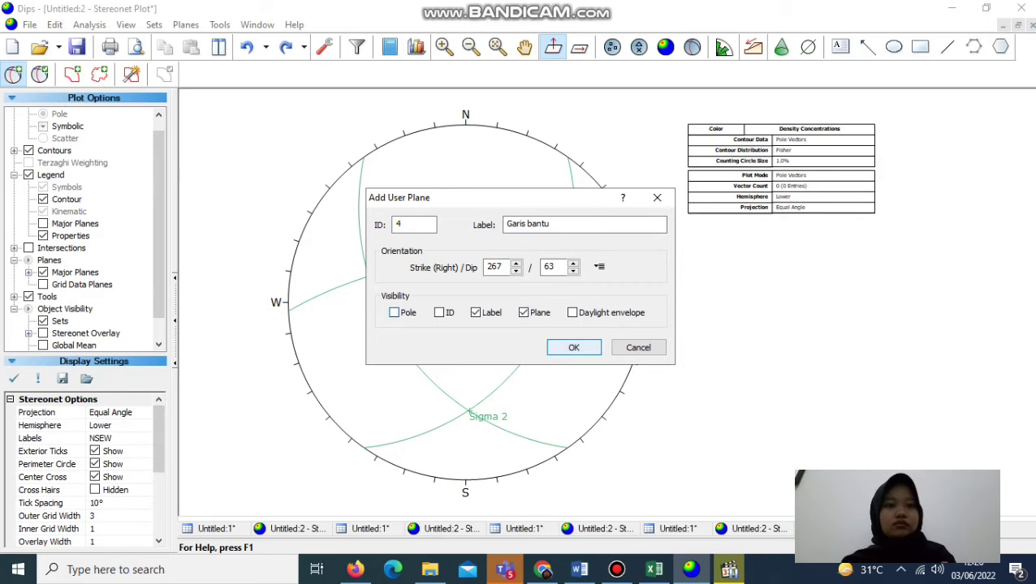
left_click(574, 348)
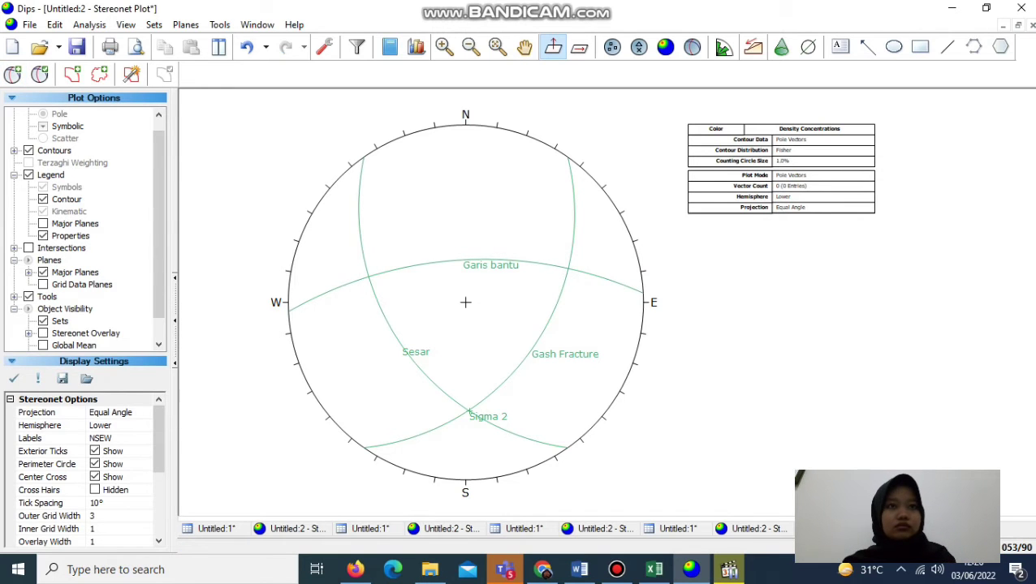
- Add a user plane labelled Sigma 1, strike 162 and dip 62, at the Gash Fracture and Garis bantu intersection, showing its pole instead of the plane
left_click(12, 74)
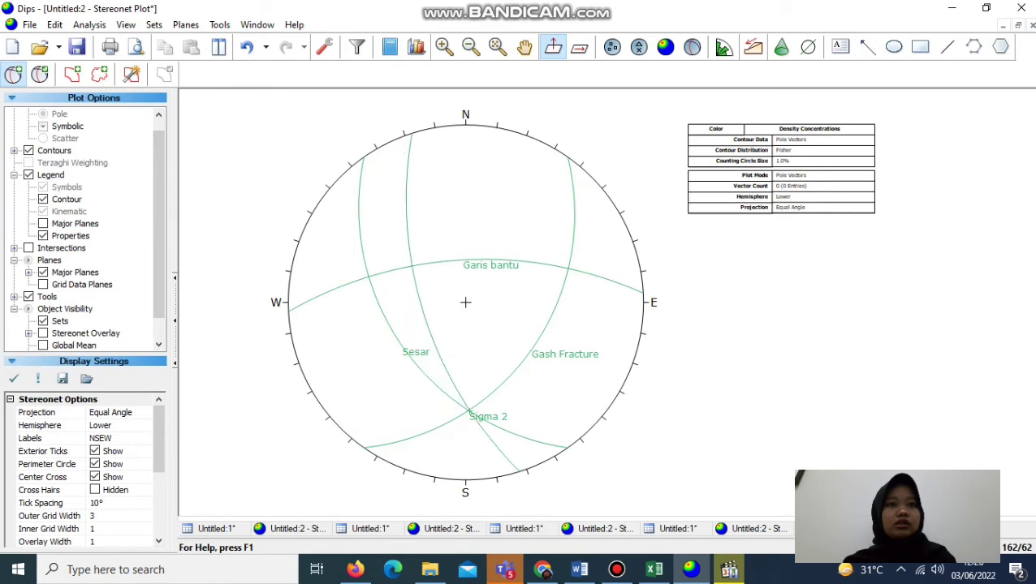
left_click(566, 269)
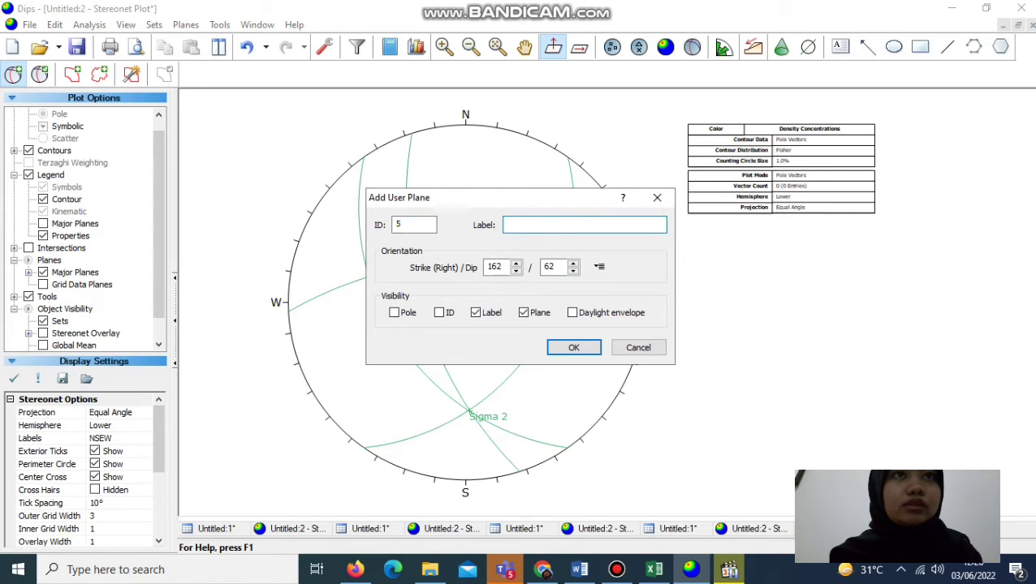
type("Si")
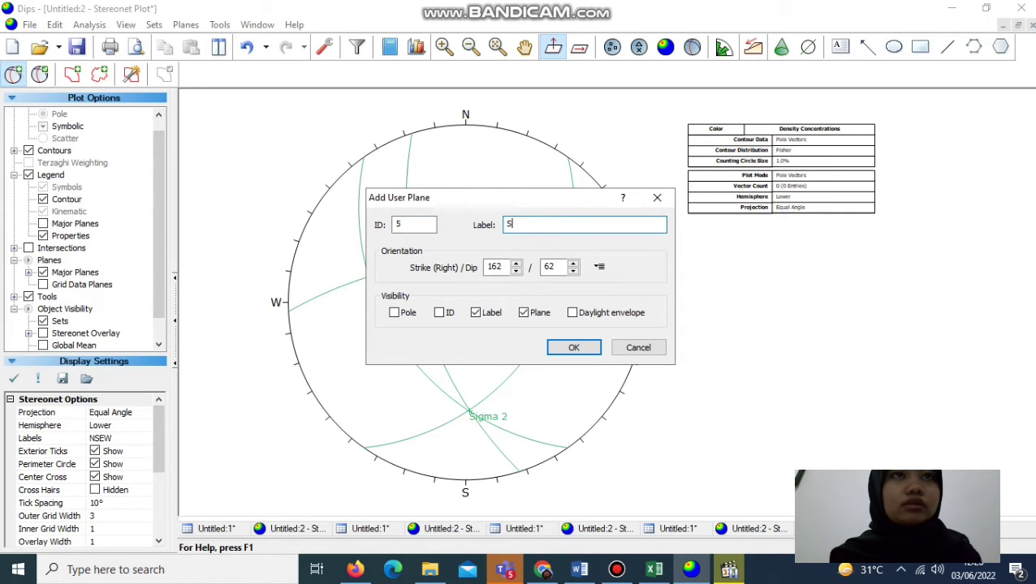
type("gma 1")
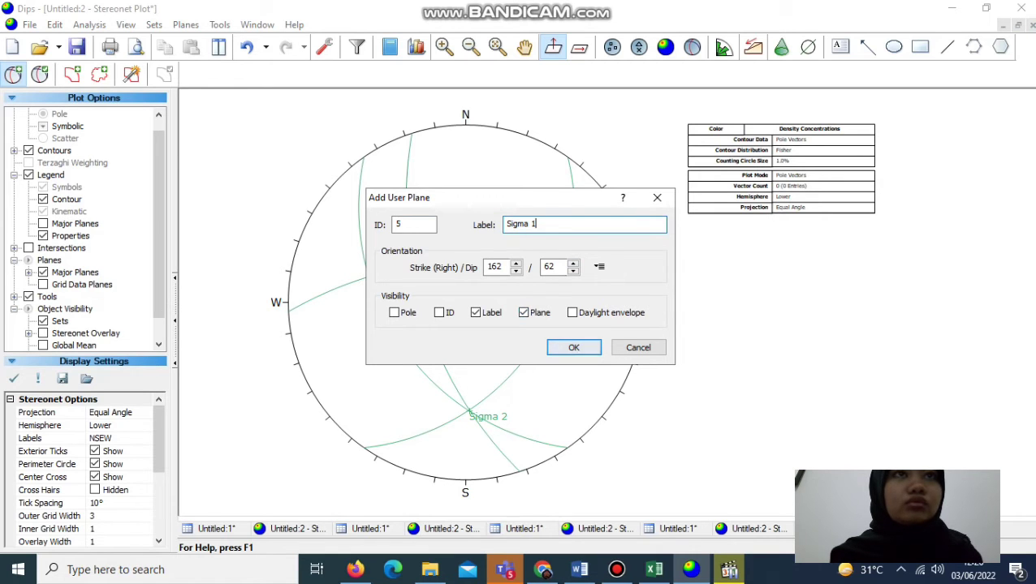
left_click(394, 313)
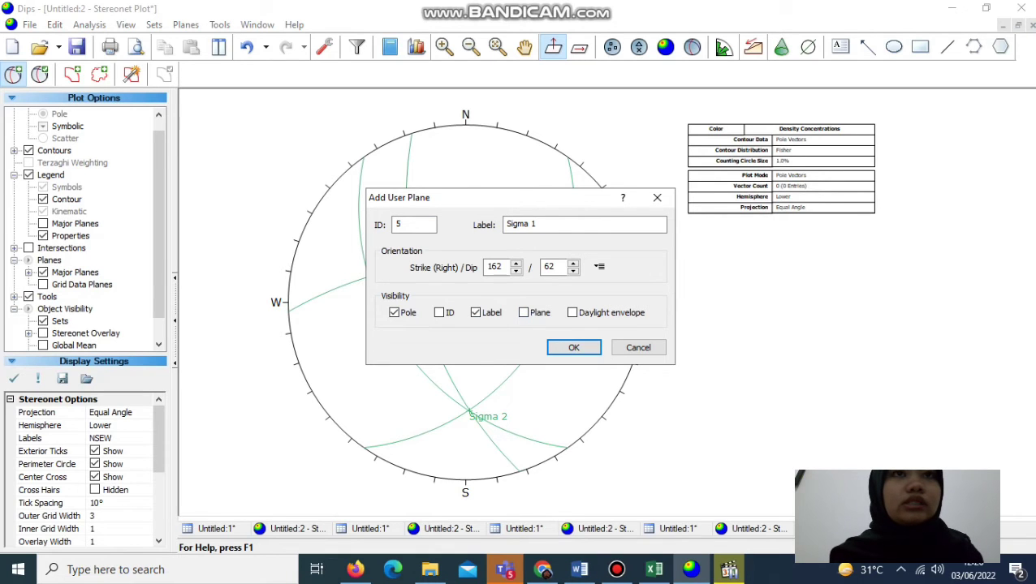
left_click(573, 347)
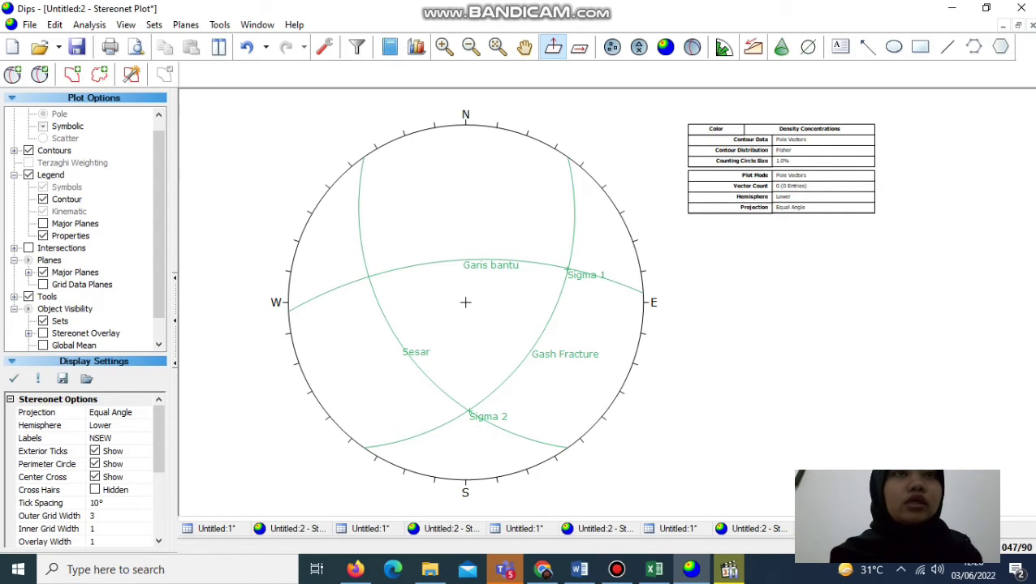
- Overlay a pitch grid on Garis bantu and add a user plane labelled Sigma 3, strike 33 and dip 42, with its pole on that line
left_click(220, 25)
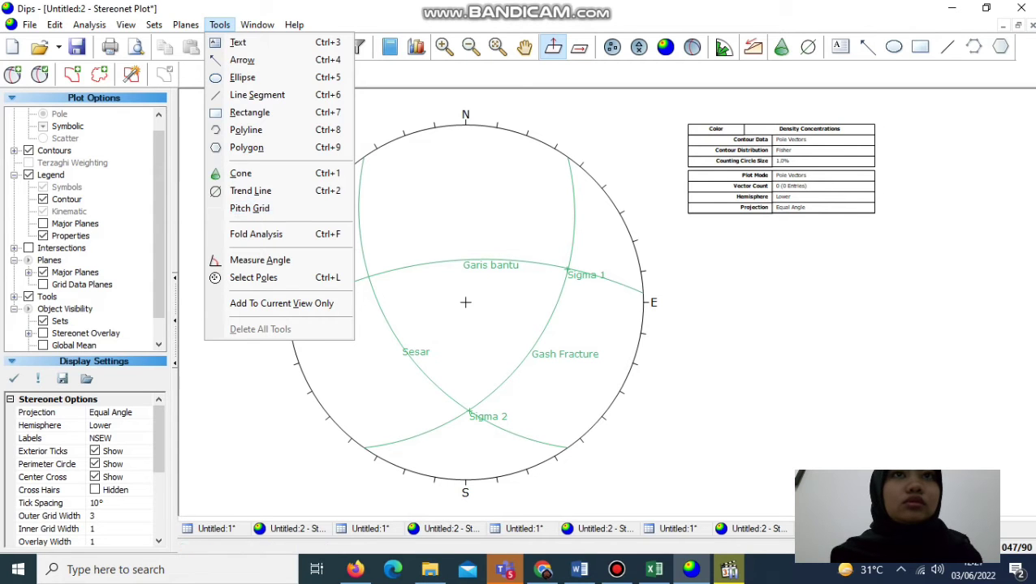
left_click(259, 207)
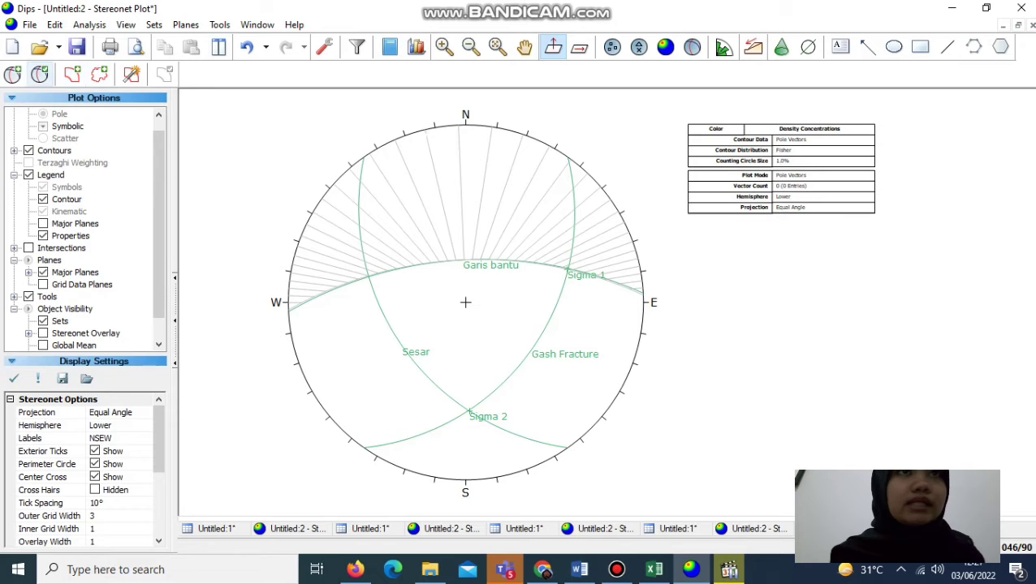
left_click(12, 74)
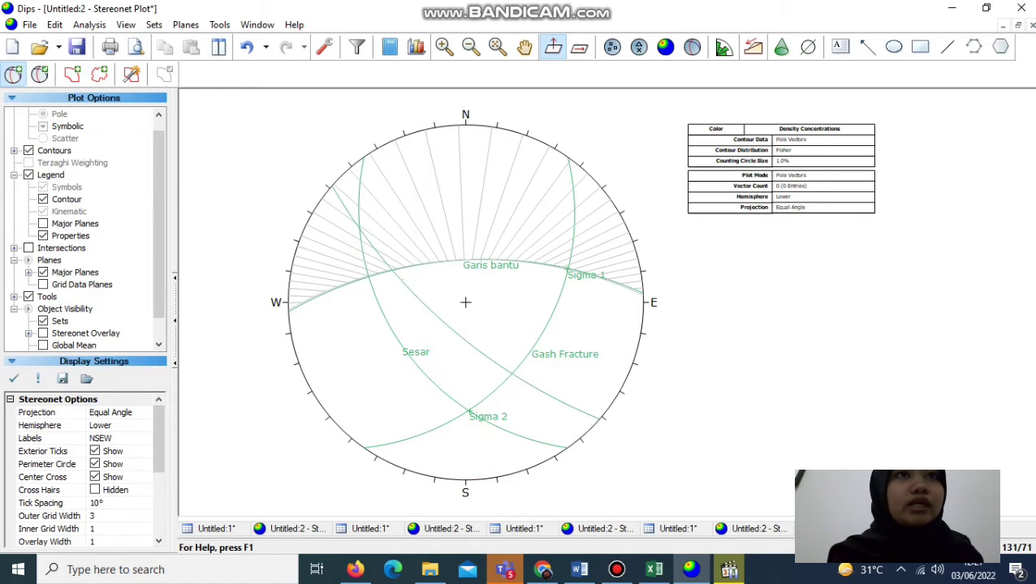
left_click(524, 46)
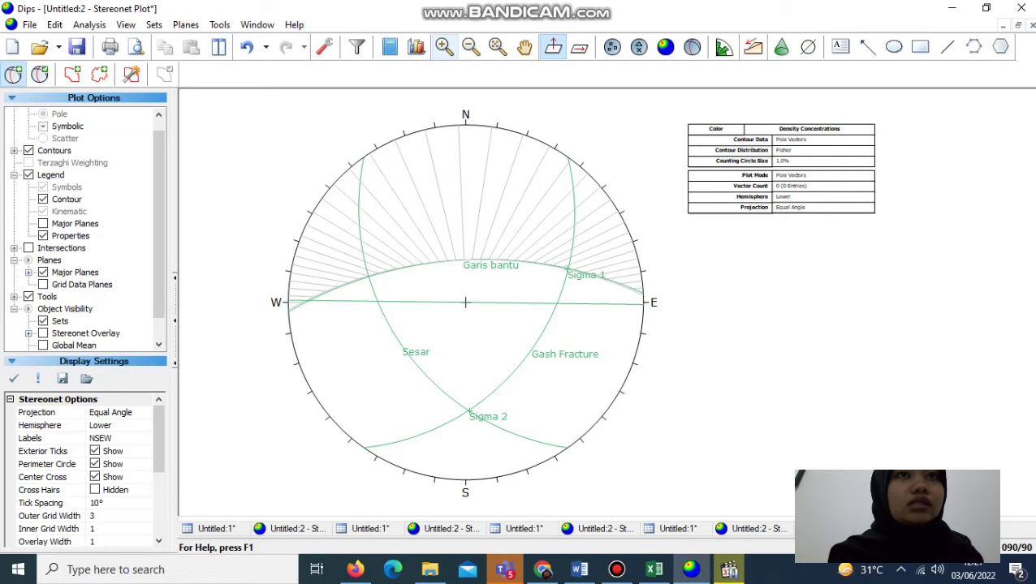
left_click(444, 47)
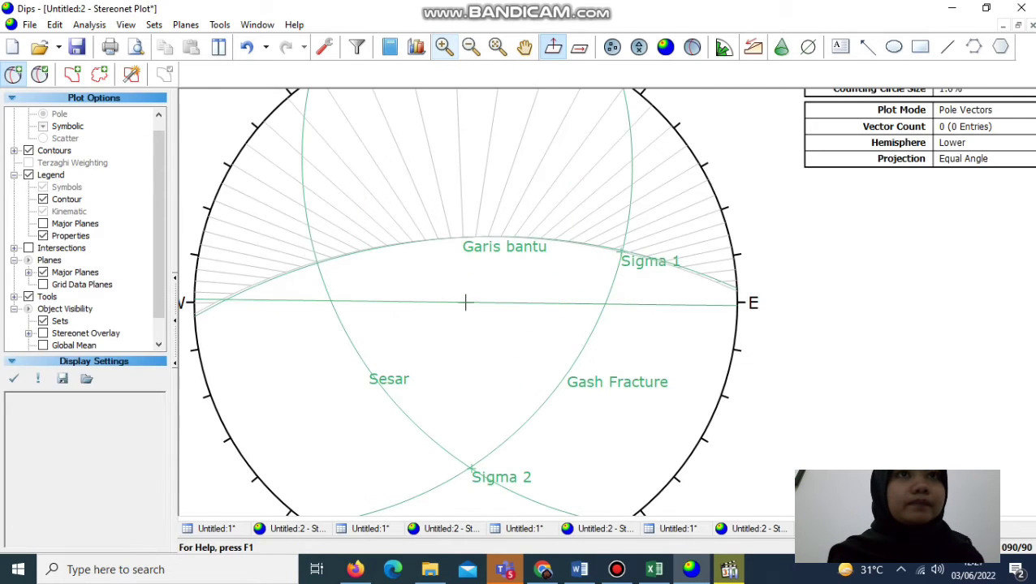
left_click(444, 46)
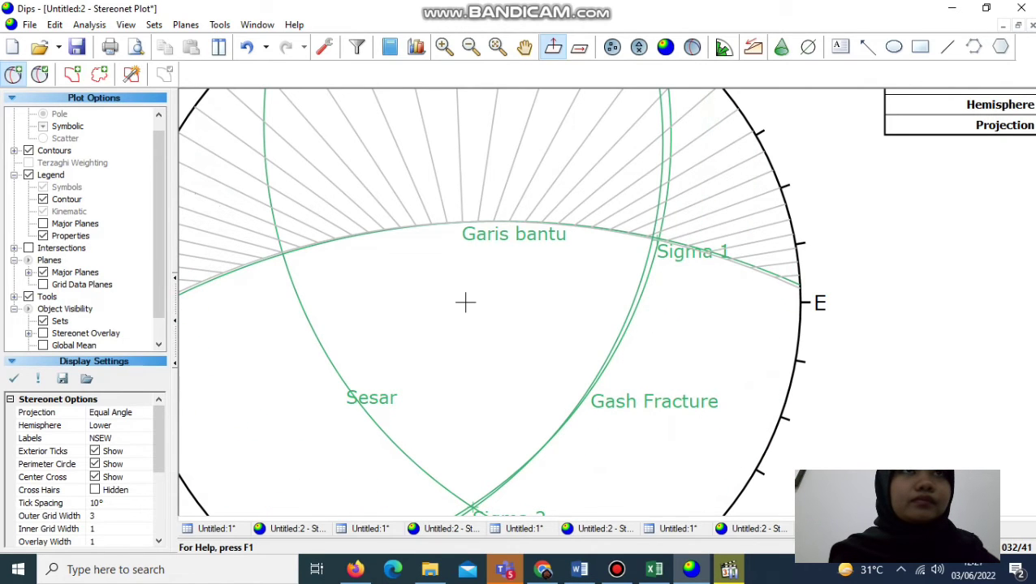
left_click(465, 303)
key("Tab")
type("Sigma 3")
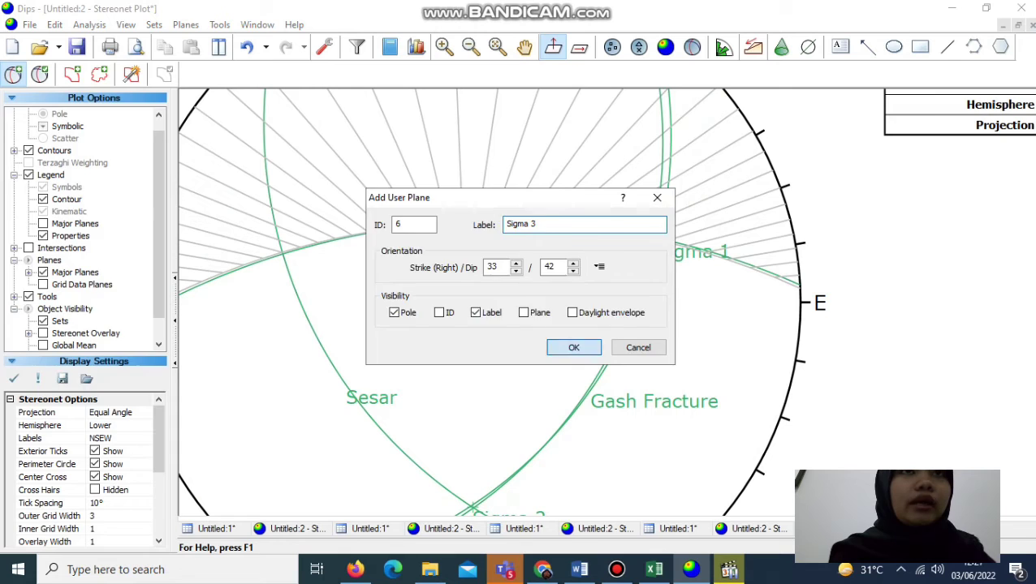
key("Return")
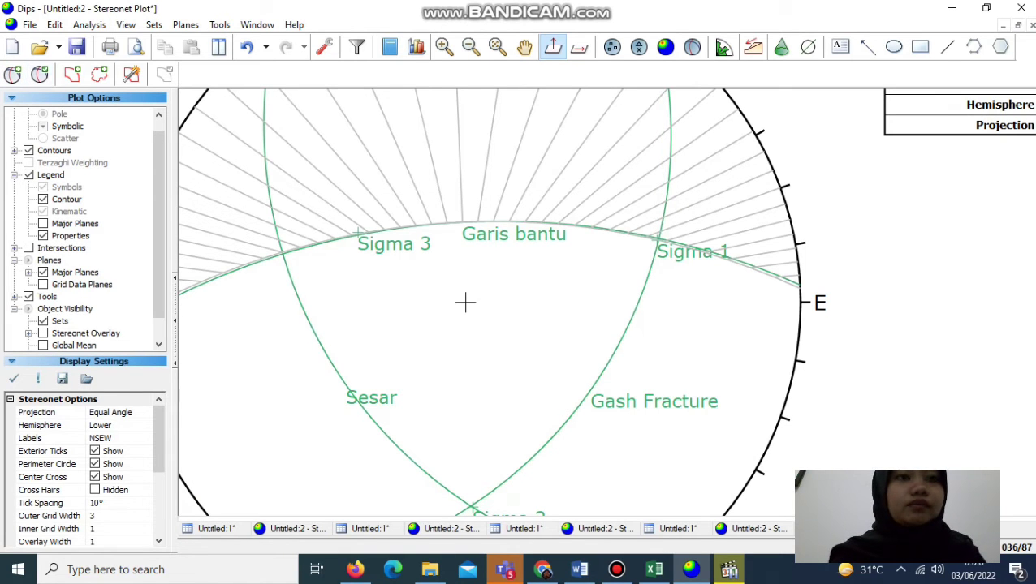
- Measure the angle between the Sigma 3 and Sigma 1 poles on the stereonet
left_click(471, 47)
left_click(471, 47)
left_click(471, 46)
left_click(471, 46)
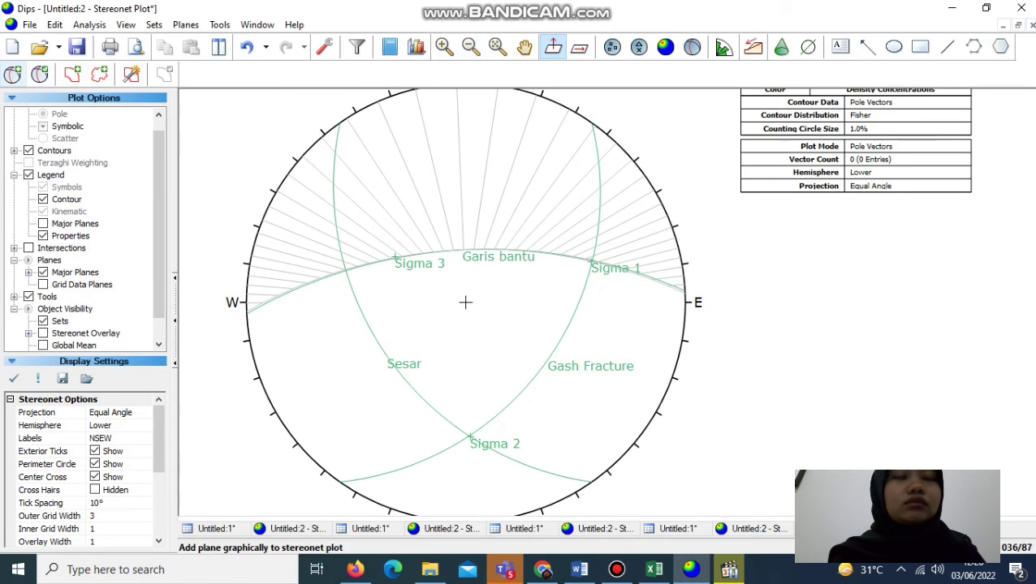
left_click(220, 25)
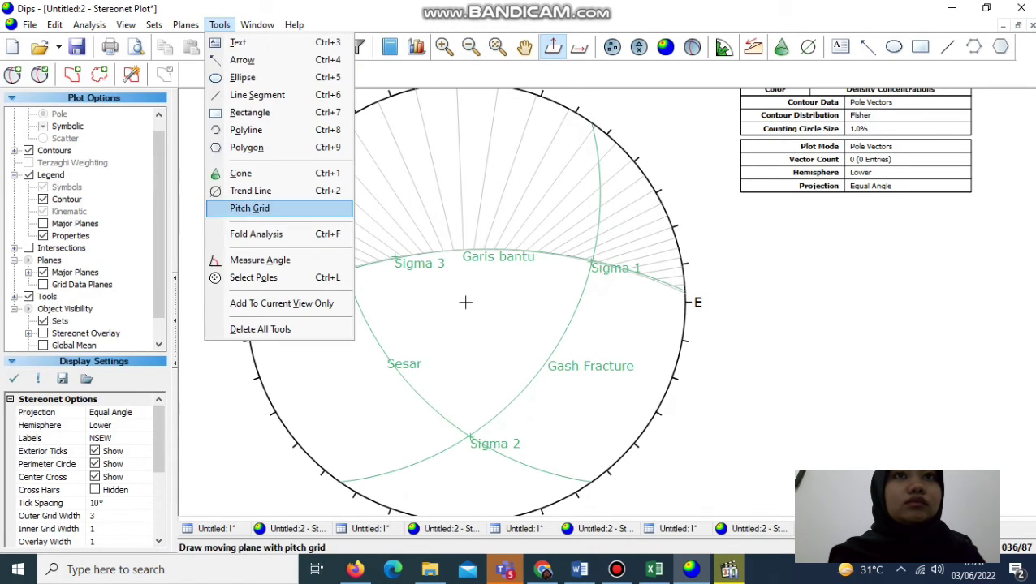
left_click(244, 259)
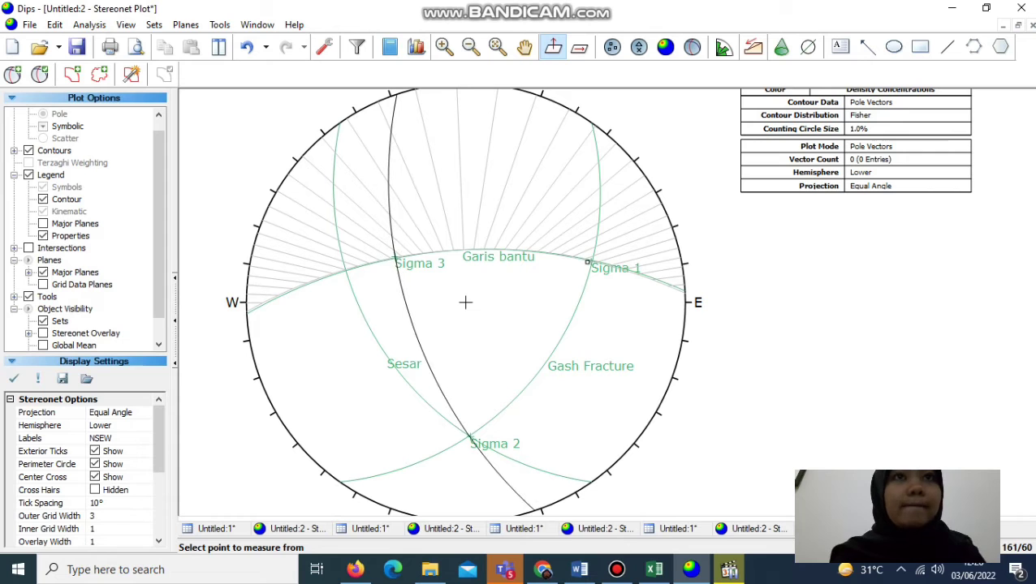
left_click(414, 255)
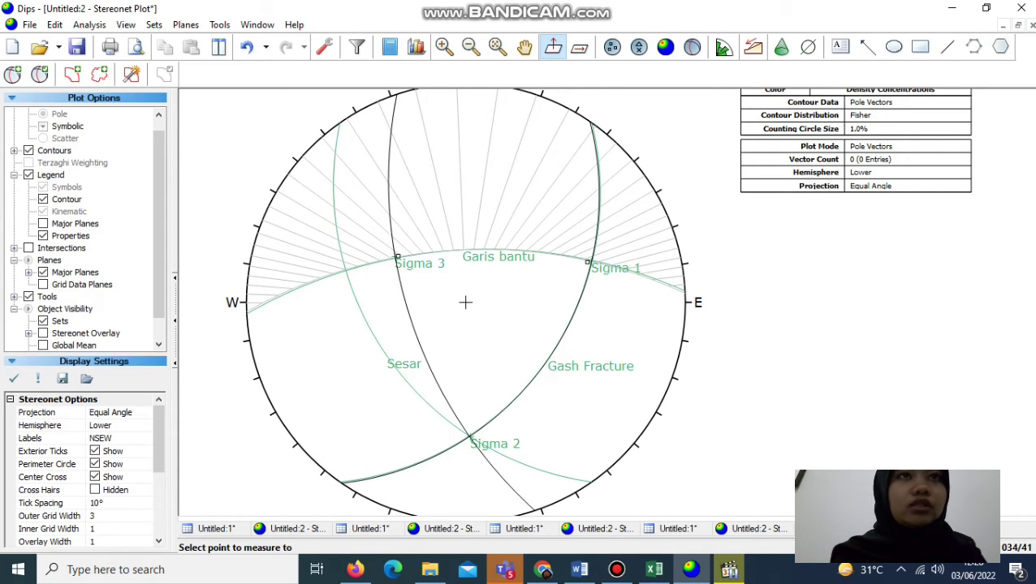
left_click(588, 262)
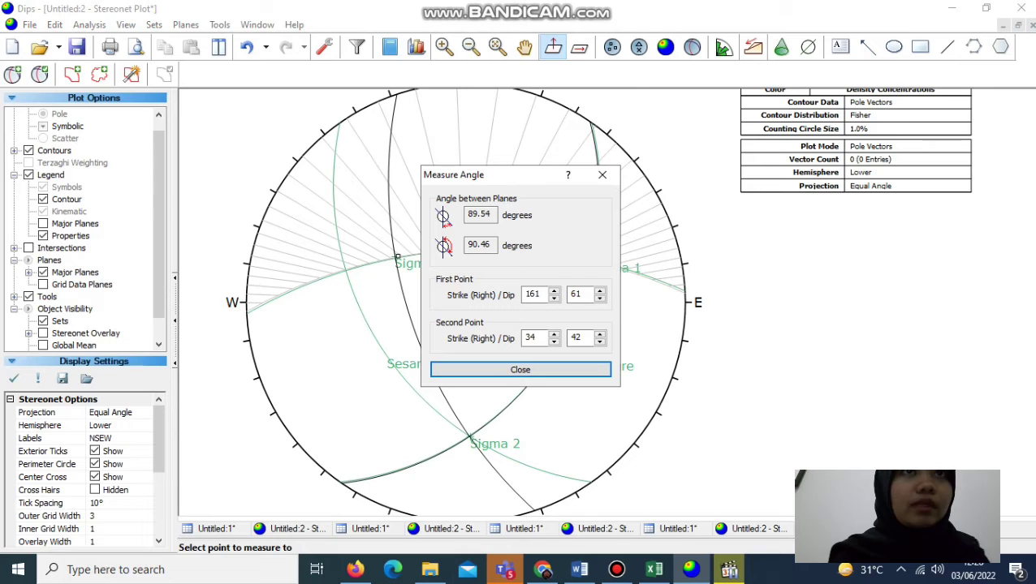
key("Escape")
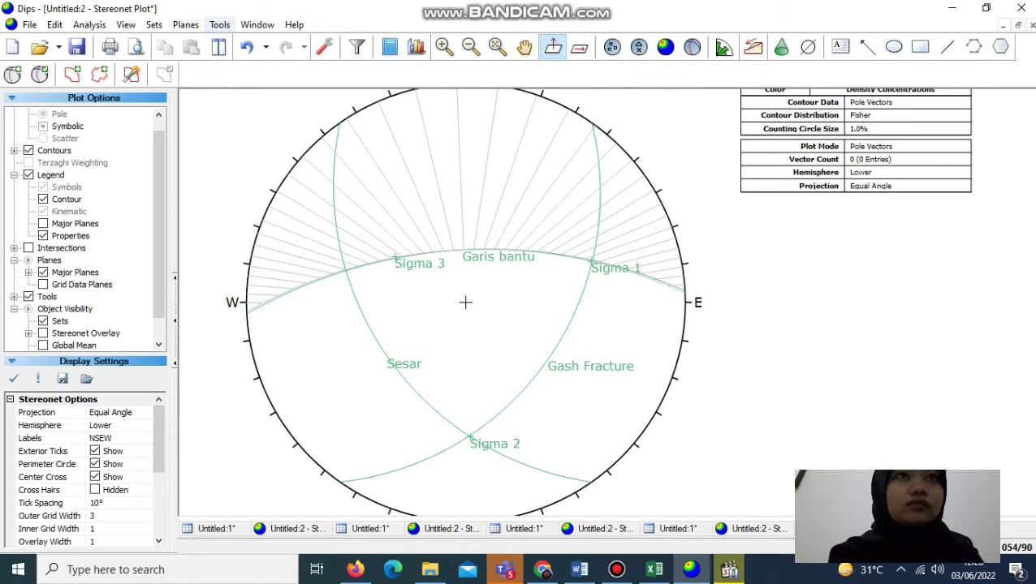
- Delete the pitch grid from the stereonet and recolour the Gash Fracture user plane blue
left_click(219, 25)
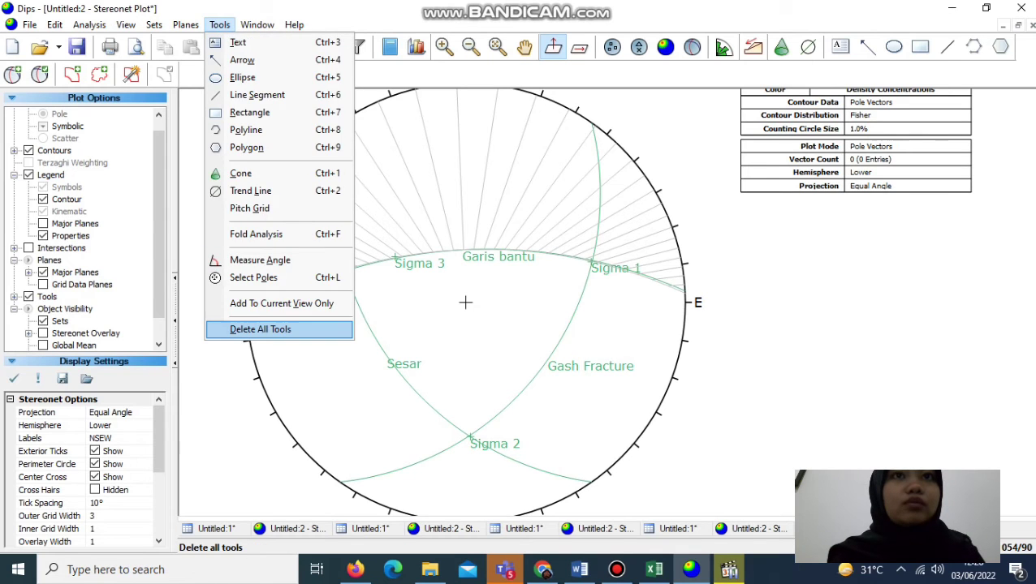
left_click(260, 329)
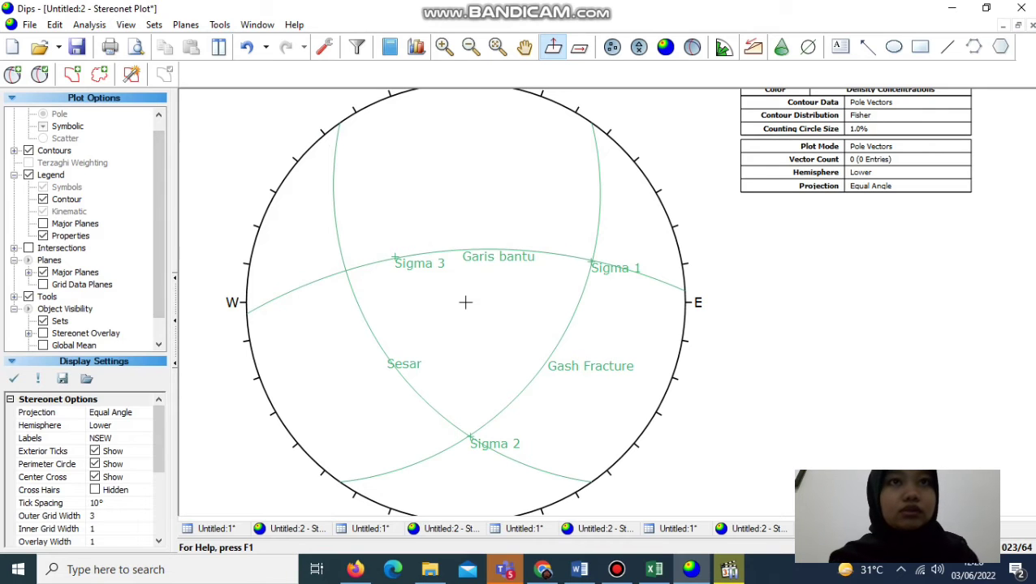
left_click(341, 245)
right_click(339, 248)
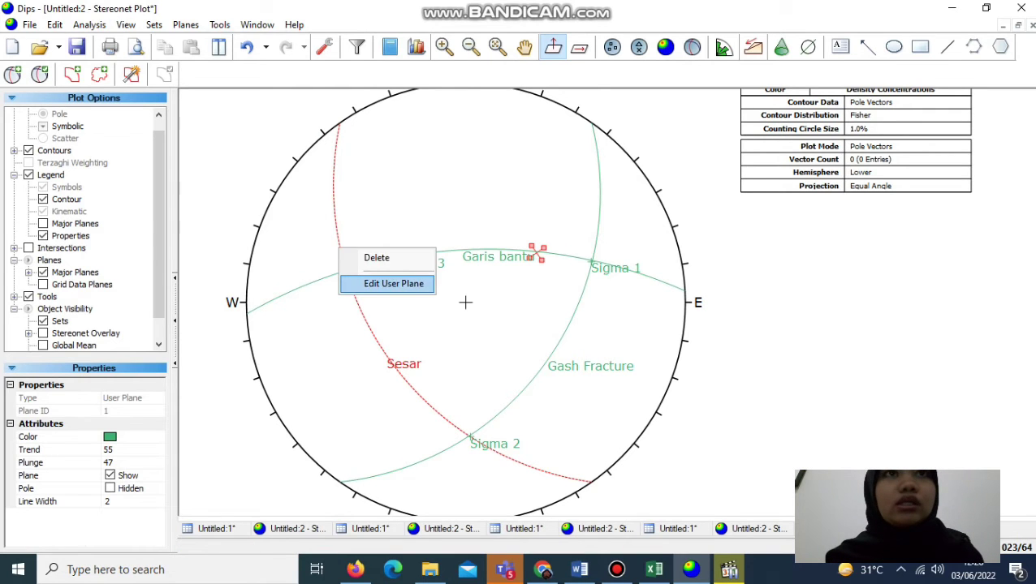
left_click(465, 302)
left_click(465, 302)
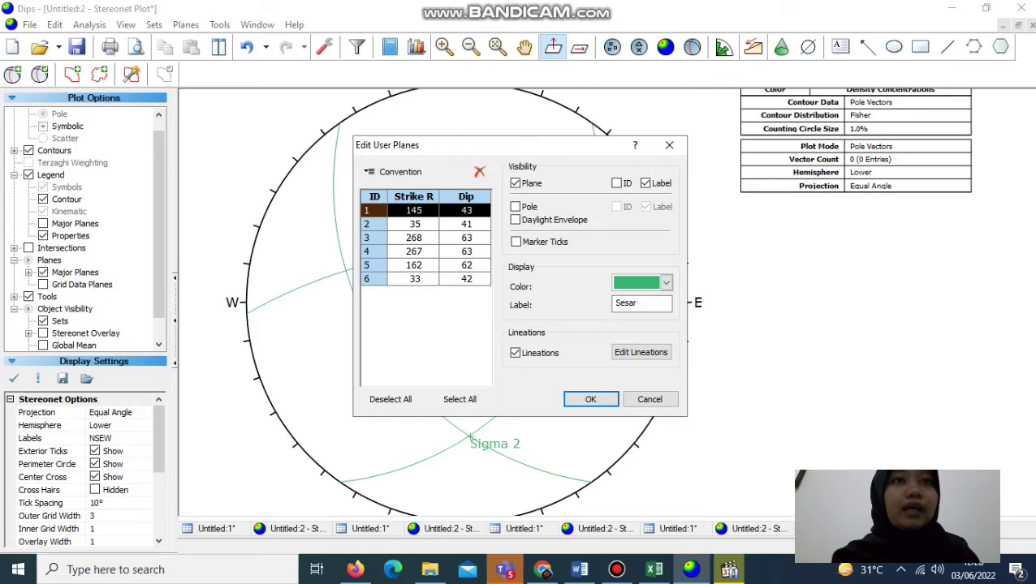
left_click(464, 224)
left_click(666, 282)
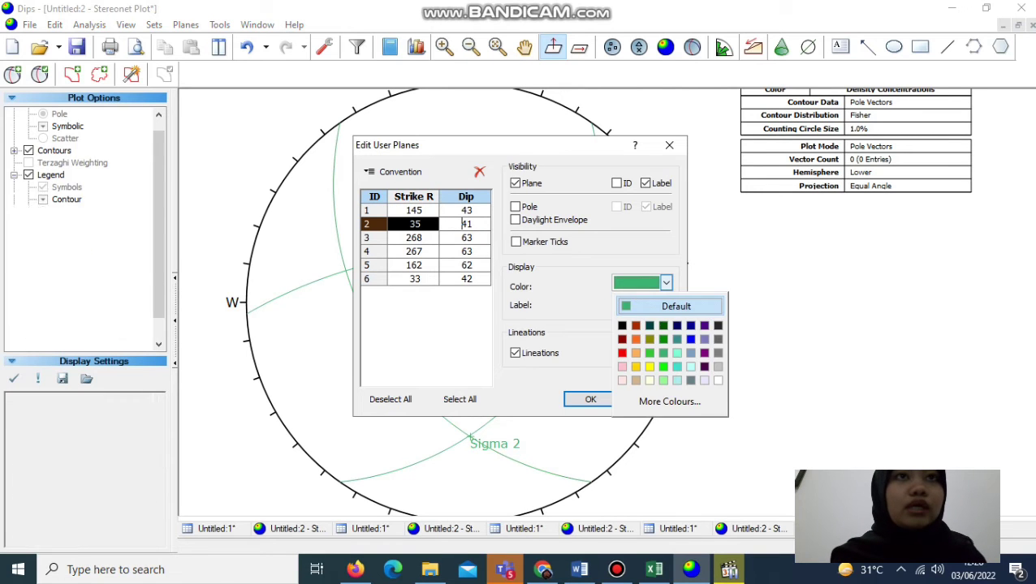
left_click(690, 339)
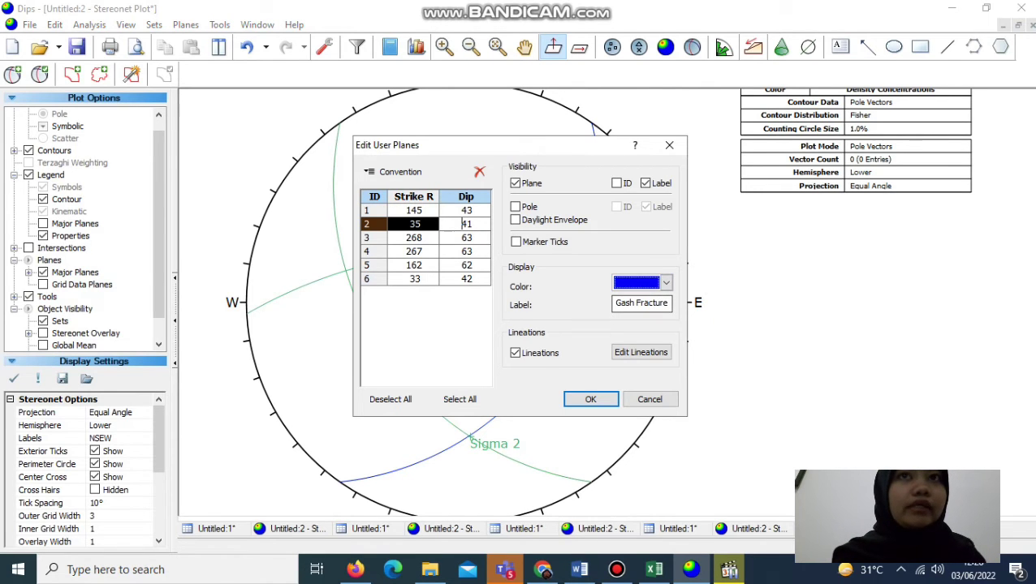
- Set the Sigma 2 user plane's colour to red and the Garis bantu plane's colour to yellow
left_click(467, 237)
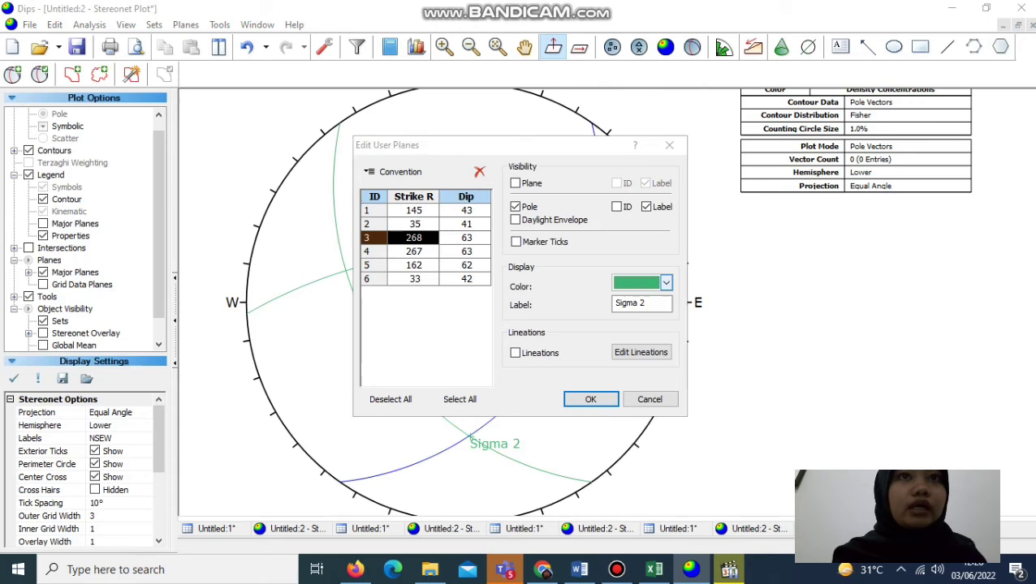
left_click(666, 282)
left_click(622, 353)
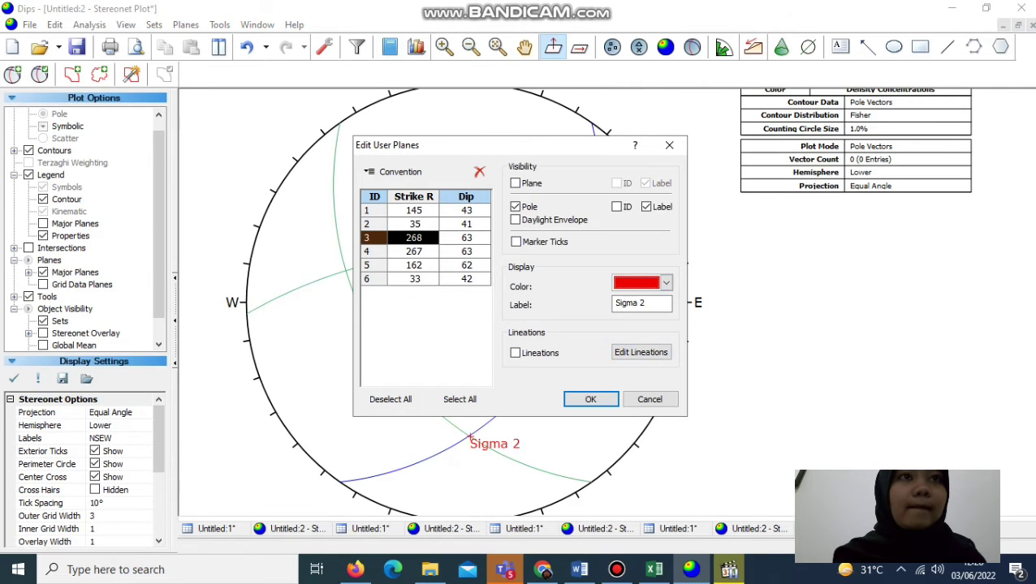
left_click(466, 252)
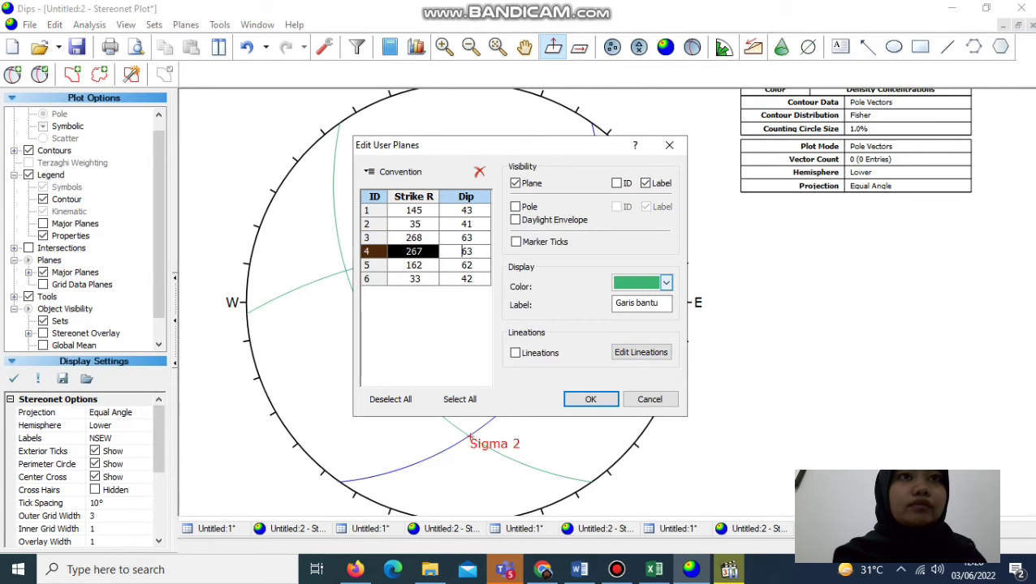
left_click(665, 282)
left_click(648, 366)
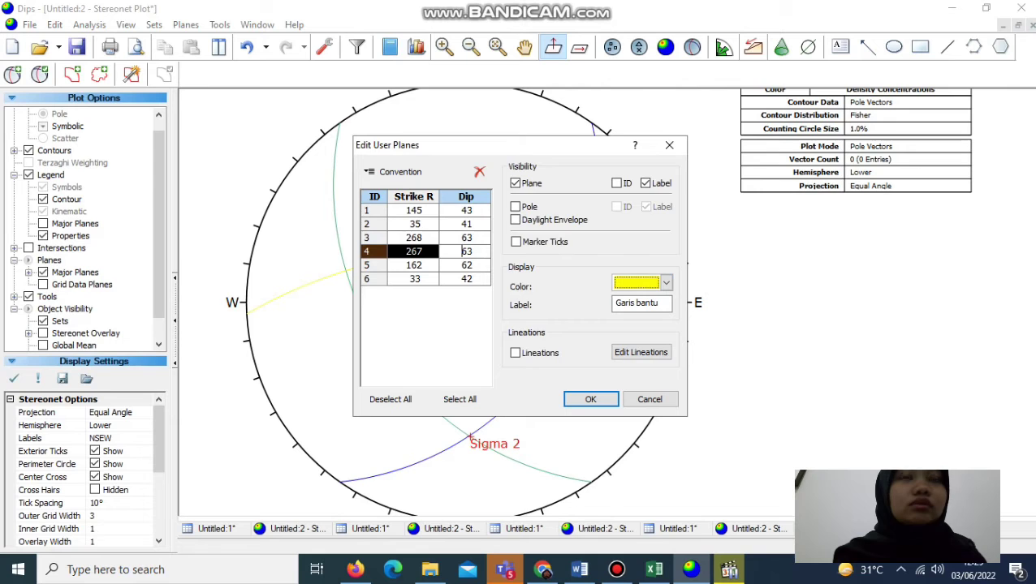
- Set the Sigma 1 colour to light aqua and the Sigma 3 colour to light orange, and apply the user plane edits
left_click(466, 265)
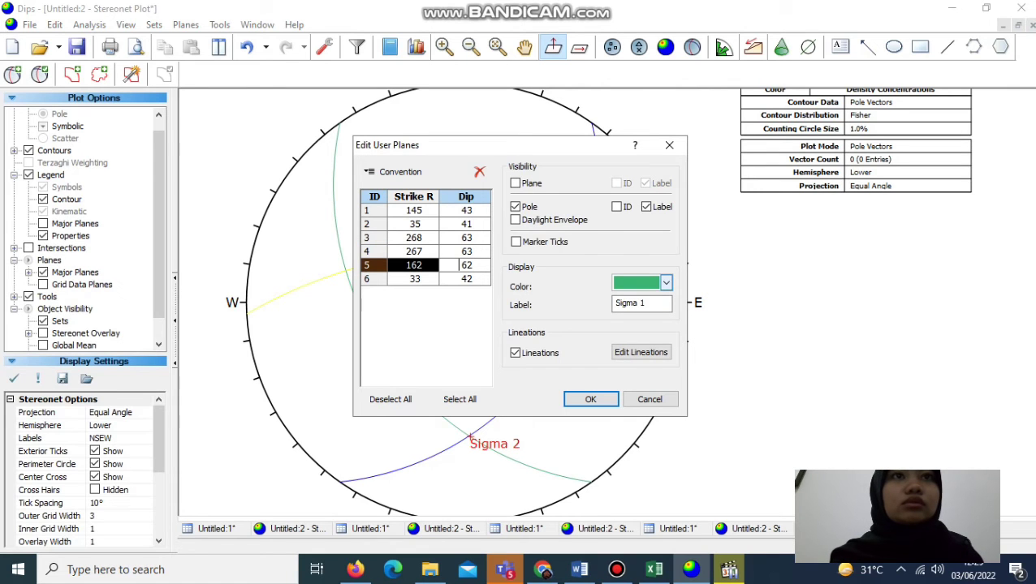
left_click(666, 282)
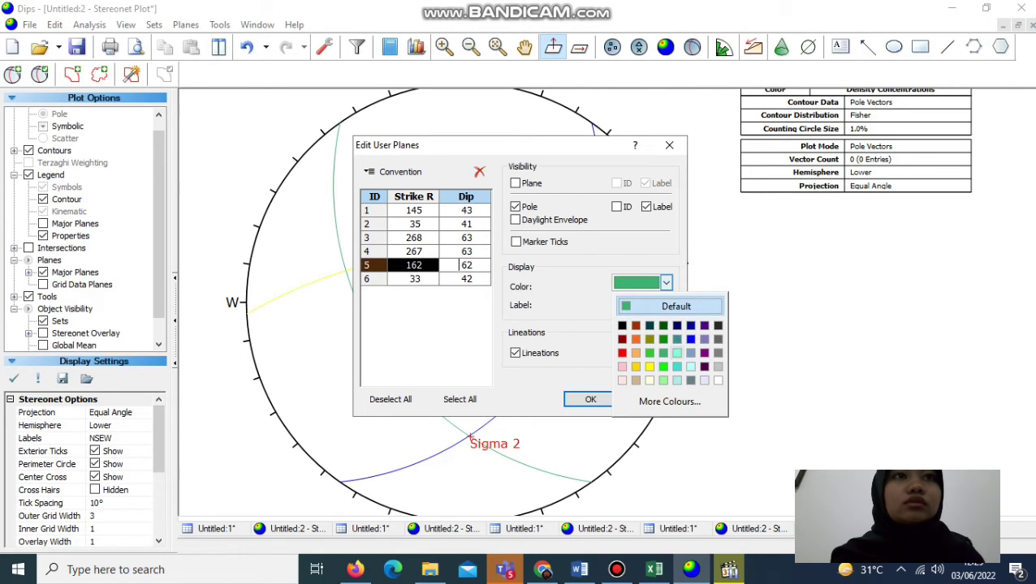
left_click(676, 353)
left_click(466, 278)
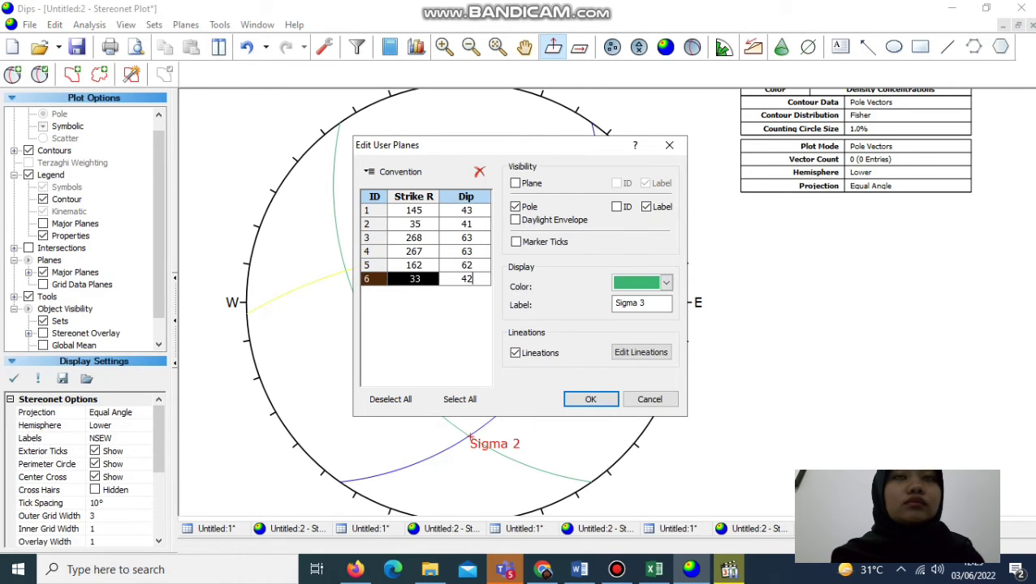
left_click(665, 282)
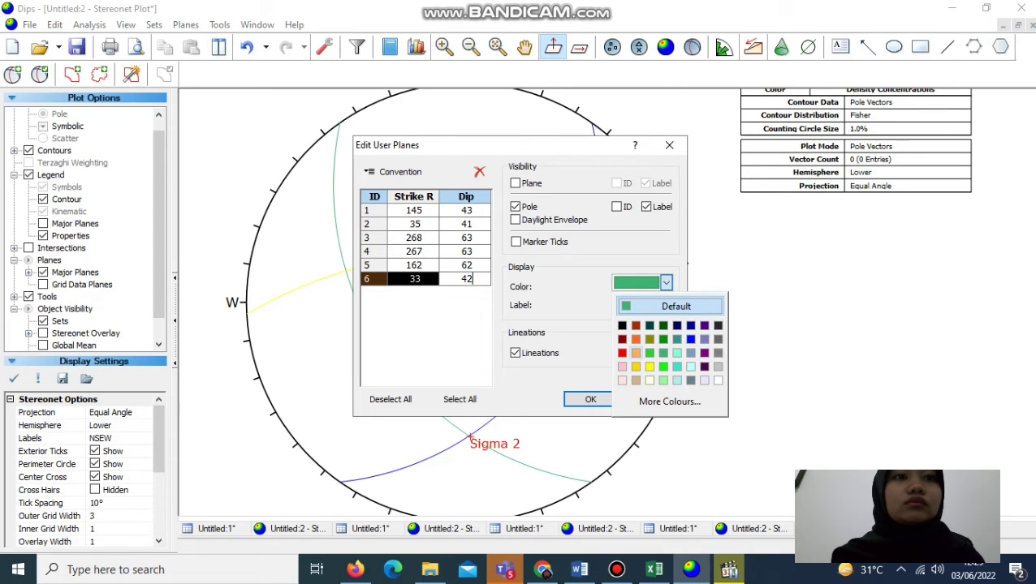
left_click(635, 352)
left_click(590, 400)
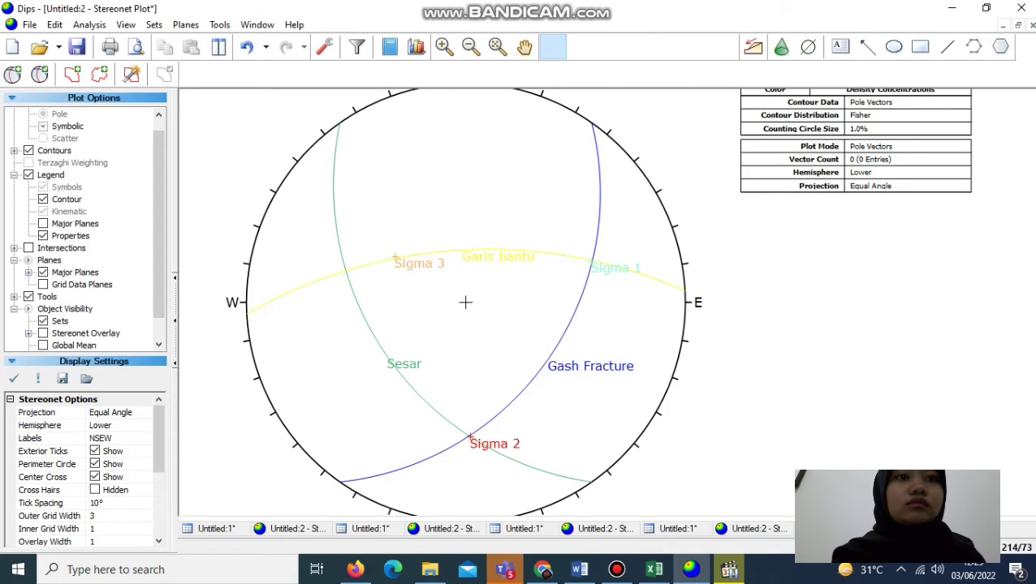
- Show the major planes in the legend and turn on the stereonet overlay with the Equatorial net
left_click(43, 223)
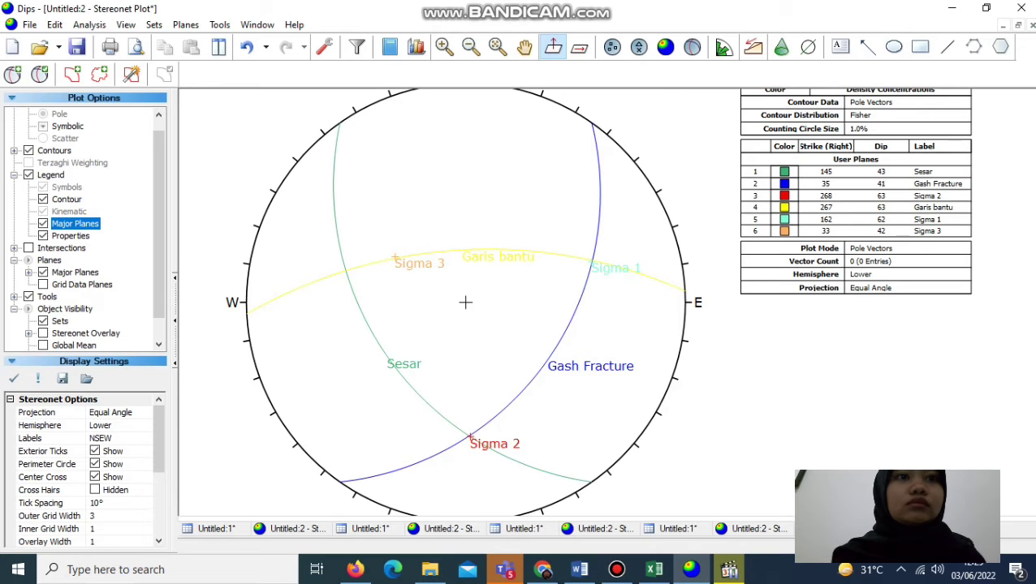
left_click(43, 334)
left_click(28, 333)
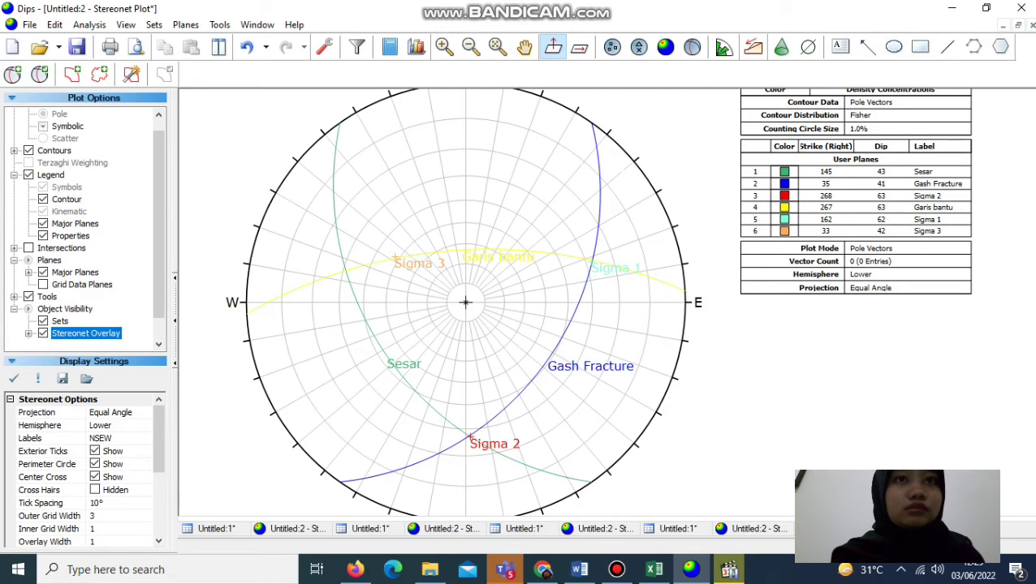
left_click(85, 321)
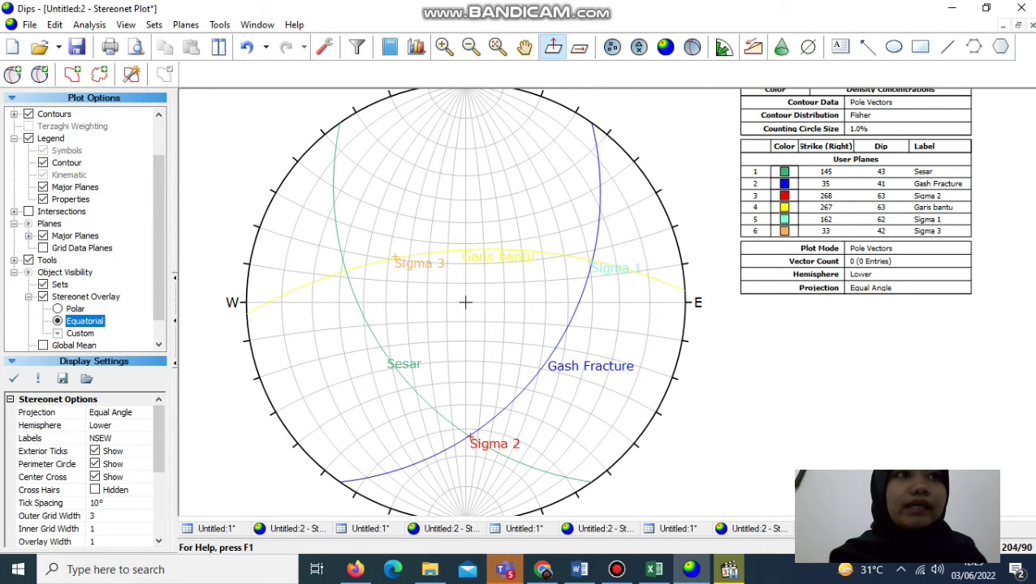
left_click(661, 387)
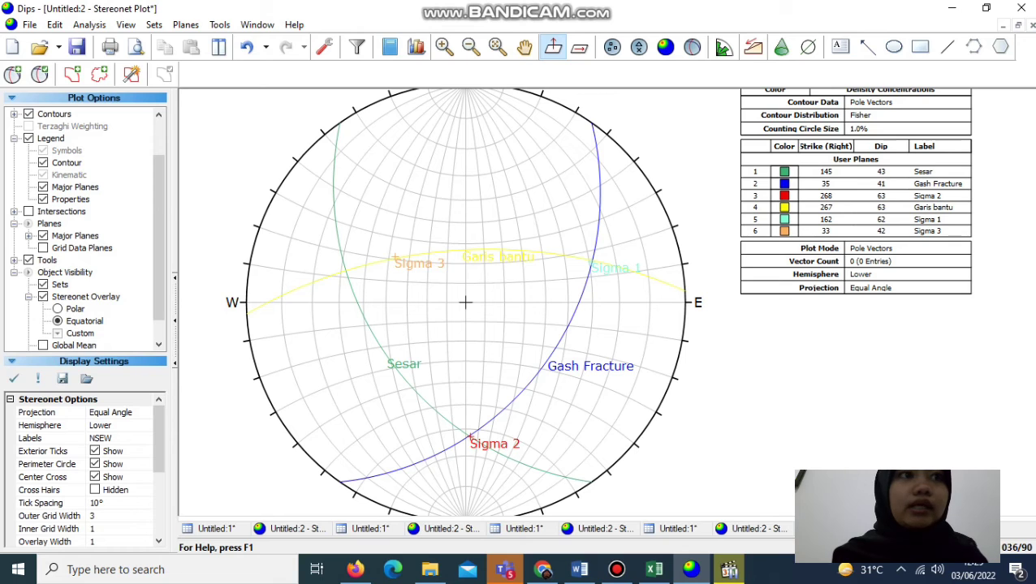
- Start a new blank project, switch to the Sesar sheet in Excel and select the second Bidang sesar value in cell A5
left_click(29, 24)
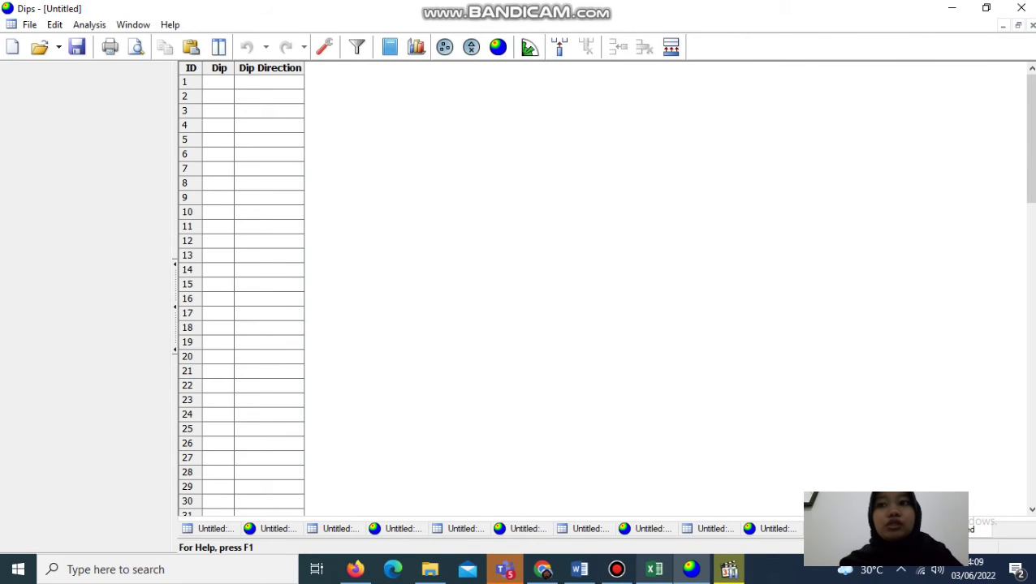
left_click(654, 569)
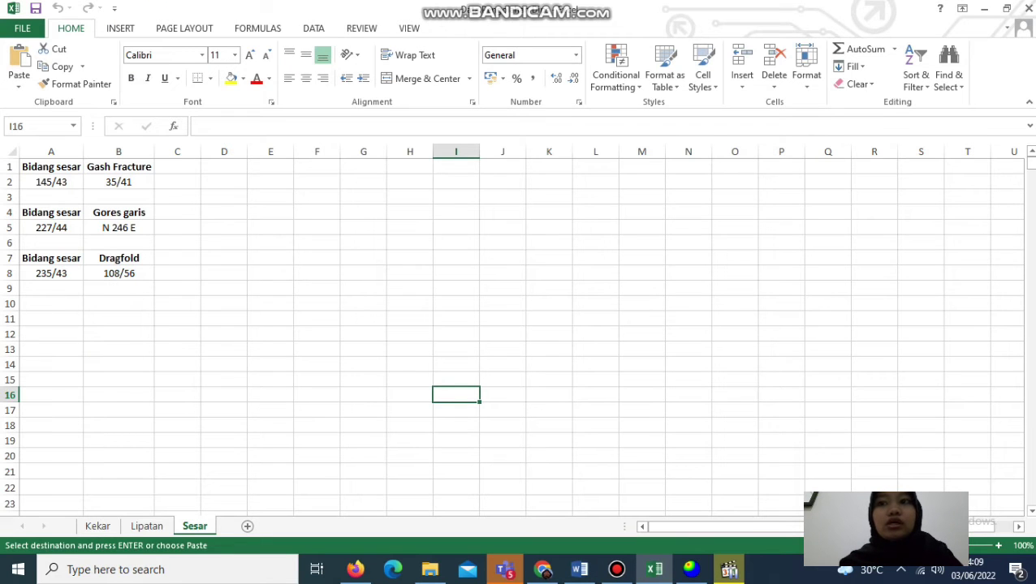
left_click(51, 227)
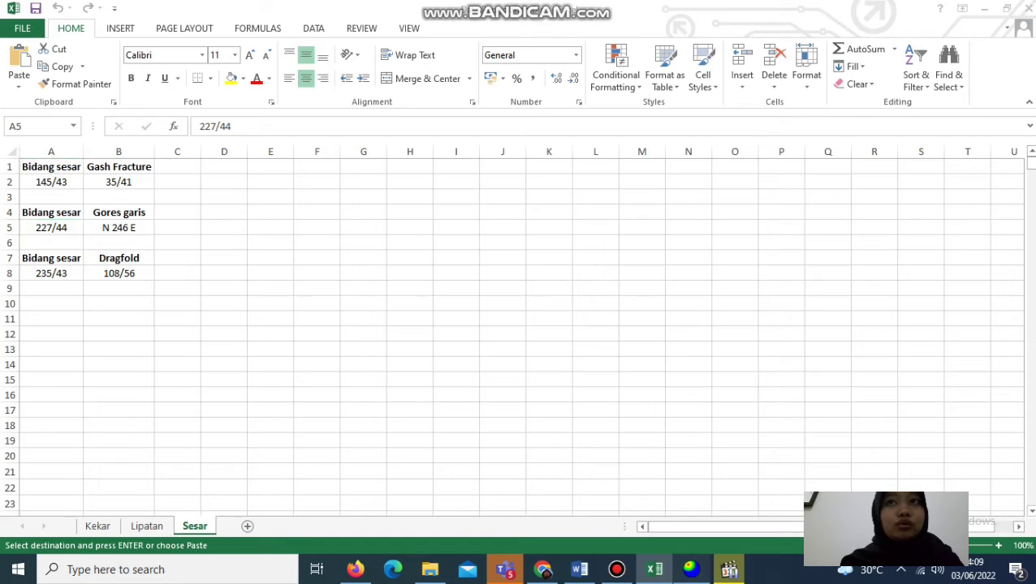
- Return to Dips and set the project's global orientation format to Strike (Right) / Dip
left_click(690, 569)
left_click(324, 46)
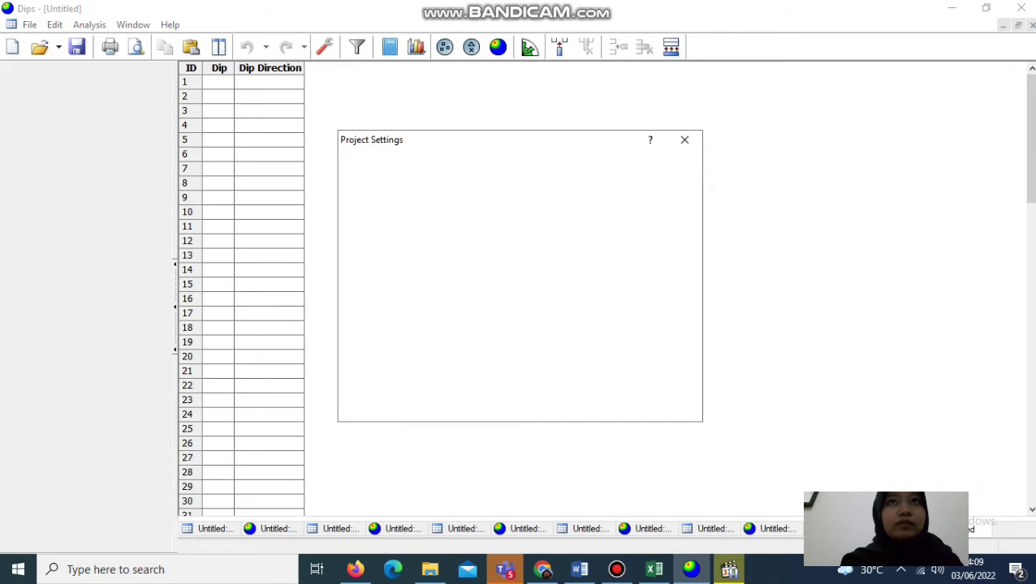
left_click(539, 209)
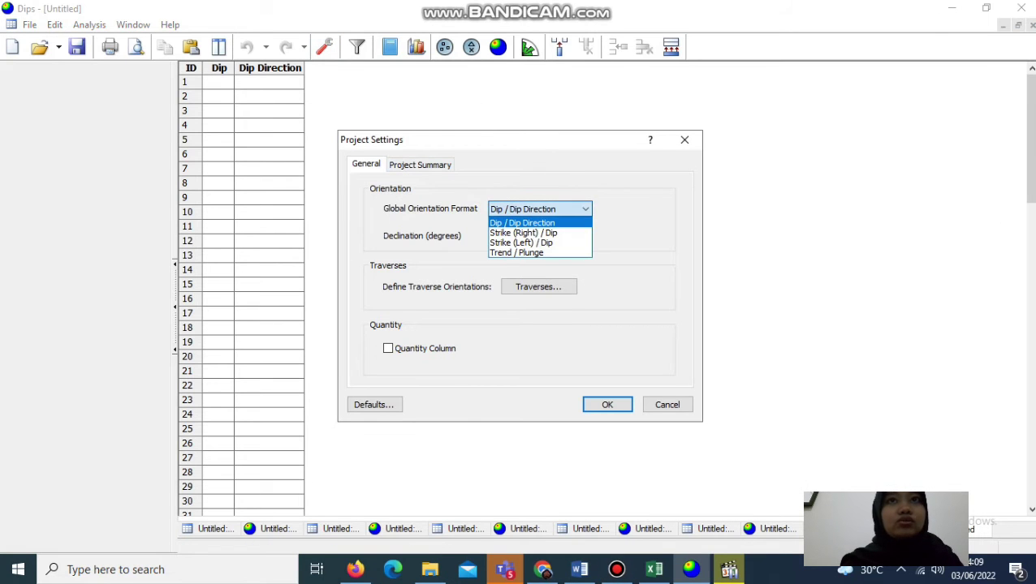
left_click(540, 209)
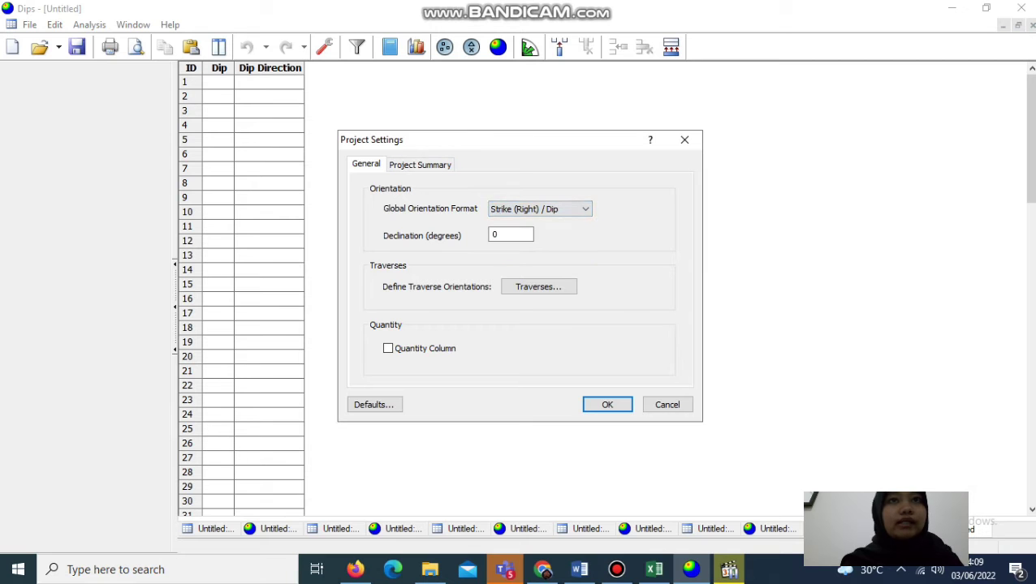
left_click(607, 405)
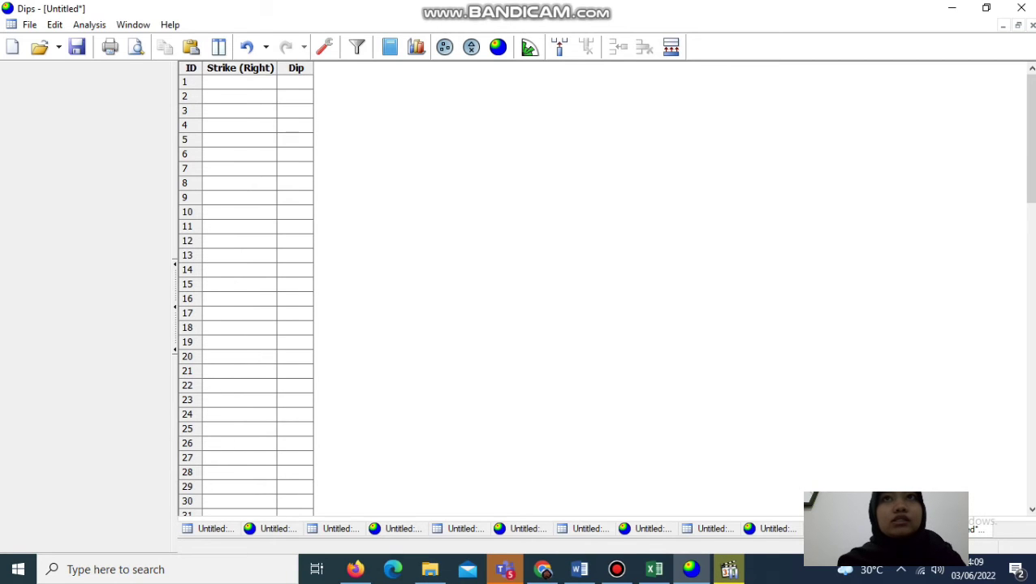
- Open a stereonet plot of the empty project and start a new user plane labelled Sesar
left_click(498, 46)
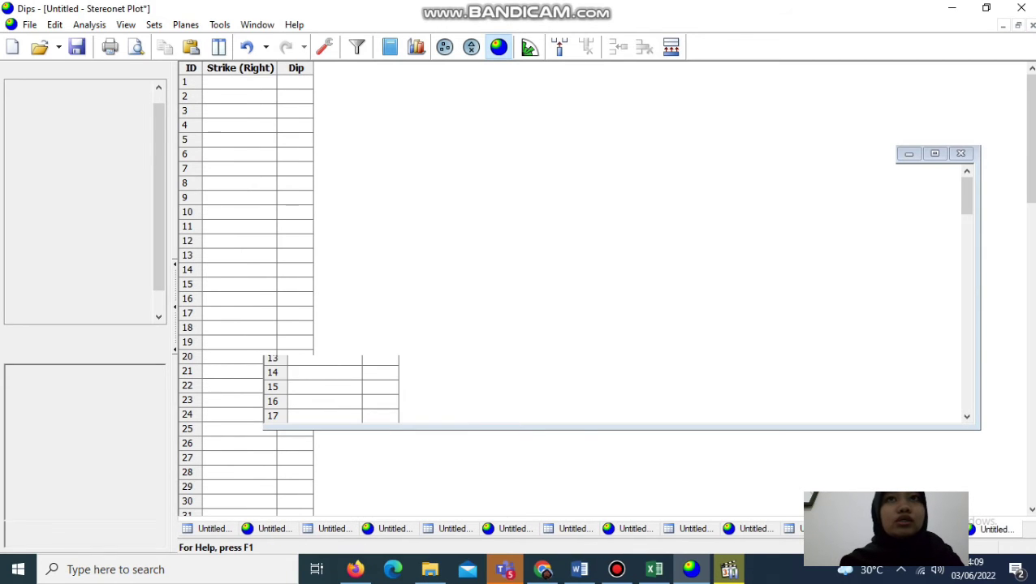
left_click(12, 74)
left_click(323, 227)
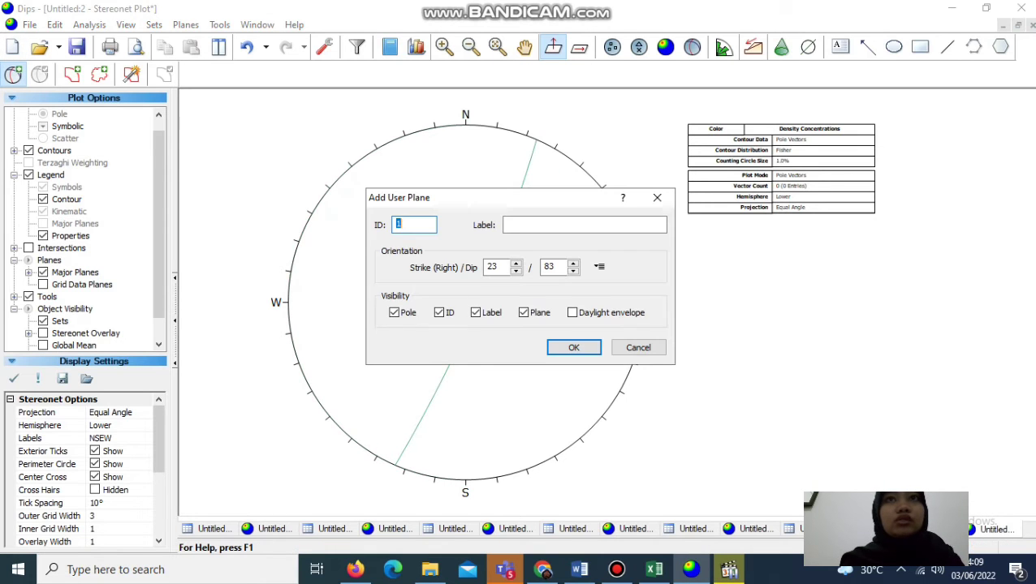
left_click(527, 225)
type("Sesa")
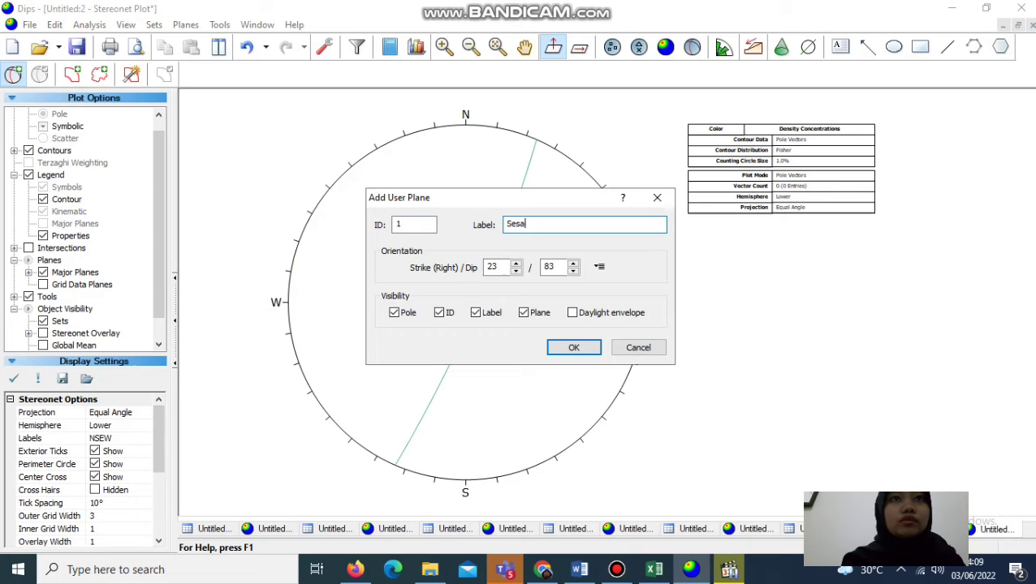
type("e")
key("BackSpace")
type("r")
- Set the Sesar plane's strike to 227 and dip to 44, hide its pole and ID, and add it to the stereonet
key("Tab")
type("227")
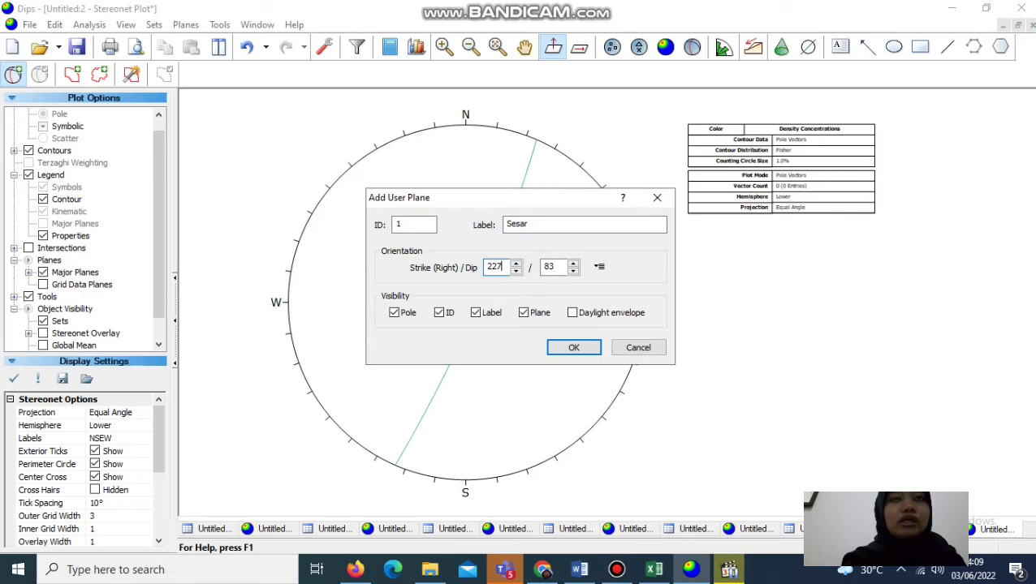
key("Tab")
key("BackSpace")
key("BackSpace")
type("44")
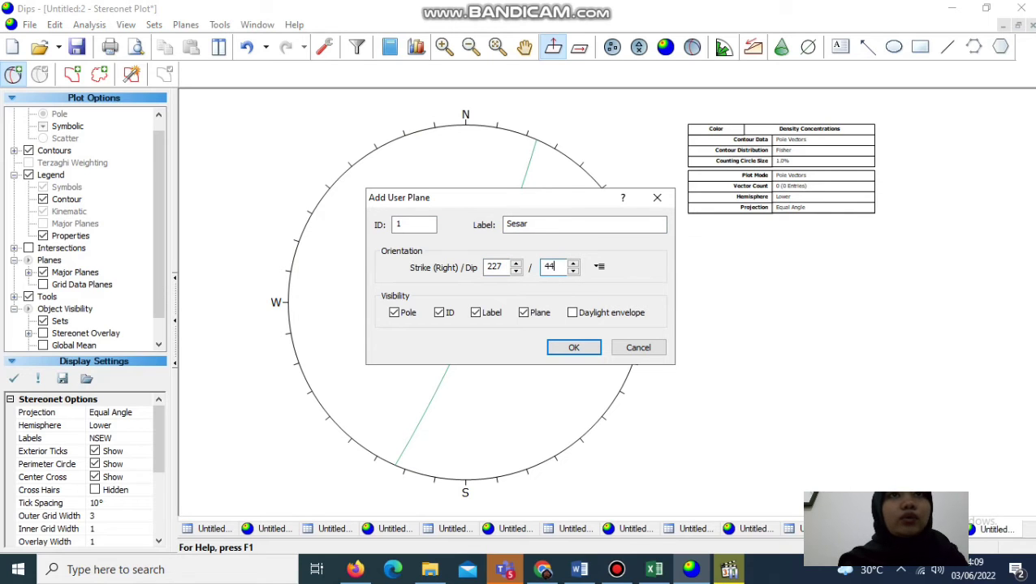
left_click(439, 312)
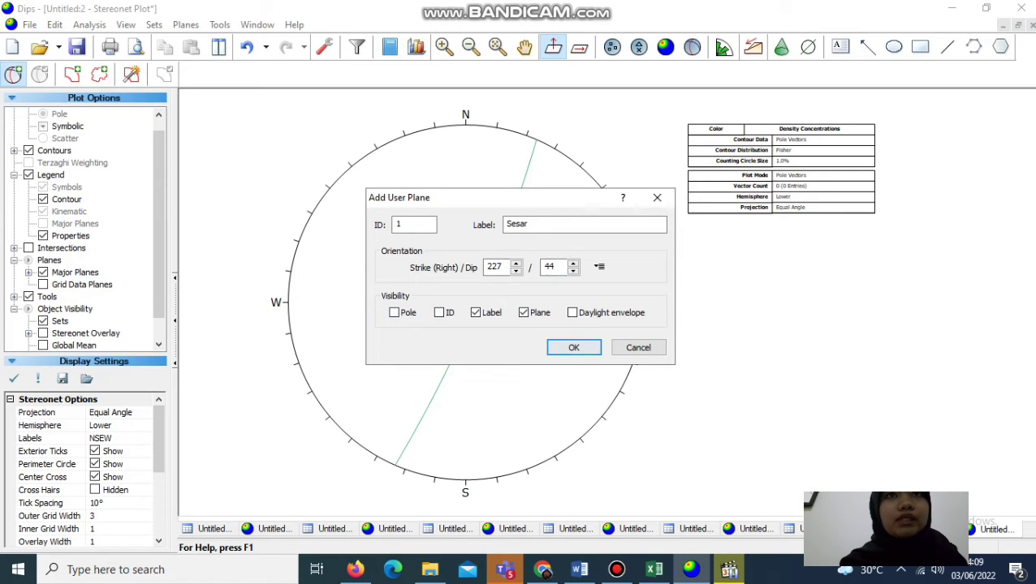
left_click(573, 347)
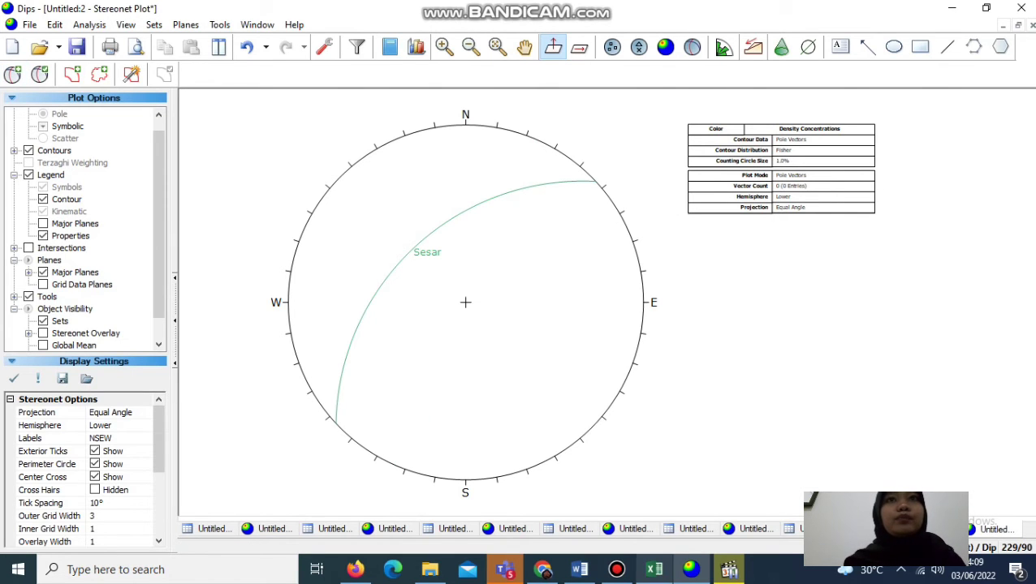
- Check the Gores garis value in Excel and add a trend line with a trend of 246 to the Dips stereonet
left_click(654, 569)
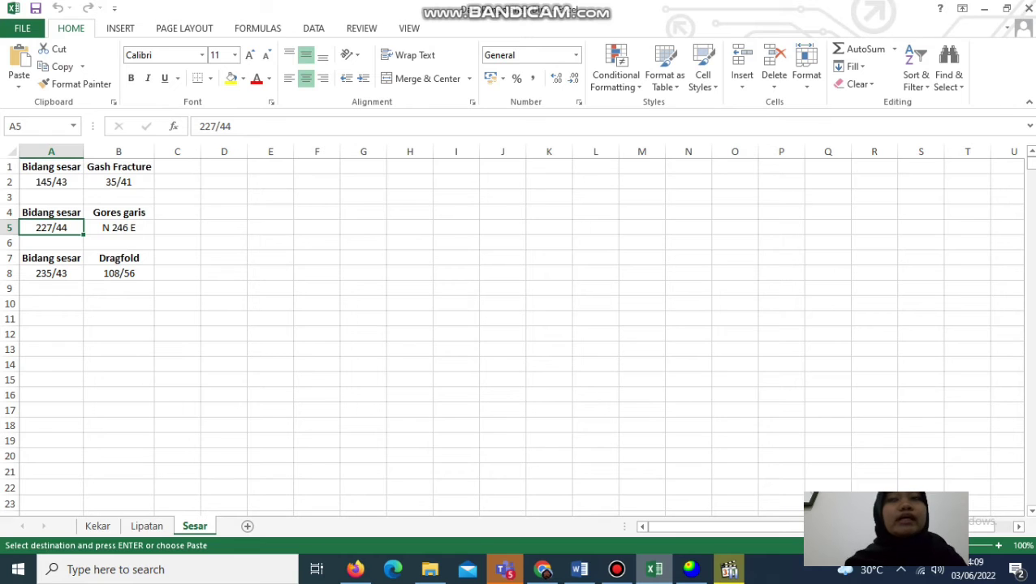
left_click(690, 569)
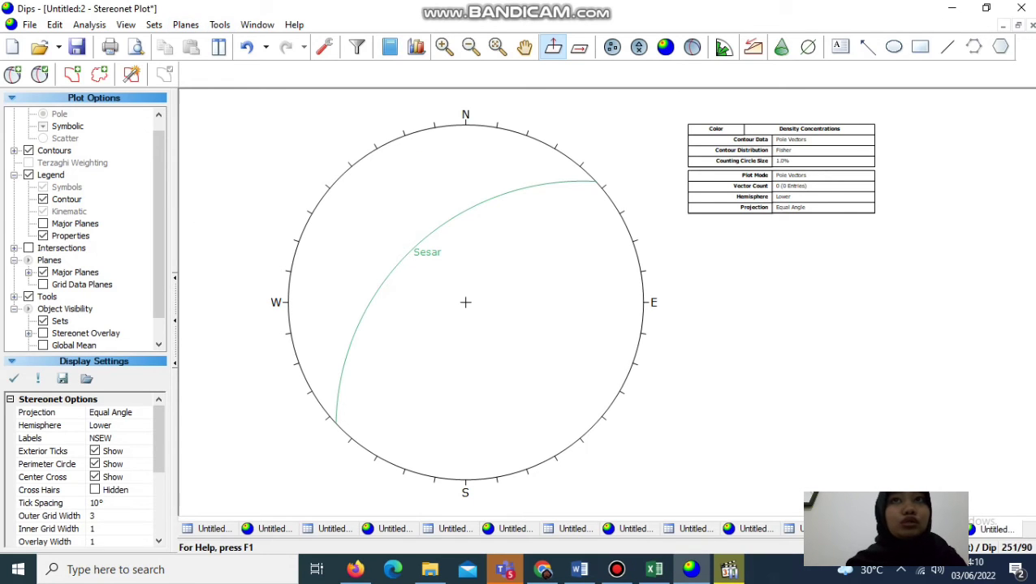
left_click(219, 24)
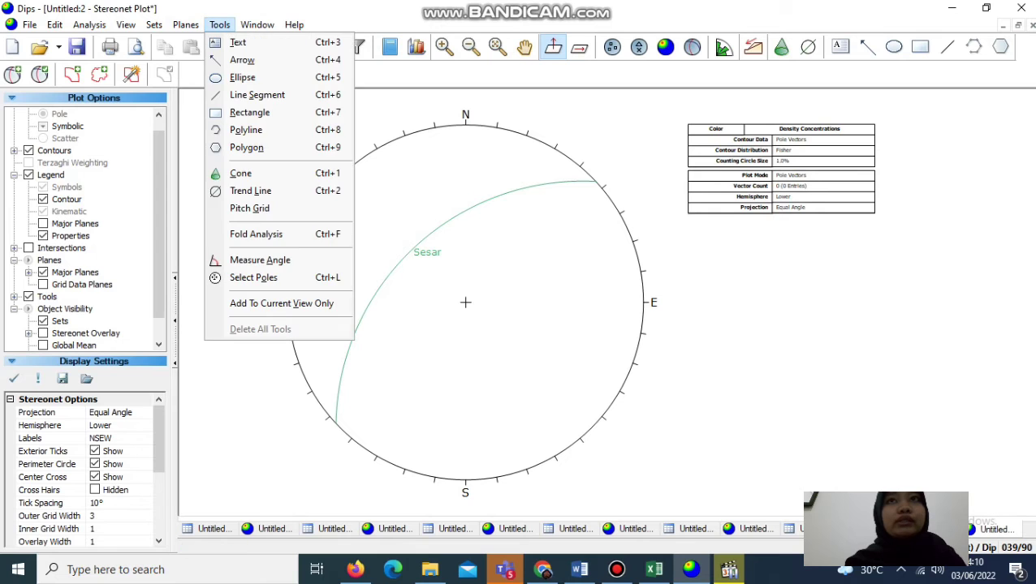
left_click(250, 191)
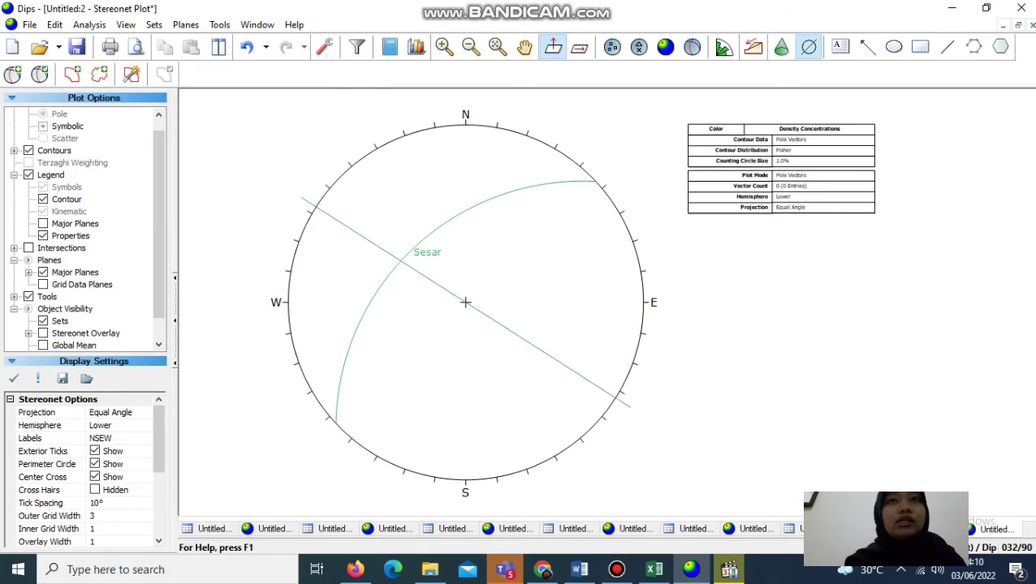
left_click(441, 203)
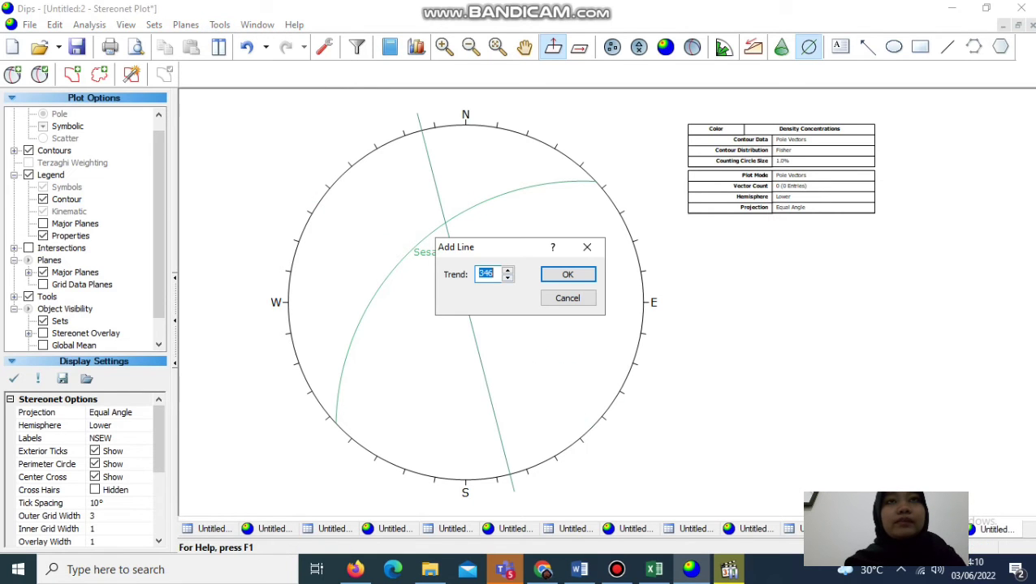
key("BackSpace")
type("4")
key("BackSpace")
type("246")
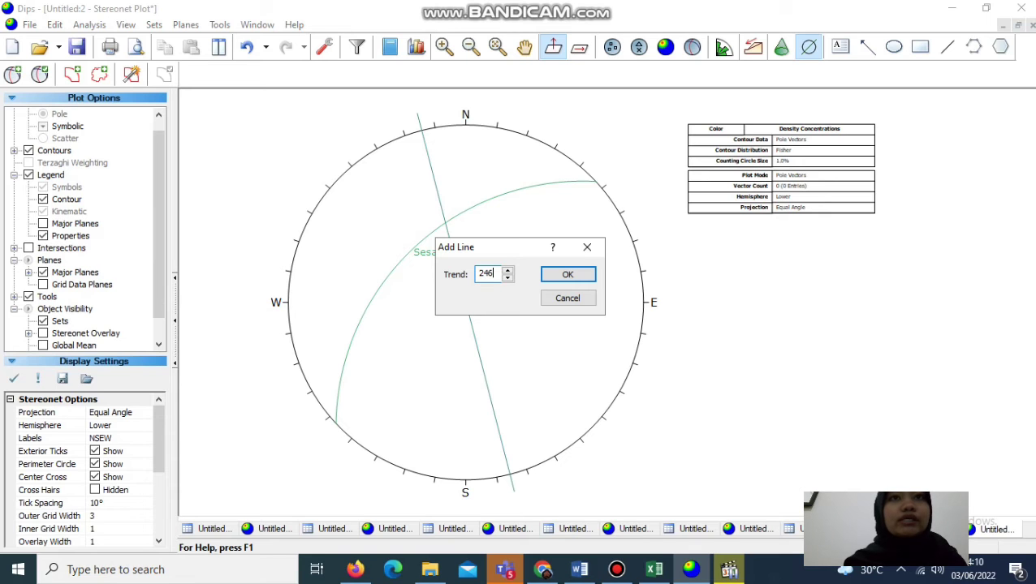
key("Return")
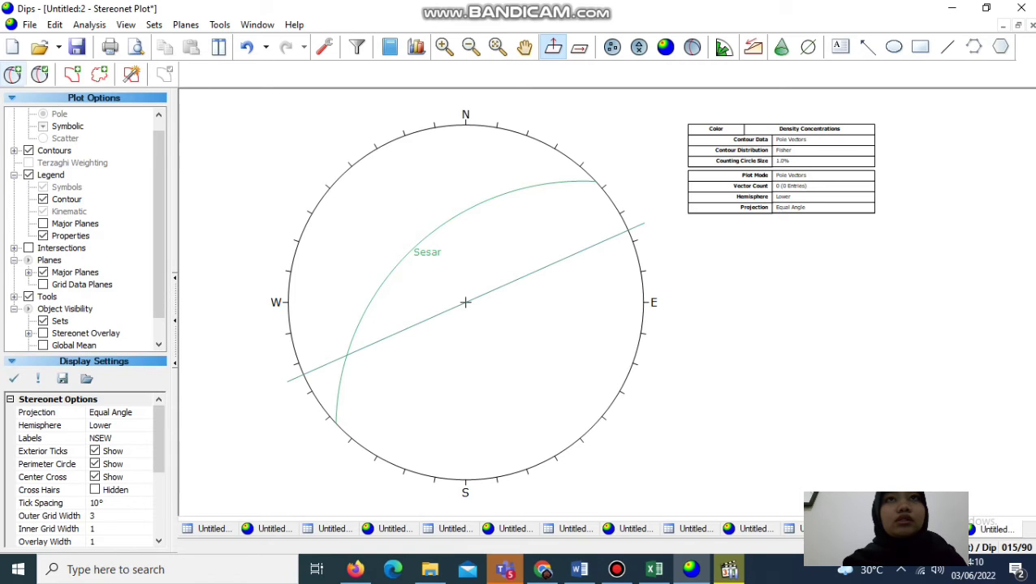
- Add a user plane labelled Bidang Bantu at 336/72, with its pole at the intersection of the Sesar plane and the trend line
left_click(12, 73)
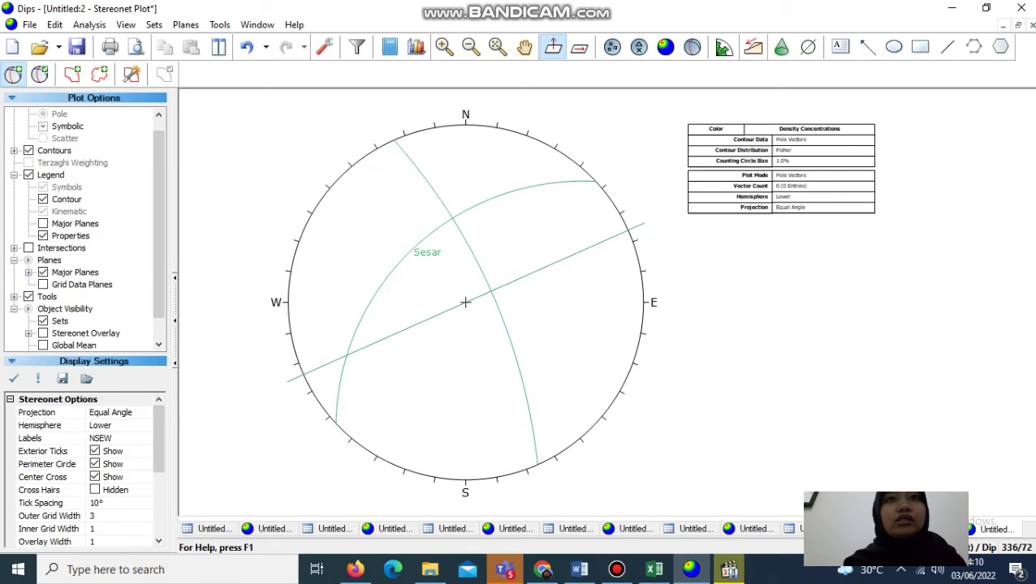
left_click(348, 357)
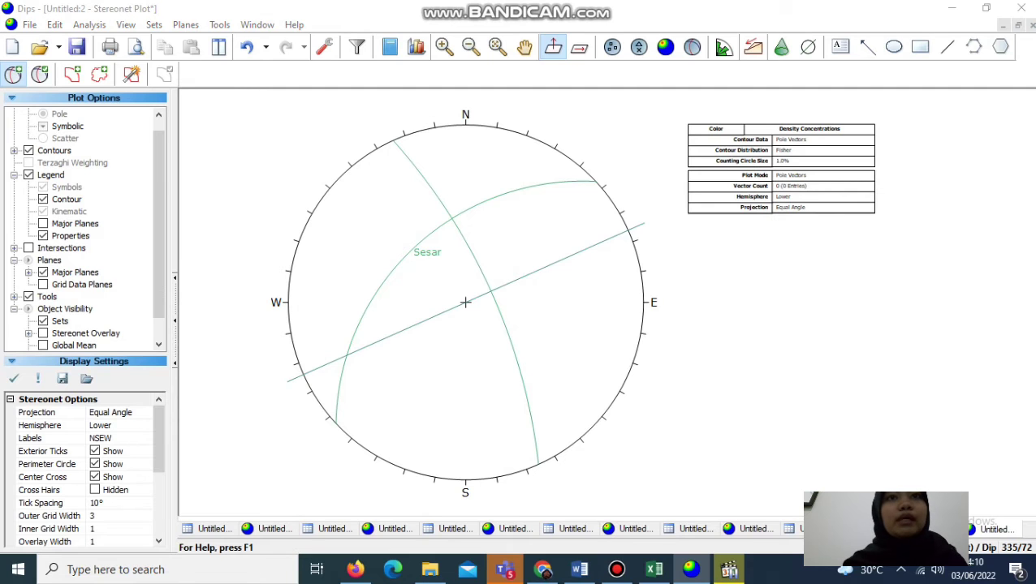
left_click(560, 225)
type("Bidang Bantu")
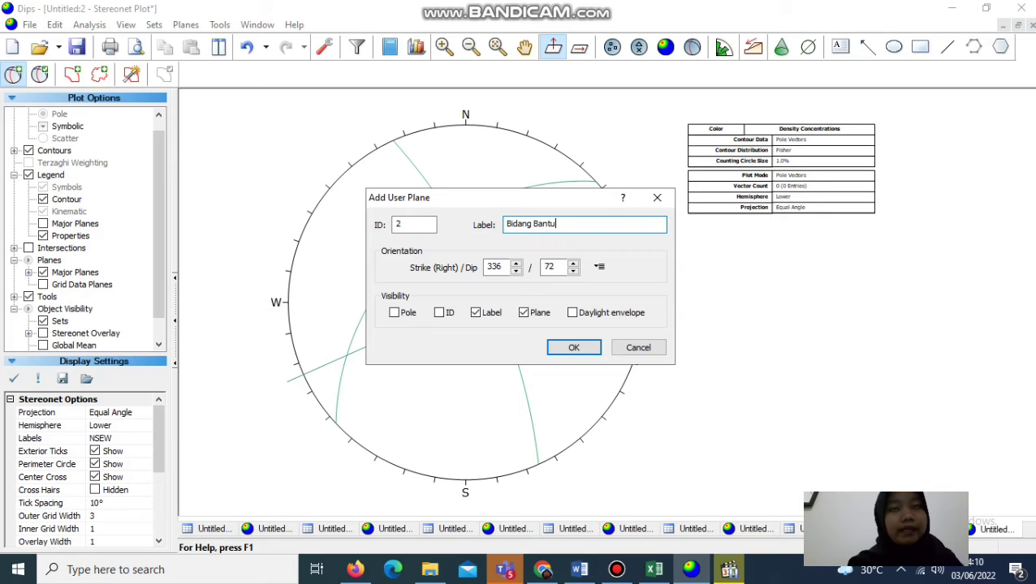
key("Return")
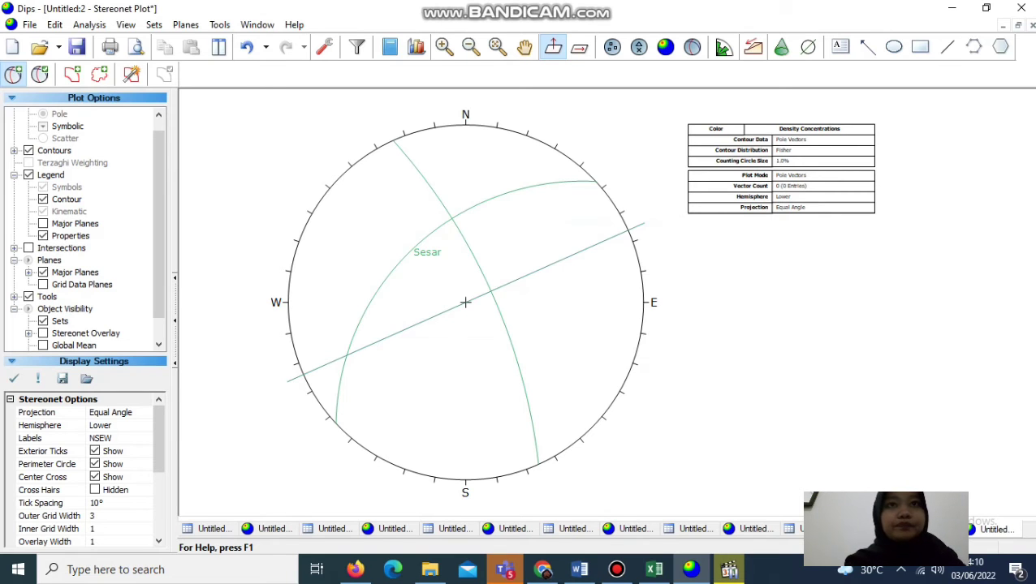
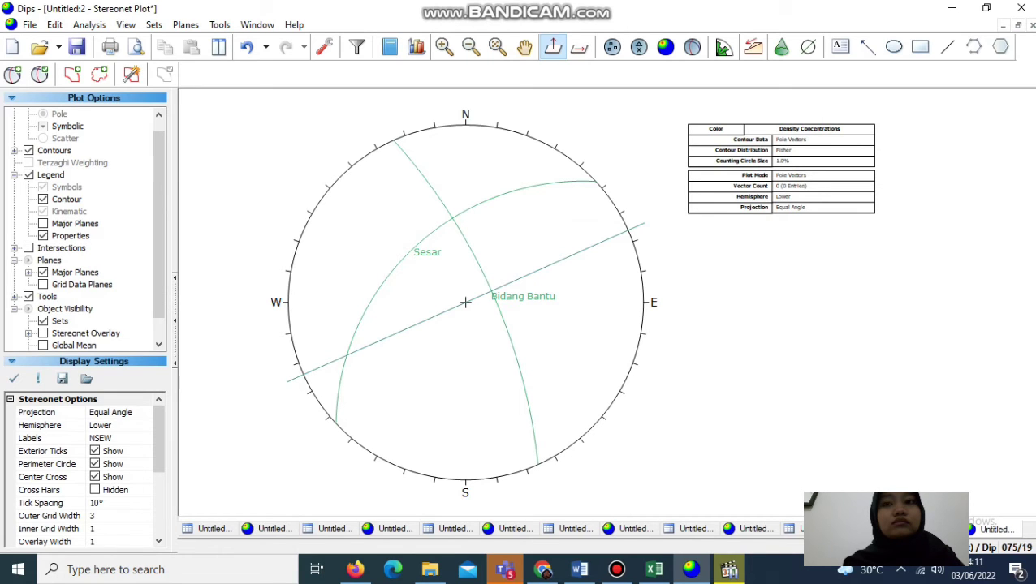
- Add a user plane labelled Sigma 2 at 81/51 where Sesar and Bidang Bantu intersect, showing its pole and hiding its plane
left_click(12, 74)
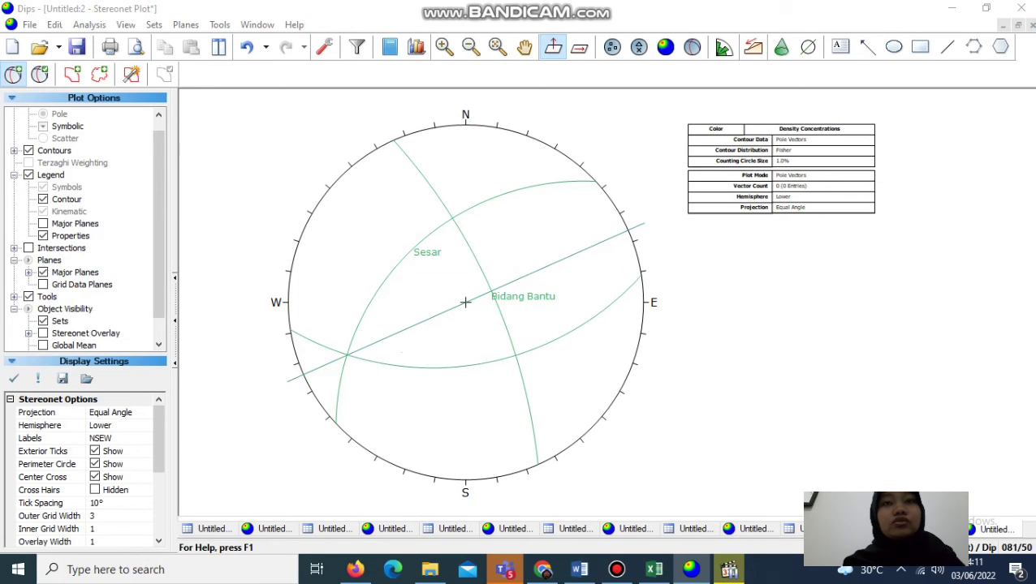
left_click(465, 302)
type("Sigma 2")
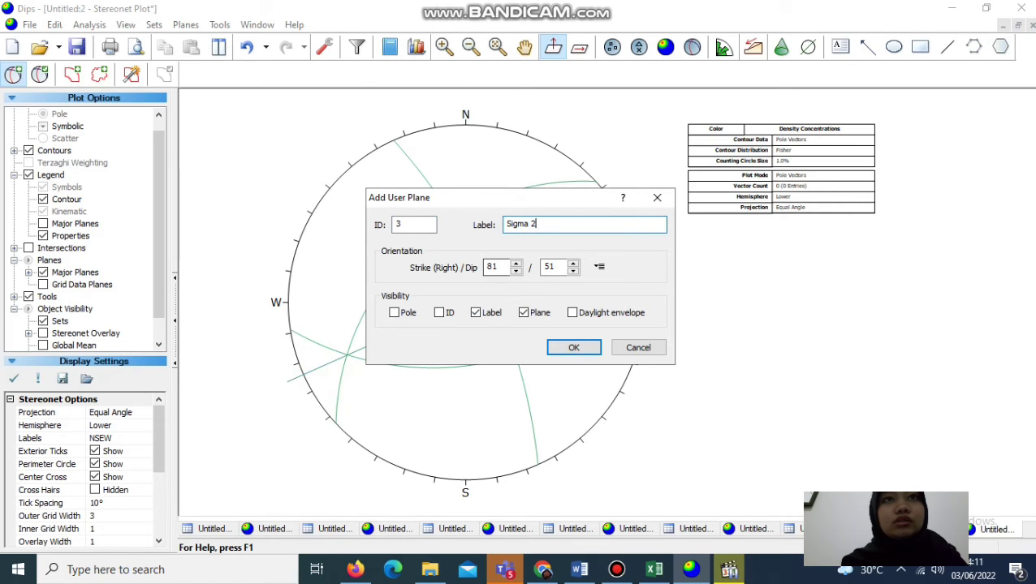
left_click(524, 312)
left_click(393, 313)
key("Return")
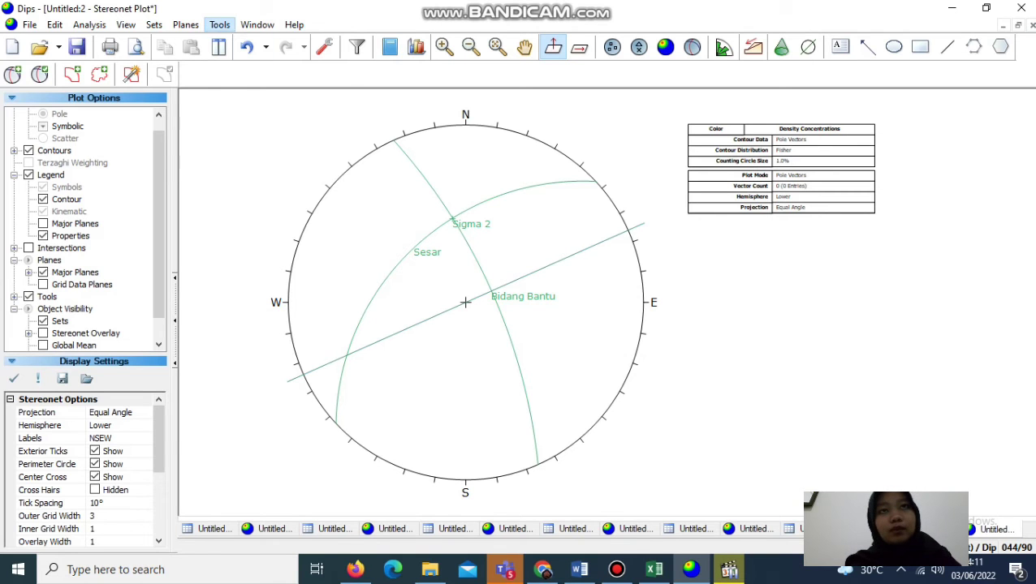
- Add a pitch grid to the stereonet along the great circle whose pole is Sigma 2
left_click(219, 25)
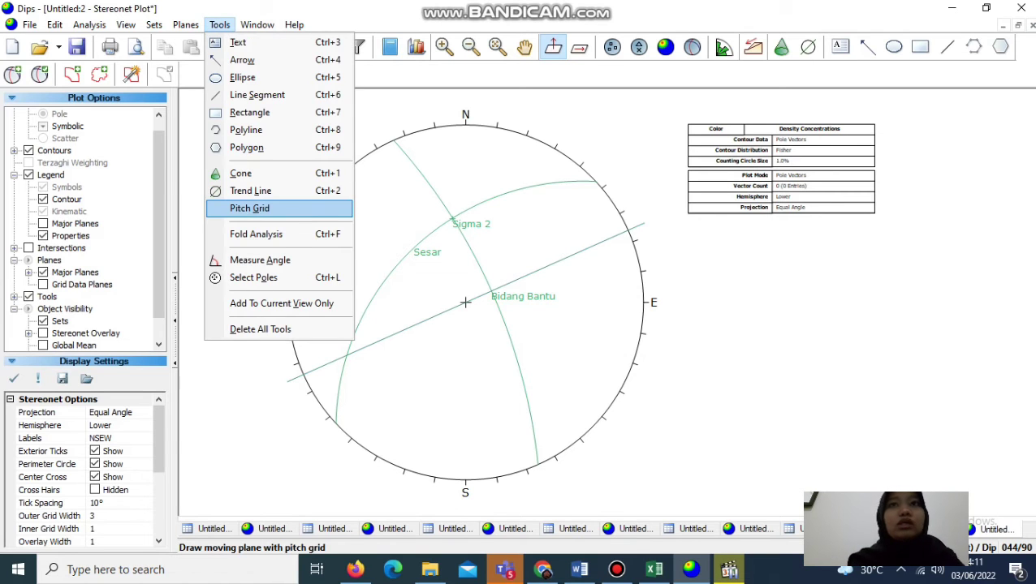
left_click(249, 208)
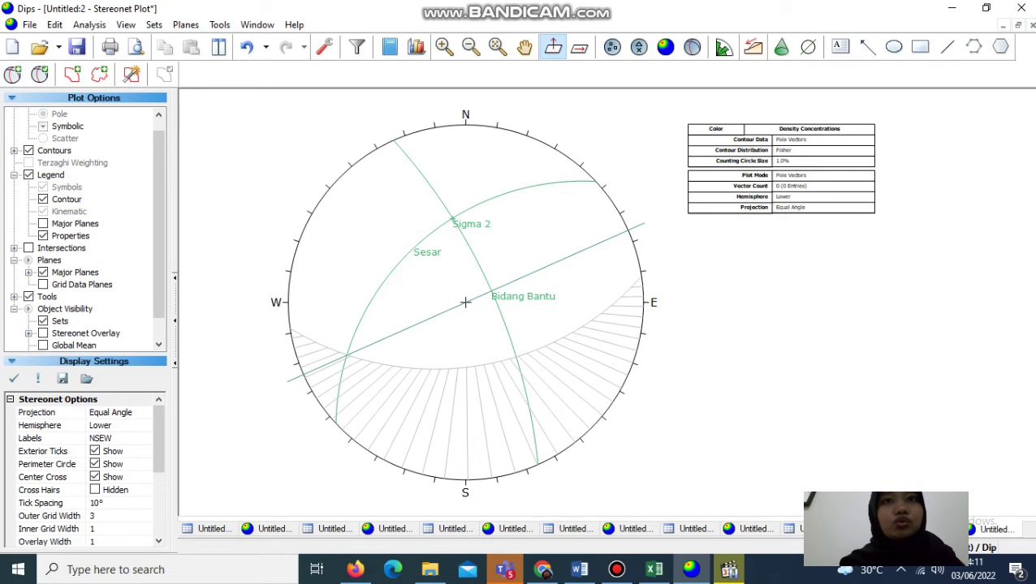
- Add a user plane labelled Sigma 1 at 310/52 with its pole on the pitch grid's great circle, hiding the plane itself
left_click(444, 46)
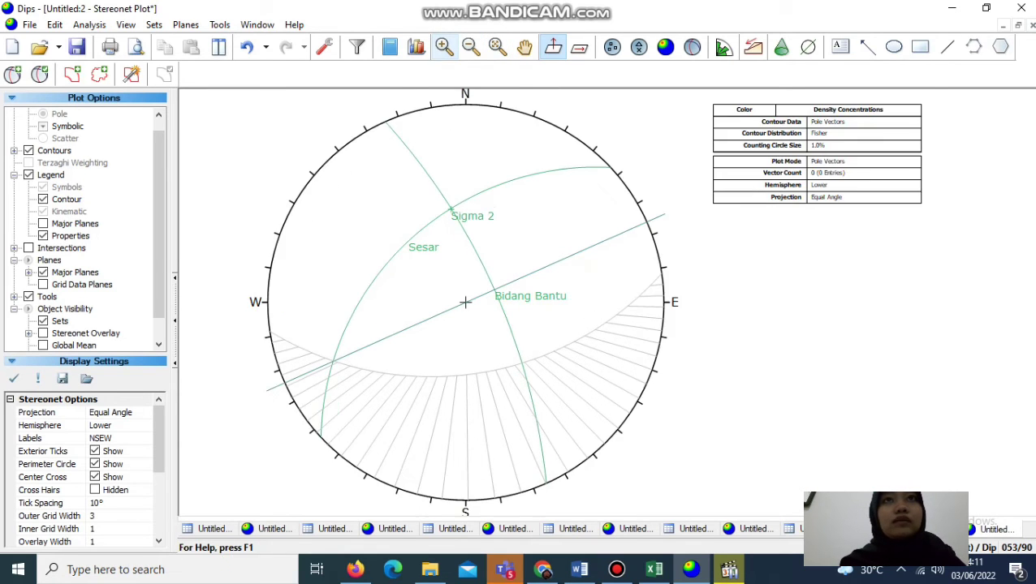
left_click(445, 46)
left_click(445, 46)
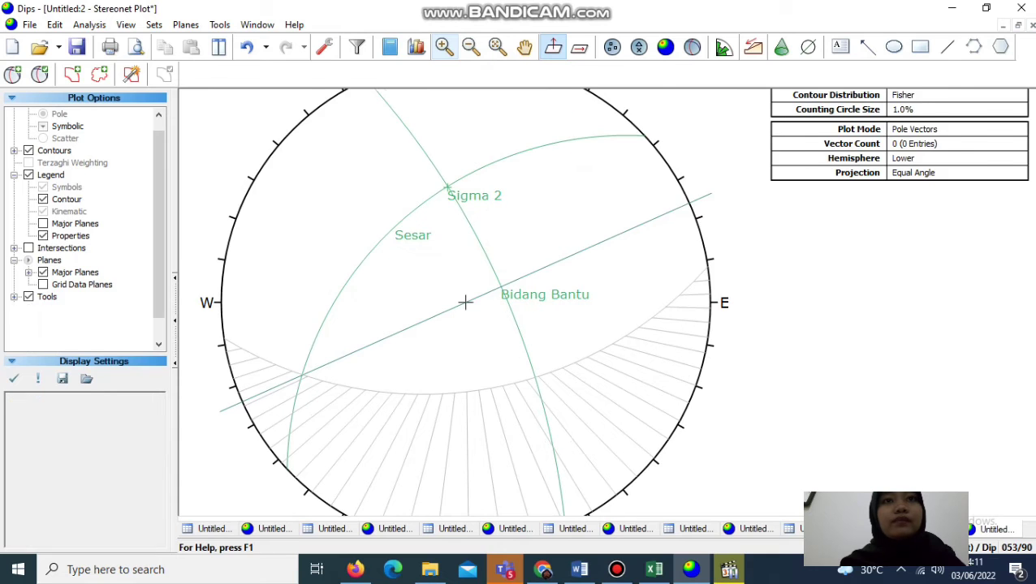
left_click(444, 46)
left_click(444, 46)
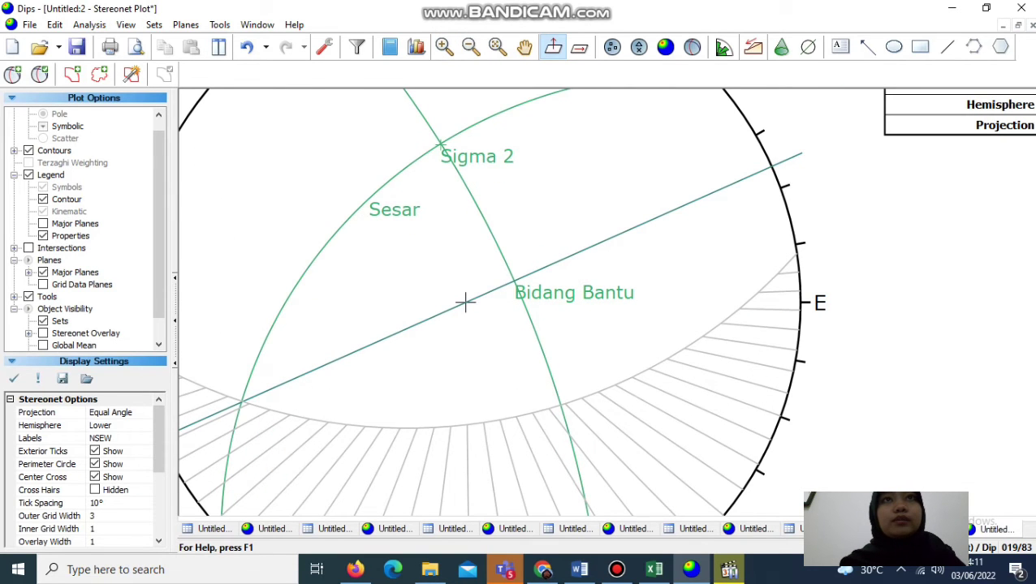
left_click(12, 74)
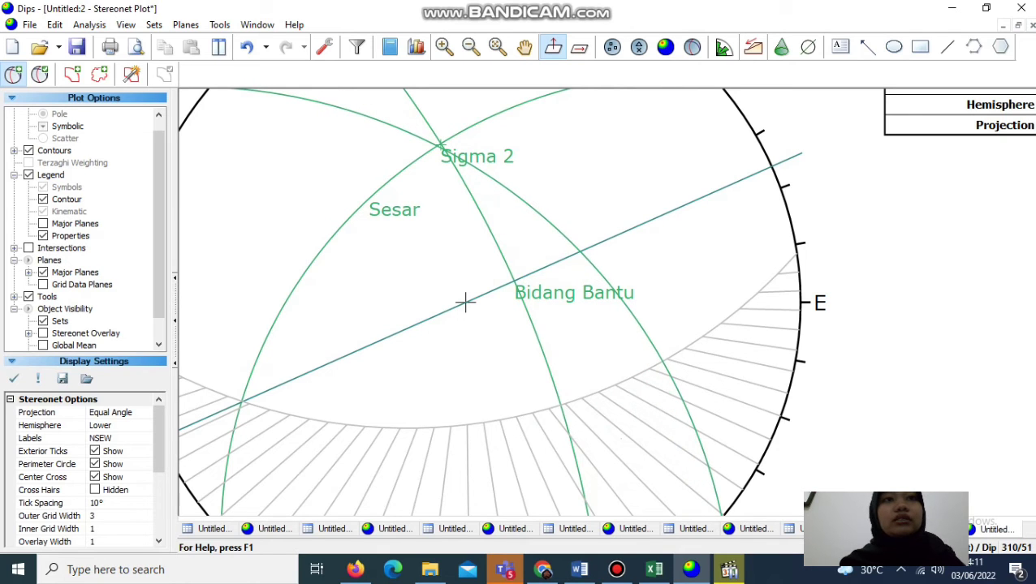
left_click(465, 302)
left_click(585, 225)
type("Sigma 1")
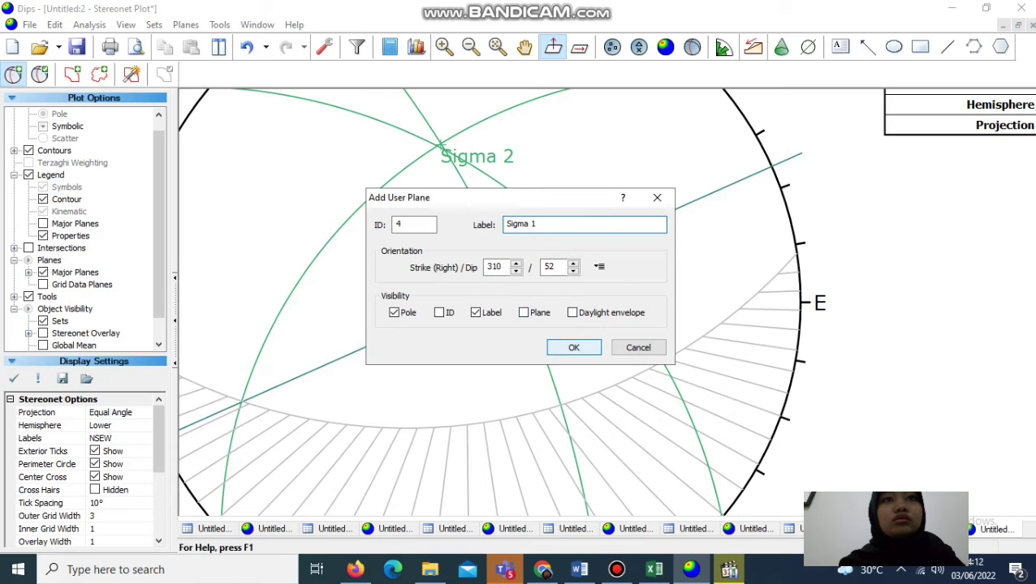
key("Return")
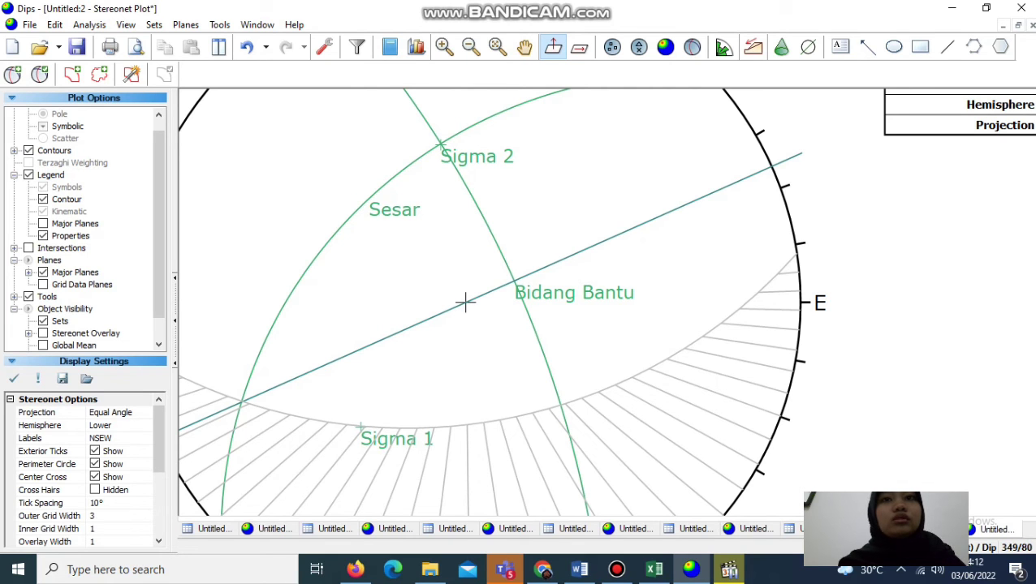
- Try adding a second user plane labelled Sigma 2 at 196/64 on the pitch grid, and undo it
left_click(12, 74)
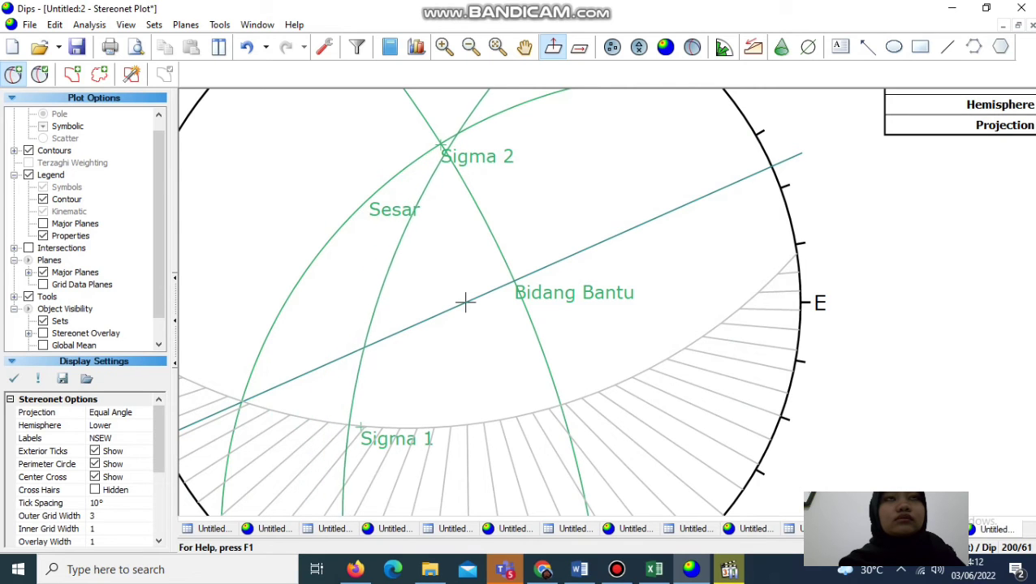
left_click(465, 303)
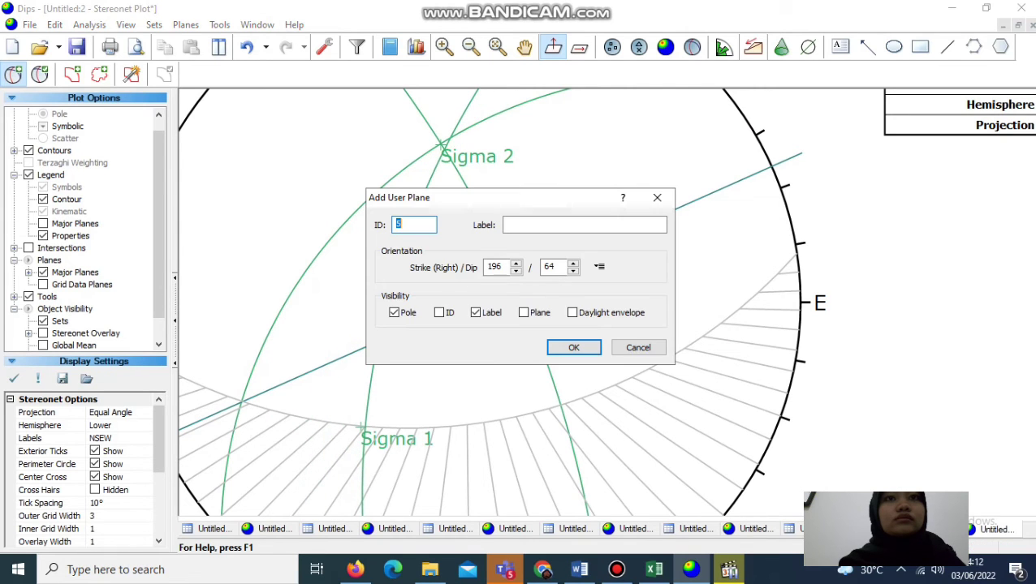
left_click(585, 225)
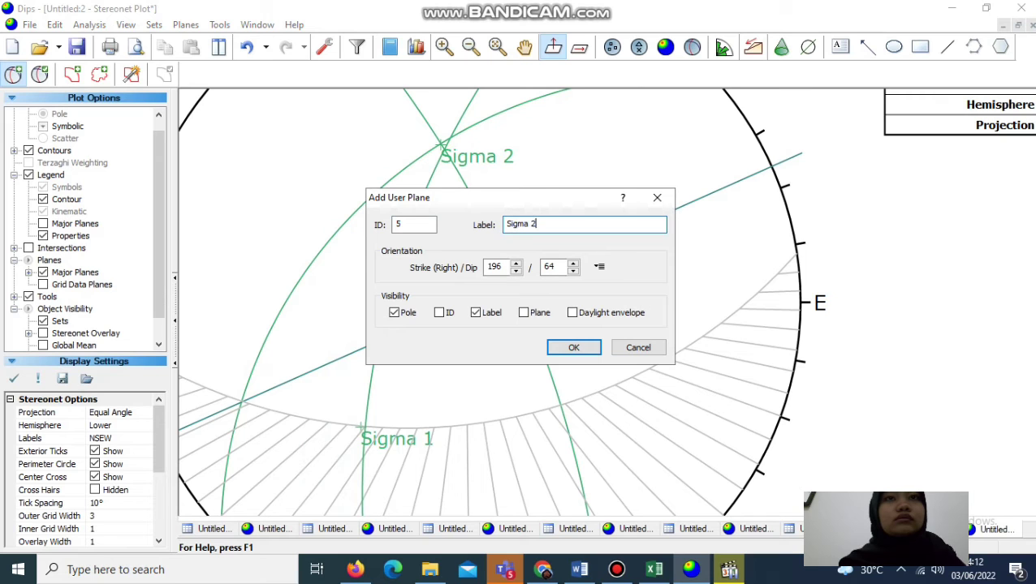
key("Return")
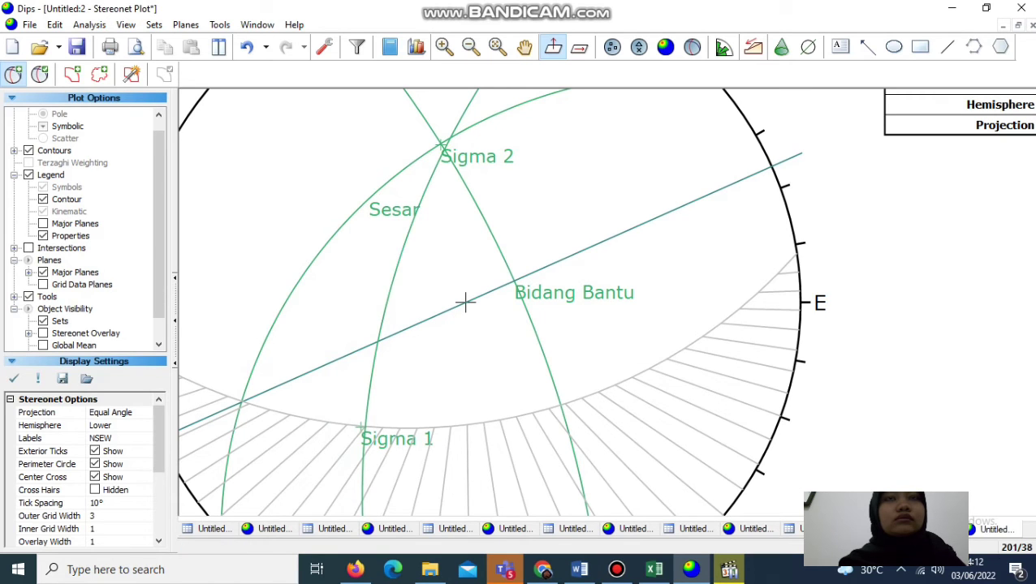
key("Escape")
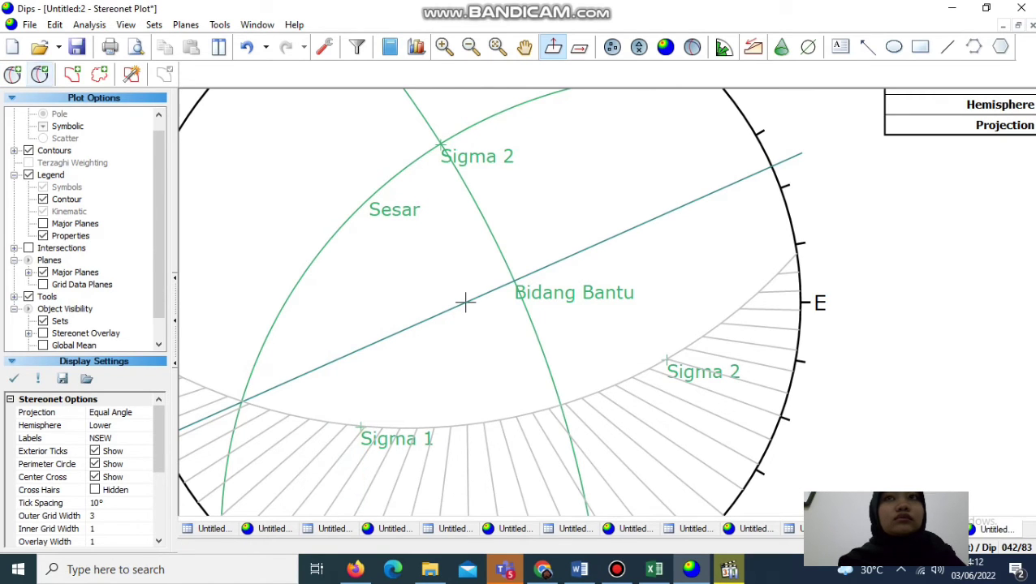
left_click(247, 47)
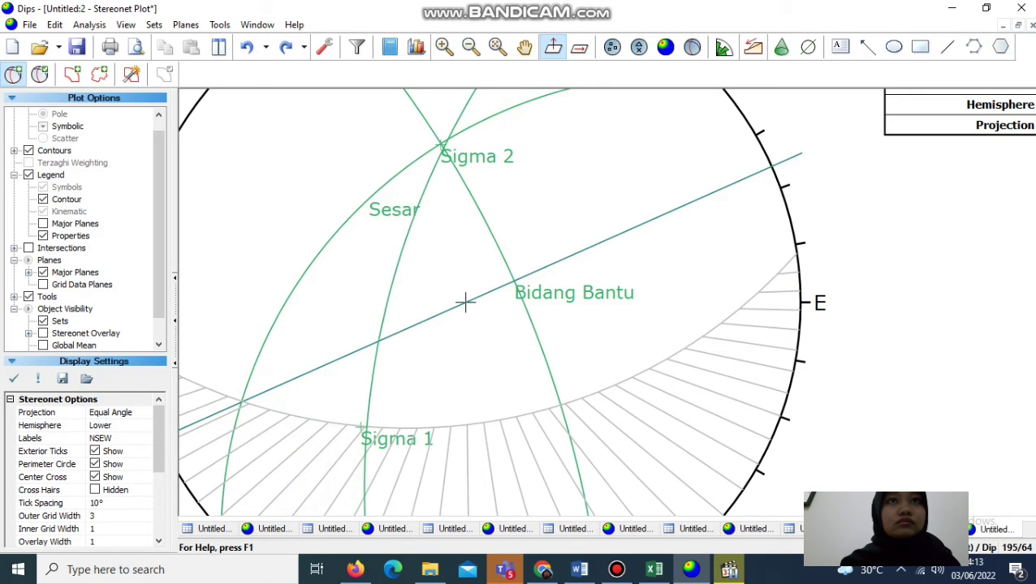
- Add a user plane labelled Sigma 3 at 195/64 with its pole on the eastern part of the pitch grid's great circle
left_click(466, 303)
left_click(585, 225)
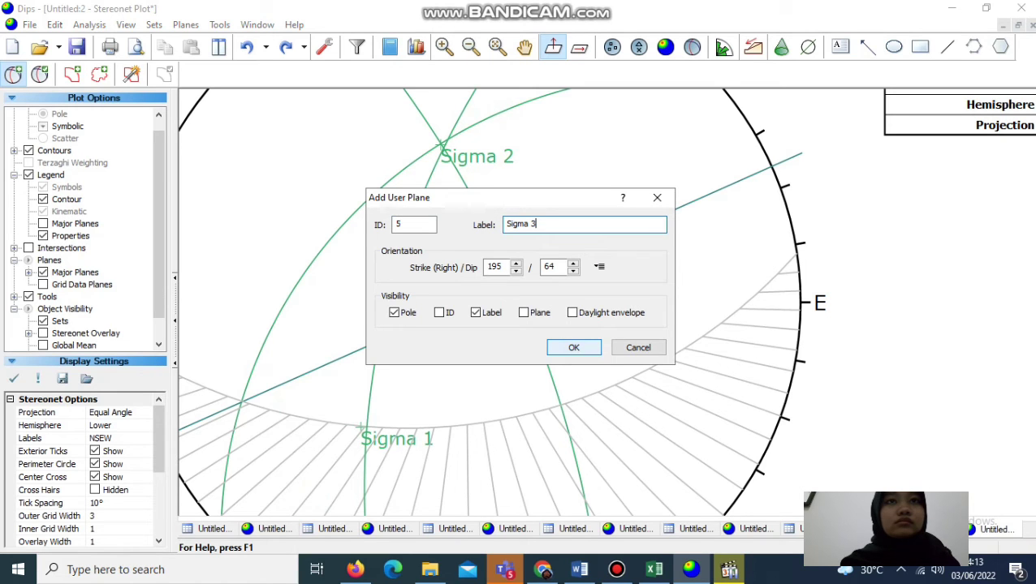
key("Return")
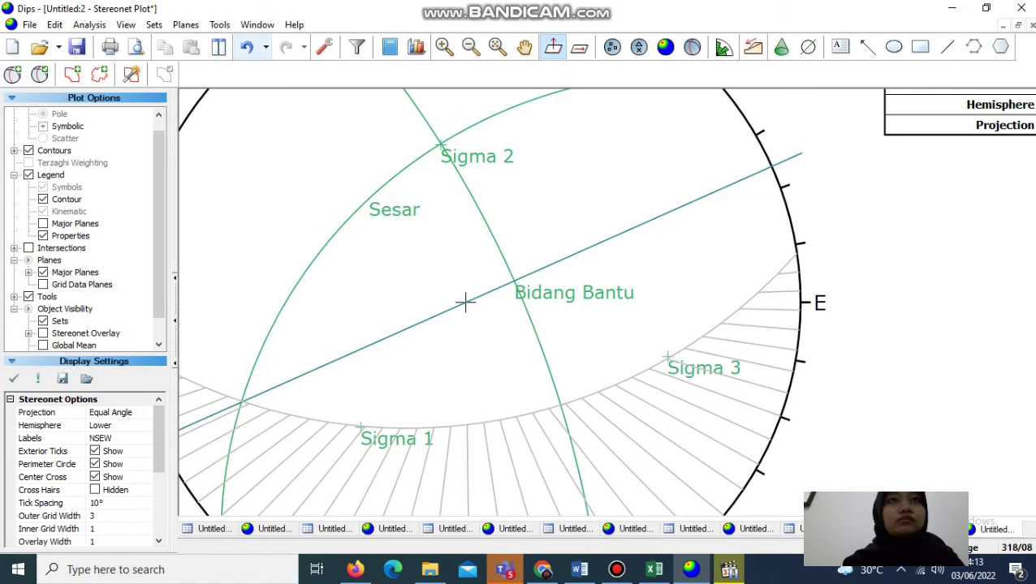
- Delete all drawing tools, removing the trend line and pitch grid from the stereonet
key("alt+t")
key("Up")
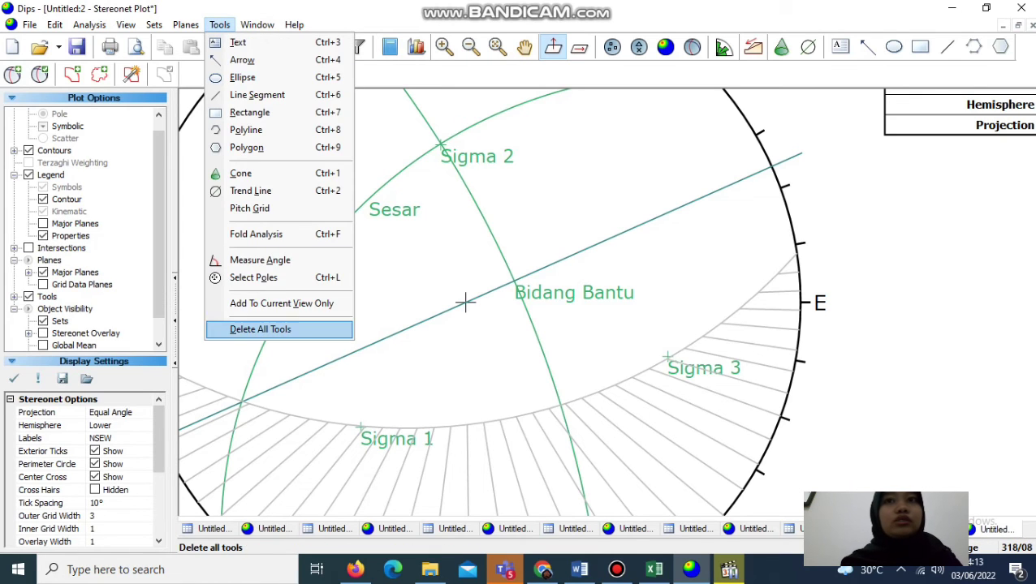
key("Return")
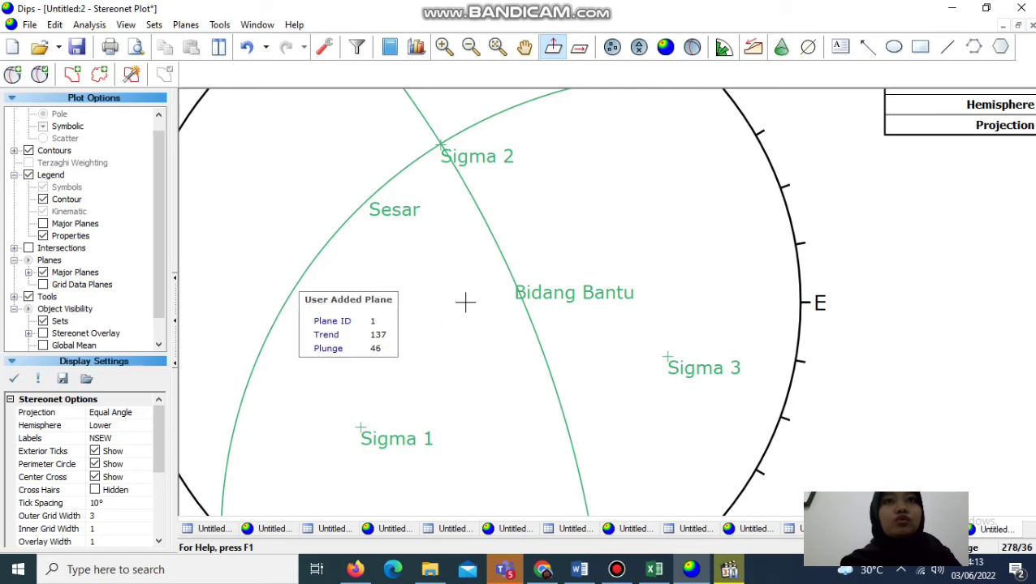
- Open the Sesar user plane for editing and set its colour to yellow
left_click(299, 281)
right_click(298, 280)
key("Down")
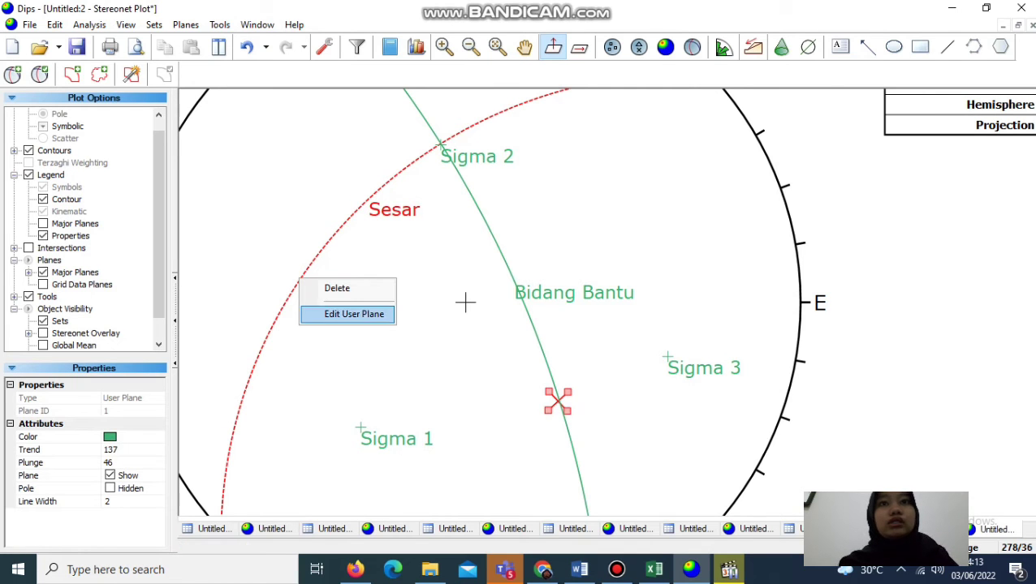
key("Return")
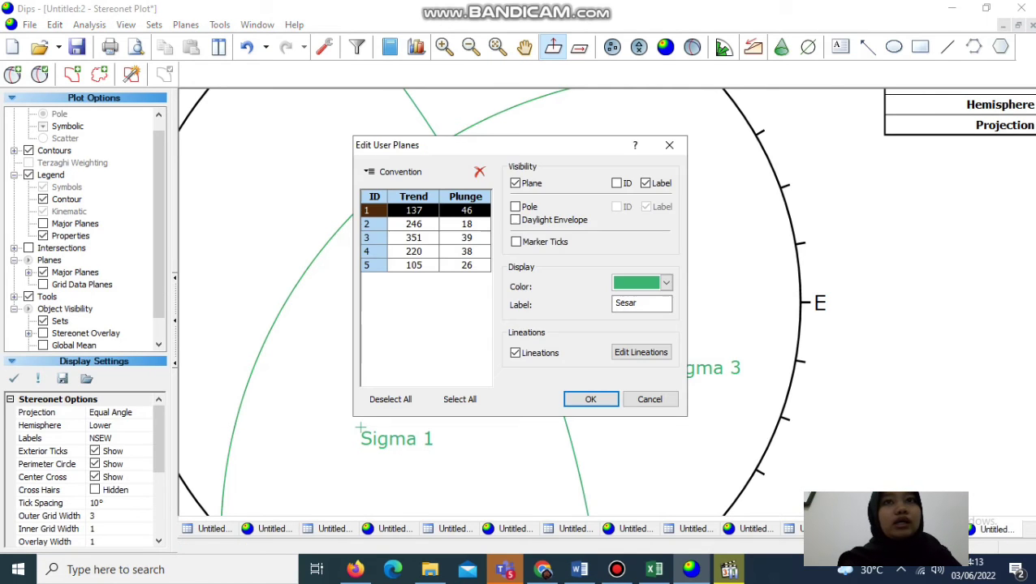
left_click(666, 283)
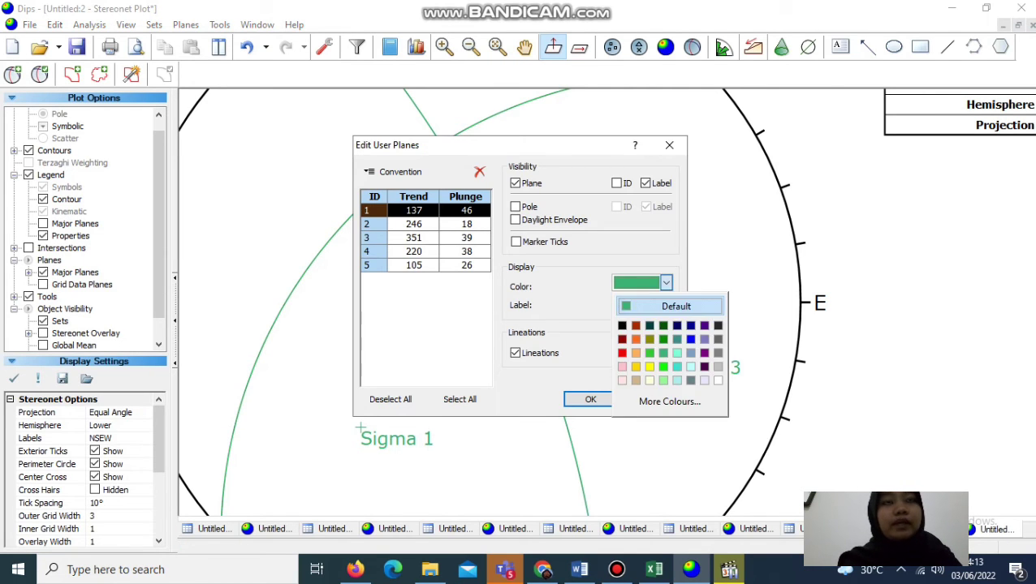
left_click(649, 366)
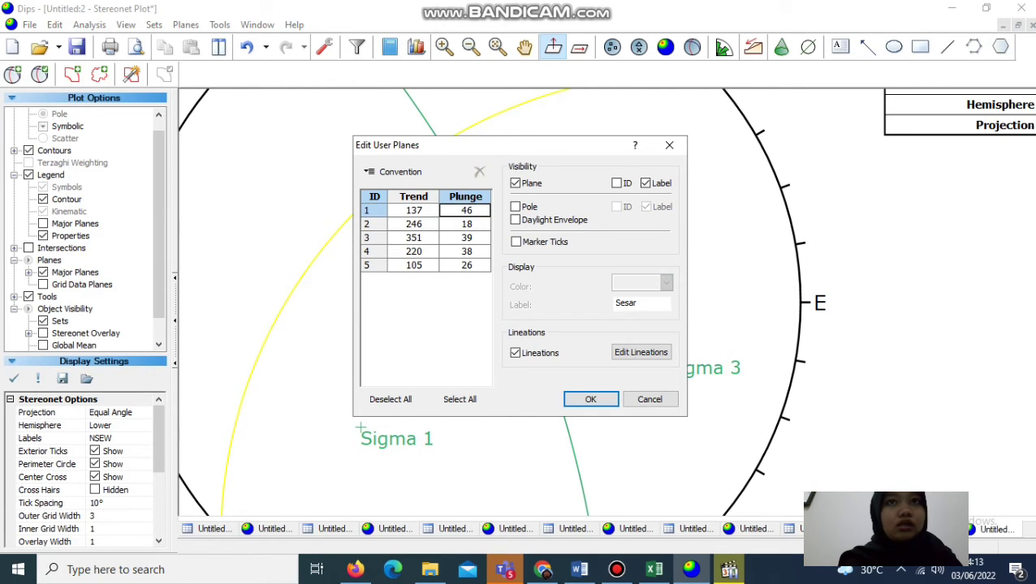
- Set the Bidang Bantu plane's colour to blue, look through the three Sigma entries and apply the user plane edits
left_click(465, 224)
left_click(666, 283)
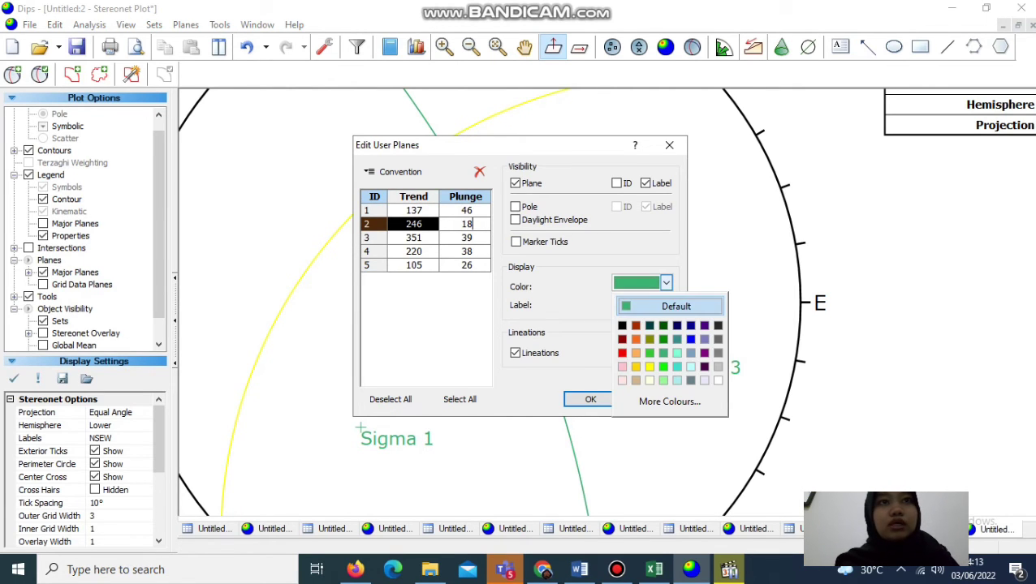
left_click(690, 340)
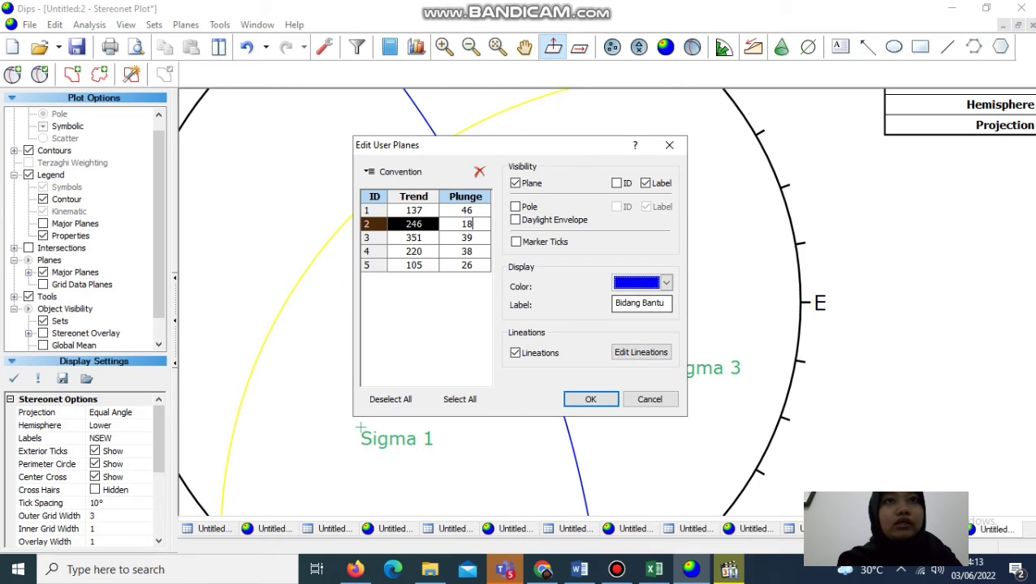
left_click(466, 238)
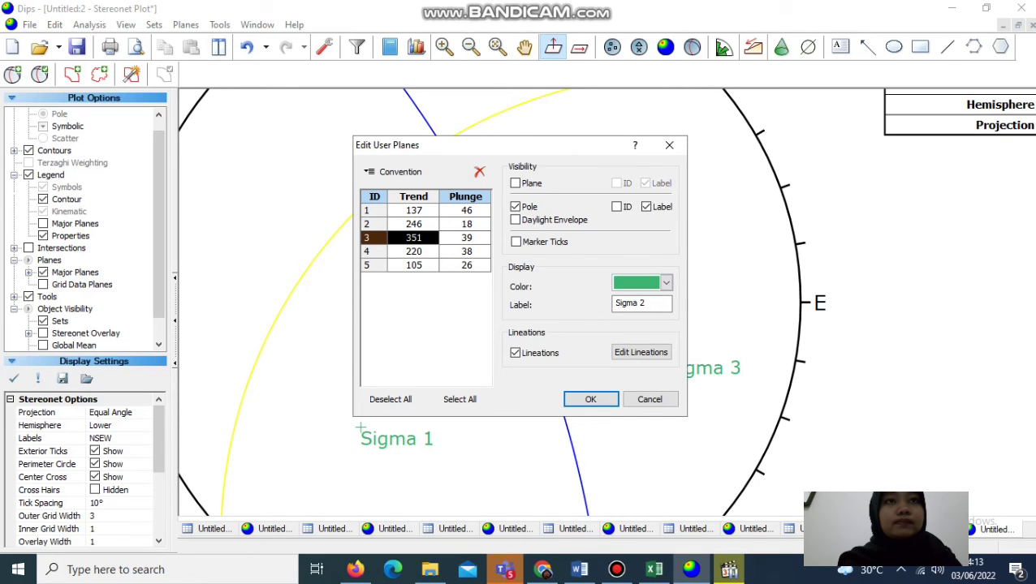
left_click(467, 251)
left_click(468, 265)
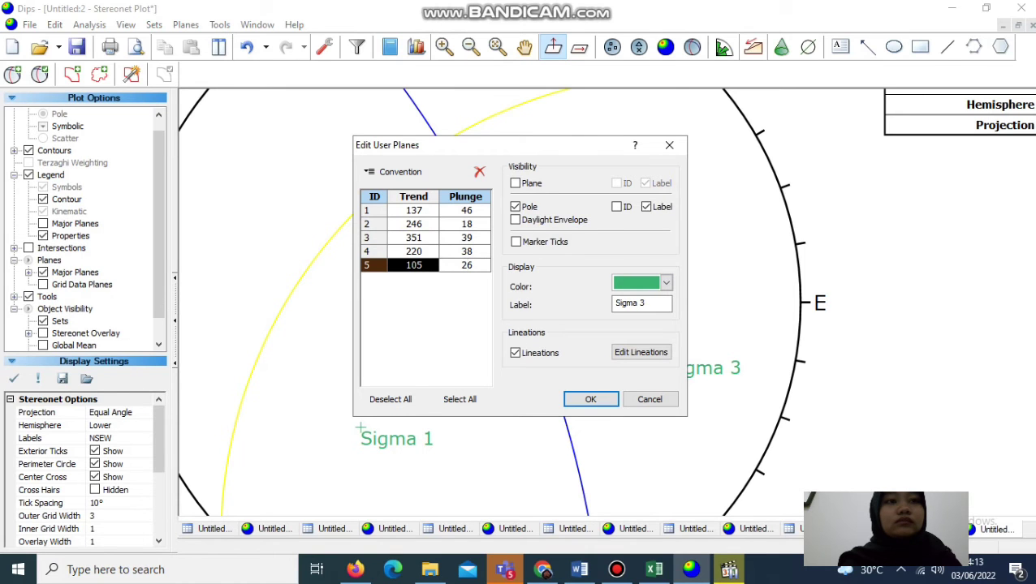
left_click(591, 399)
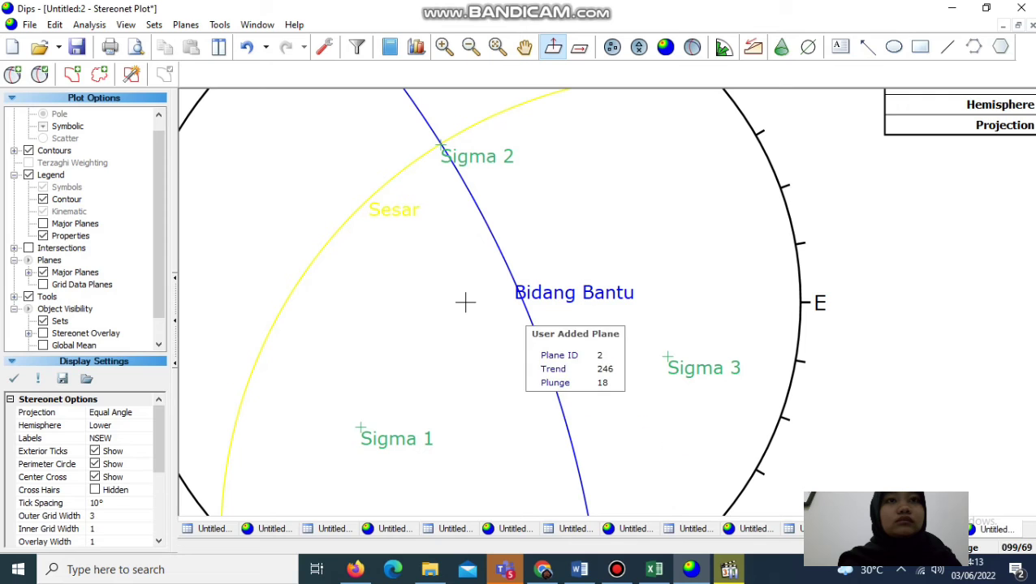
- Check the Gores garis value in the Excel Sesar sheet and add a trend line with a trend of 246 to the Dips stereonet
left_click(219, 24)
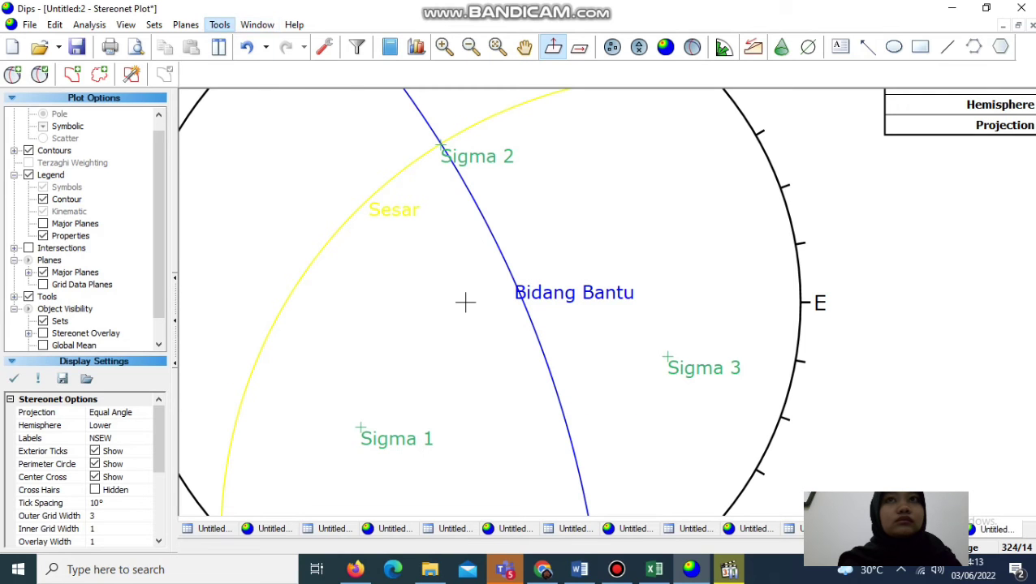
key("Up")
key("Up")
key("Up")
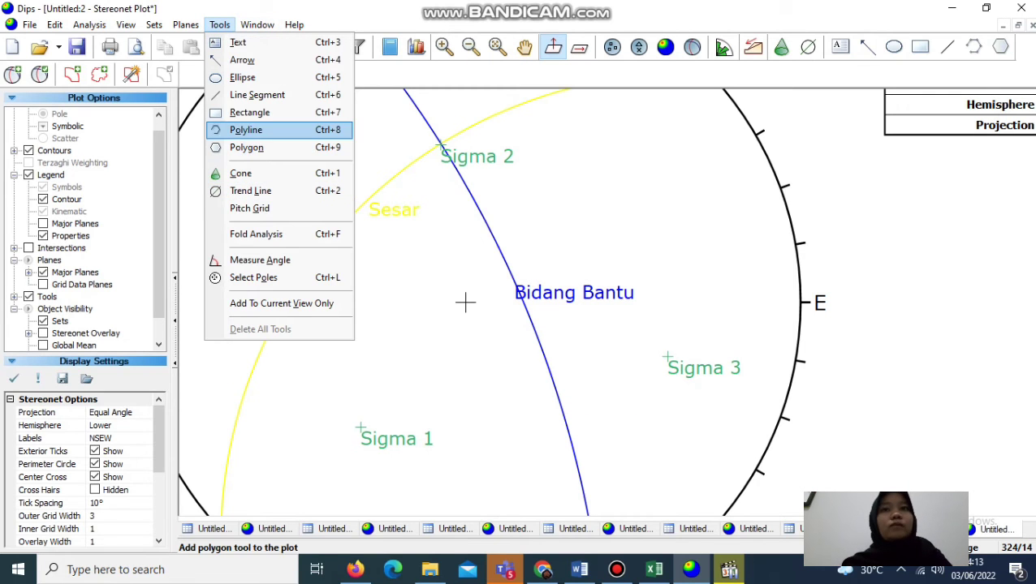
key("Down")
key("Down")
key("Down")
key("Down")
key("Down")
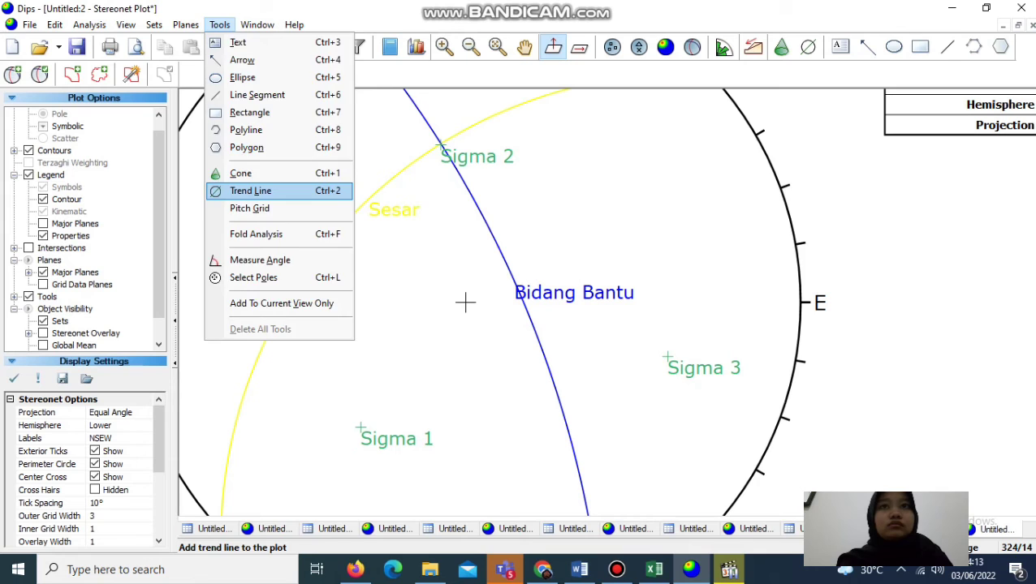
key("Return")
left_click(465, 302)
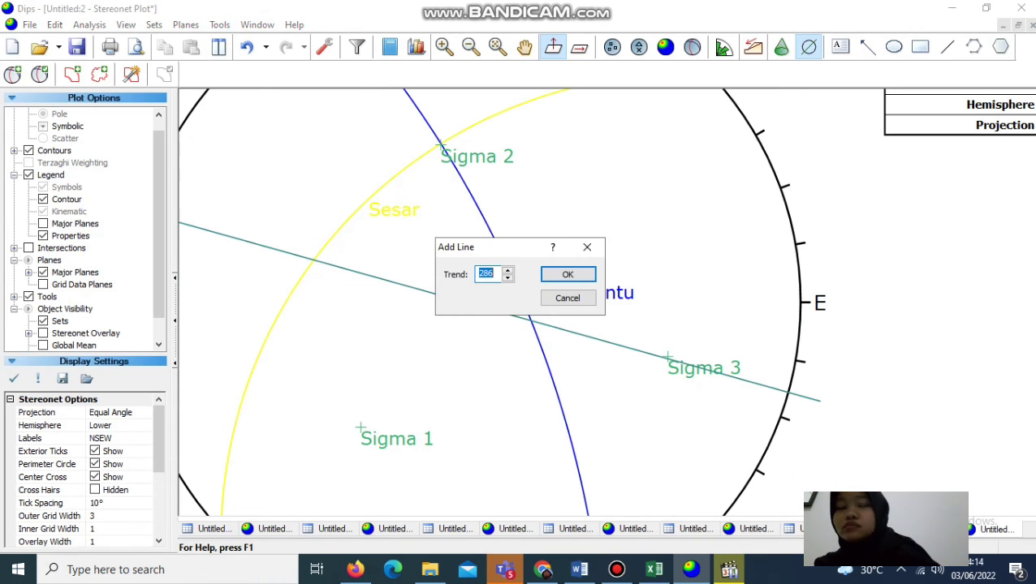
left_click(691, 570)
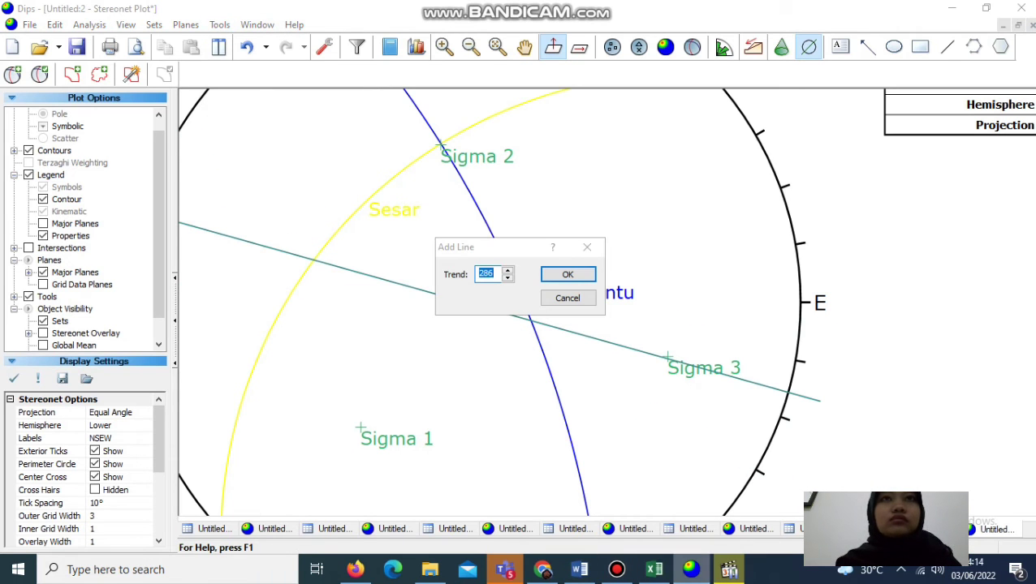
left_click(654, 570)
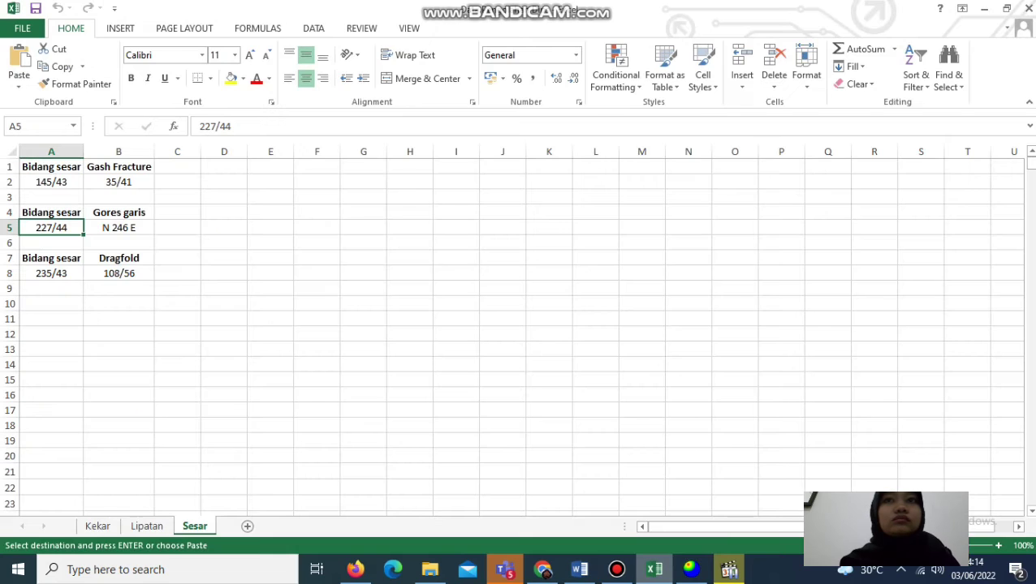
left_click(690, 570)
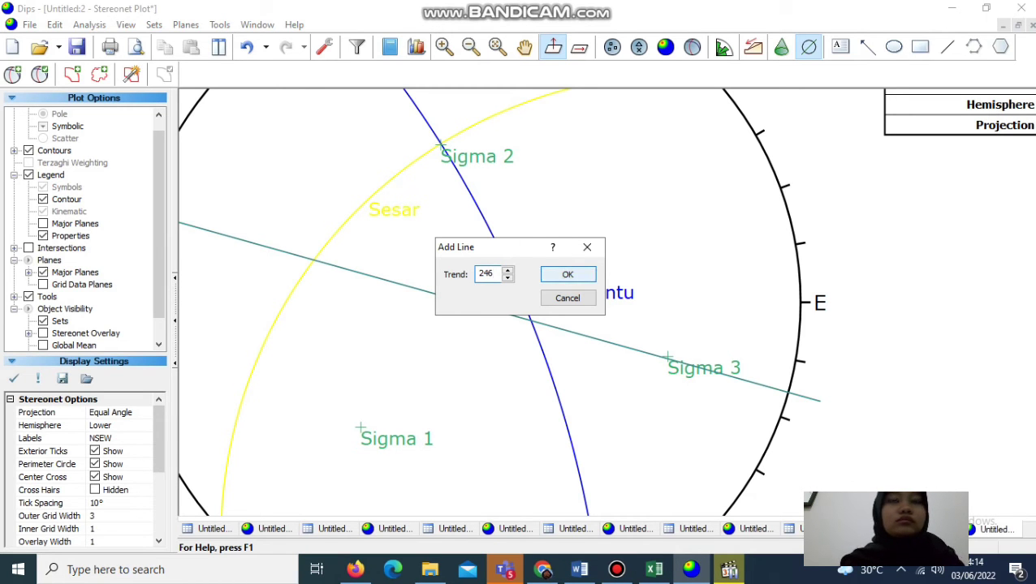
key("Return")
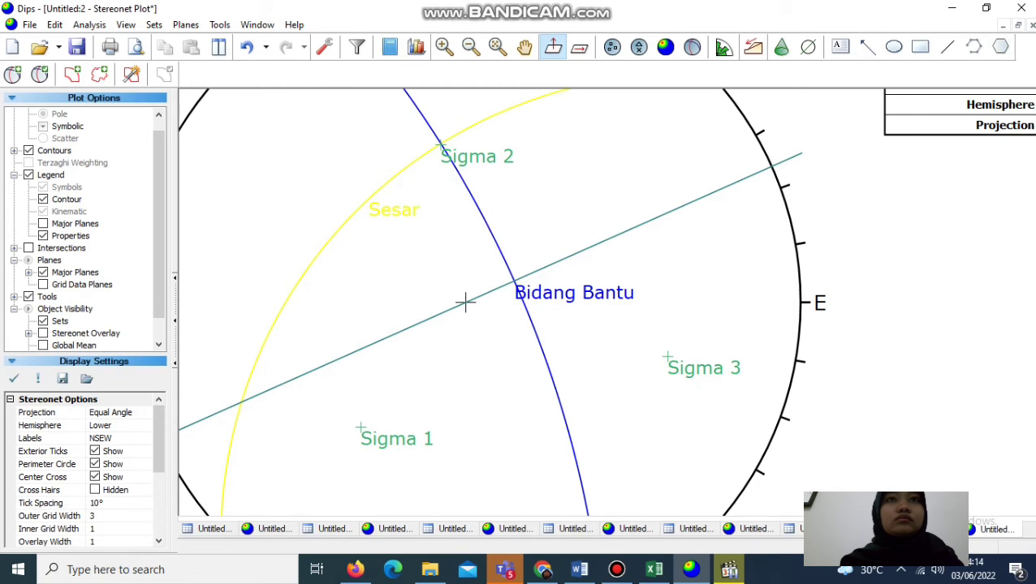
- Show the major planes in the legend and turn on the stereonet overlay
left_click(43, 224)
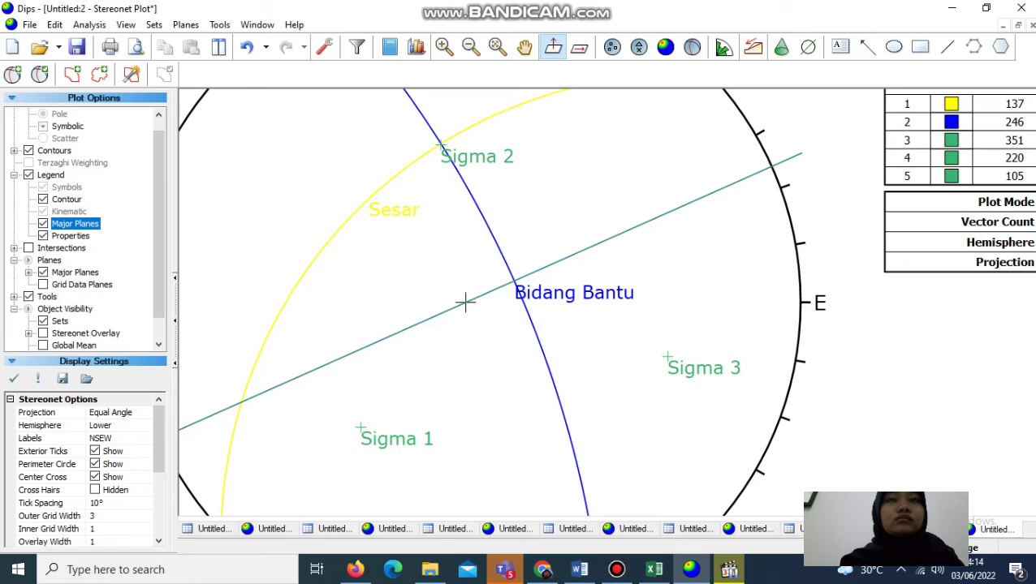
left_click(43, 334)
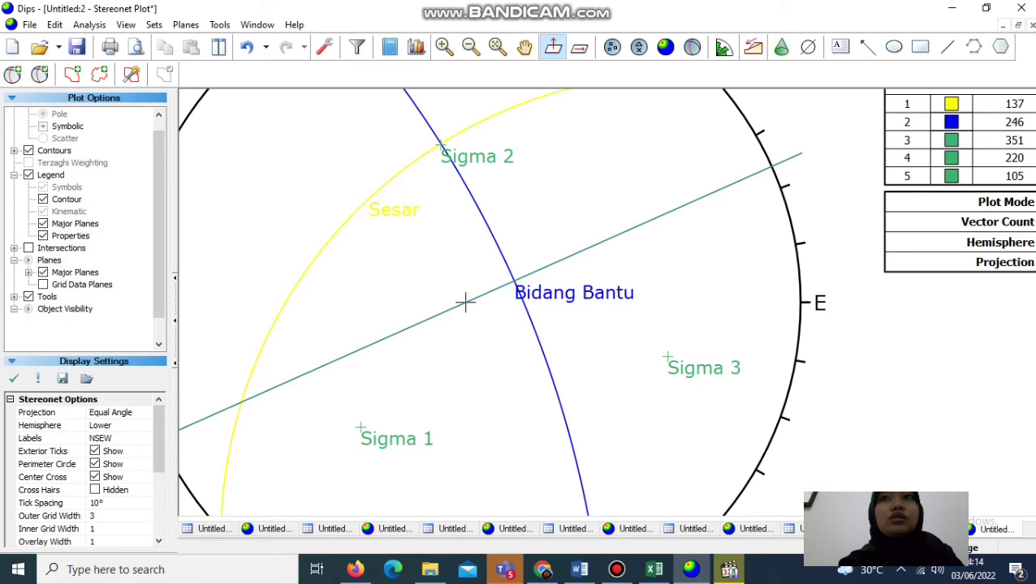
- Show the stereonet overlay as an equatorial net and export the Gores garis plot as an image file
left_click(28, 334)
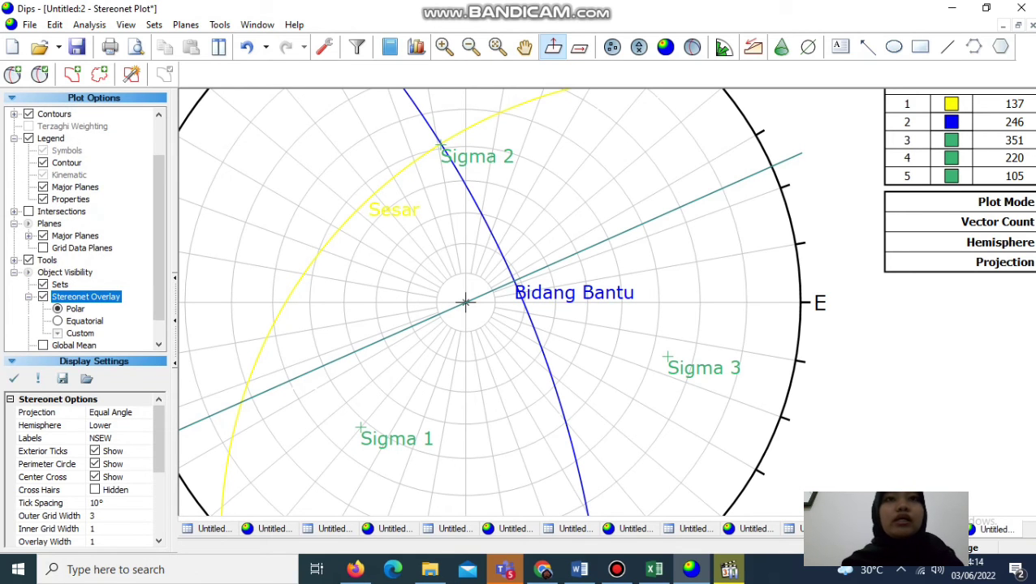
left_click(57, 322)
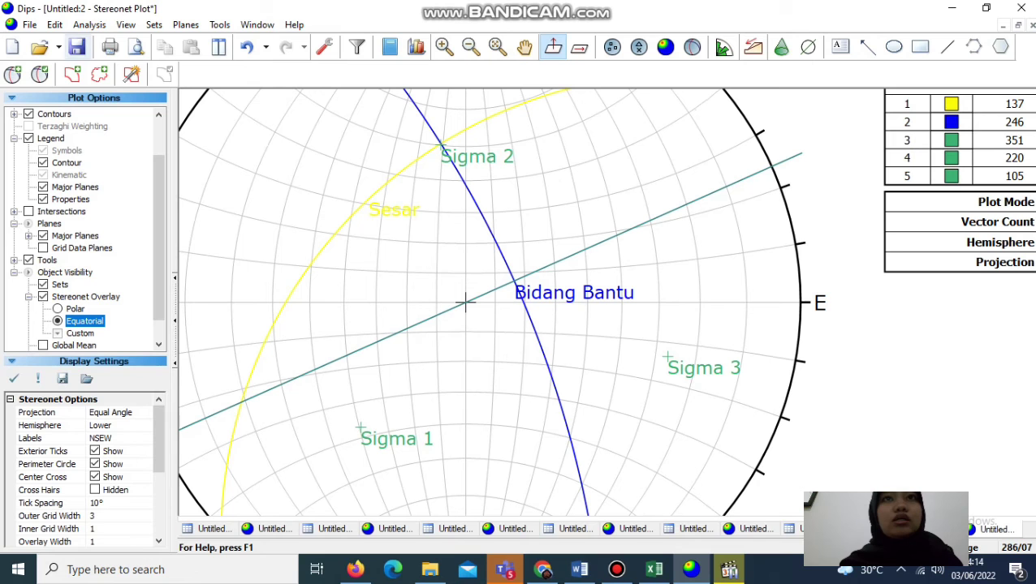
left_click(29, 24)
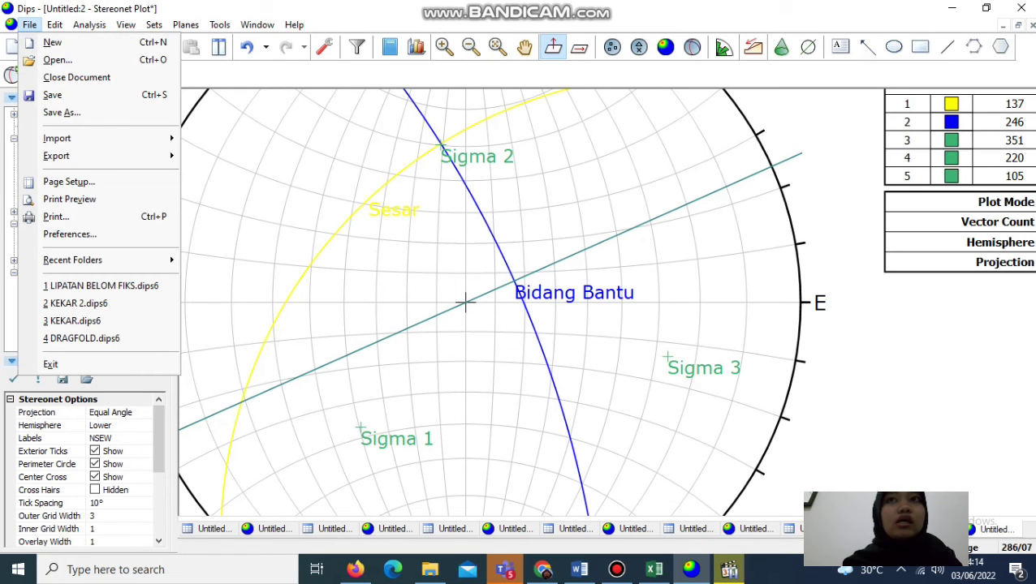
mouse_move(56, 155)
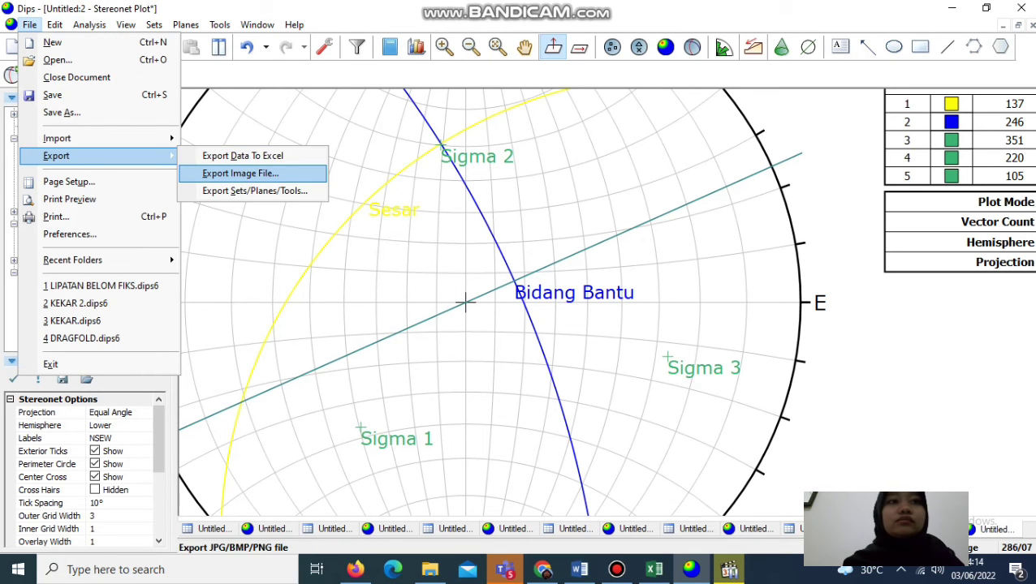
left_click(241, 173)
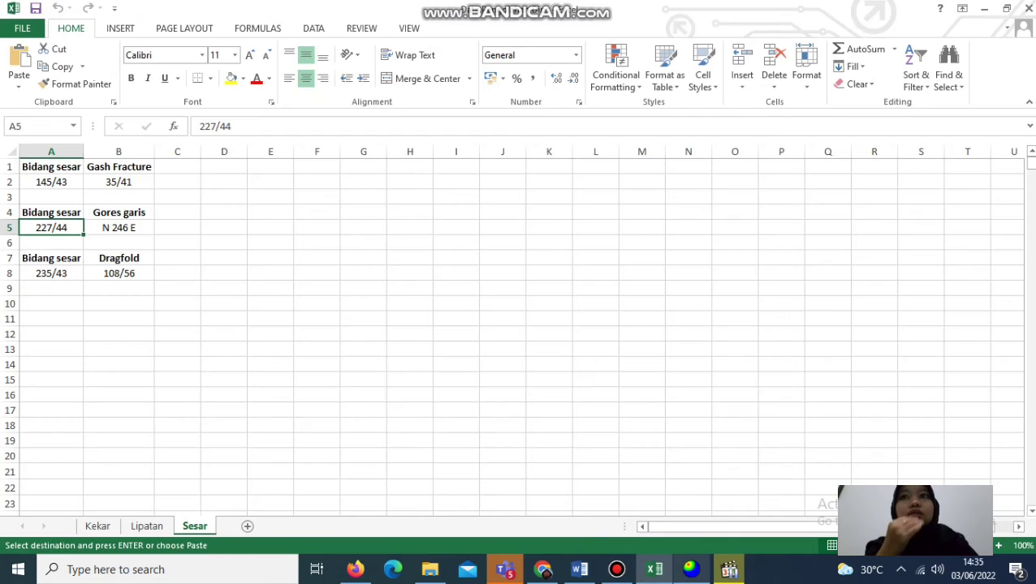
- Create a new Dips document and look up the Bidang sesar value of the Dragfold data in the Excel Sesar sheet
left_click(691, 570)
left_click(12, 46)
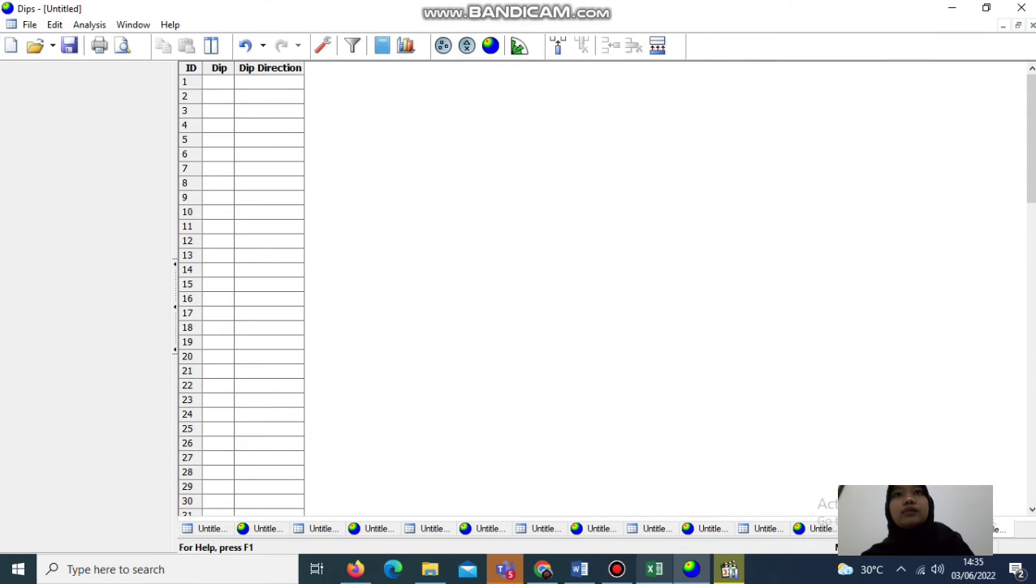
left_click(655, 569)
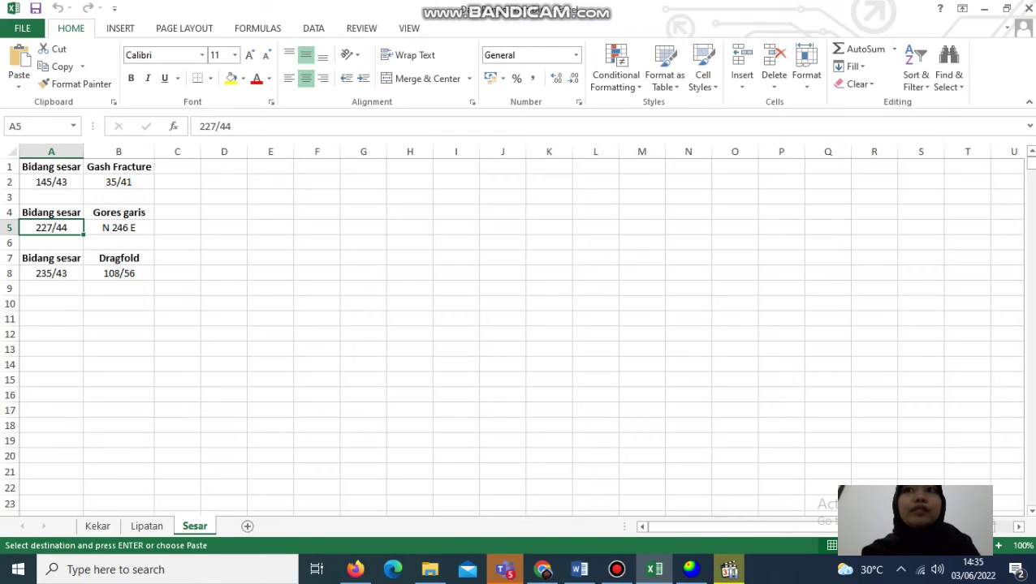
left_click(51, 273)
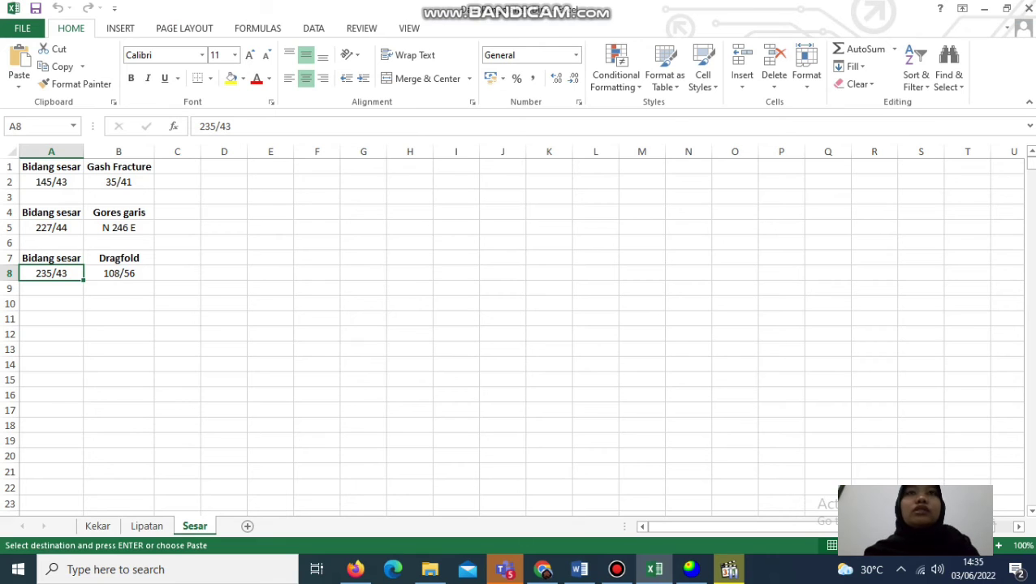
left_click(692, 570)
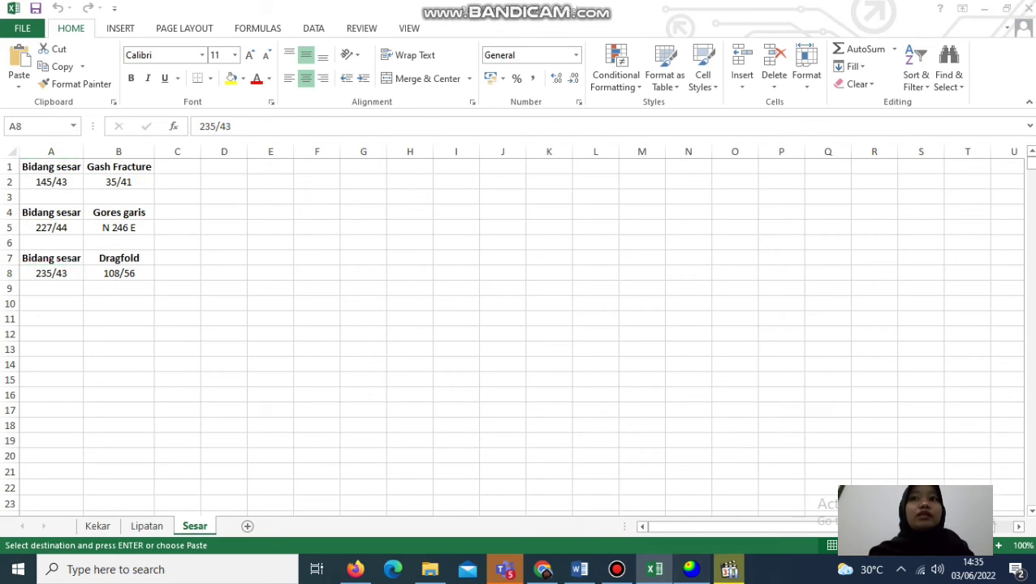
- Set the project's global orientation format to Strike (Right) / Dip and create a stereonet plot
left_click(323, 46)
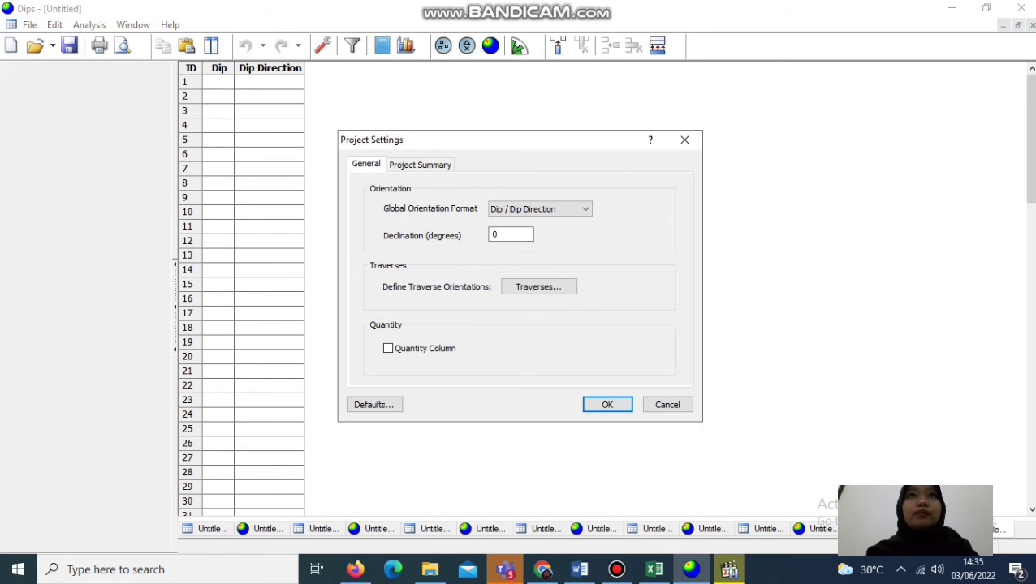
left_click(540, 209)
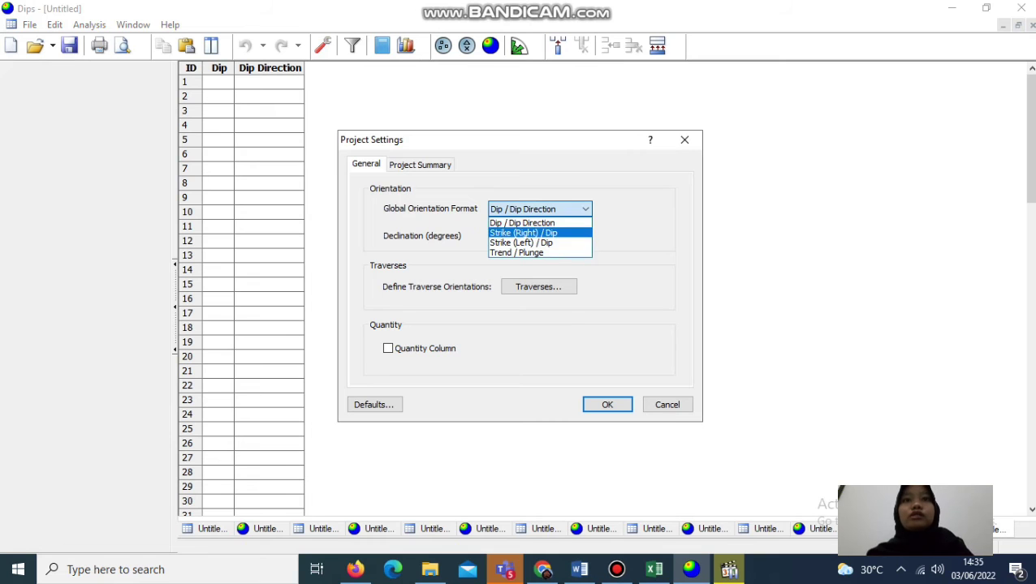
key("Return")
key("Return")
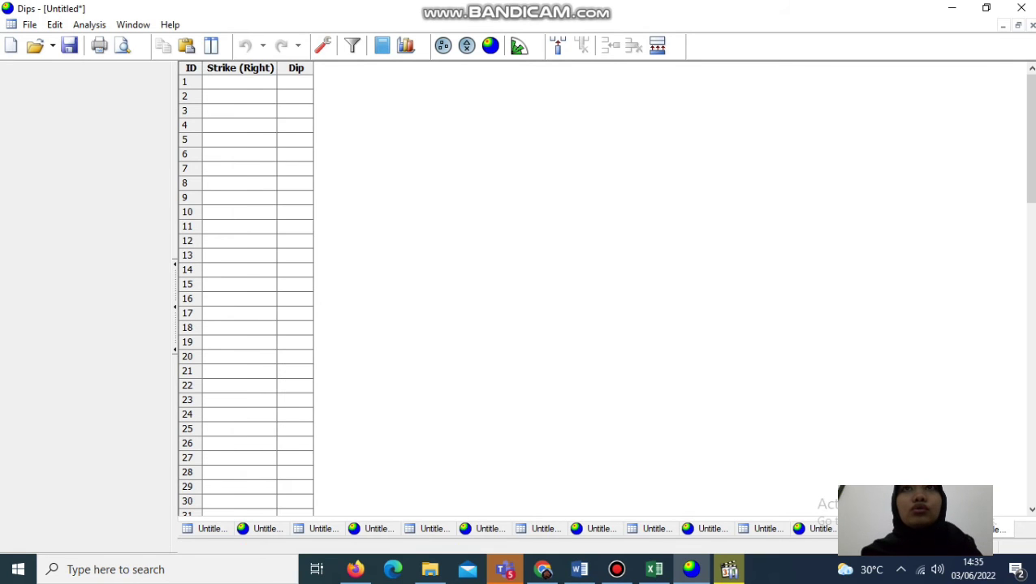
left_click(490, 46)
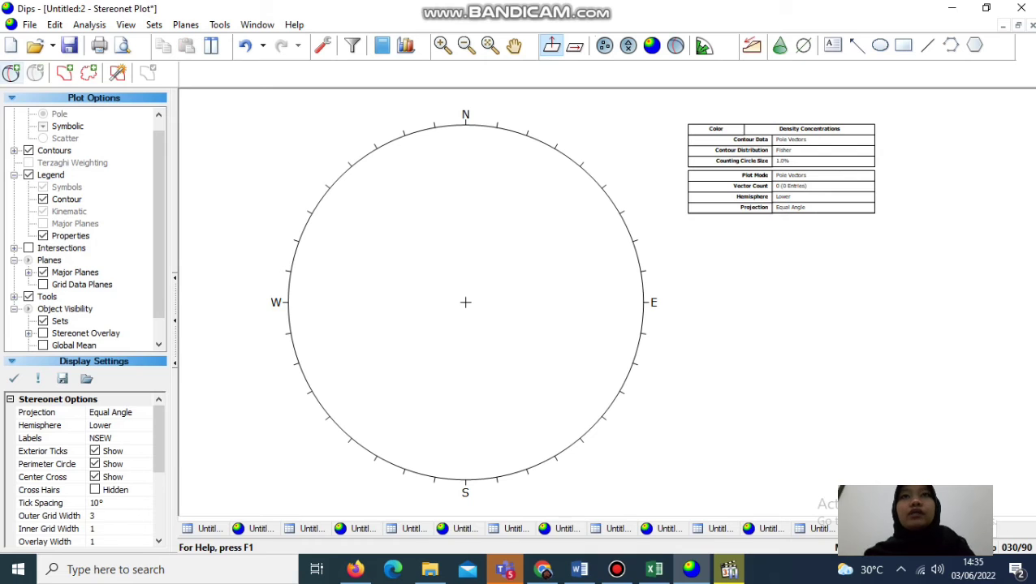
- Start a user plane on the empty stereonet and label it Bidang Sesar
left_click(11, 73)
left_click(341, 310)
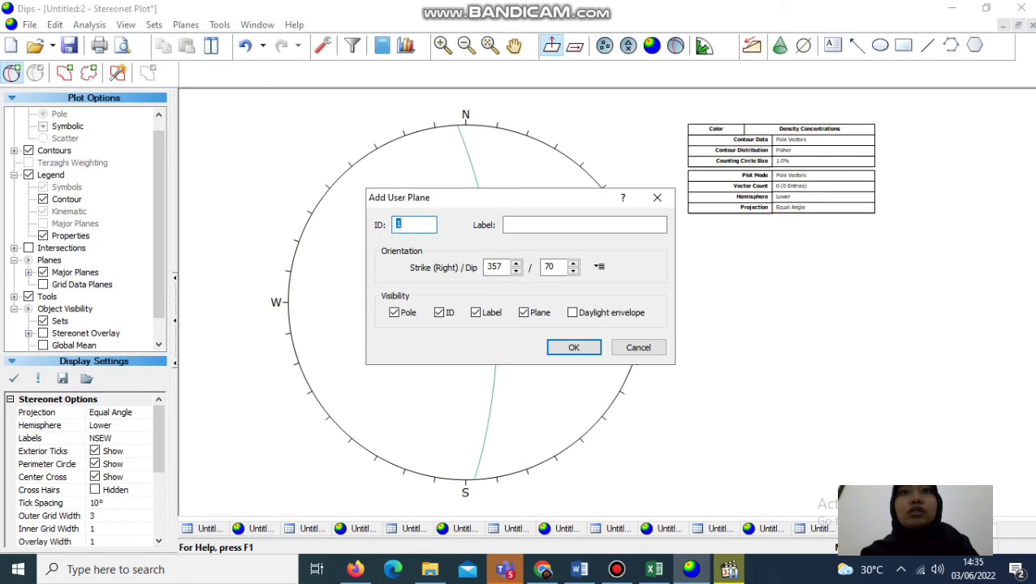
left_click(572, 225)
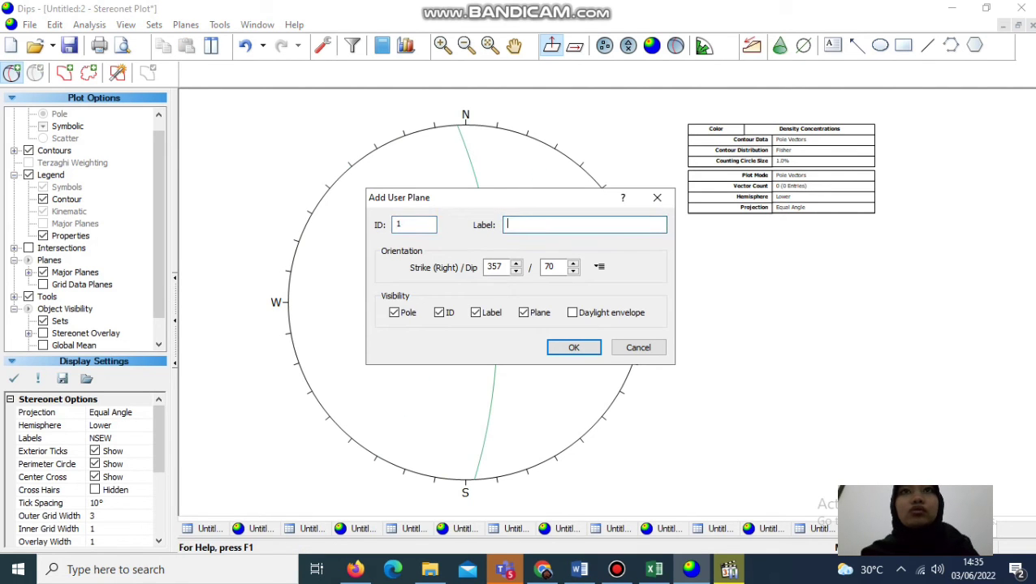
type("Bidang")
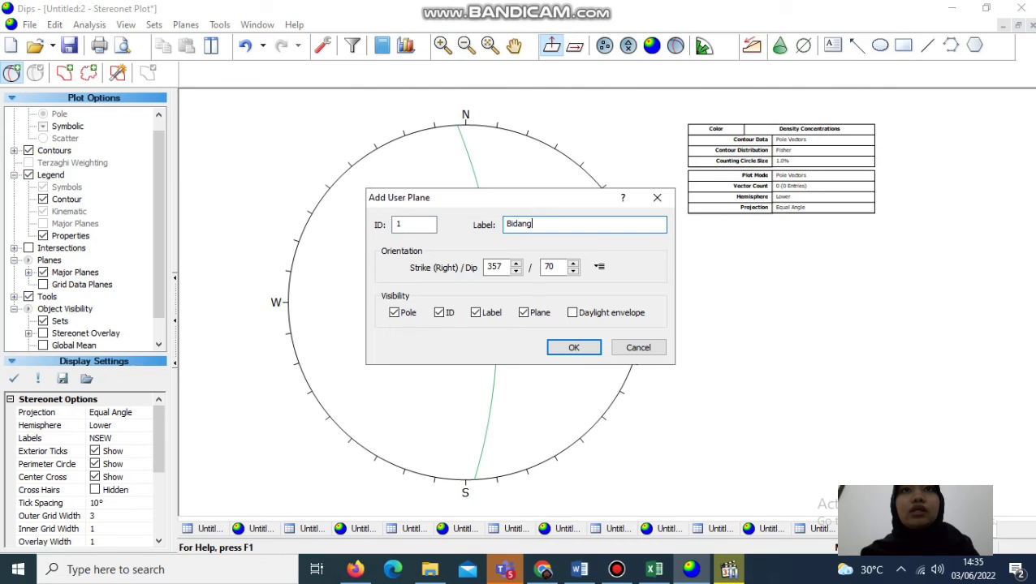
type(" Sesa")
type("r")
key("BackSpace")
type("ar")
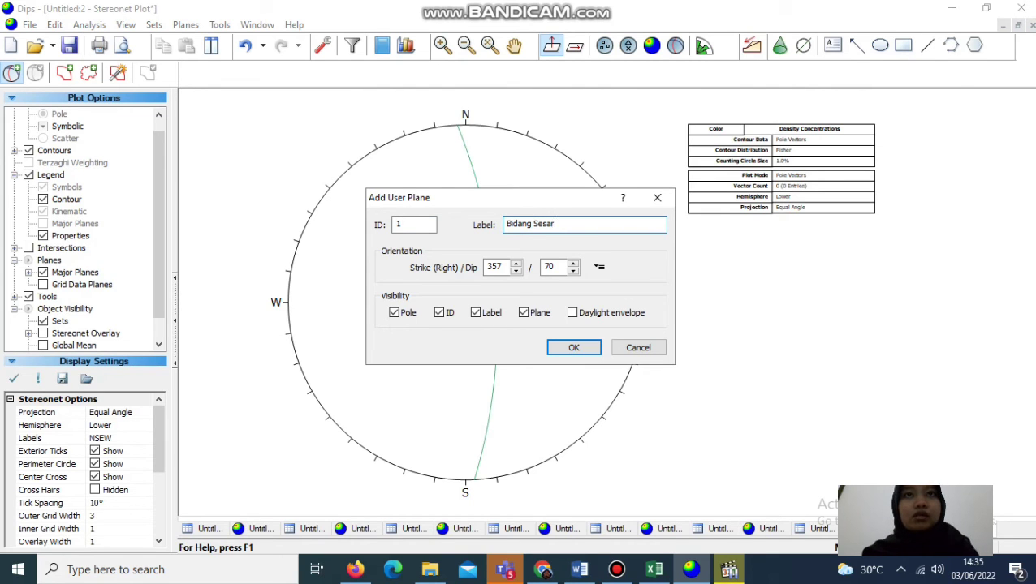
- Set the Bidang Sesar plane's orientation to 235/43, hide its pole and ID, and add it to the stereonet
left_click(504, 267)
key("BackSpace")
key("BackSpace")
key("BackSpace")
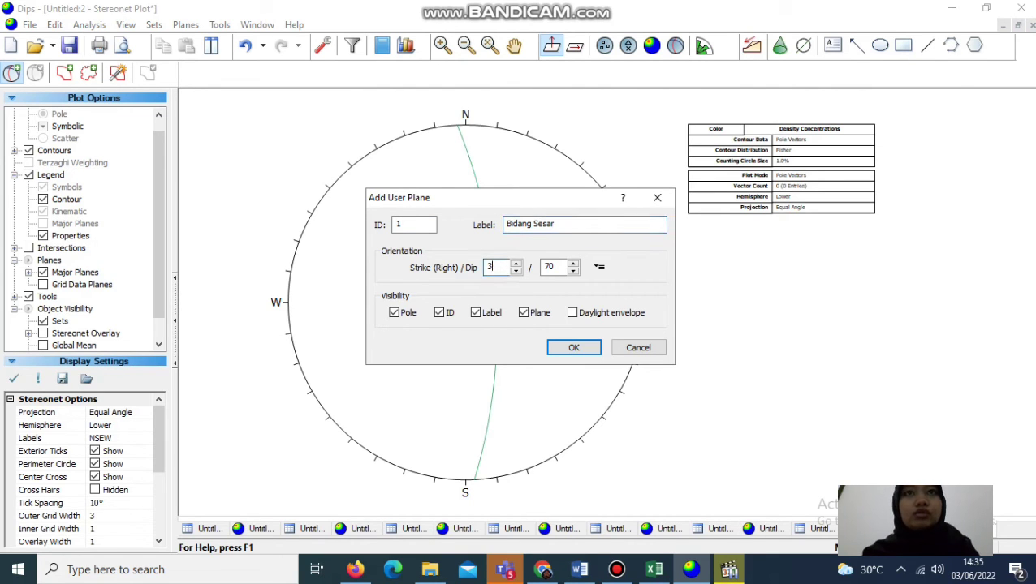
type("235")
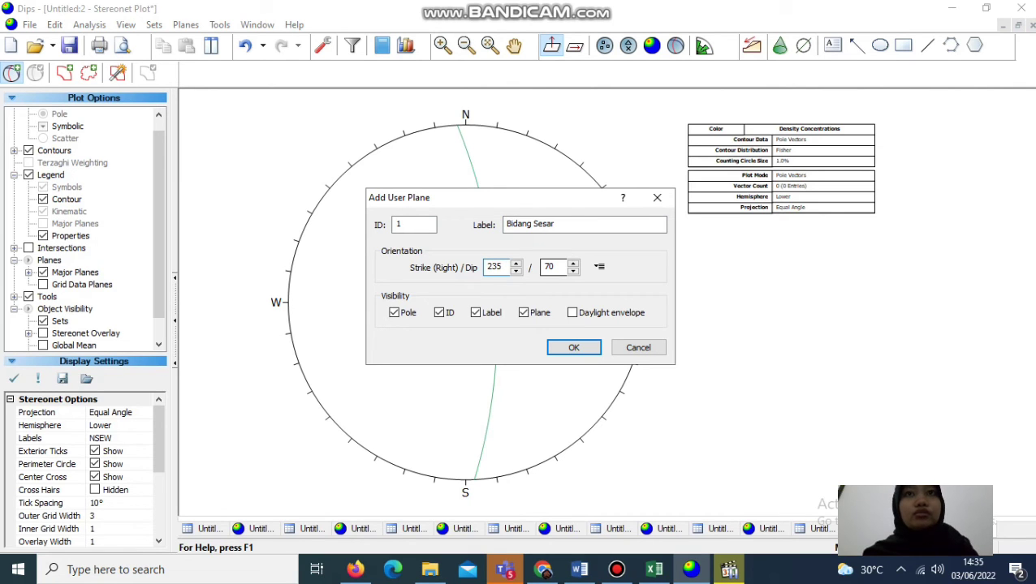
key("Tab")
key("BackSpace")
type("43")
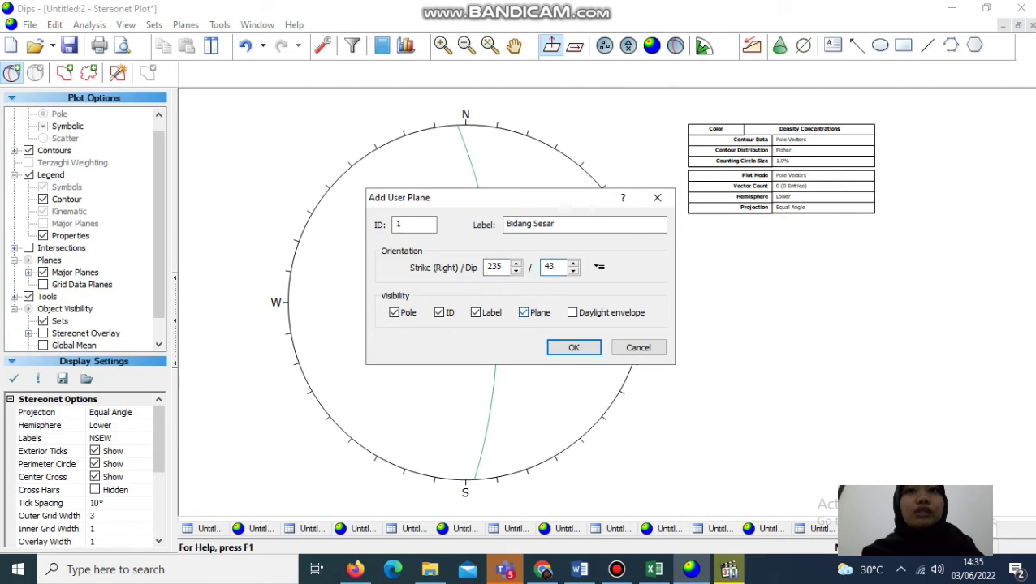
left_click(439, 313)
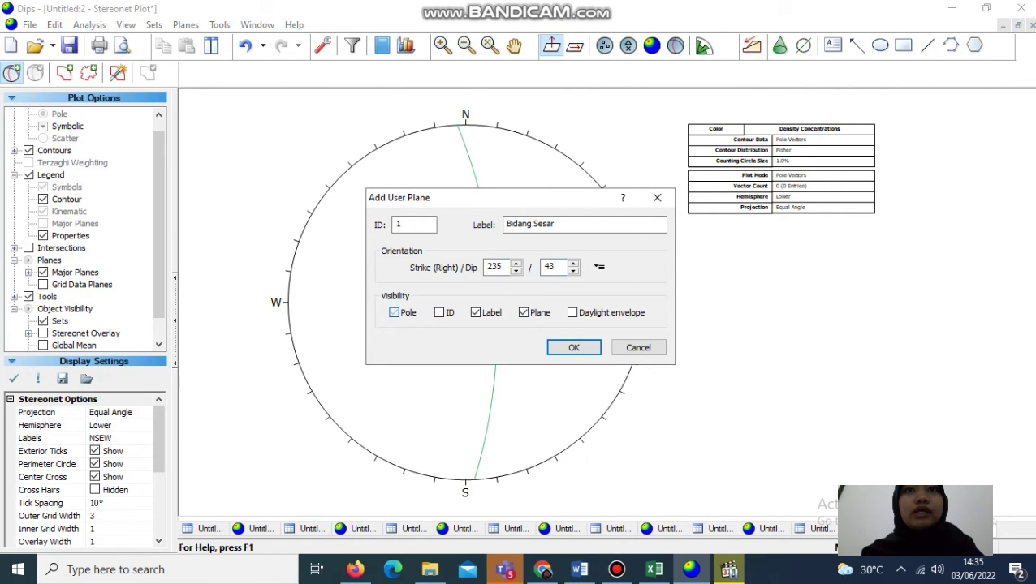
left_click(573, 347)
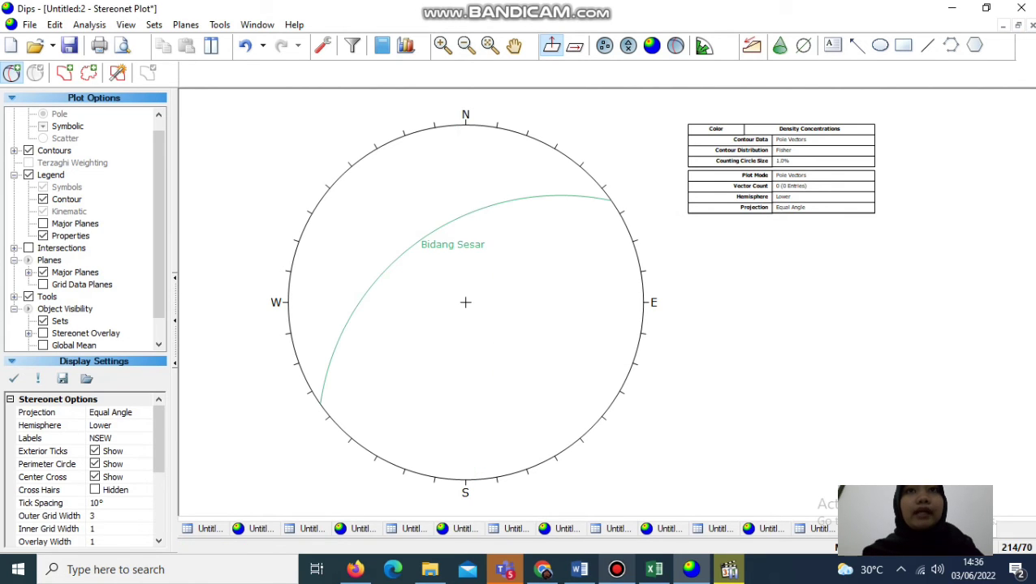
- Check the Dragfold value in the Excel Sesar sheet and start a second Dips user plane with orientation 108/56
left_click(654, 569)
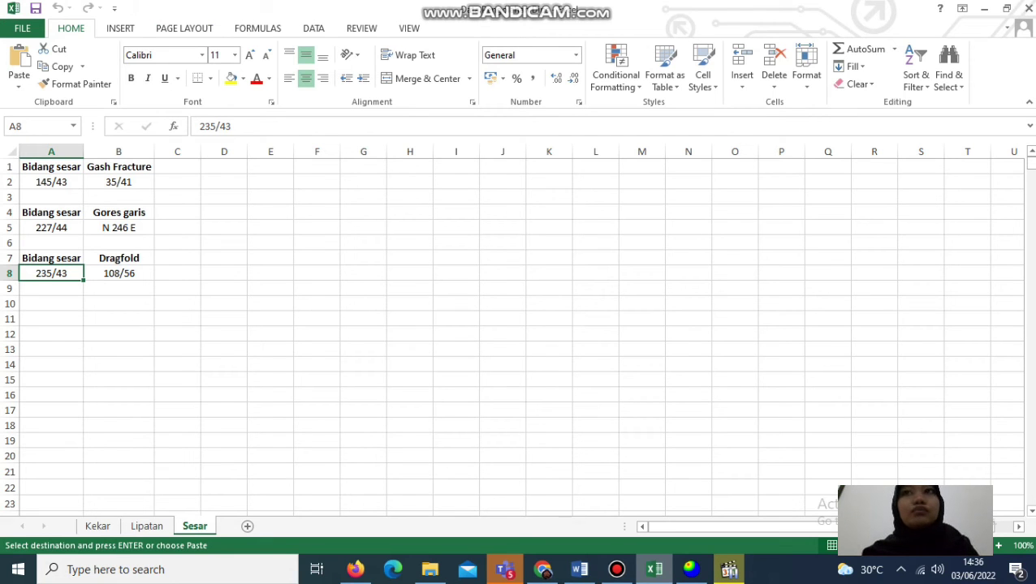
left_click(691, 569)
left_click(12, 73)
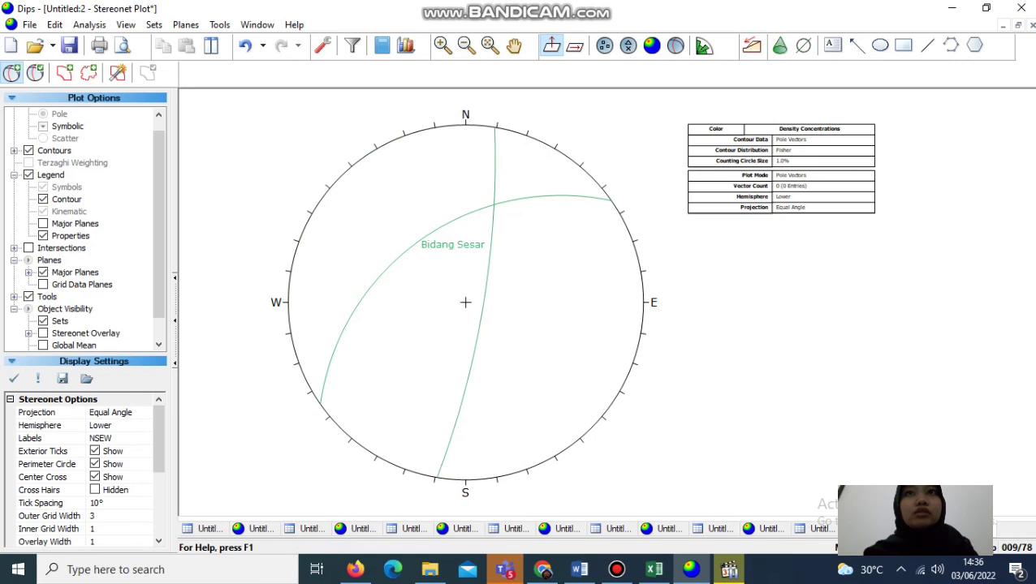
left_click(475, 312)
key("Tab")
key("End")
key("BackSpace")
key("BackSpace")
key("BackSpace")
type("108")
key("Tab")
key("BackSpace")
type("56")
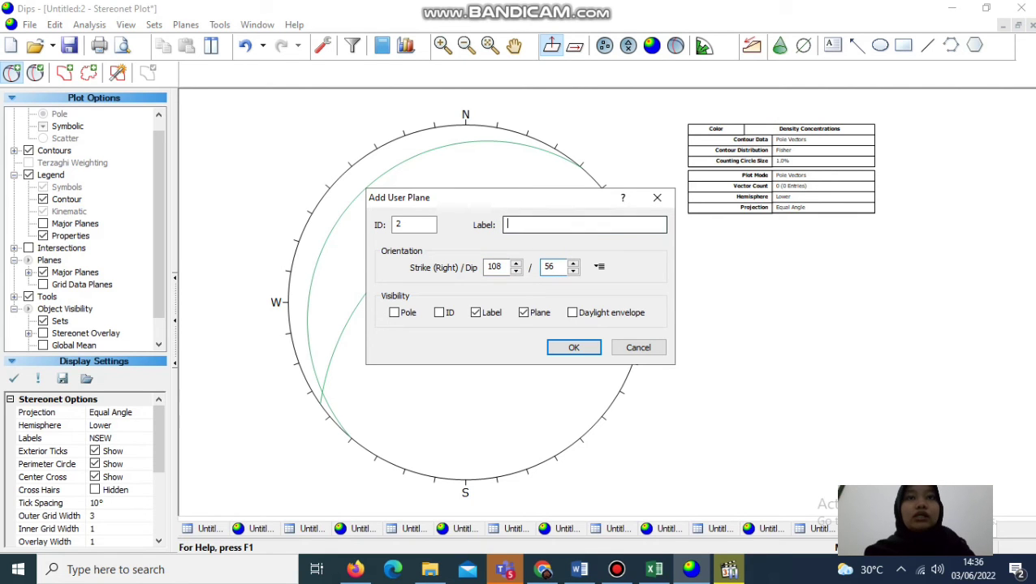
- Label the 108/56 plane Dragfold and add it to the stereonet
left_click(543, 225)
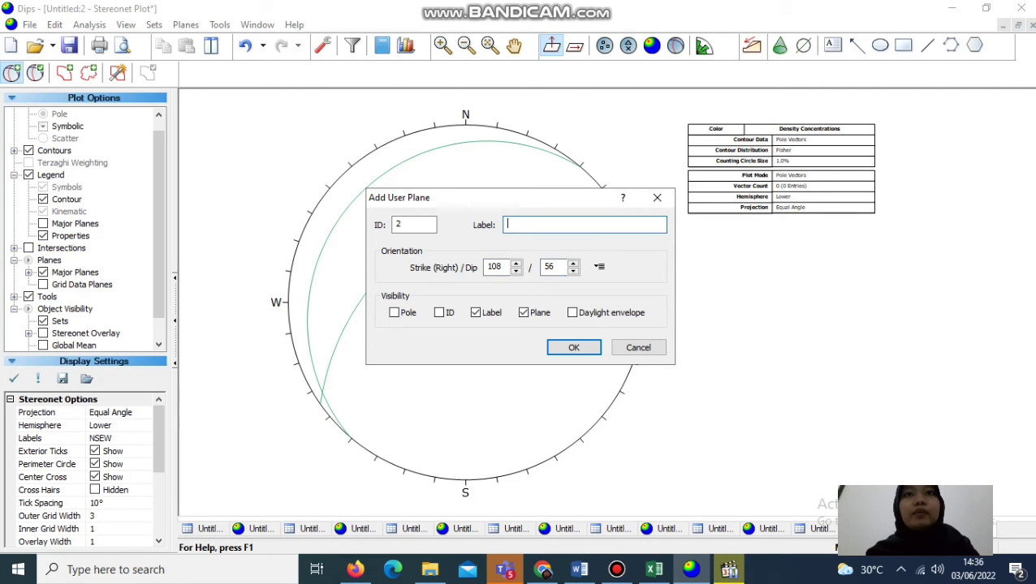
type("Dragfold")
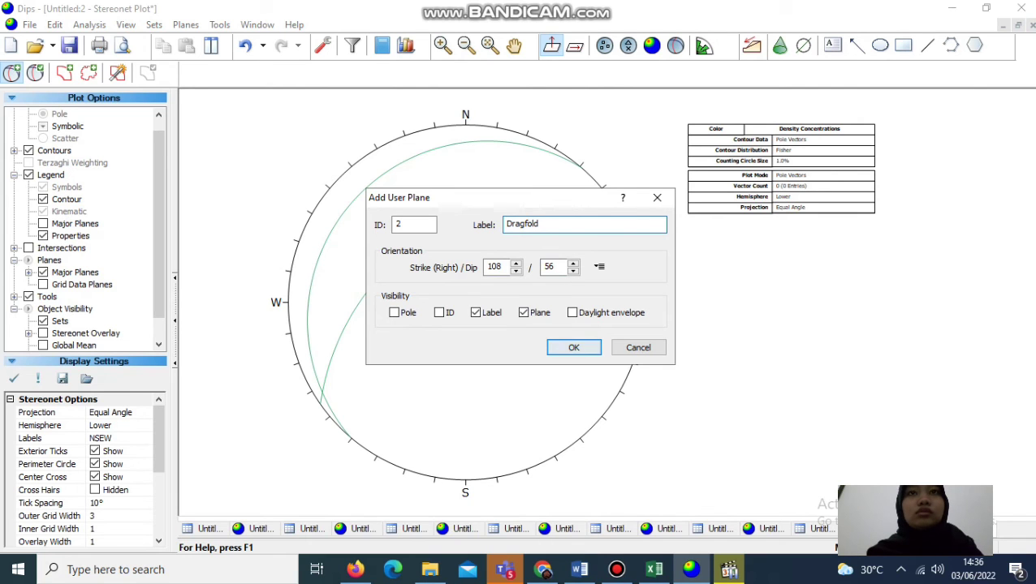
key("Return")
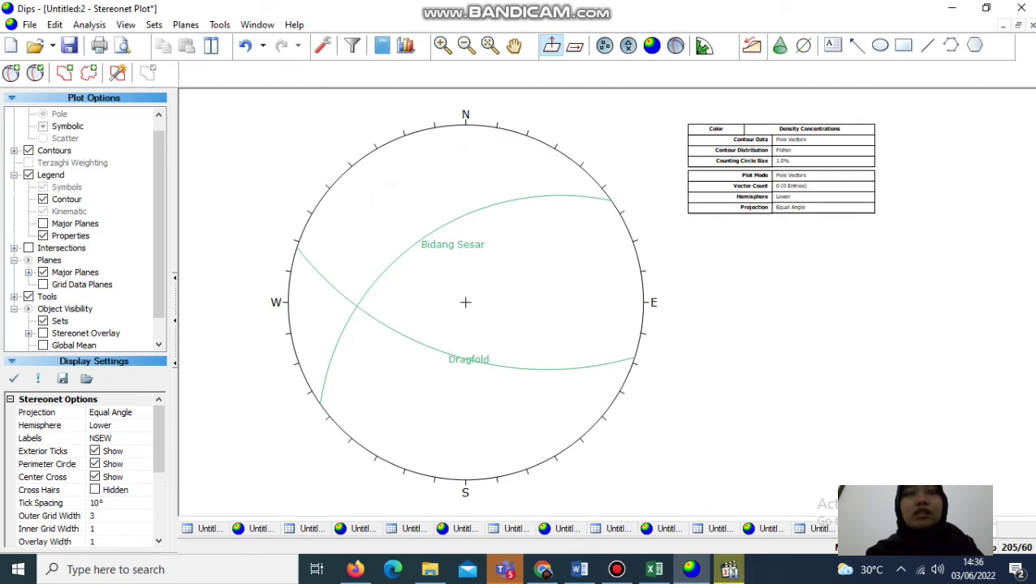
- Add a user plane labelled Sigma 2 where Bidang Sesar and Dragfold cross, at 358/63, showing its pole and hiding its plane
left_click(12, 73)
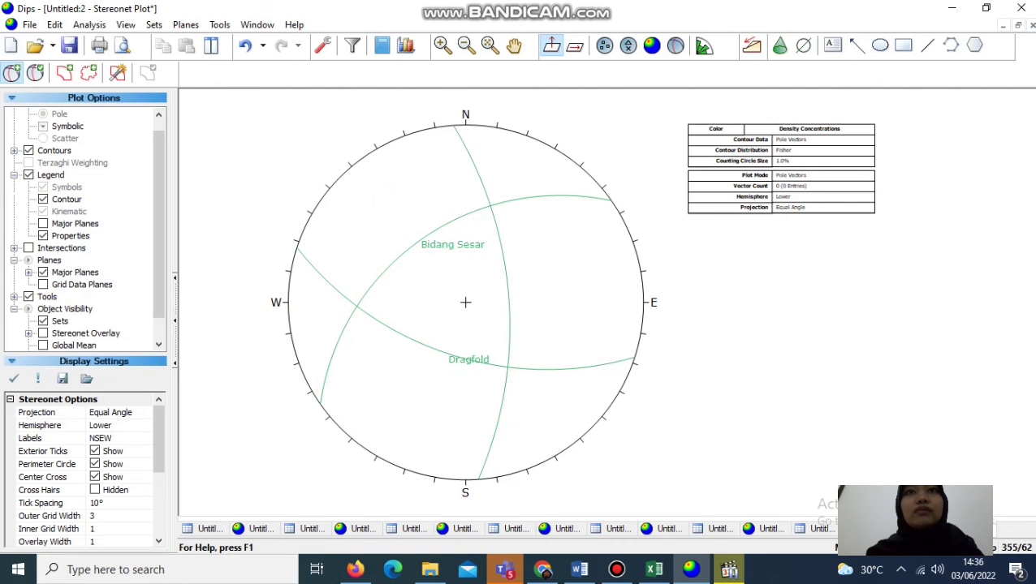
left_click(357, 306)
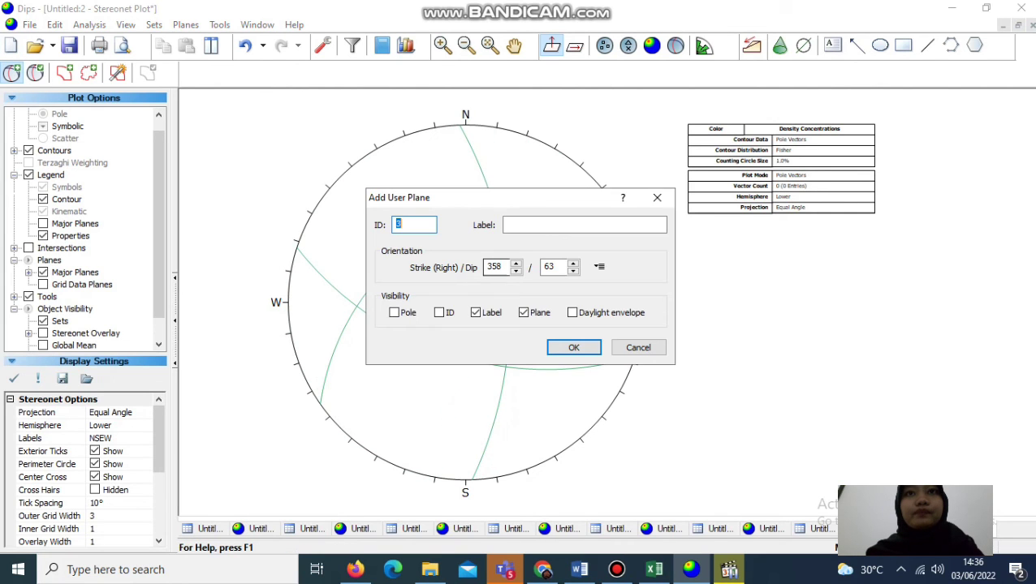
left_click(560, 225)
type("Sigma 2")
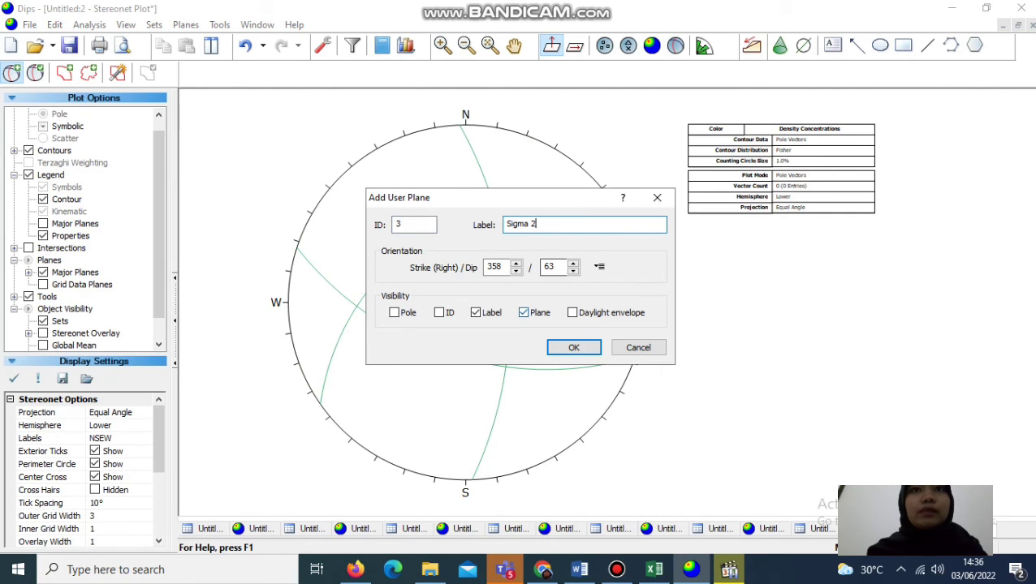
left_click(524, 313)
left_click(394, 313)
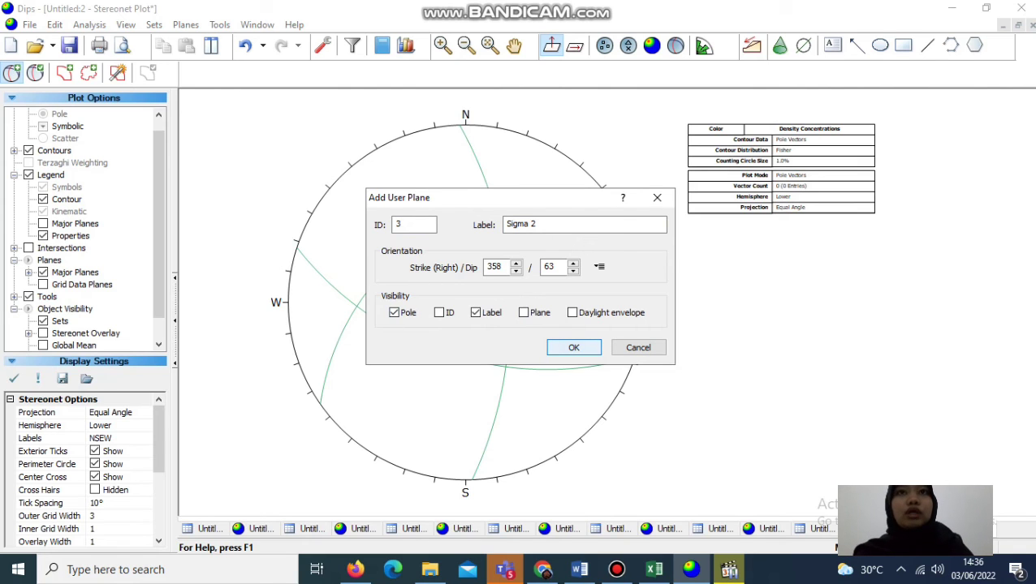
left_click(574, 347)
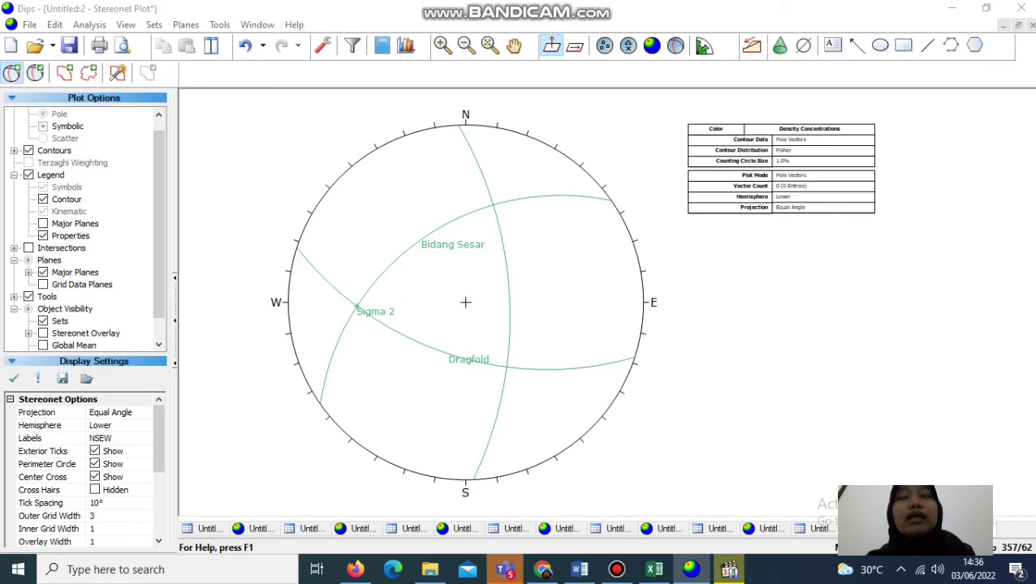
- Add a user plane labelled bidang bantu with orientation 358/62, showing its plane and hiding its pole
left_click(358, 307)
left_click(522, 313)
left_click(393, 313)
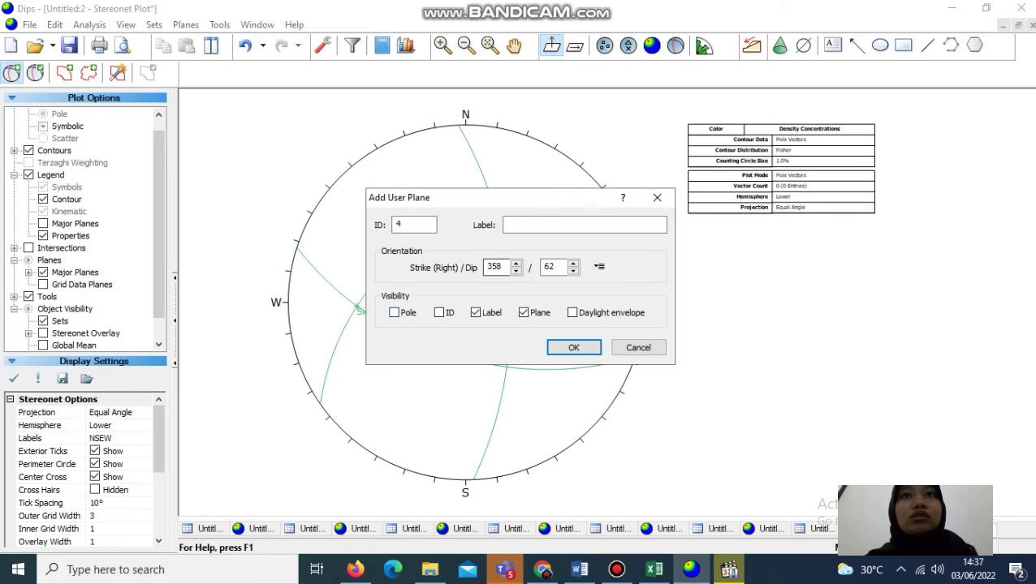
left_click(578, 225)
type("bidang bantu")
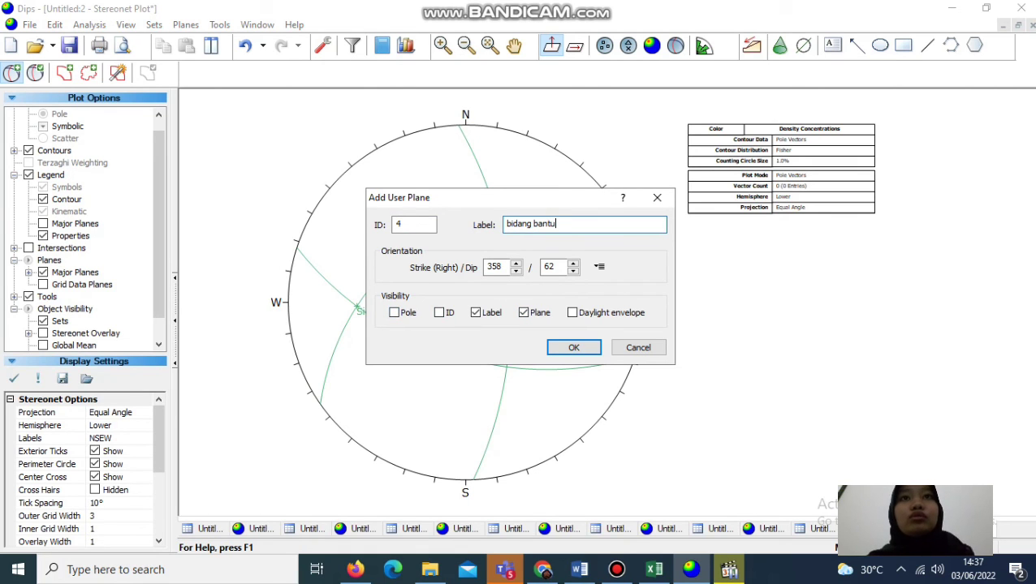
left_click(574, 348)
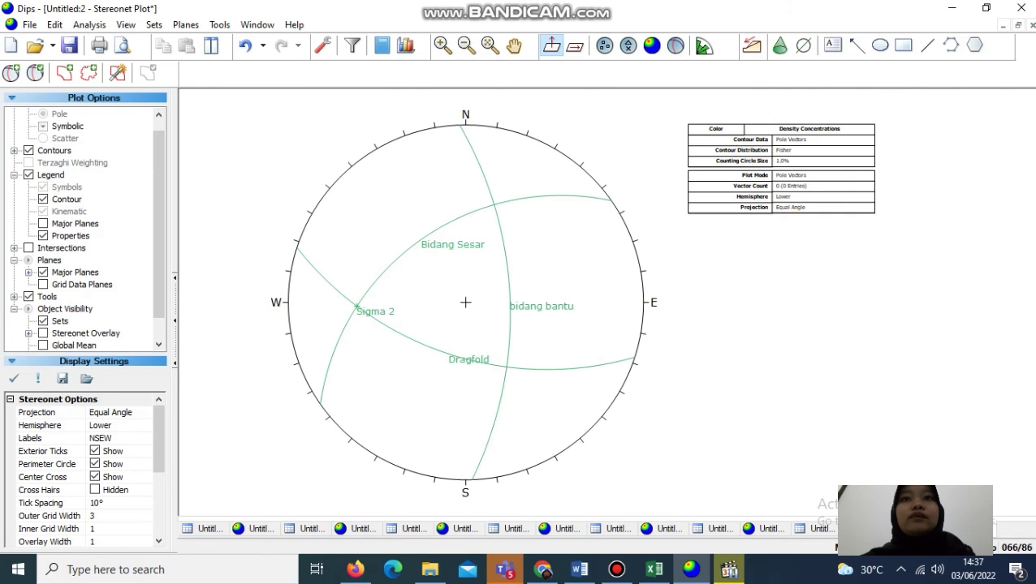
- Add a user plane labelled Sigma 3' where Dragfold and bidang bantu cross, at 238/47, showing its pole and hiding its plane
left_click(443, 45)
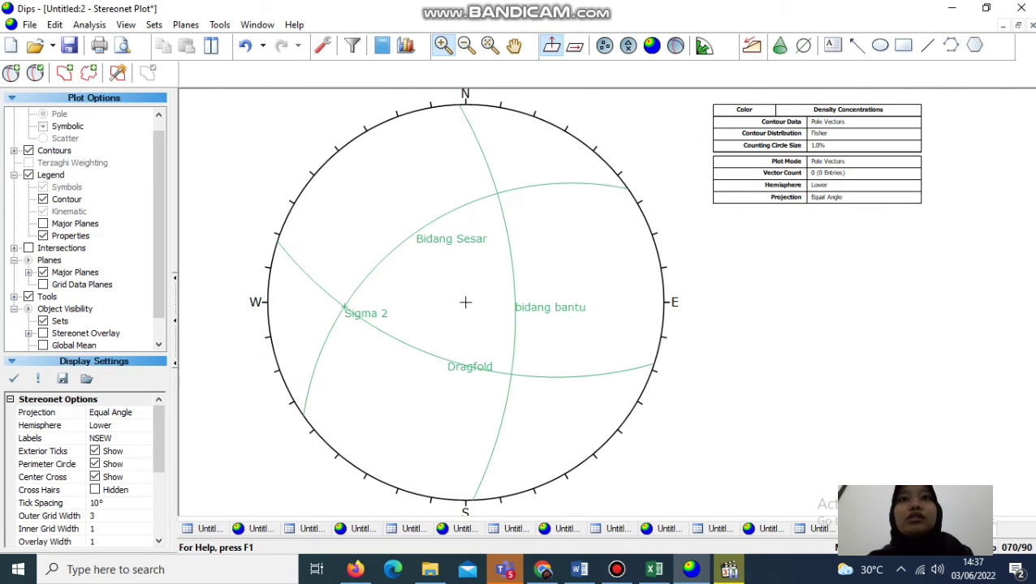
left_click(465, 303)
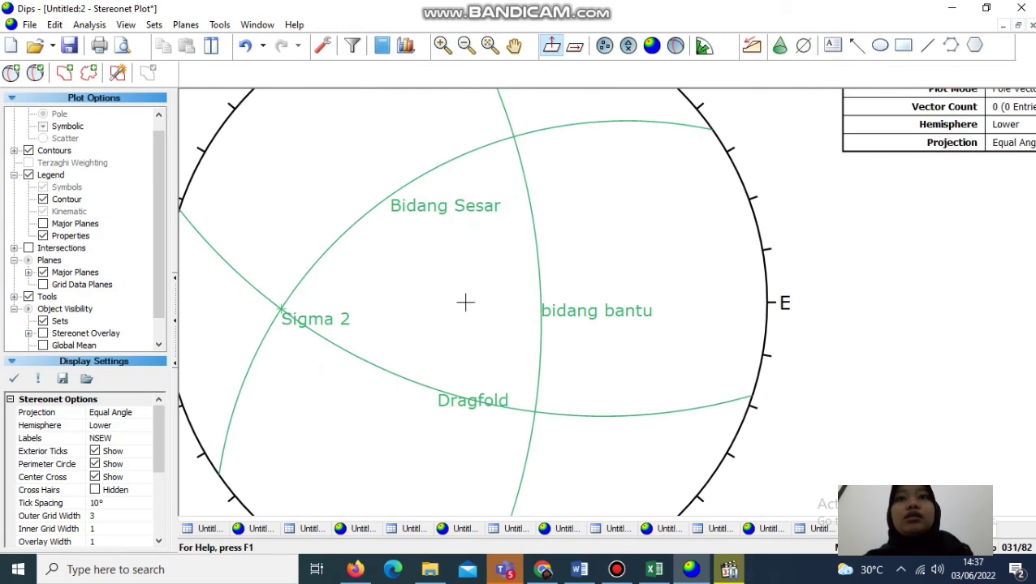
left_click(12, 73)
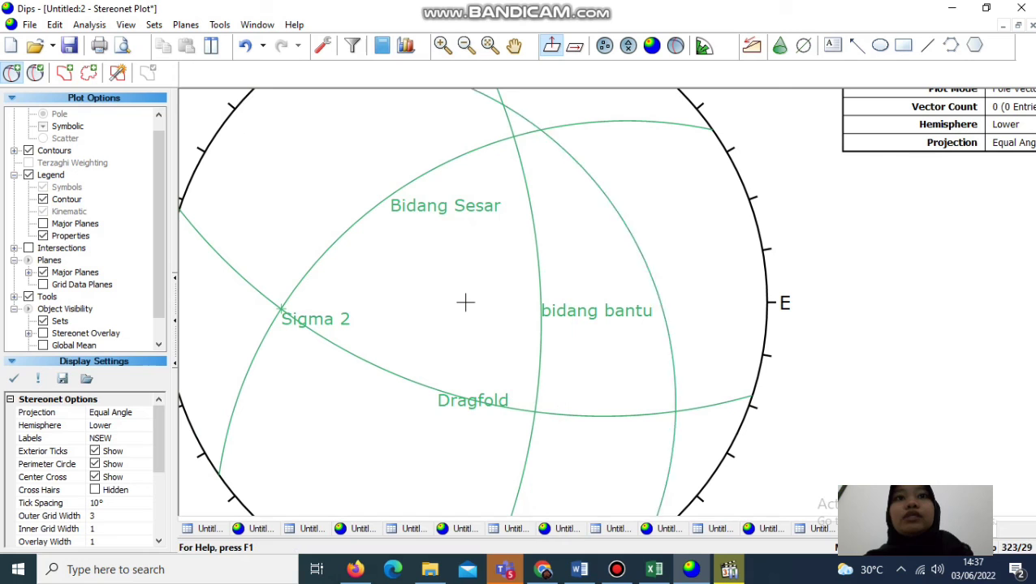
left_click(466, 303)
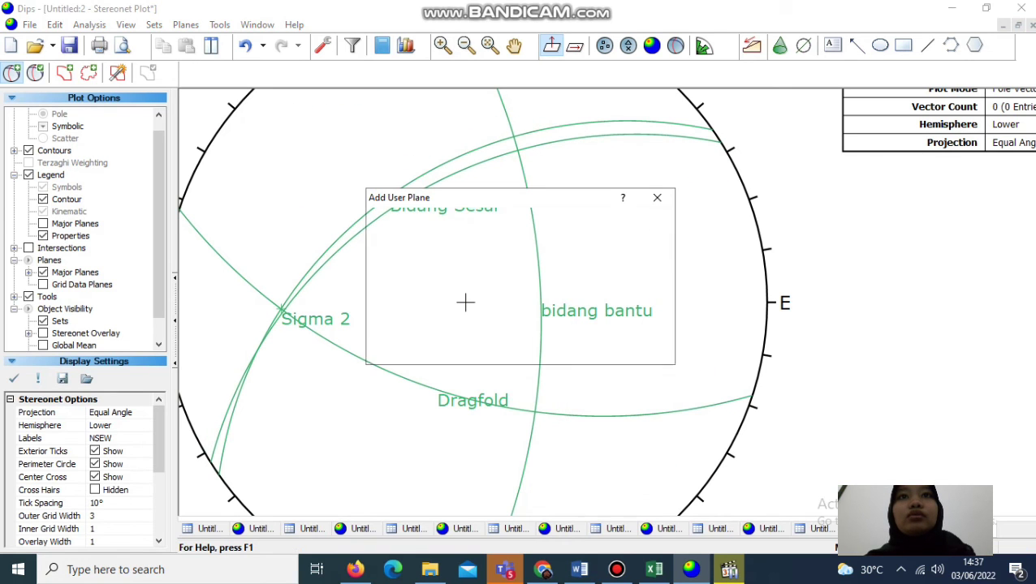
type("Sigma 3")
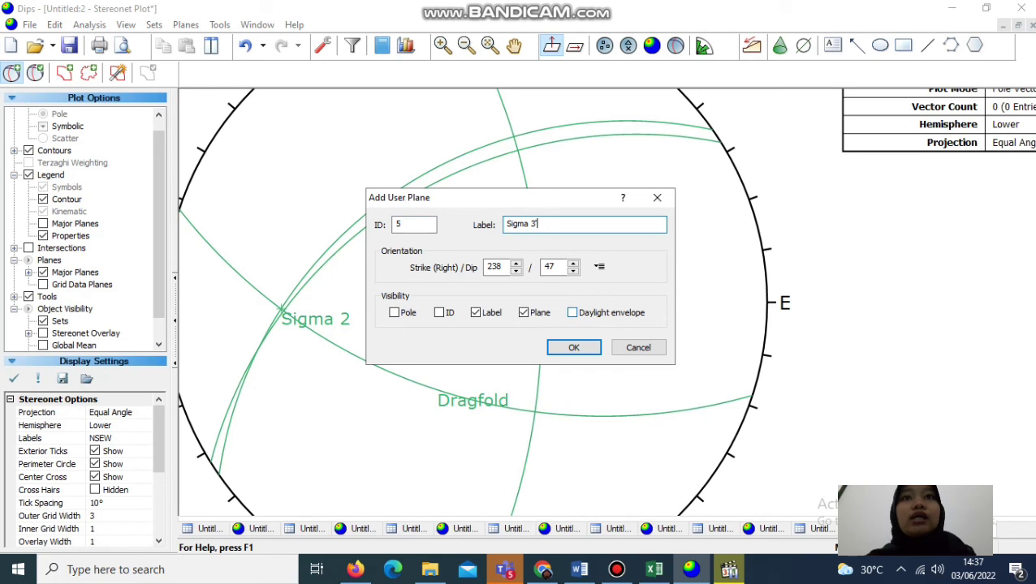
left_click(524, 313)
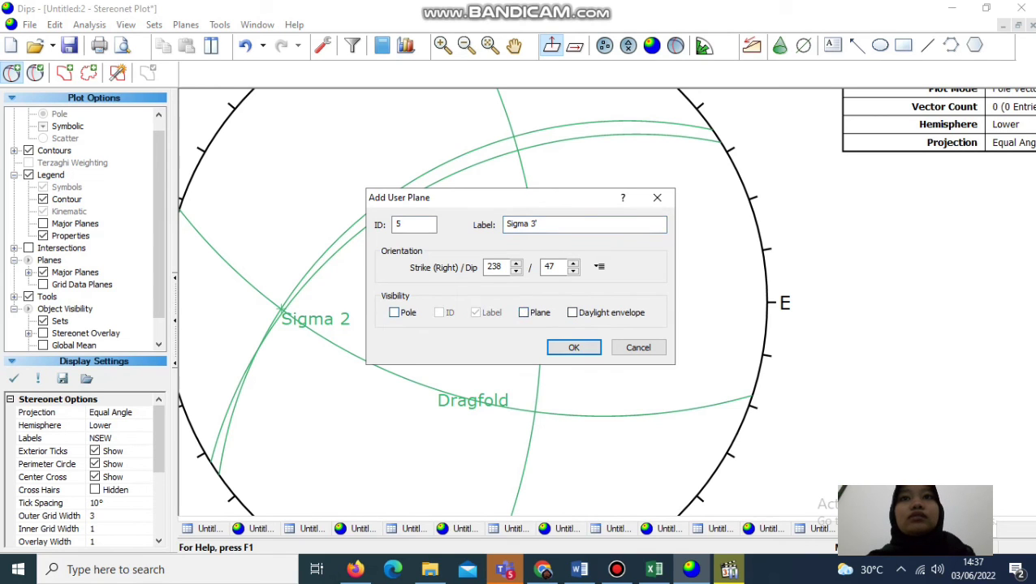
left_click(394, 312)
left_click(573, 347)
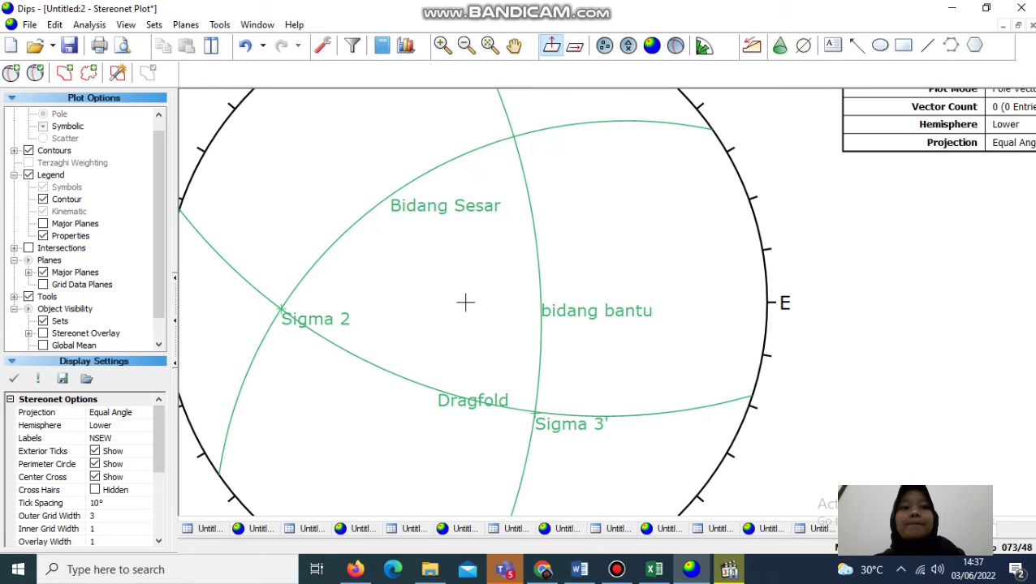
- Add a pitch grid along the bidang bantu plane on the stereonet
key("alt+t")
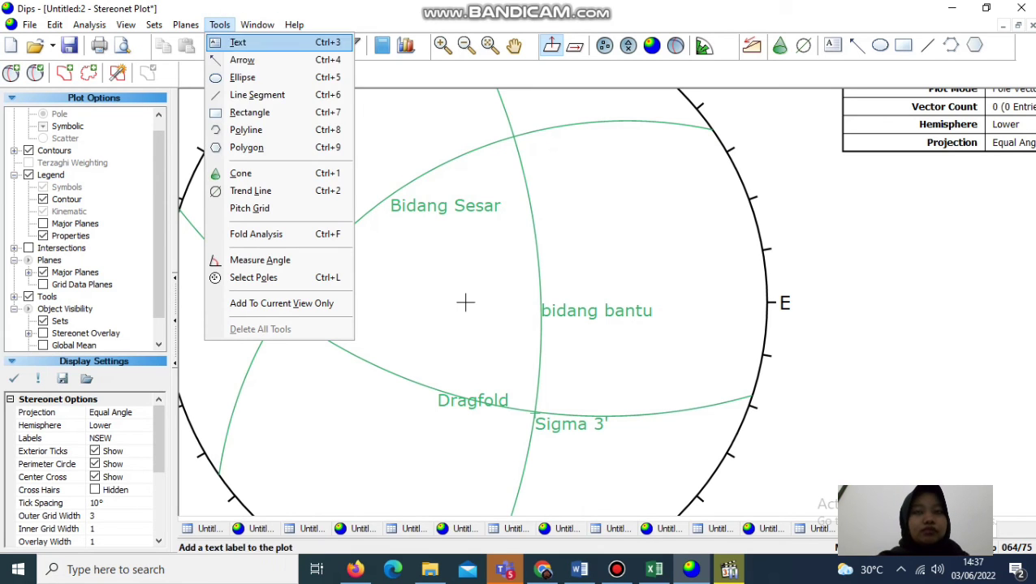
key("Down")
key("Down")
key("Down")
key("Down")
key("Down")
key("Down")
key("Down")
key("Down")
key("Down")
key("Return")
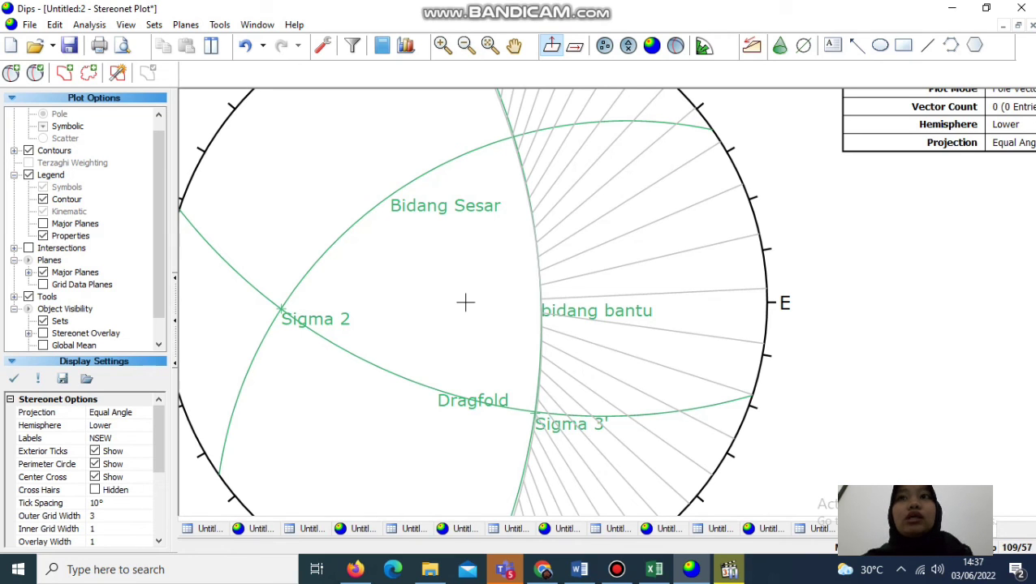
- Add a pole labelled Sigma 1' at 109/56 on bidang bantu, near its crossing with Bidang Sesar
key("p")
left_click_drag(464, 301, 452, 384)
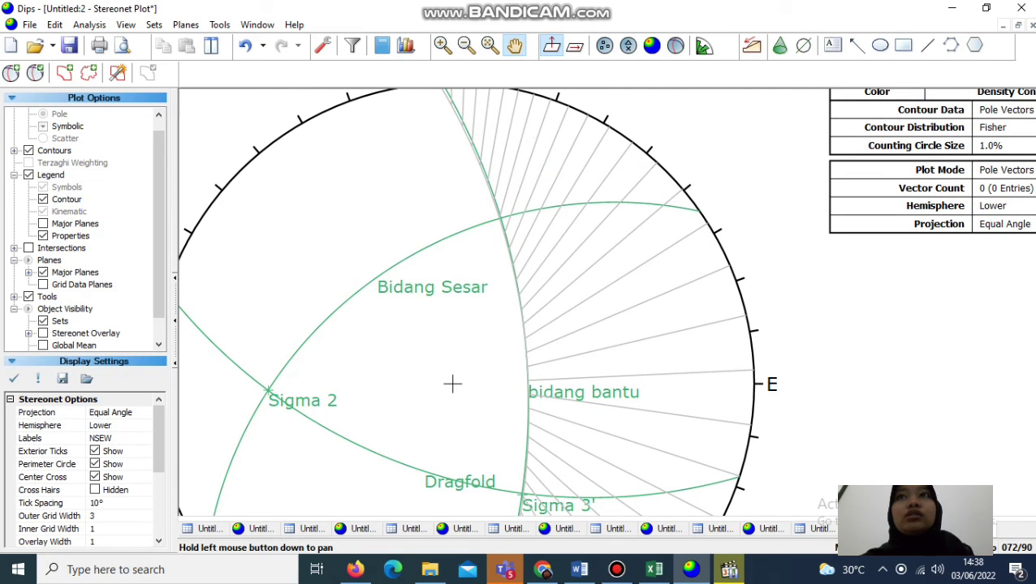
key("Escape")
left_click(12, 73)
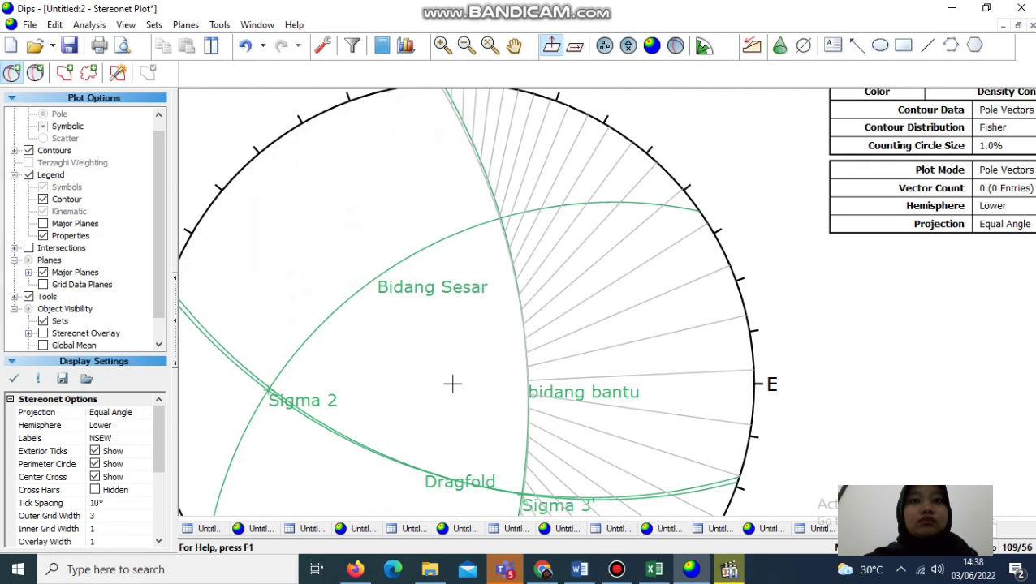
left_click(452, 384)
key("Tab")
type("Sigma 1")
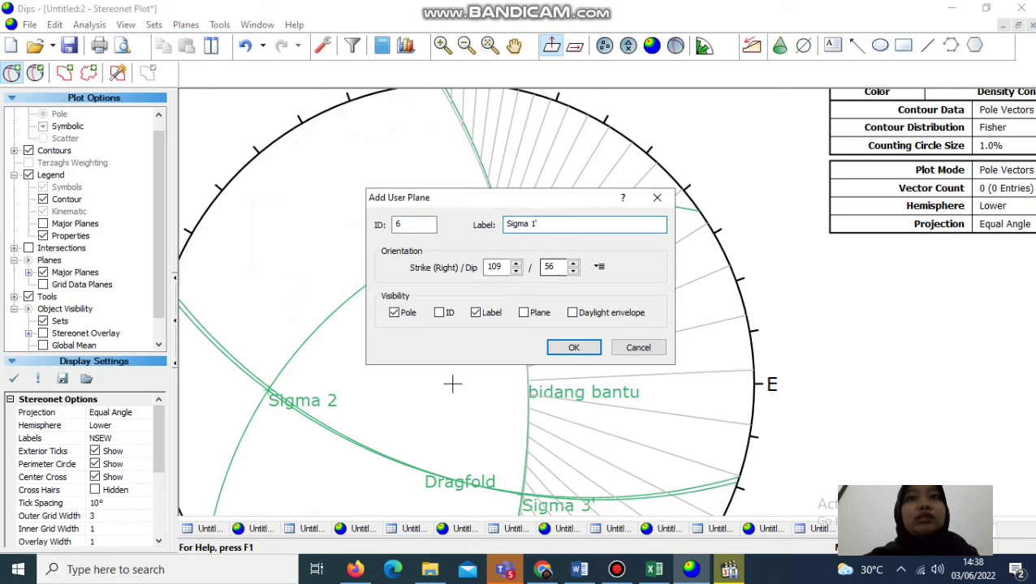
key("Return")
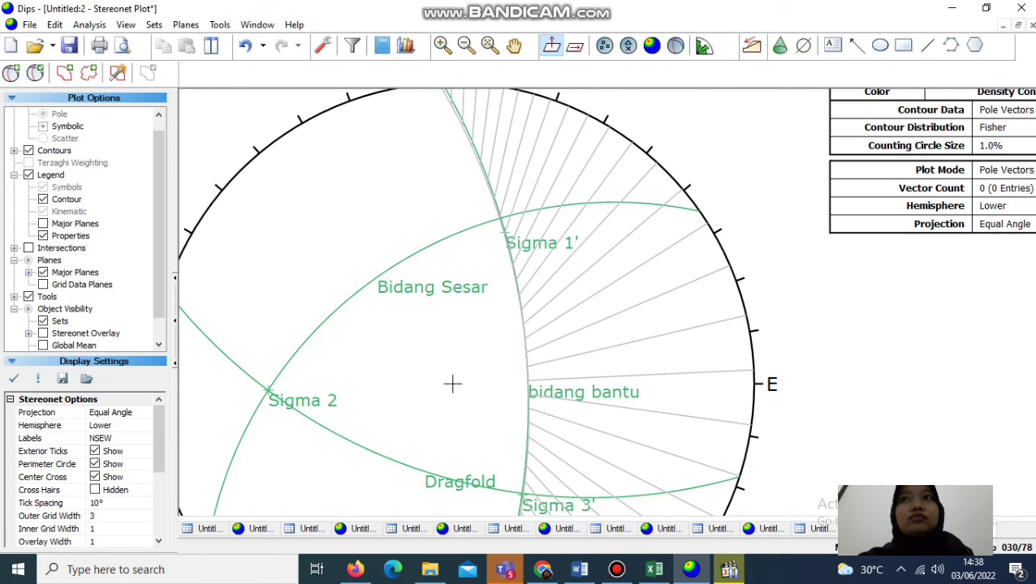
- Add a pole labelled Sigma 1 at 133/37 on the bidang bantu plane, using the pitch grid
left_click(12, 73)
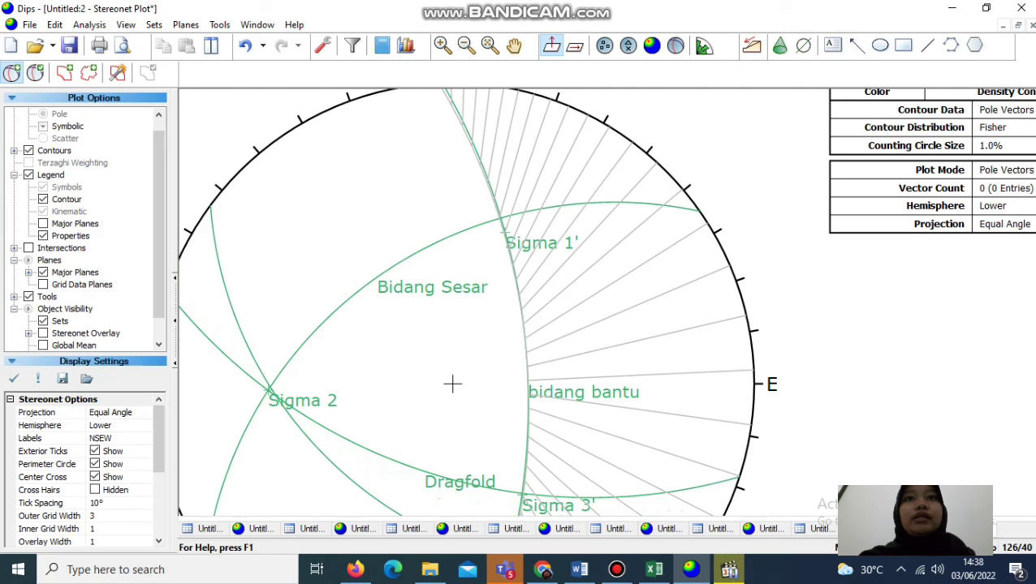
left_click(452, 384)
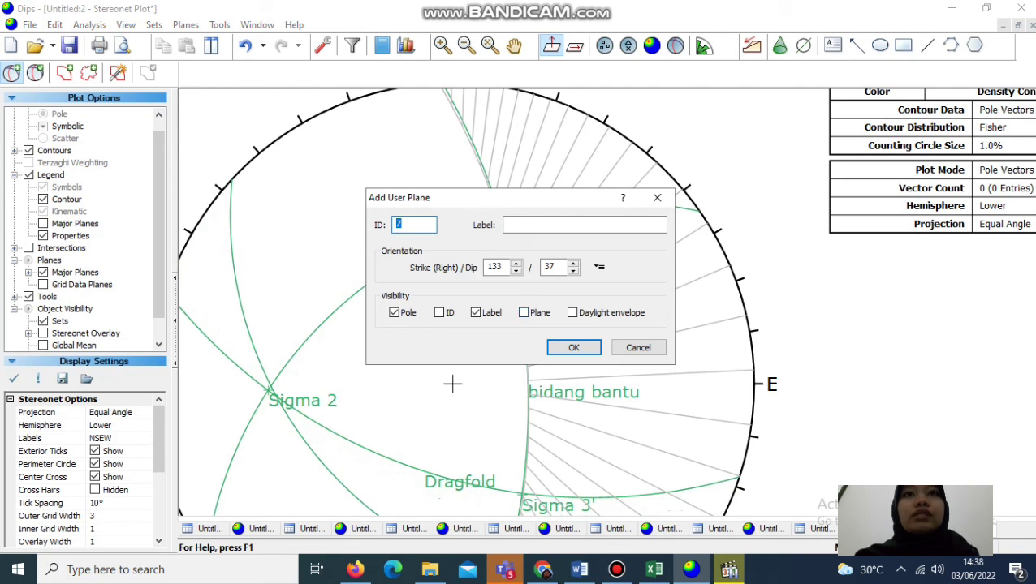
key("Tab")
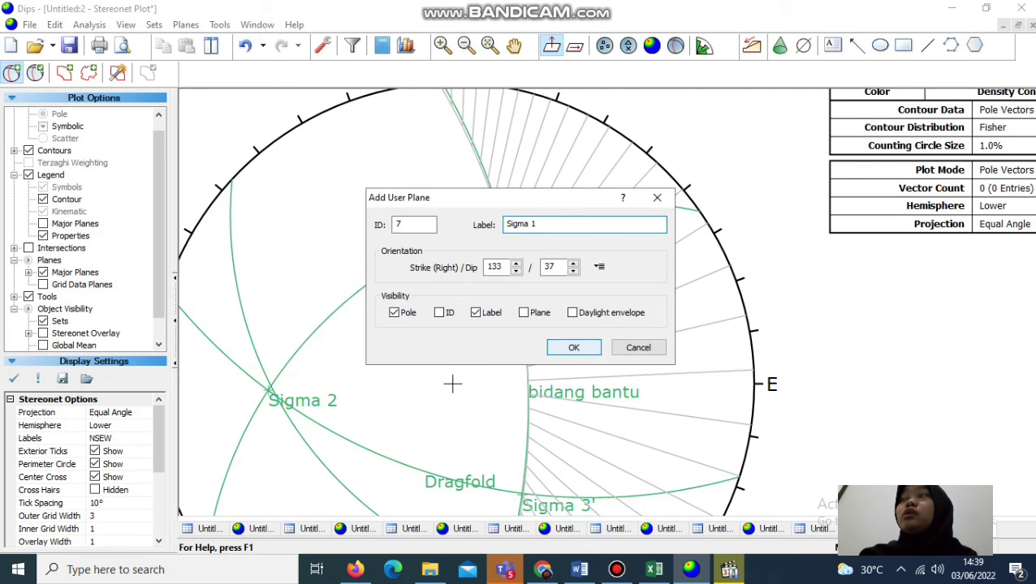
key("Return")
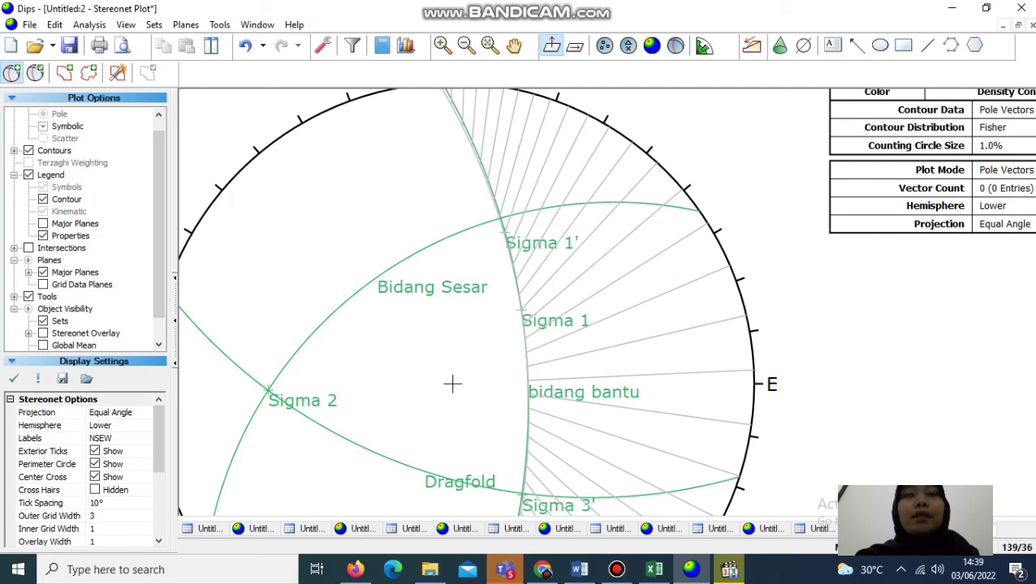
- Add a pole labelled Sigma 3 at 255/69 on the bidang bantu plane, south of Sigma 3'
left_click(513, 45)
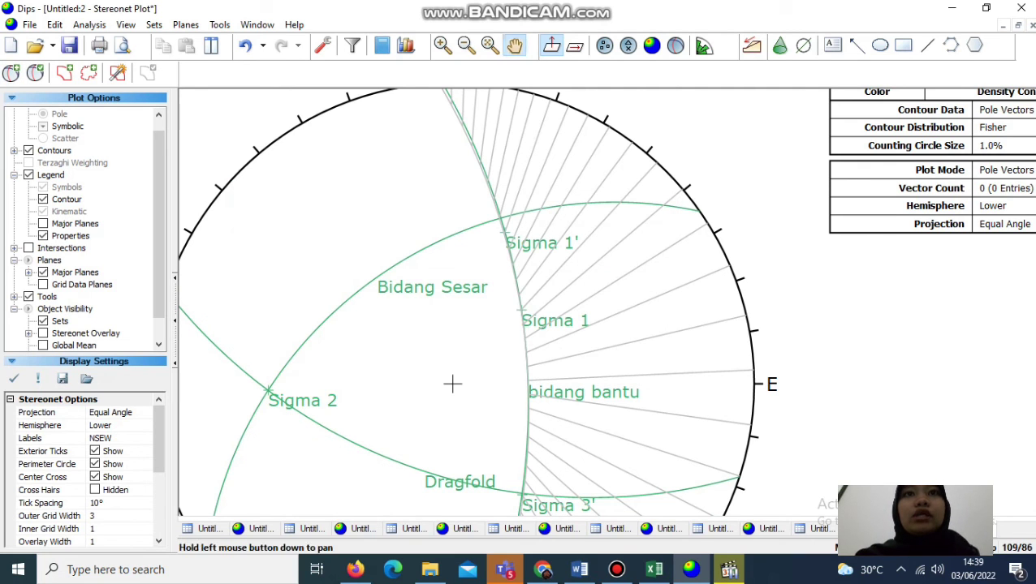
left_click_drag(453, 384, 411, 233)
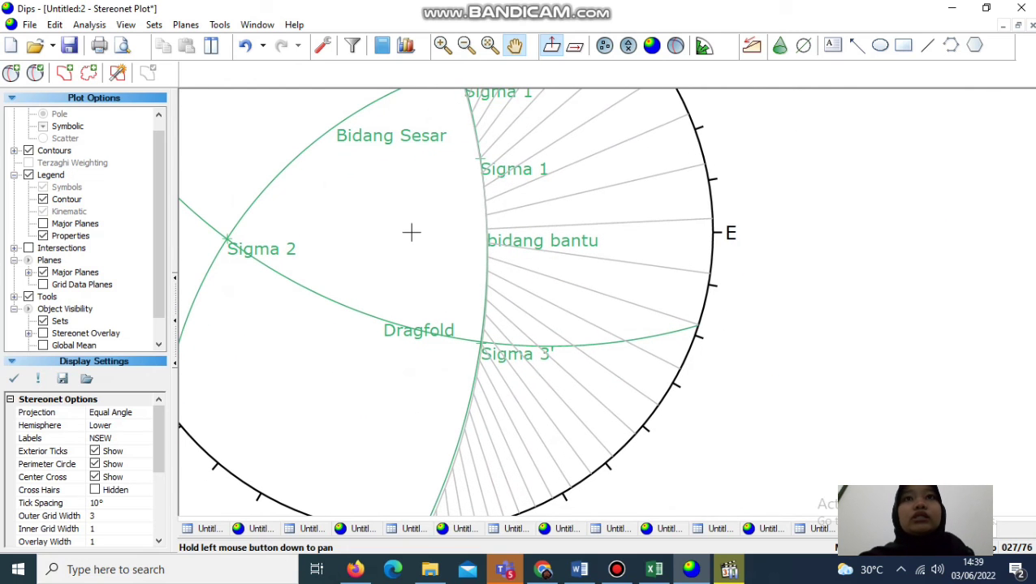
left_click(11, 73)
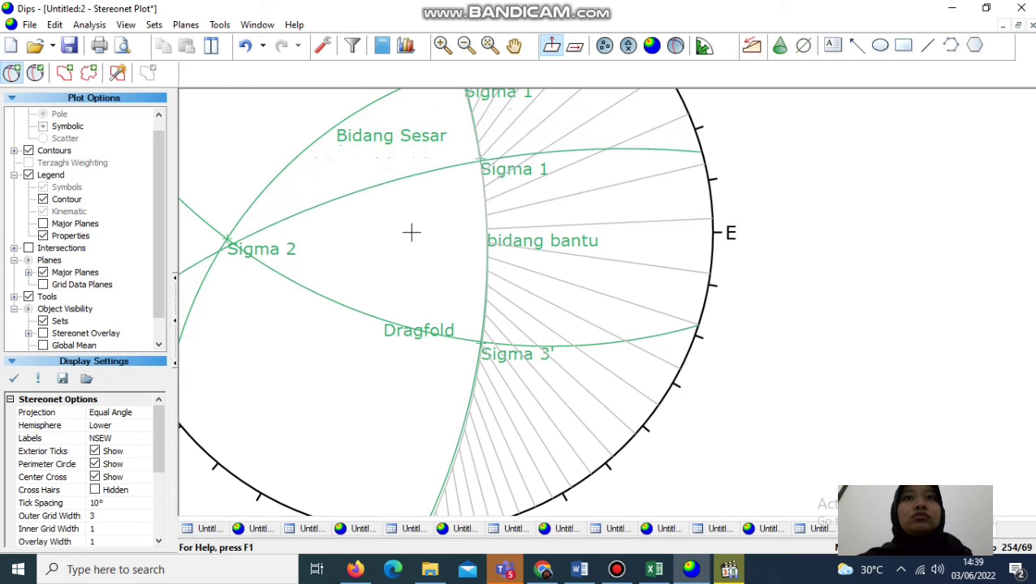
left_click(410, 233)
left_click(543, 225)
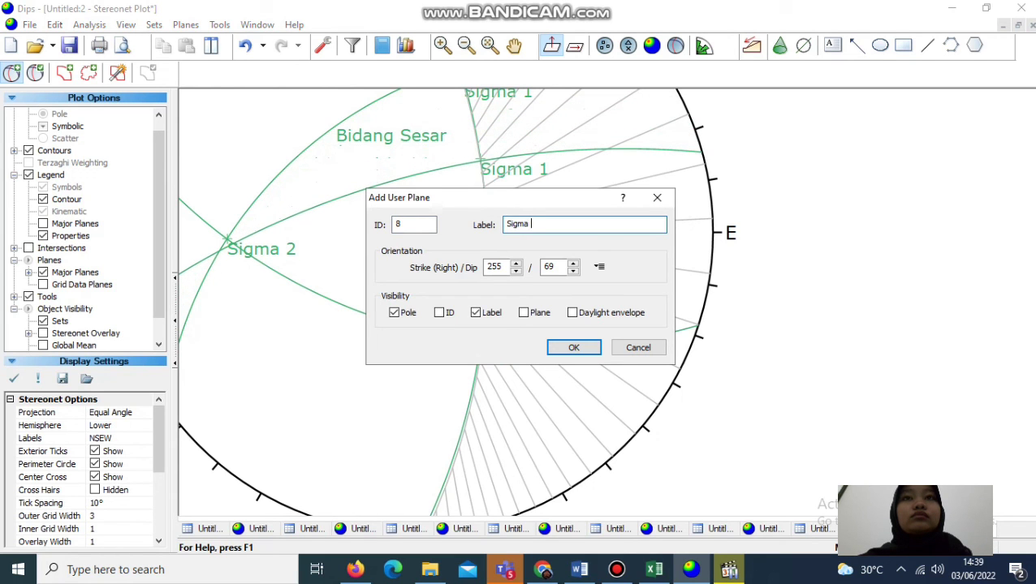
type("Sigma 3'")
key("Return")
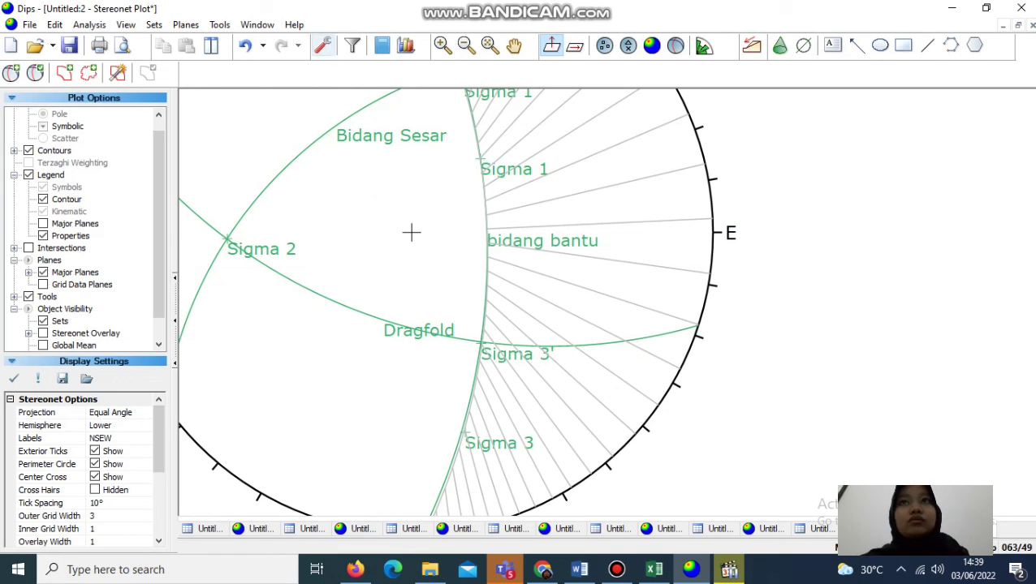
- Delete all tools so the pitch grid is removed from the stereonet
scroll(411, 233, "down", 3)
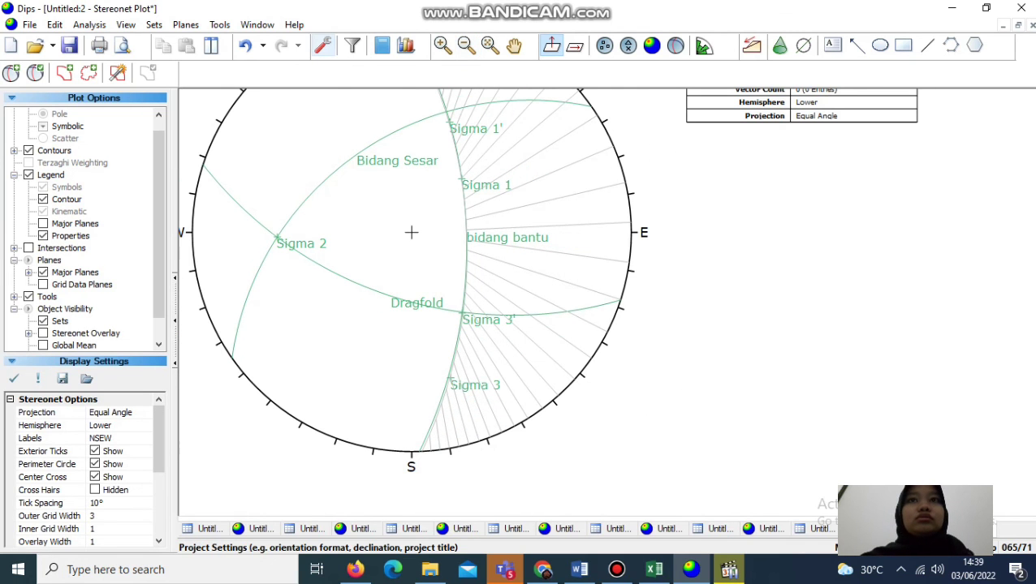
left_click(322, 45)
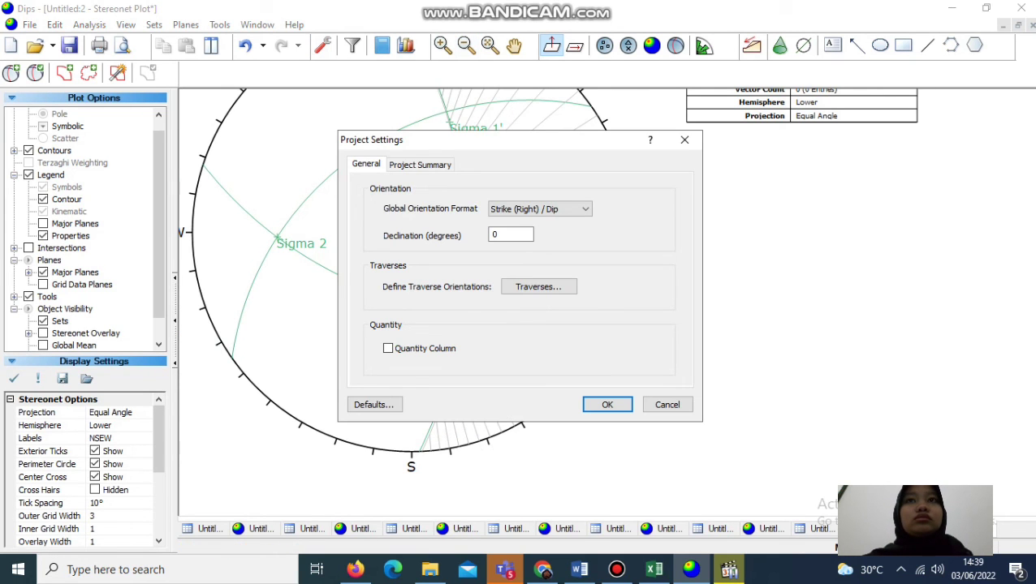
left_click(667, 405)
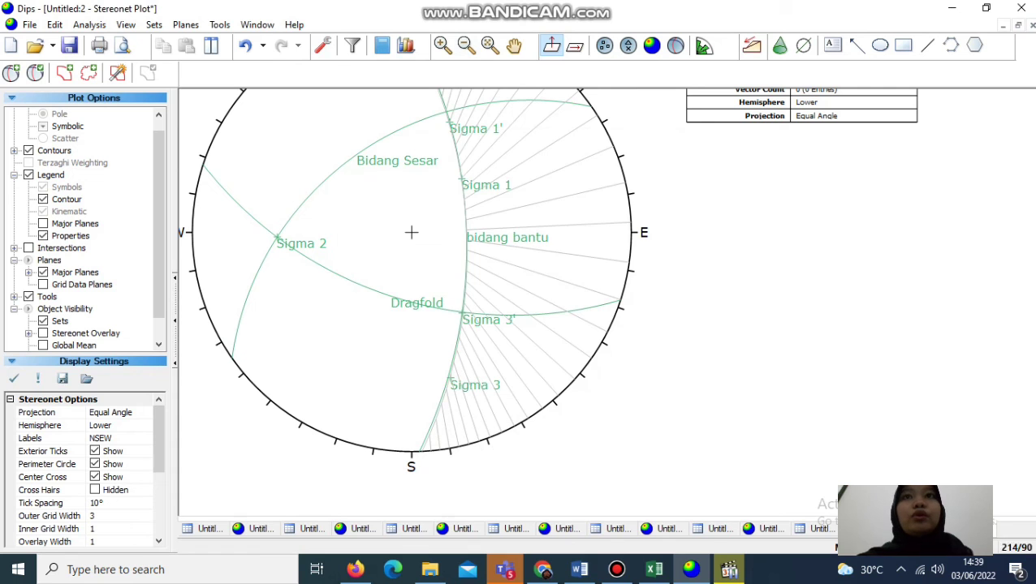
left_click(219, 24)
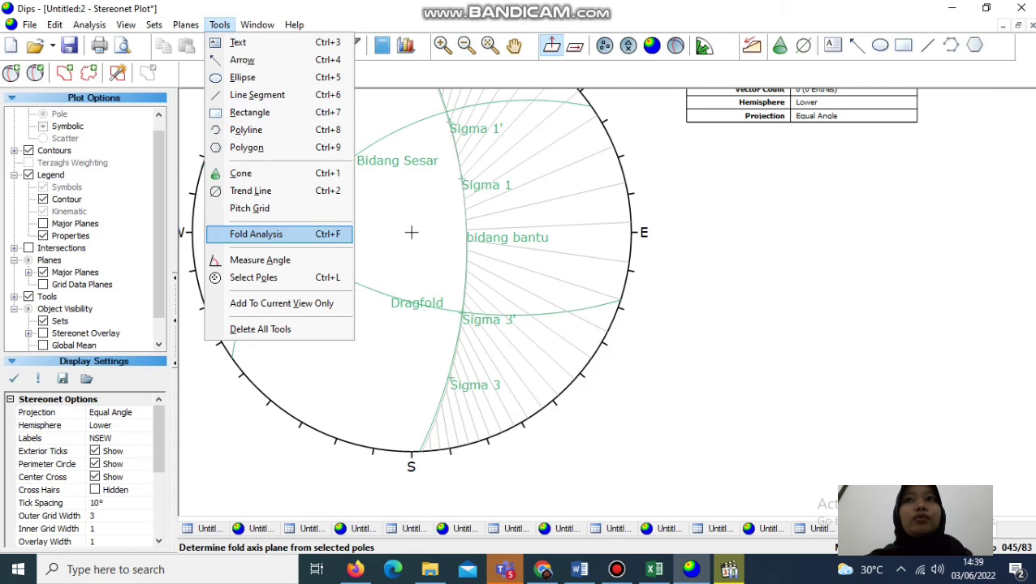
key("Down")
key("Return")
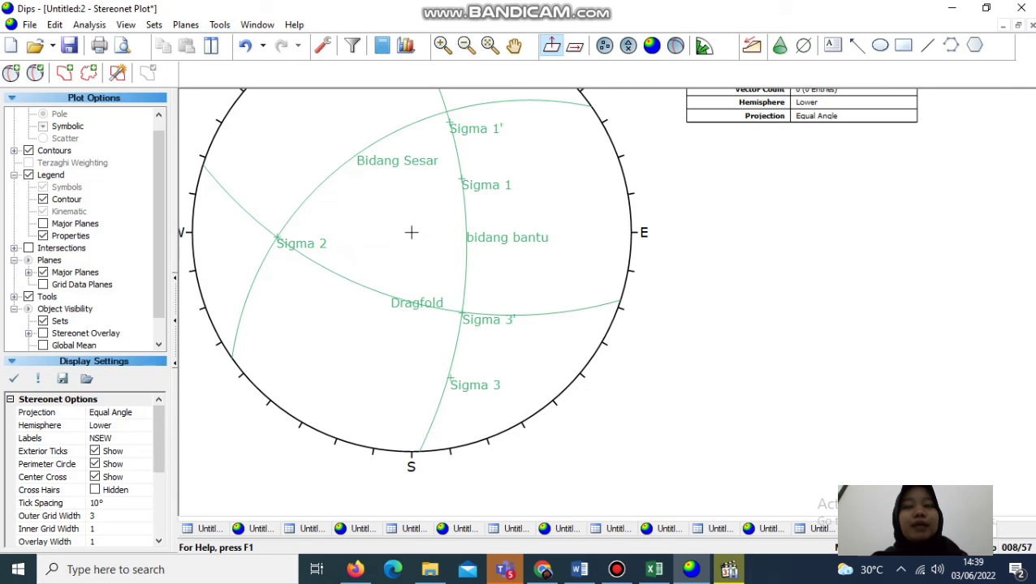
- Open the user planes for editing and set the Dragfold plane's colour to blue
left_click(294, 216)
right_click(294, 216)
key("Escape")
key("Escape")
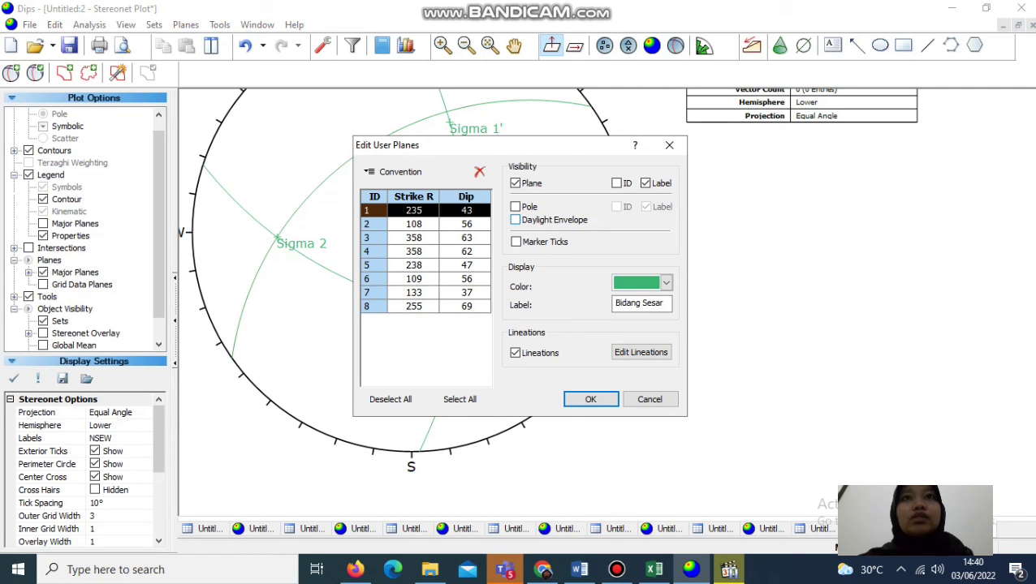
left_click(467, 224)
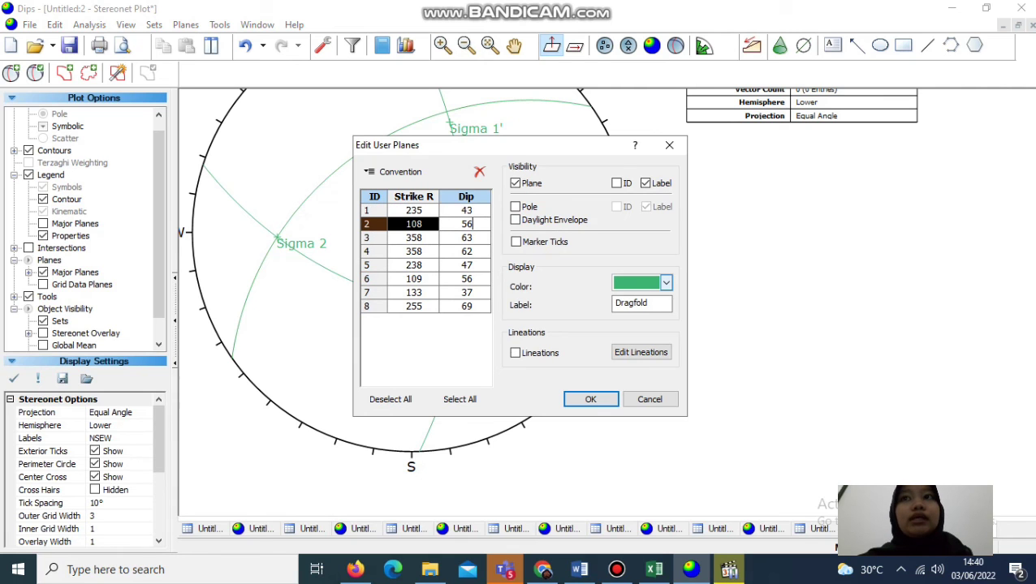
left_click(665, 283)
left_click(690, 339)
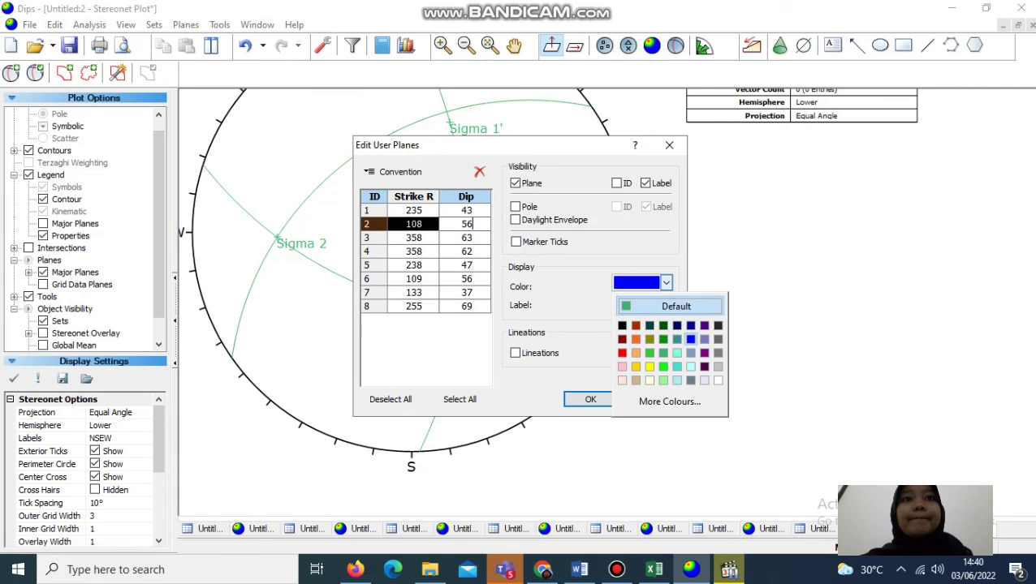
- Set the bidang bantu plane's colour to yellow
left_click(473, 237)
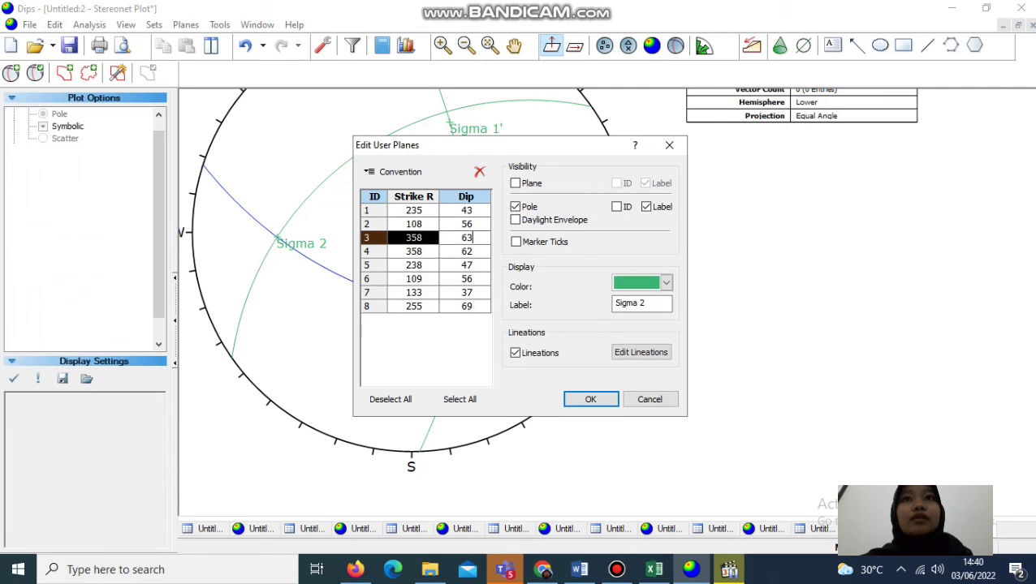
left_click(460, 251)
left_click(665, 283)
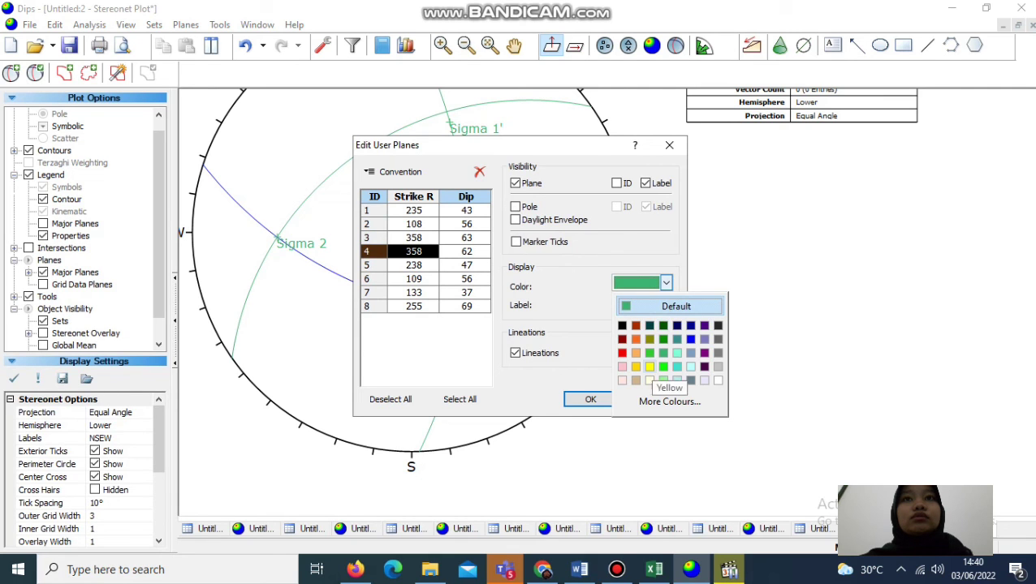
left_click(649, 367)
- Set the Sigma 3' pole's colour to turquoise and the Sigma 1' pole's colour to aqua
left_click(468, 265)
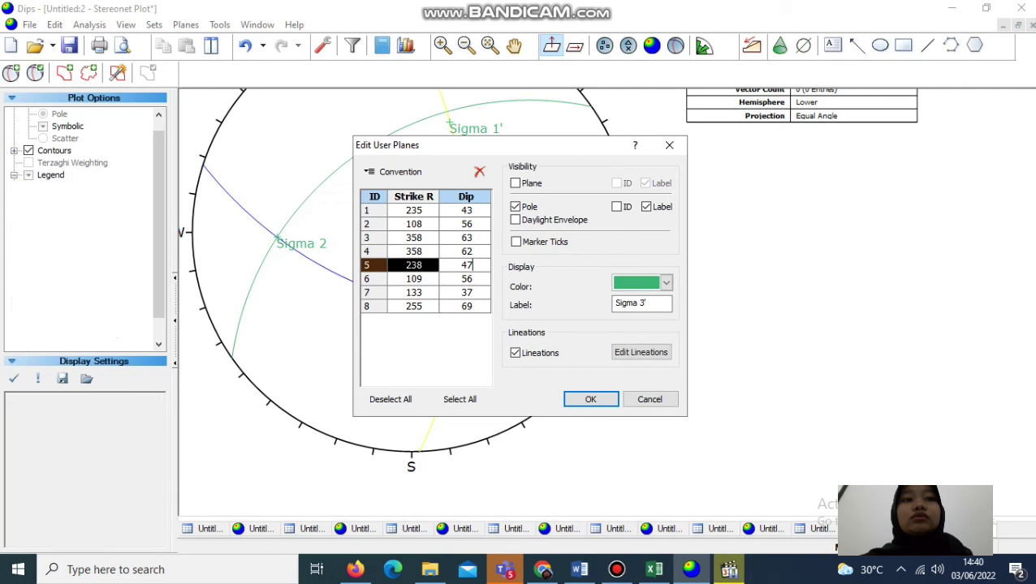
left_click(665, 283)
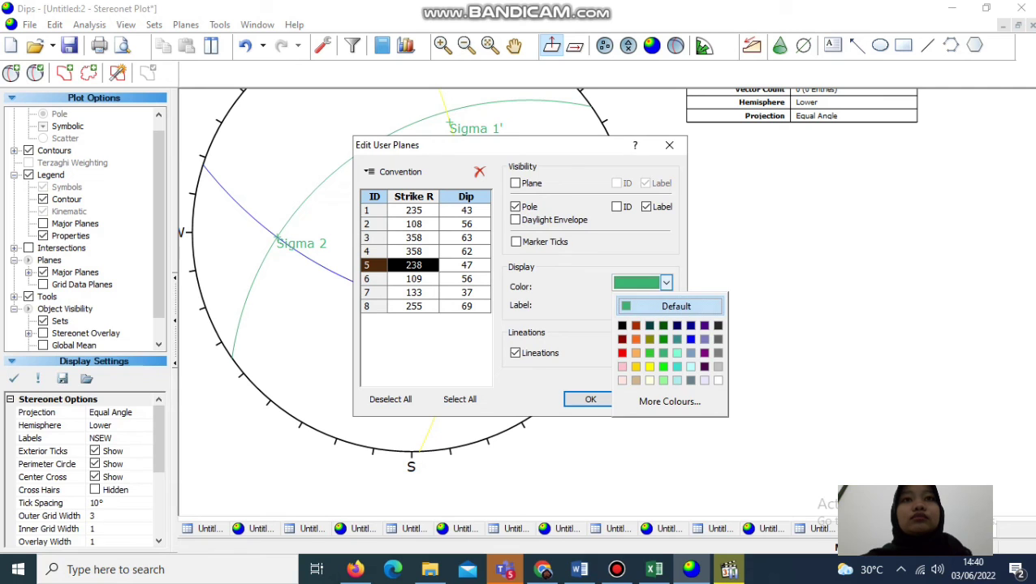
left_click(677, 380)
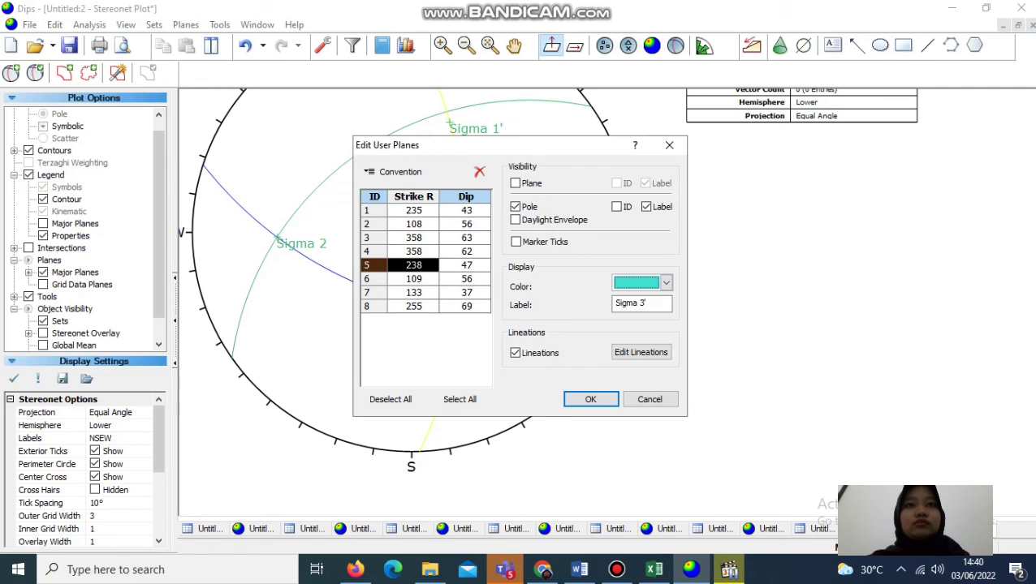
left_click(467, 279)
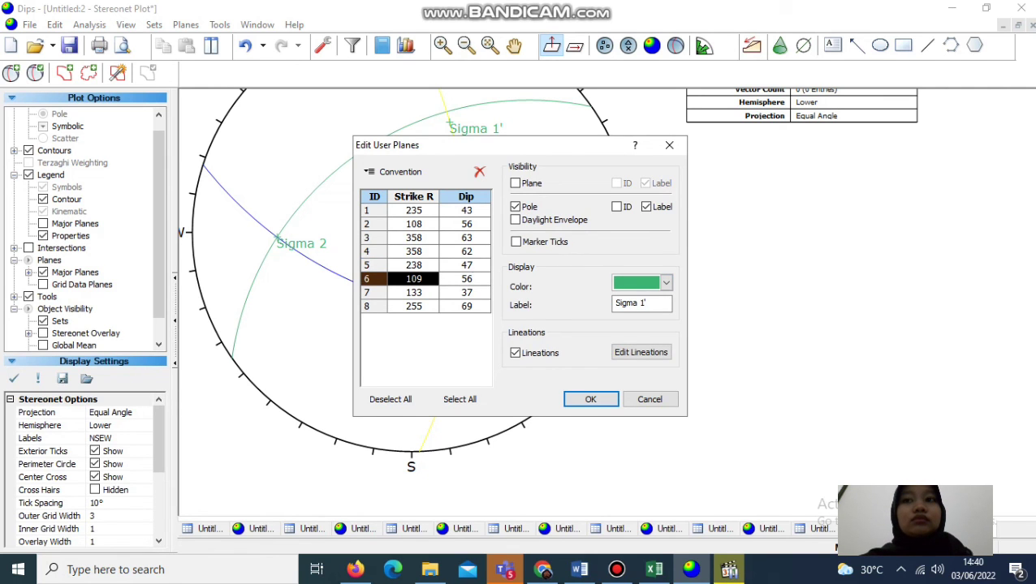
left_click(666, 282)
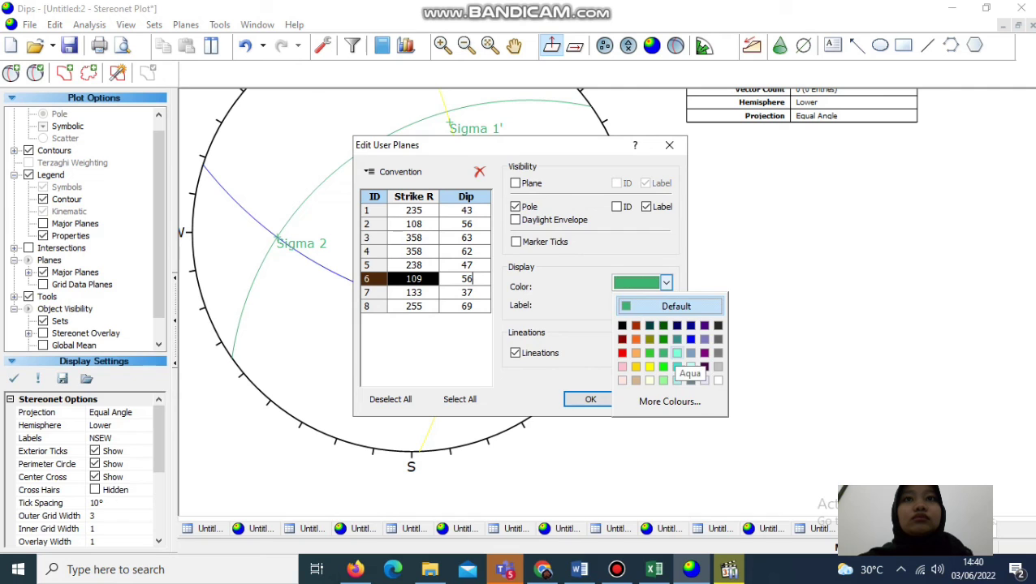
left_click(677, 353)
- Check the Sigma 1, 2 and 3 poles, accept the user plane edits, and list the major planes in the legend
left_click(468, 292)
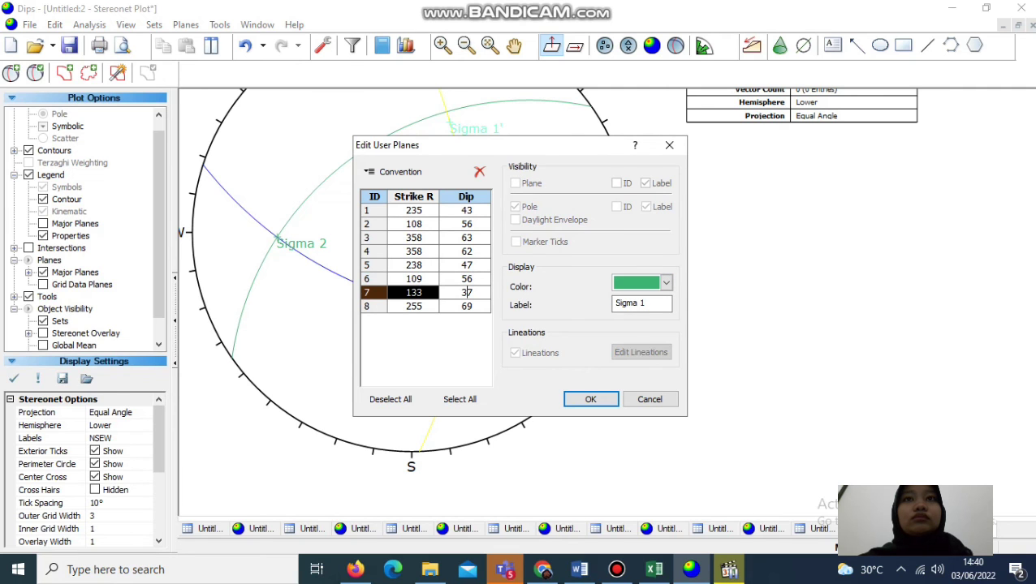
left_click(666, 282)
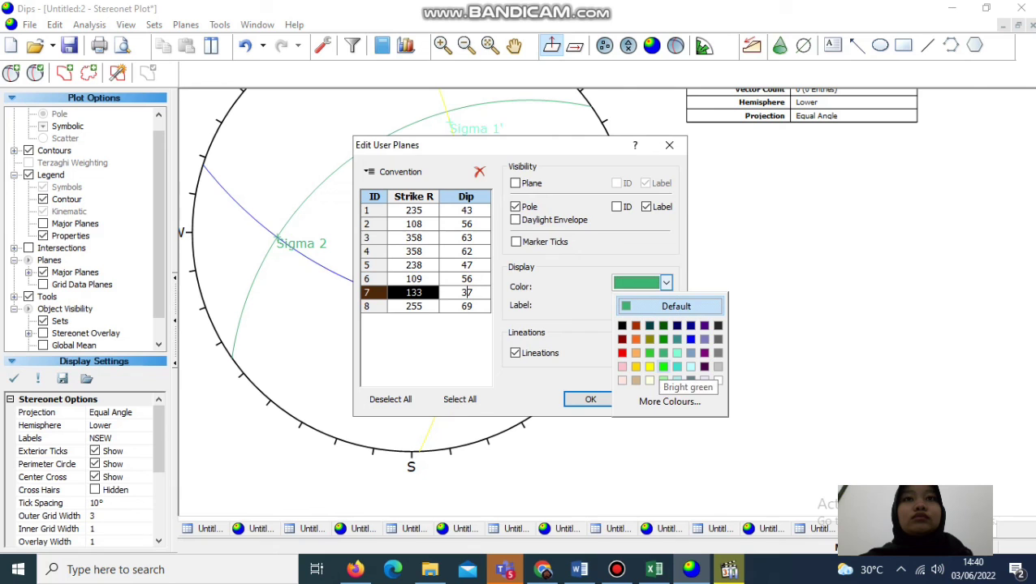
left_click(468, 292)
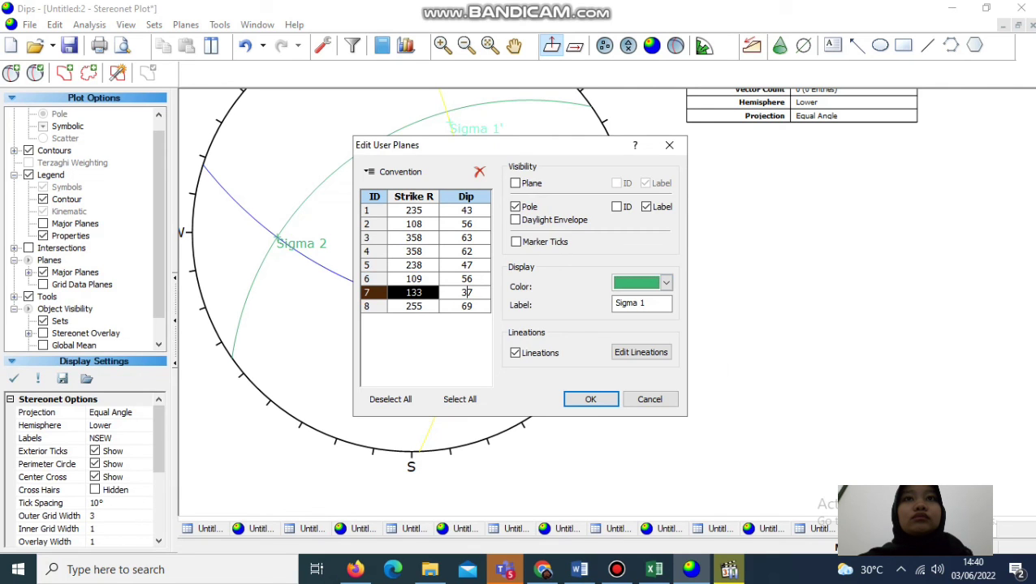
left_click(414, 252)
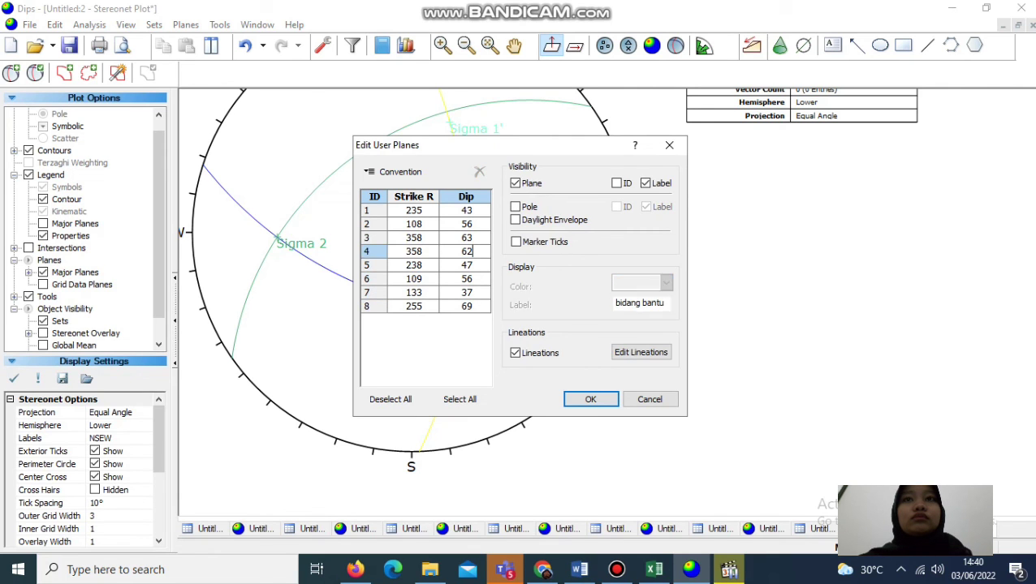
key("Down")
left_click(469, 238)
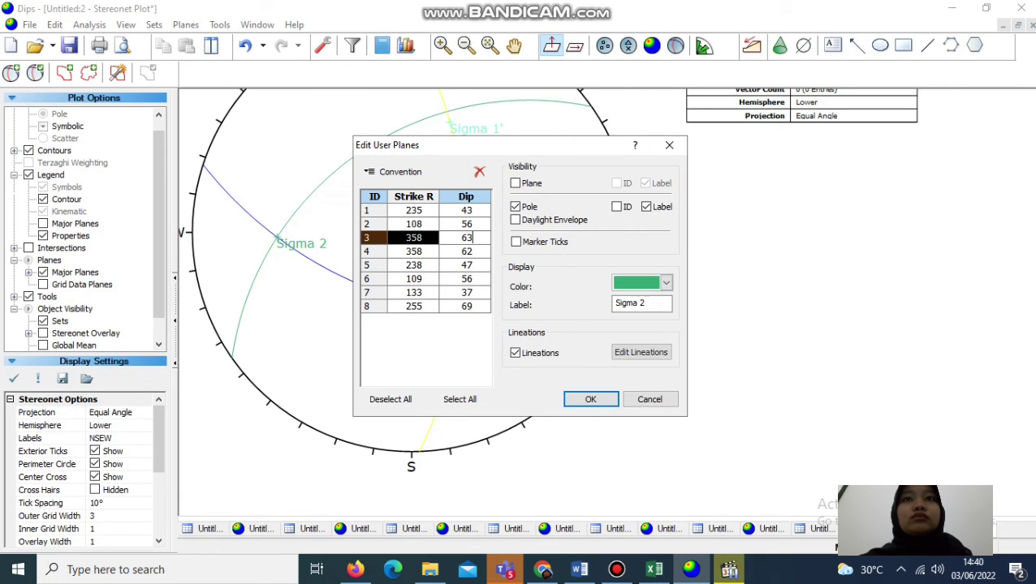
left_click(469, 293)
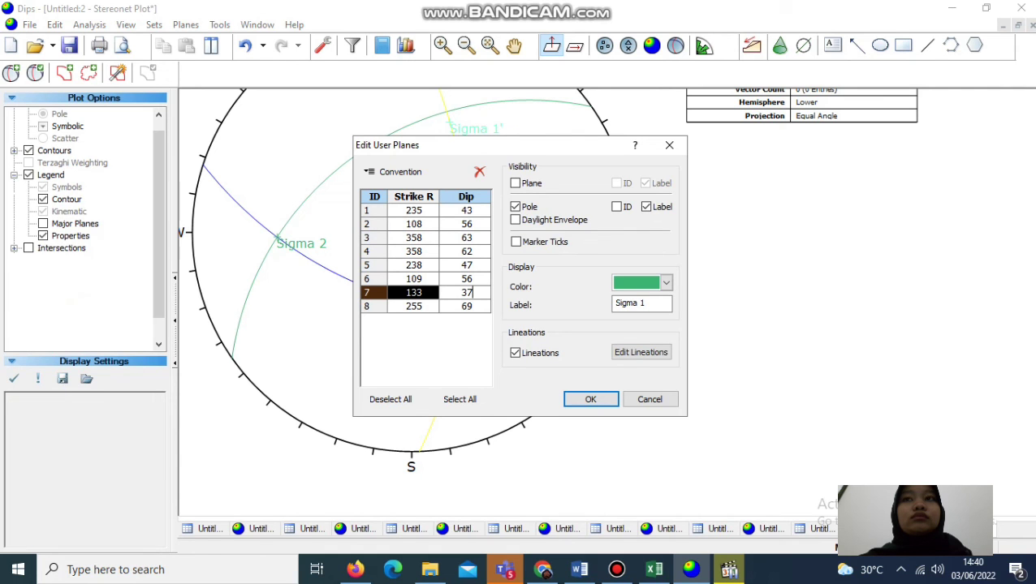
left_click(468, 293)
key("Down")
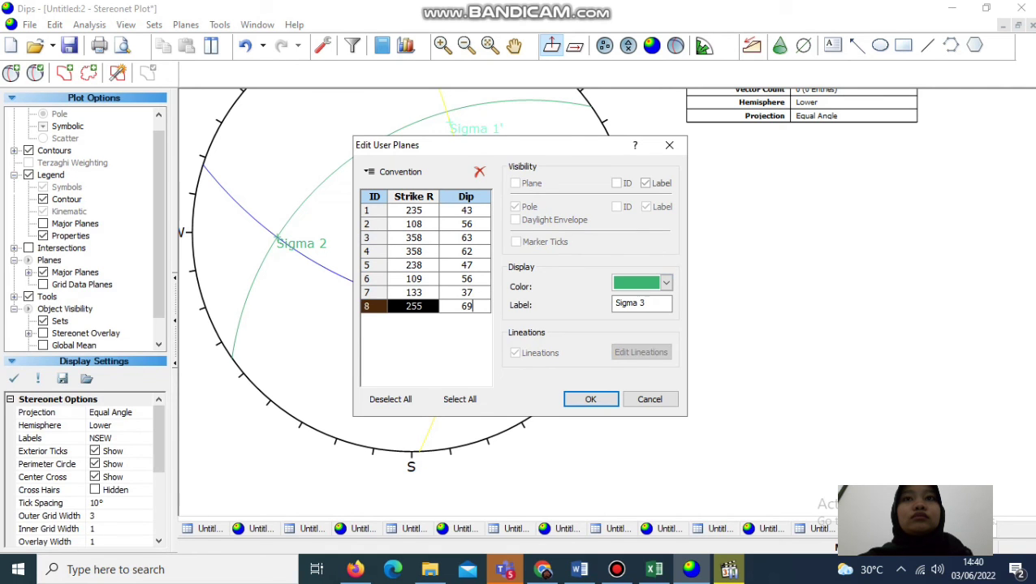
key("Return")
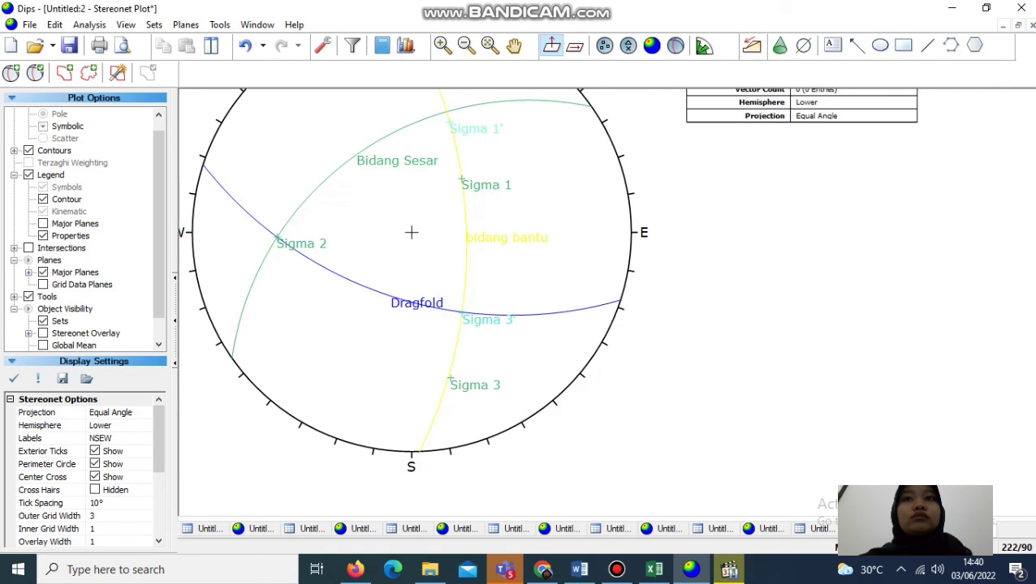
left_click(43, 223)
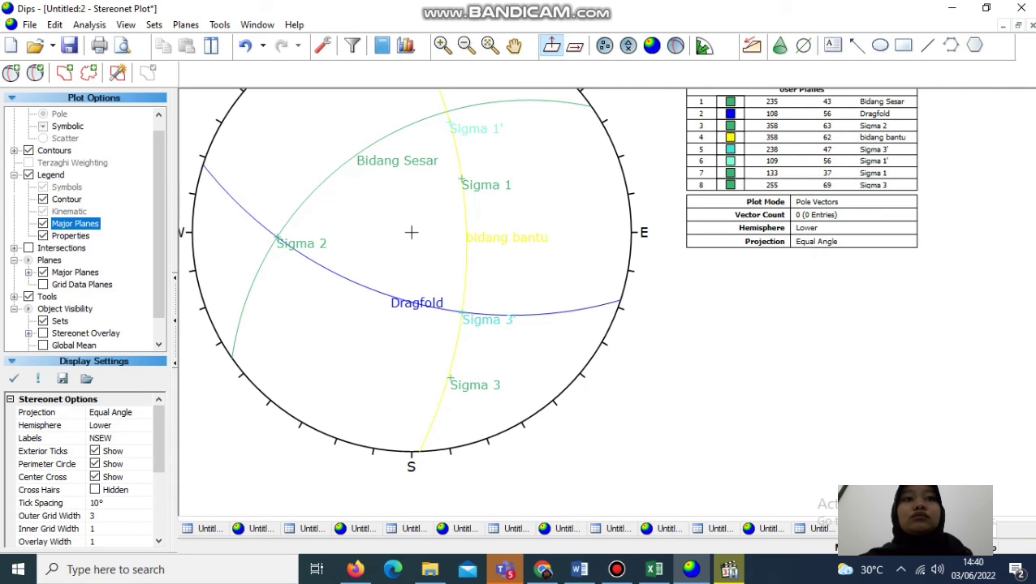
left_click(43, 333)
left_click(28, 334)
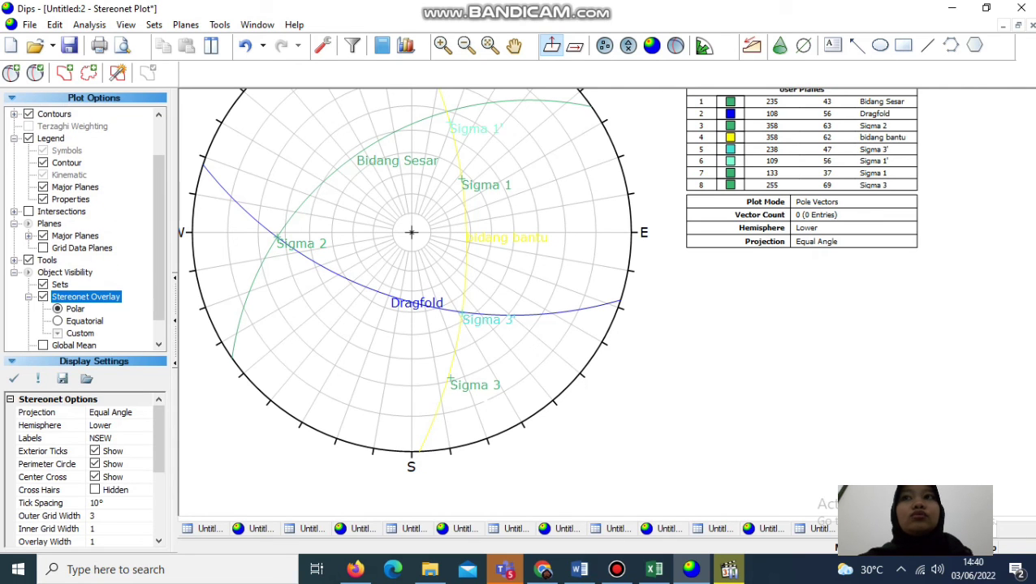
left_click(43, 296)
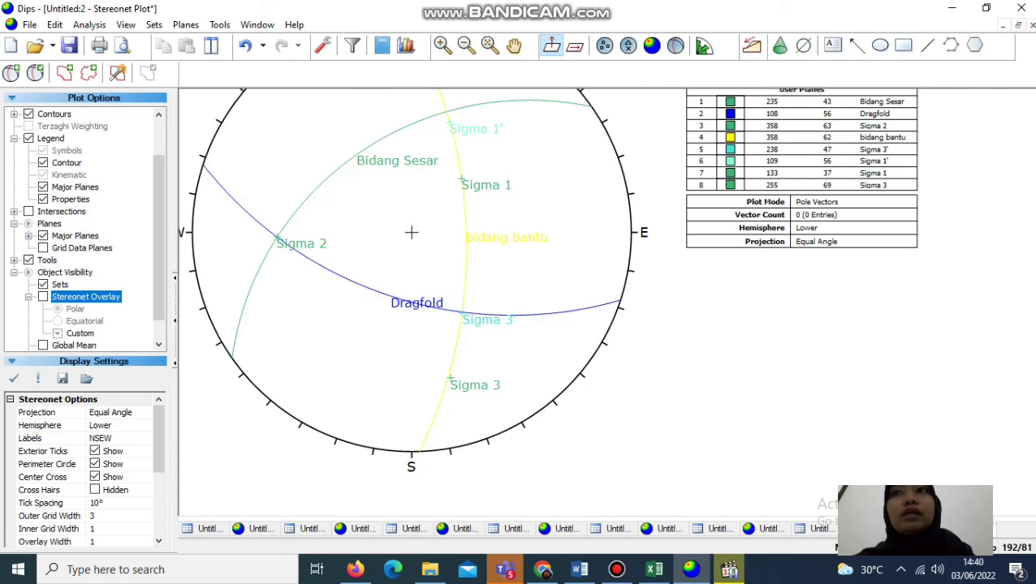
- Switch the plot's orientation convention from strike/dip to trend/plunge
left_click(968, 548)
left_click(968, 548)
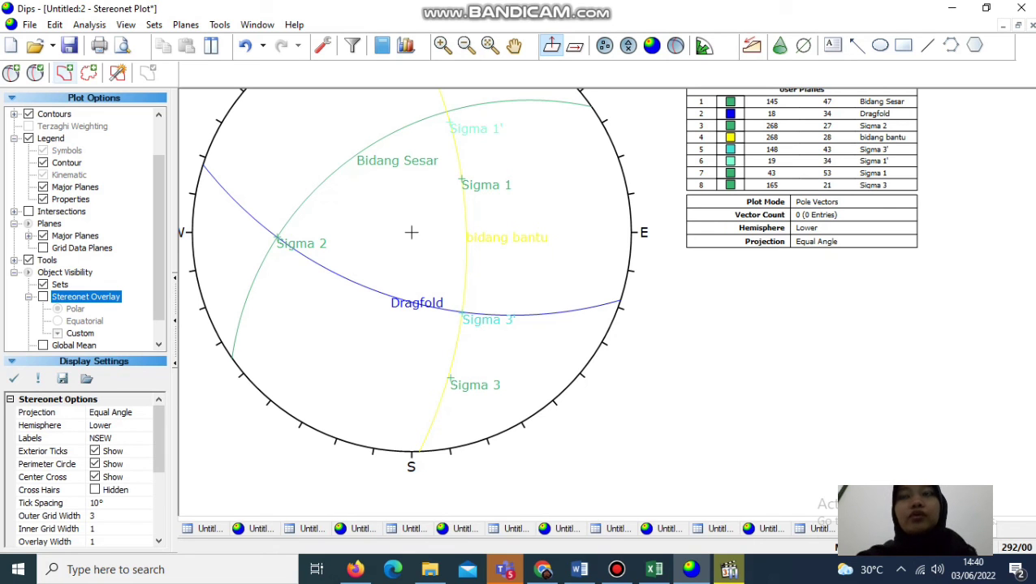
- Export the stereonet as a JPEG image to the GEOSTRUKTUR folder, with a file name beginning with DRAGF
left_click(29, 25)
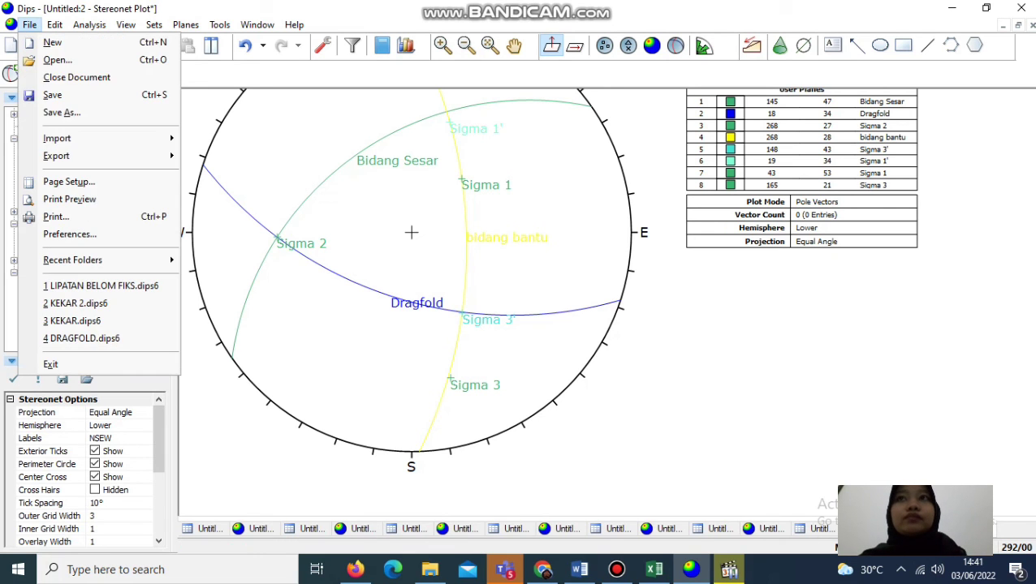
mouse_move(57, 156)
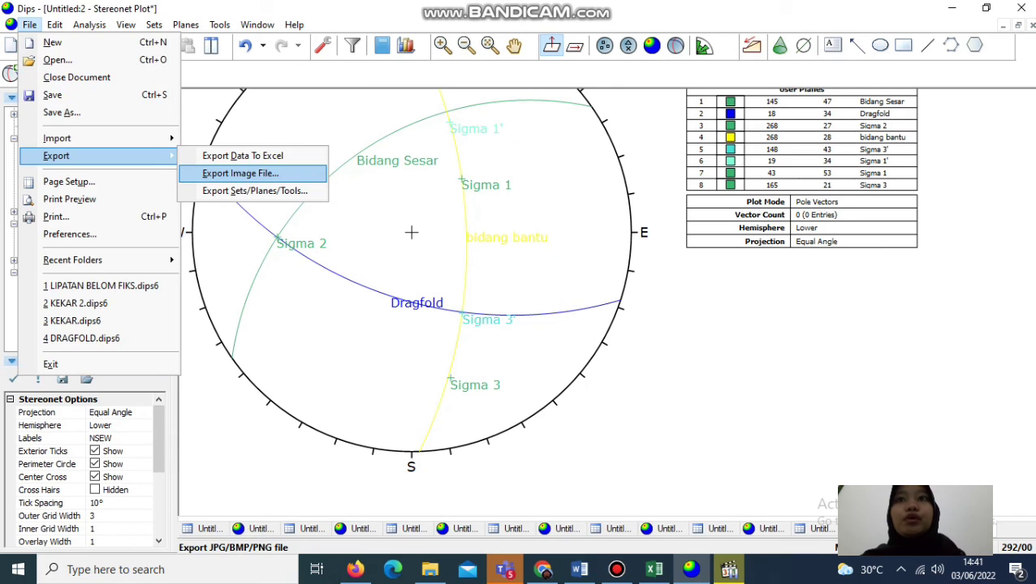
left_click(240, 173)
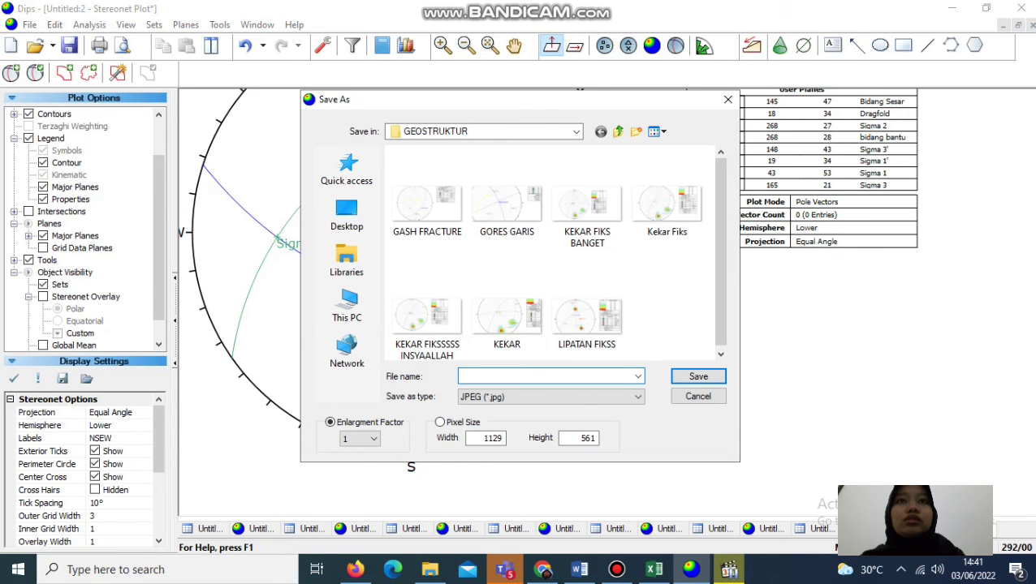
type("D")
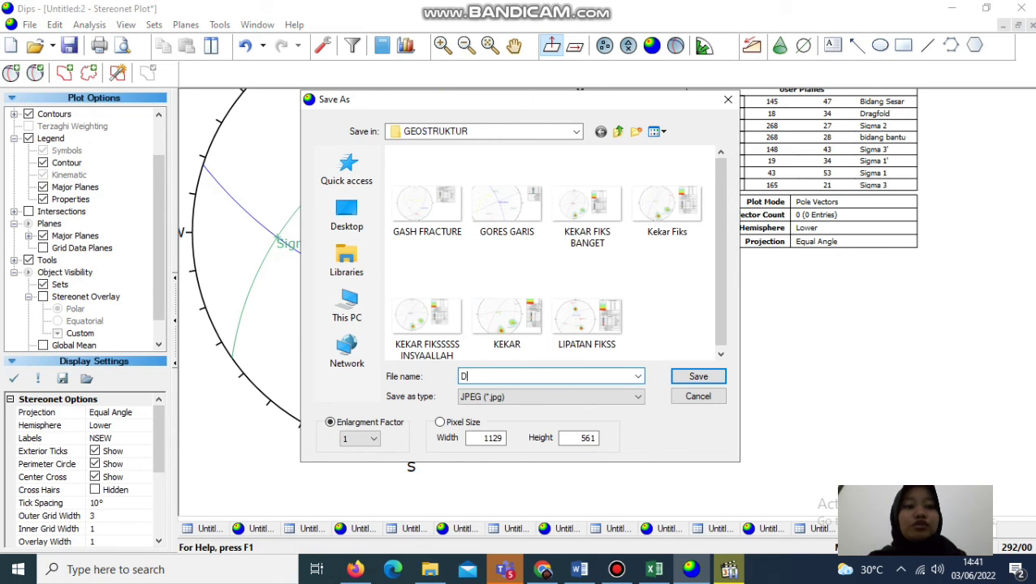
type("RAGF")
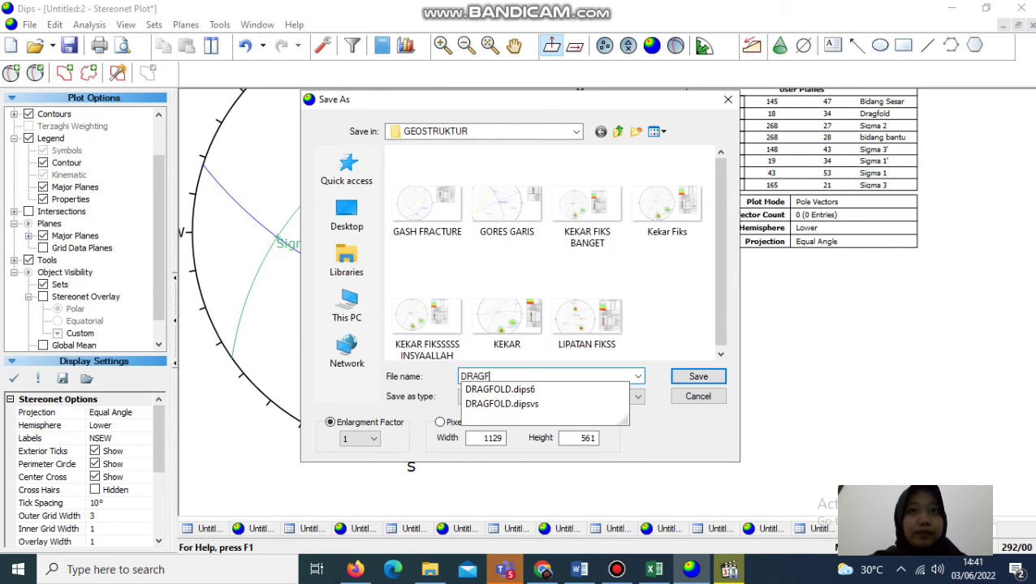